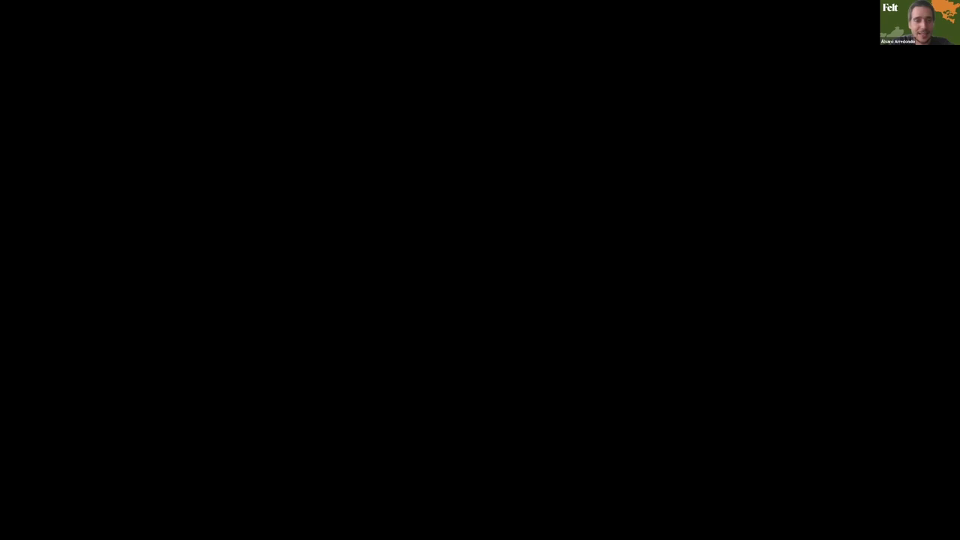
- Show the list of people currently viewing the shared map
key(super+s)
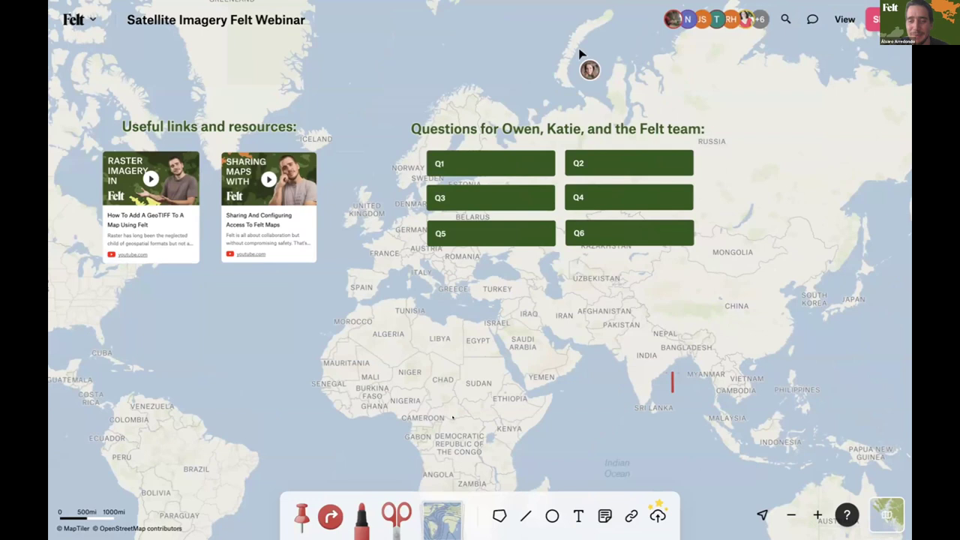
click(741, 32)
click(741, 31)
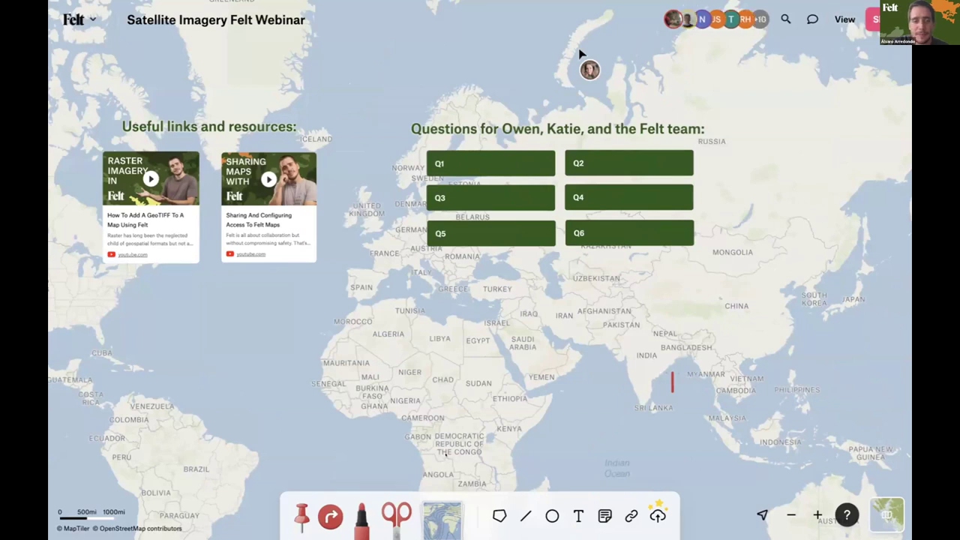
click(742, 32)
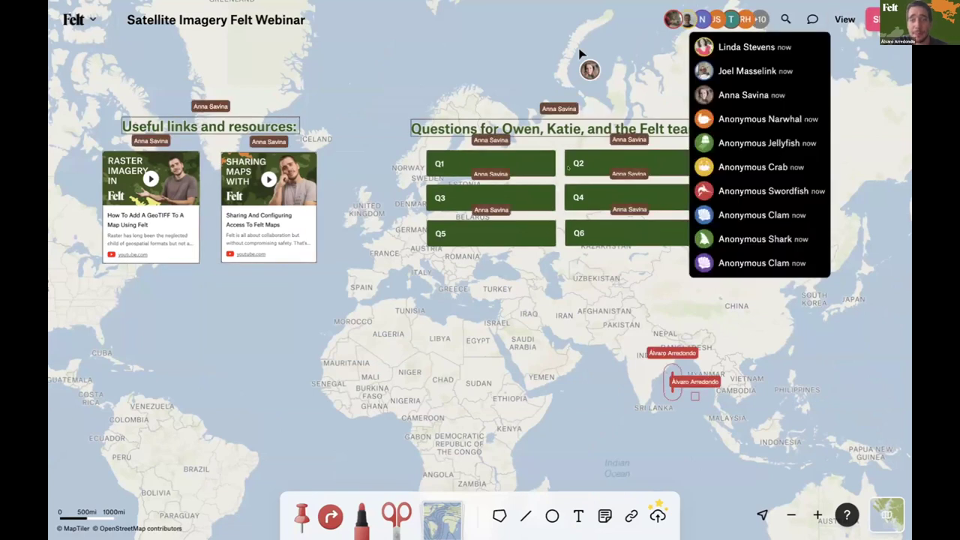
click(741, 32)
click(741, 31)
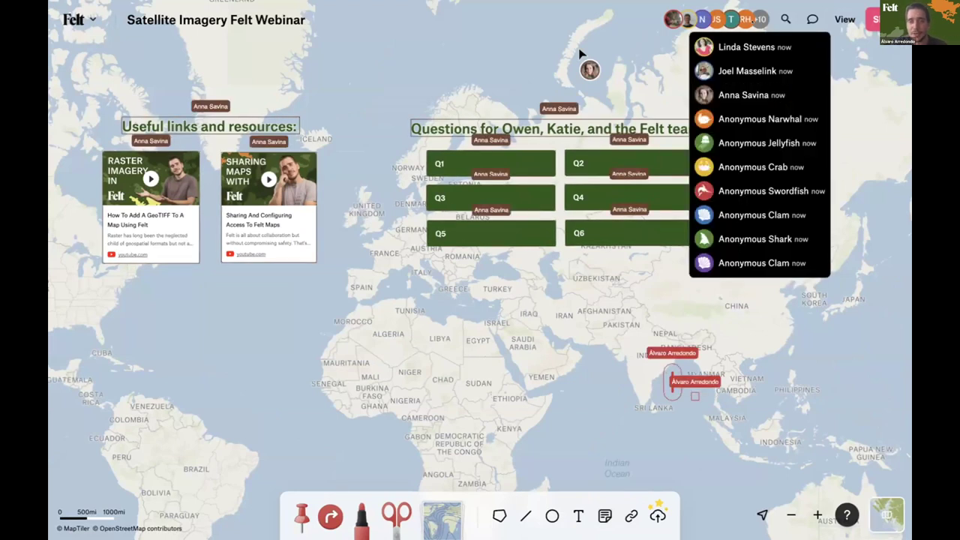
click(692, 33)
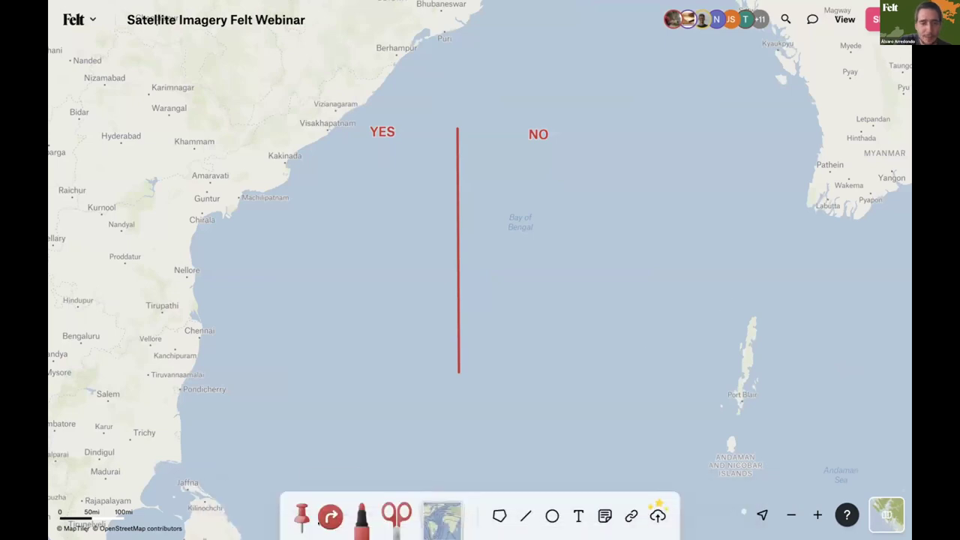
- Place a pin in the YES area beside the dividing line and change its icon to the Sauropod emoji
click(300, 528)
click(351, 242)
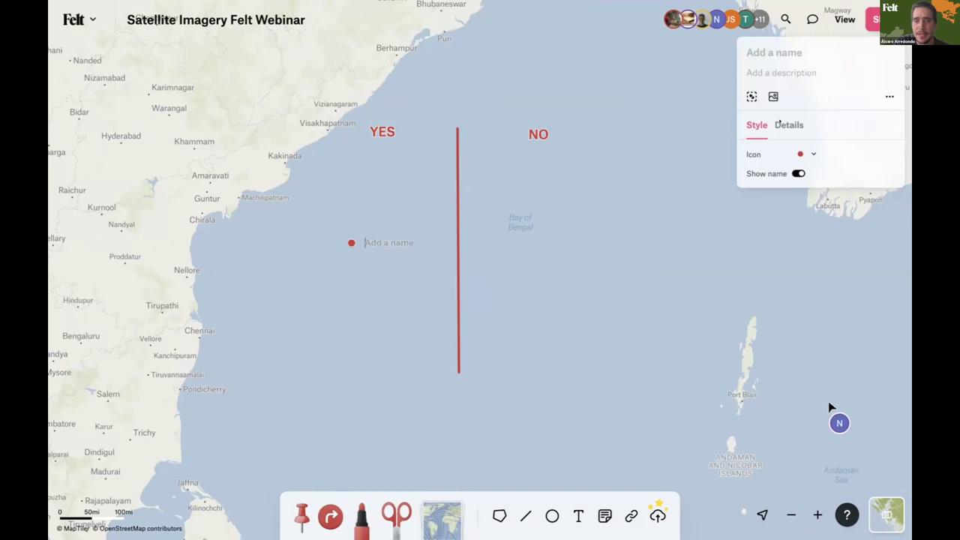
click(792, 151)
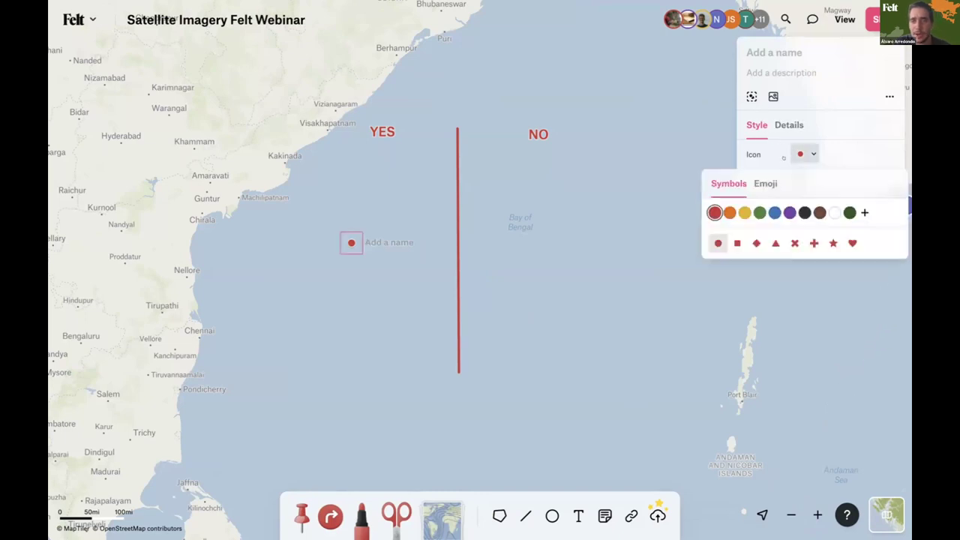
click(752, 181)
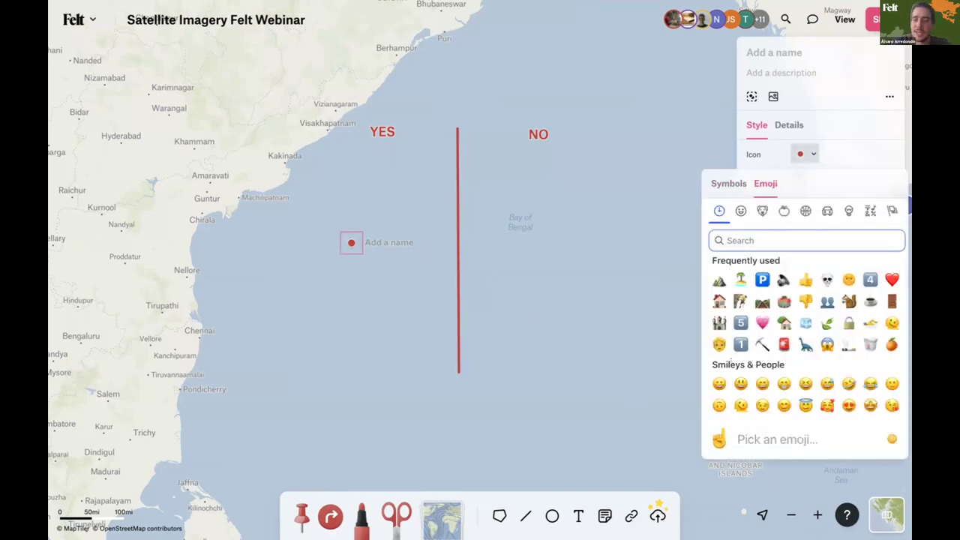
scroll(729, 362, down, 10)
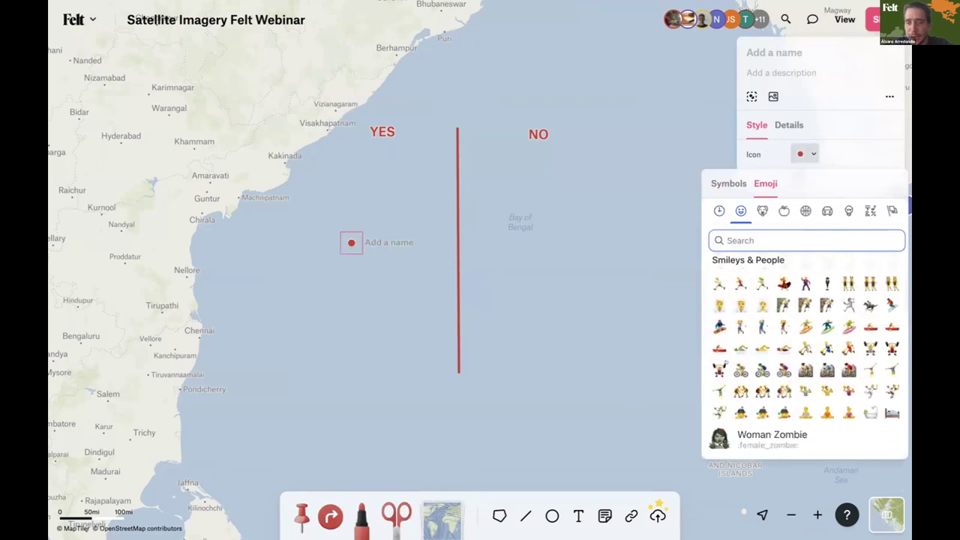
scroll(728, 362, down, 10)
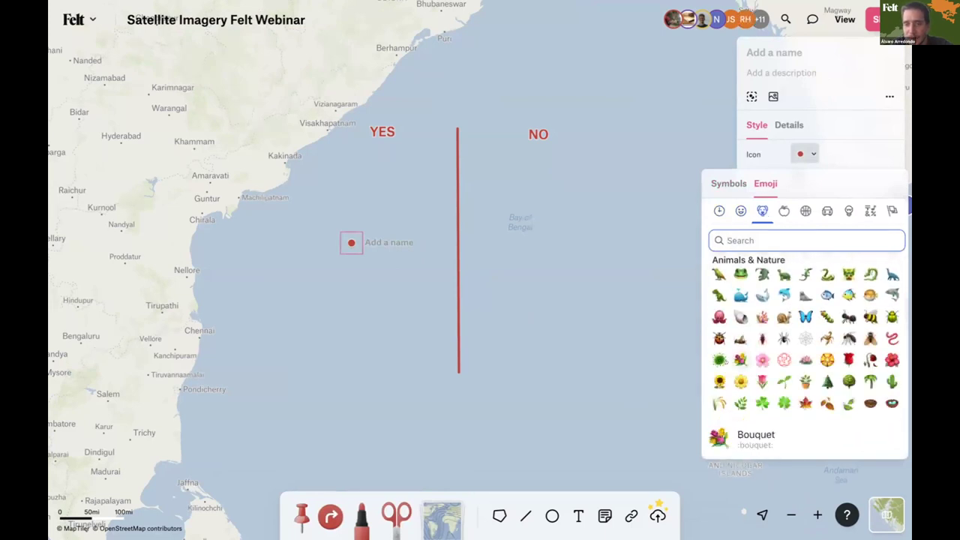
scroll(740, 361, up, 1)
click(891, 298)
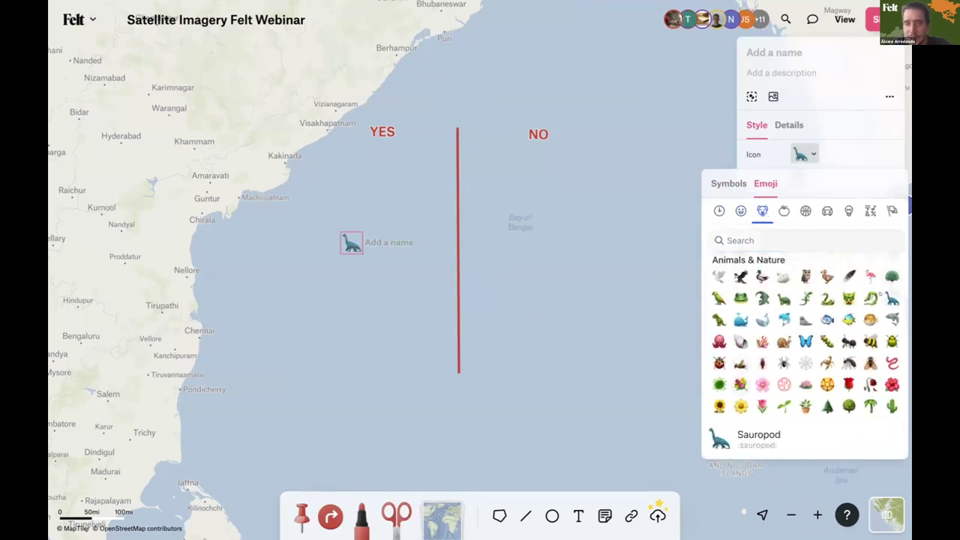
key(Escape)
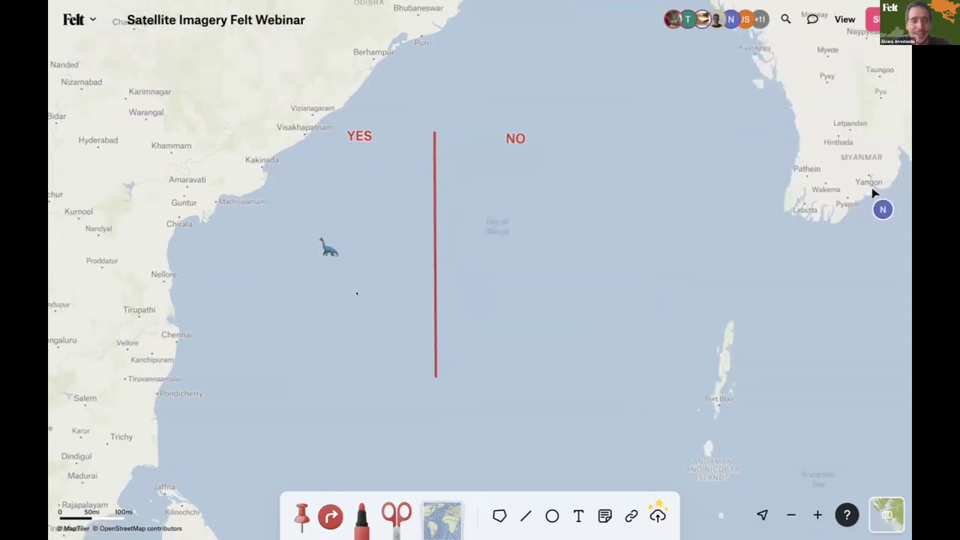
- Name the dinosaur pin with the presenter's first name
scroll(305, 303, down, 3)
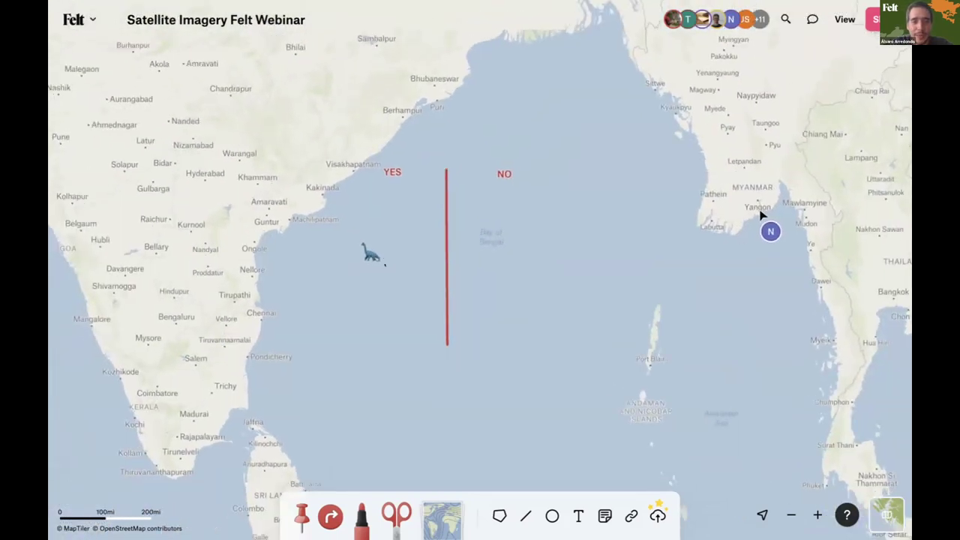
click(376, 243)
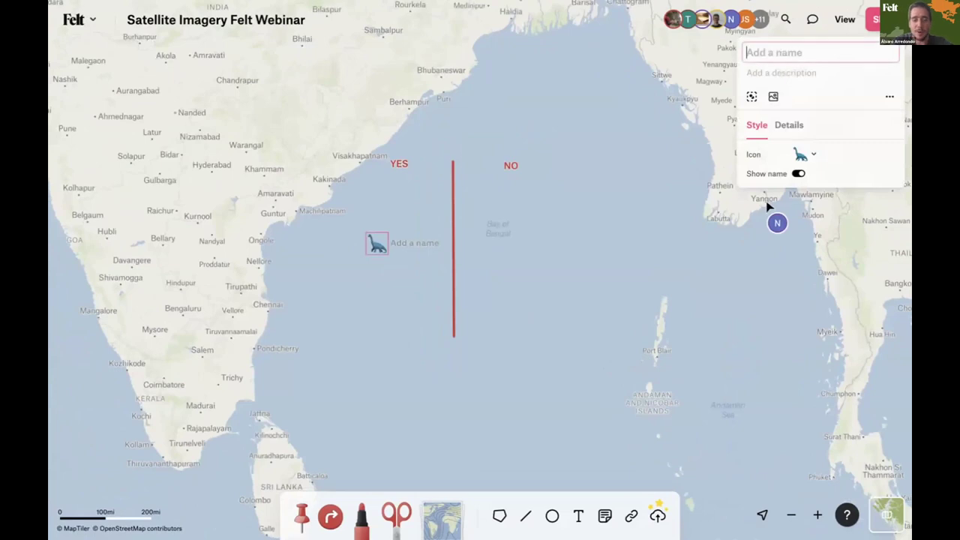
text(Álvaro)
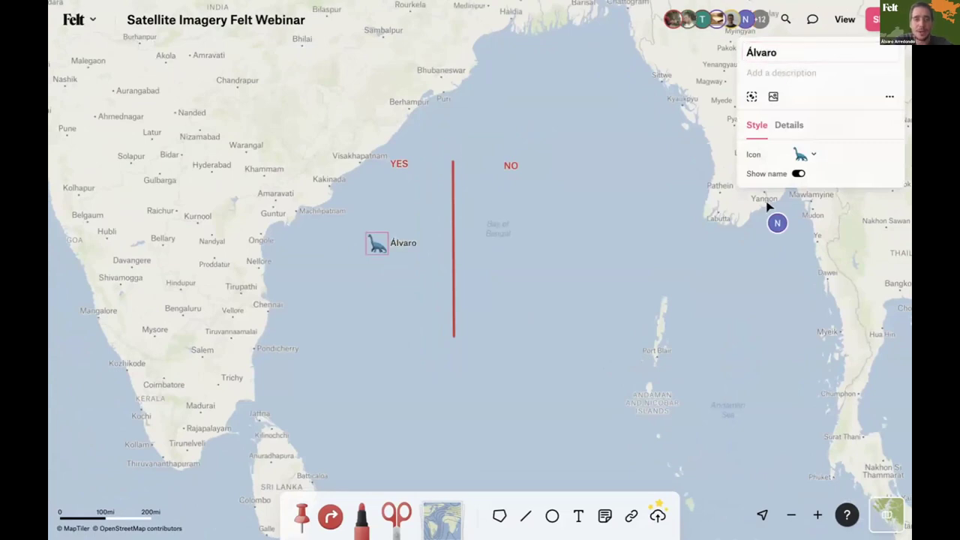
click(570, 242)
drag(570, 243, 625, 203)
- Set the map's public access to View, comment, and edit
click(874, 18)
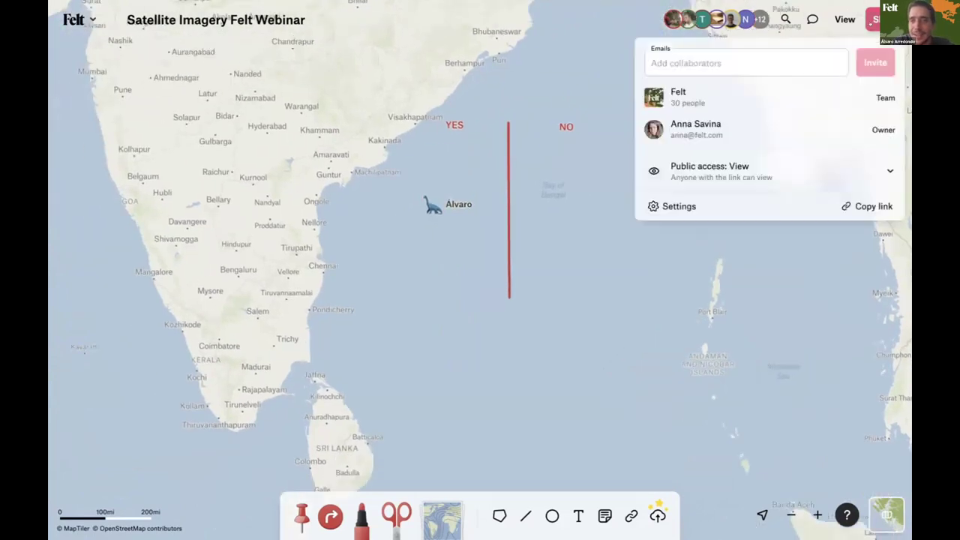
click(825, 174)
click(772, 302)
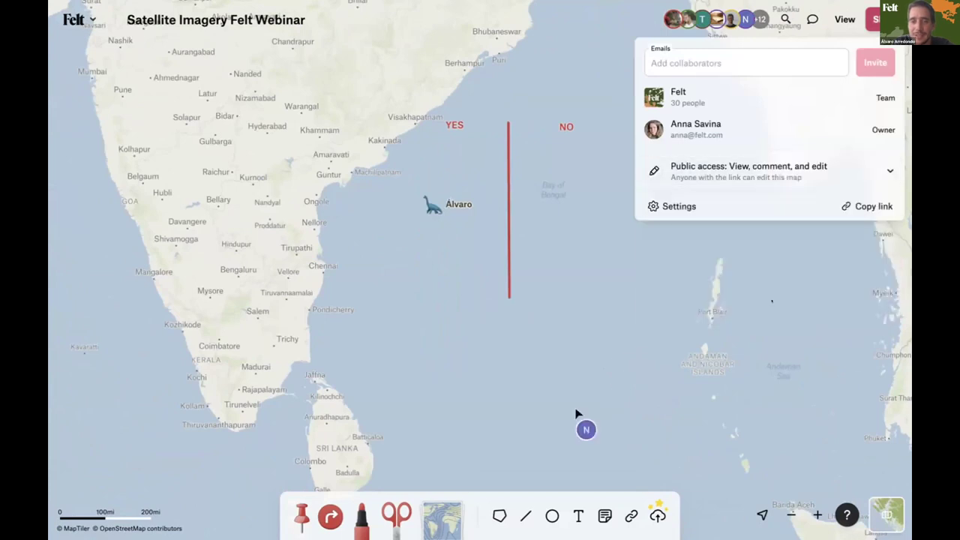
click(646, 320)
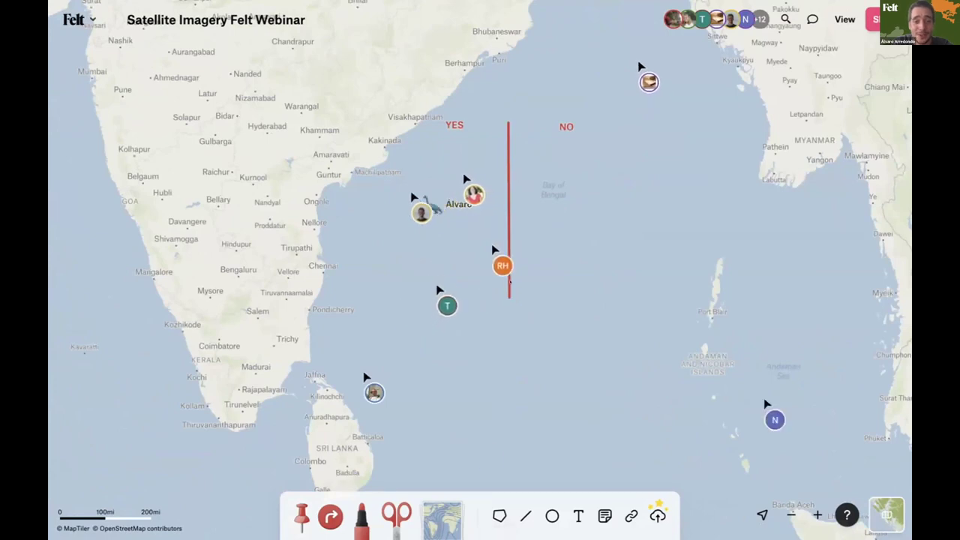
- Open the map's comments for a look and close them again
scroll(508, 210, up, 3)
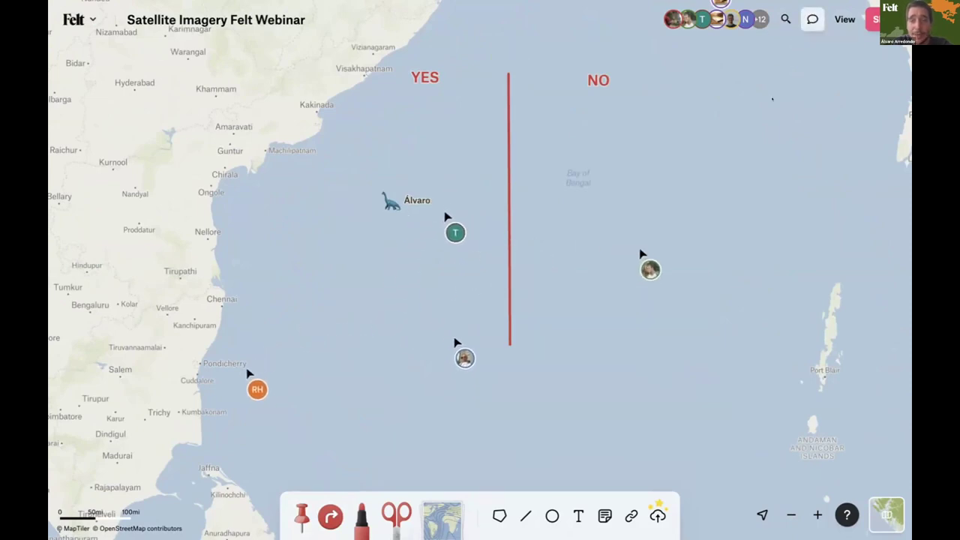
click(812, 18)
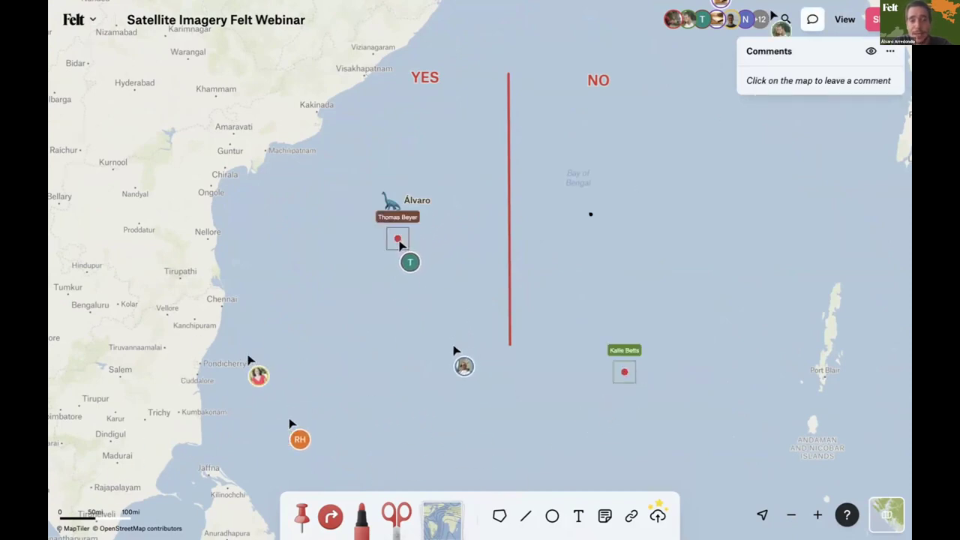
key(Escape)
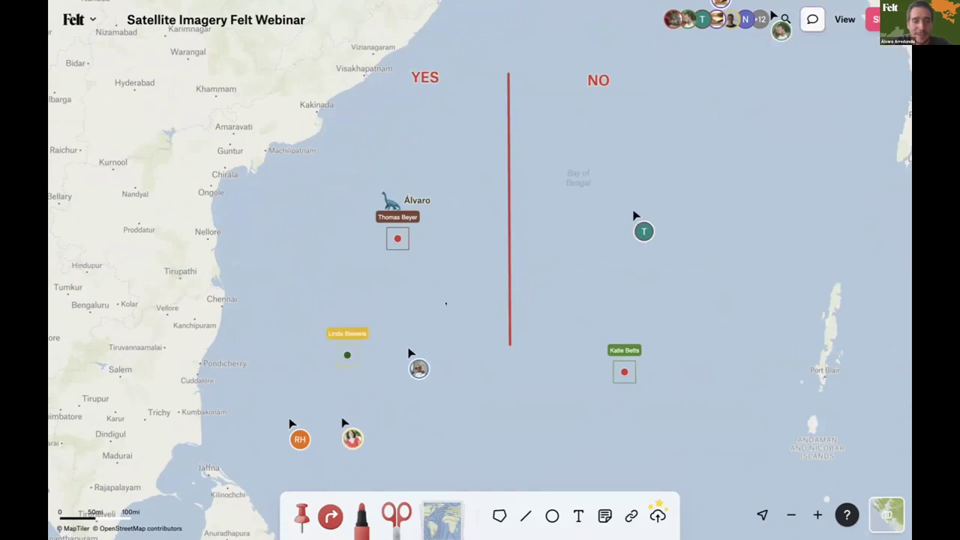
- Add the red text "1. Have you ever taken a screenshot of Google Maps?" above the YES and NO labels
scroll(510, 242, down, 5)
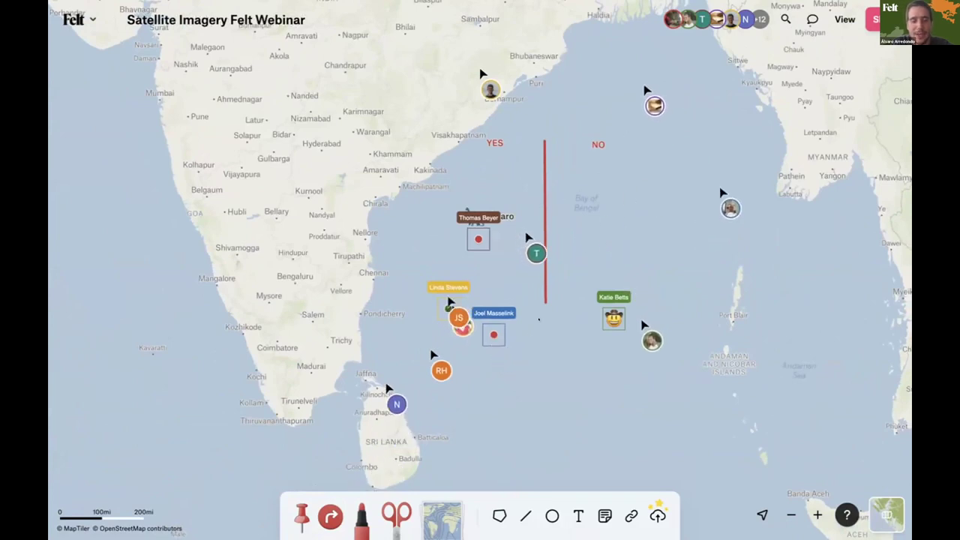
scroll(528, 264, up, 2)
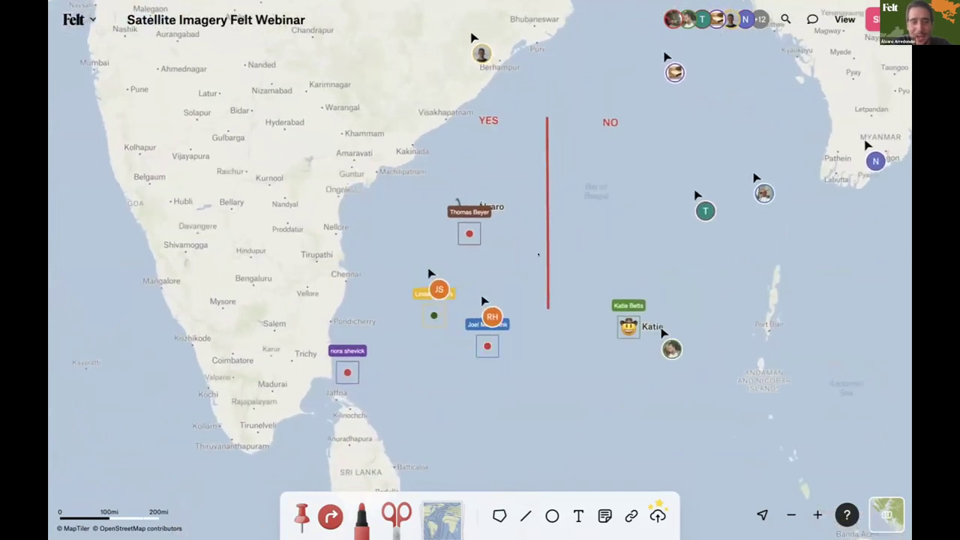
scroll(530, 259, down, 1)
drag(531, 235, 501, 264)
scroll(500, 264, down, 2)
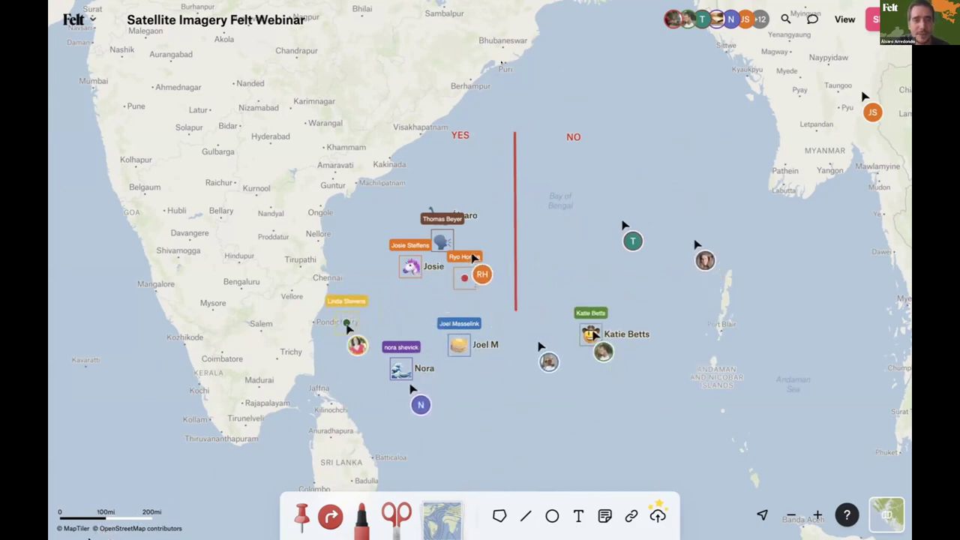
key(t)
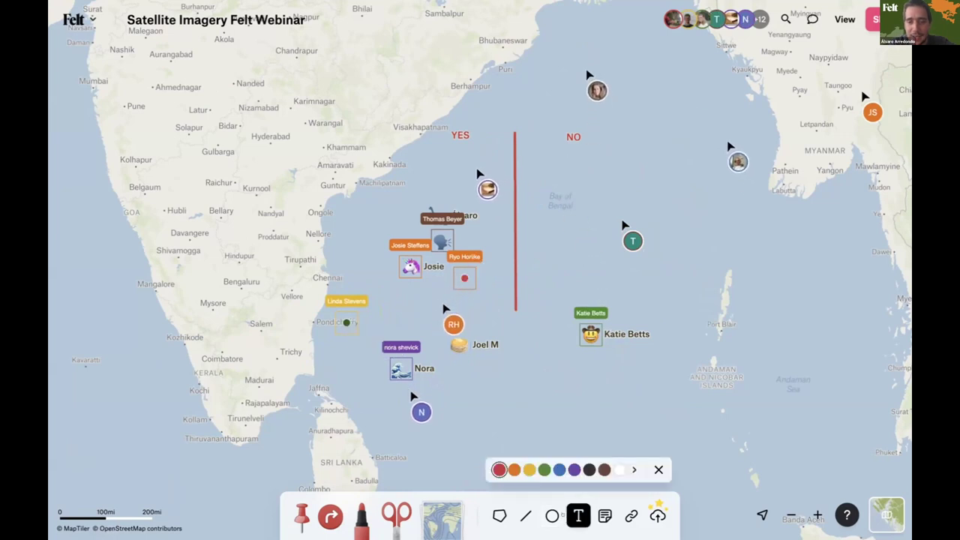
click(483, 110)
text(1.)
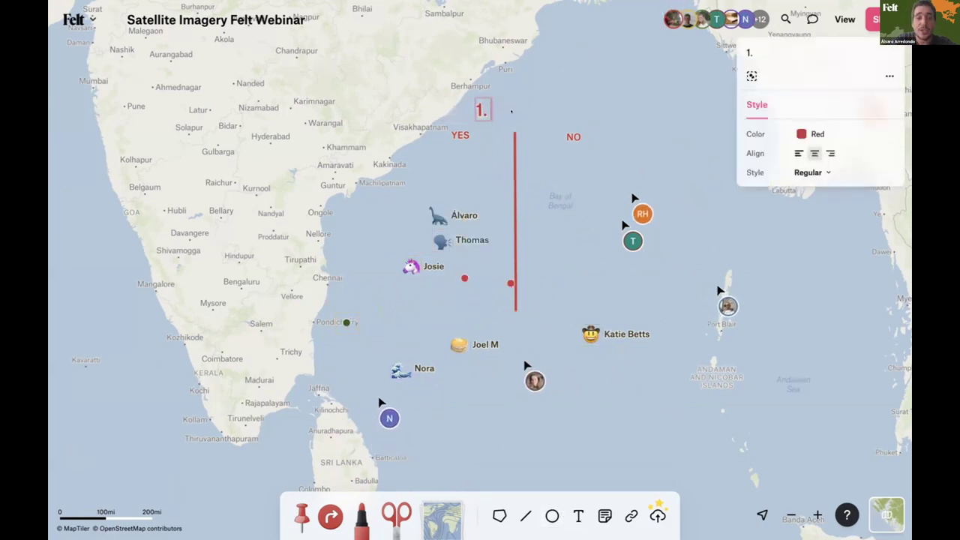
text( Have you ever)
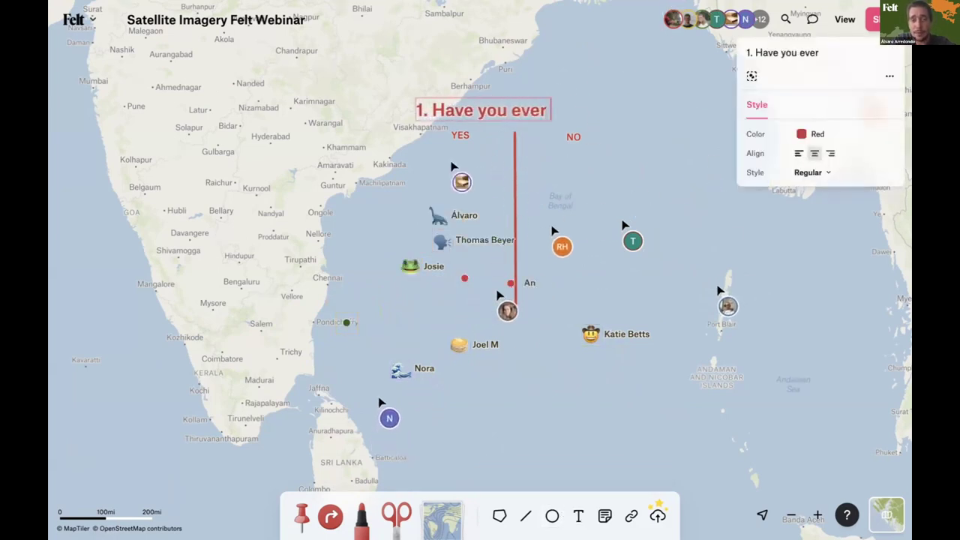
text( tanek)
key(BackSpace)
key(BackSpace)
key(BackSpace)
text(ken)
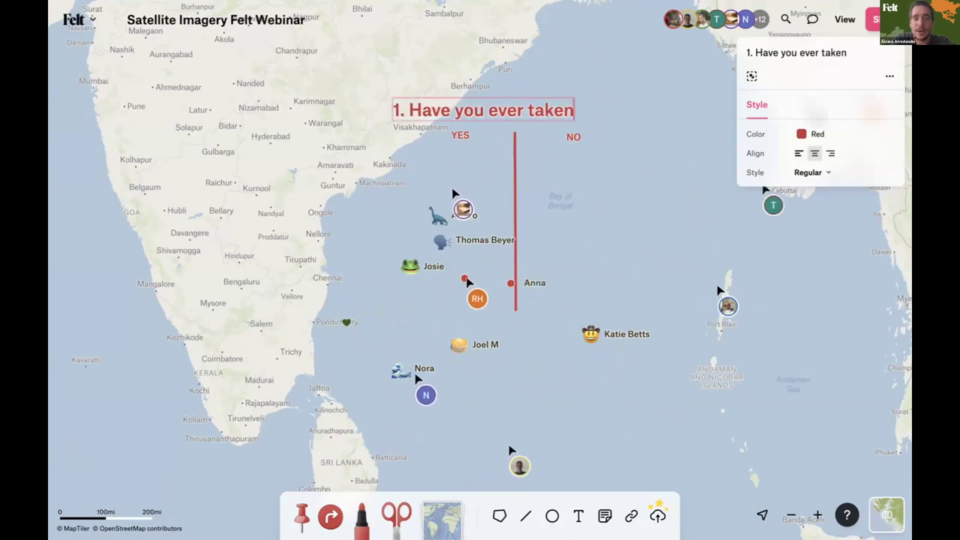
text( a screenshot)
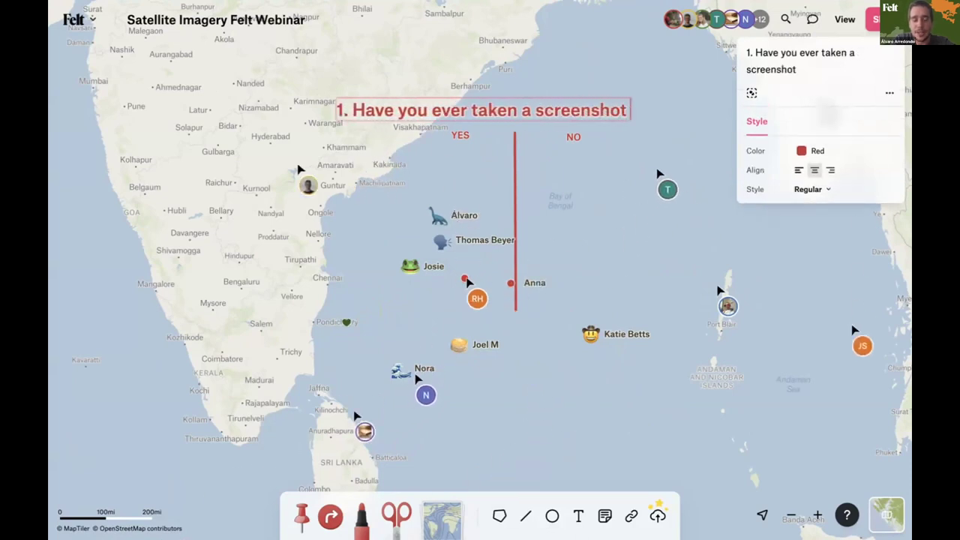
text( of Google Maps?)
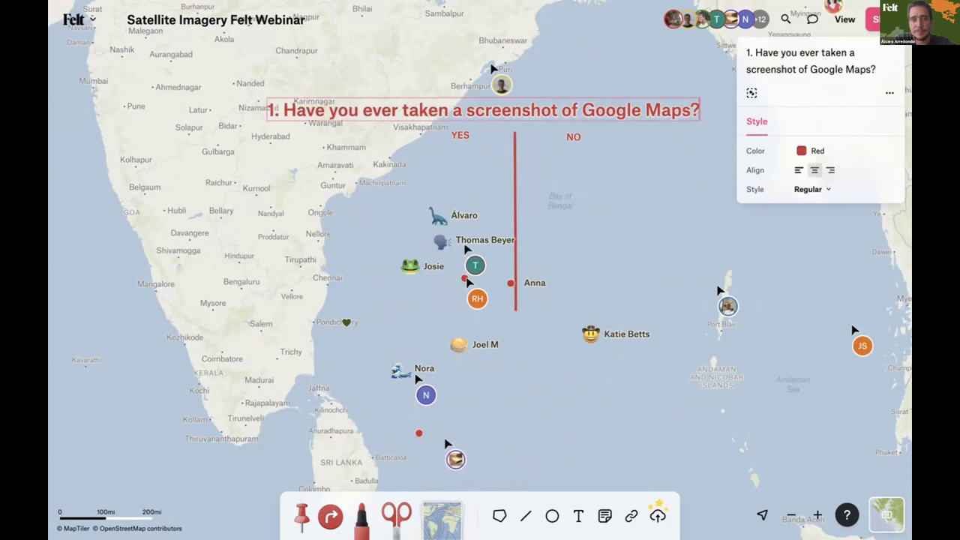
key(Escape)
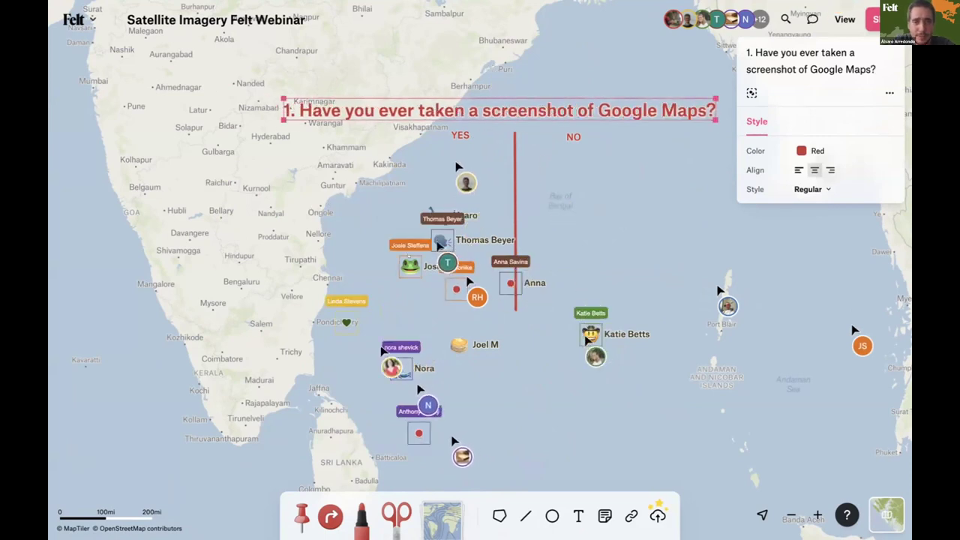
- Move the dinosaur pin northwest onto the Indian coast, just below the question text
click(350, 156)
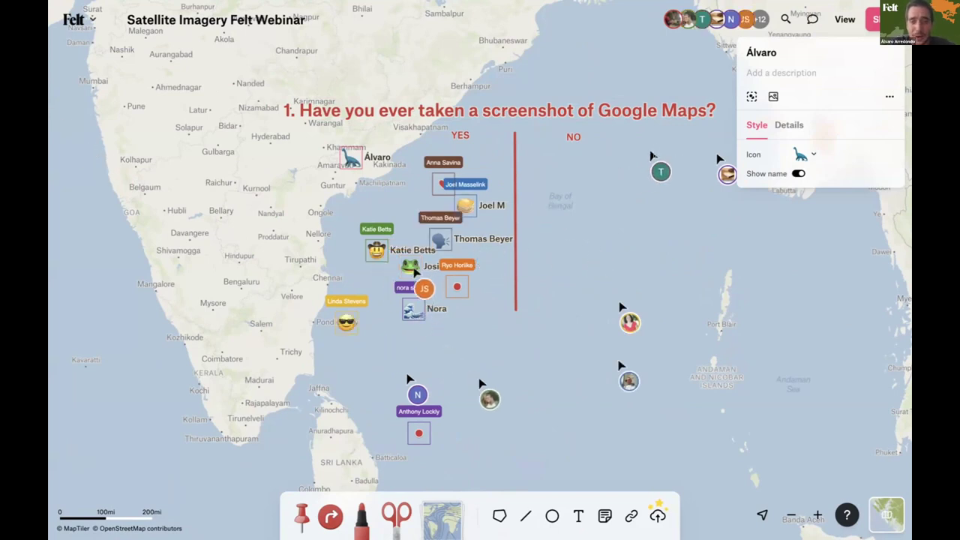
- Replace the red question text with "2. Have you ever created or edited a map in Powerpoint?"
scroll(579, 261, up, 2)
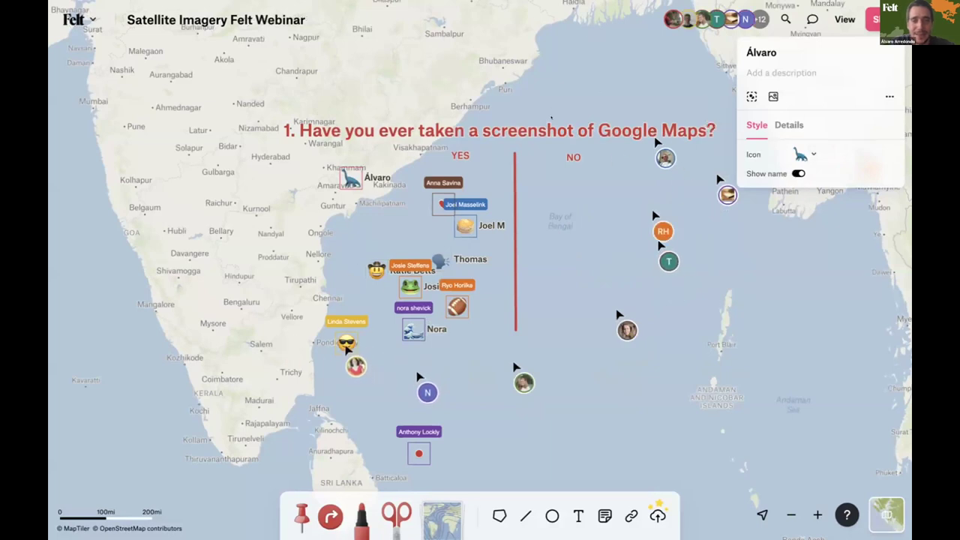
click(563, 124)
double_click(563, 124)
key(ctrl+a)
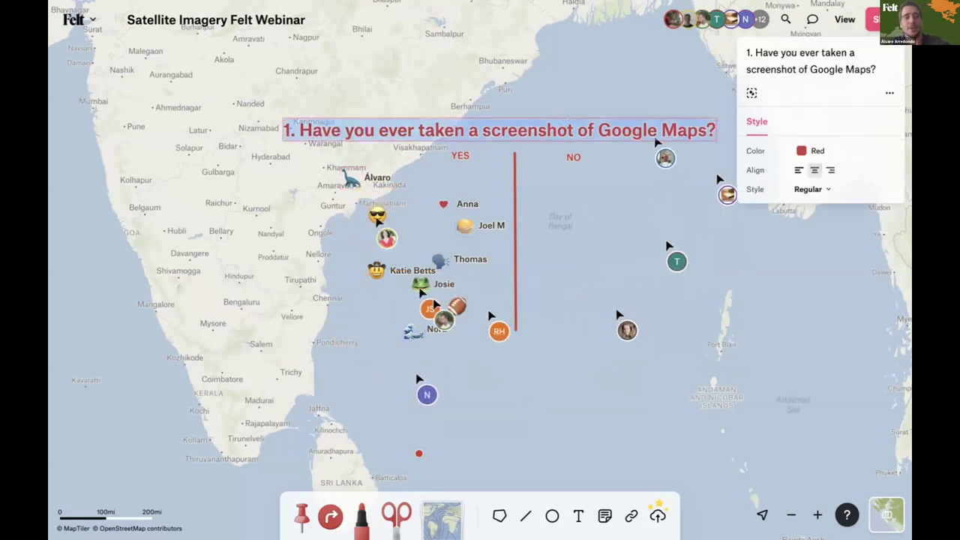
text(2. Have y)
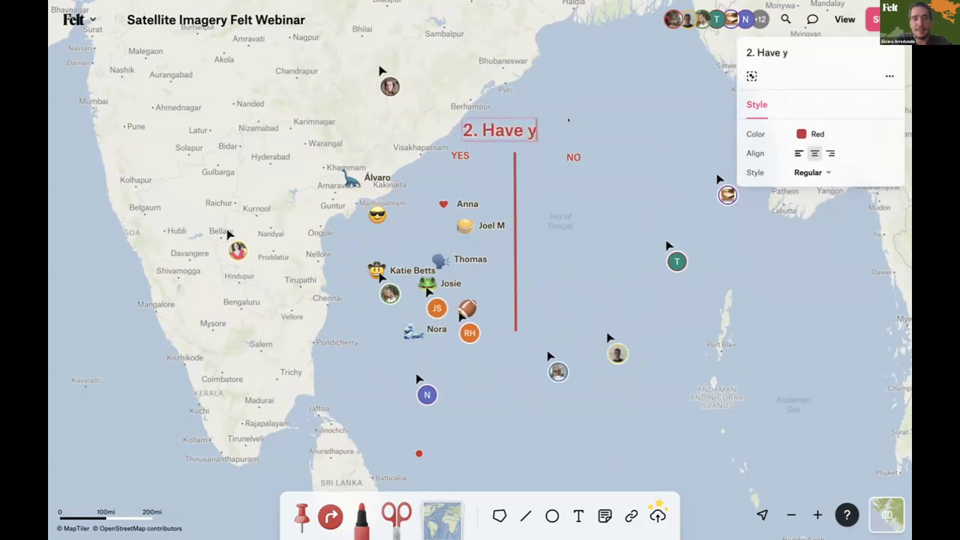
text(ou ever edi)
key(BackSpace)
key(BackSpace)
key(BackSpace)
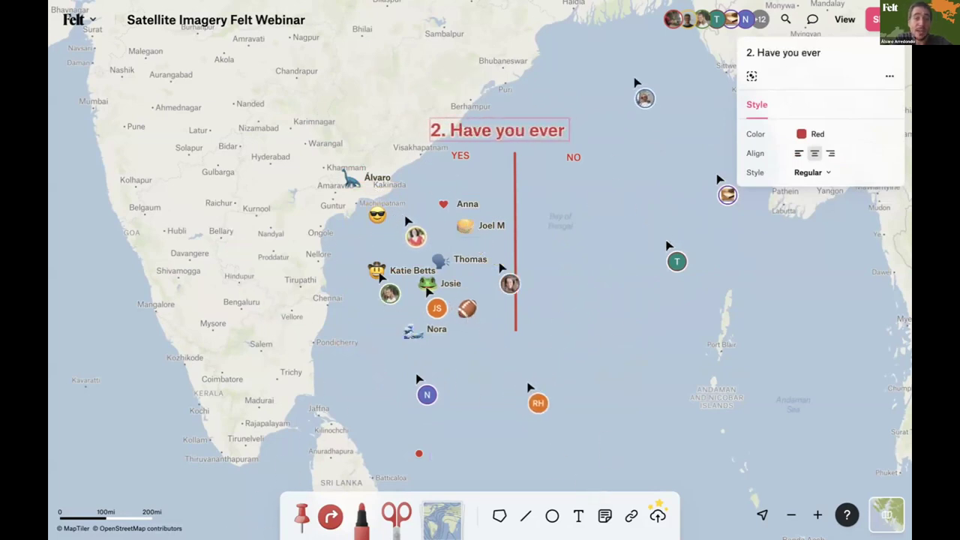
text(created or edite)
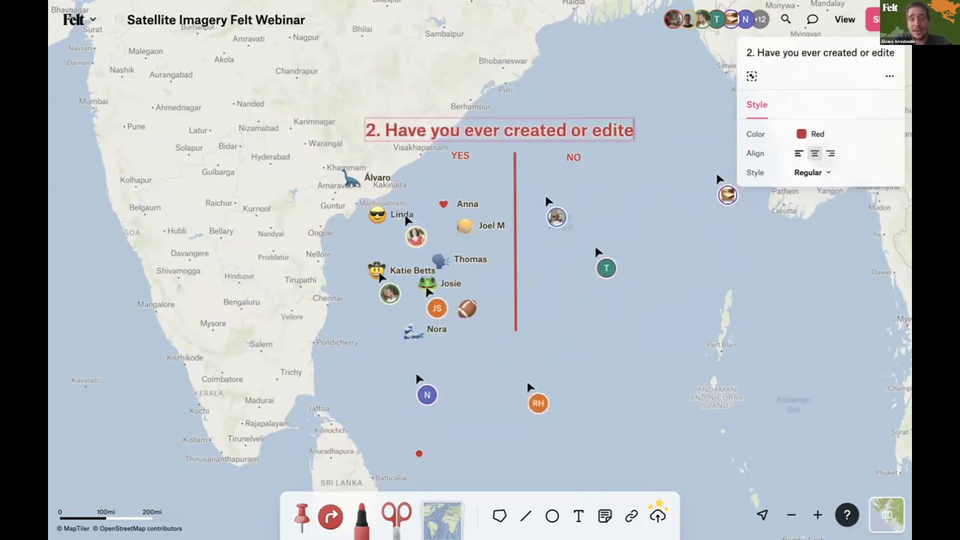
text(d a map in Powerpoing)
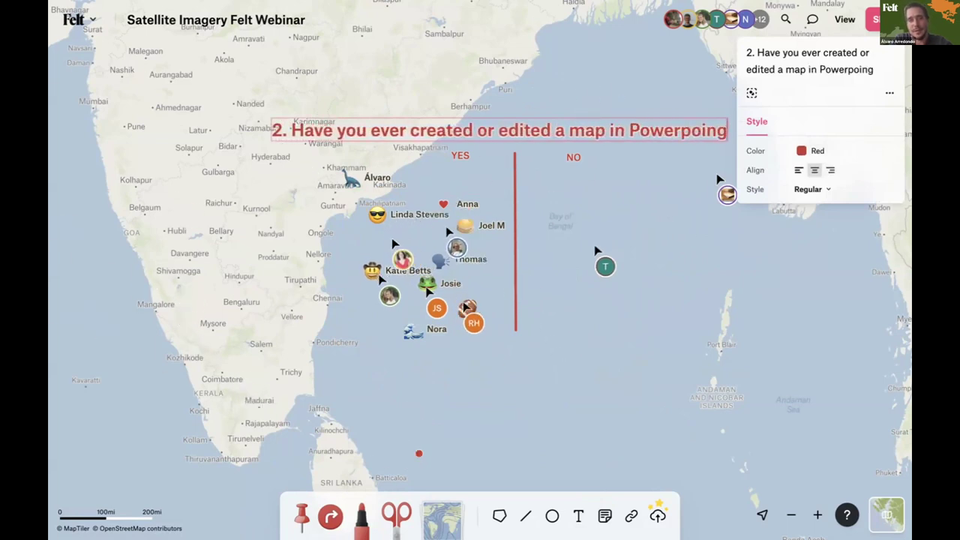
key(BackSpace)
text(t?)
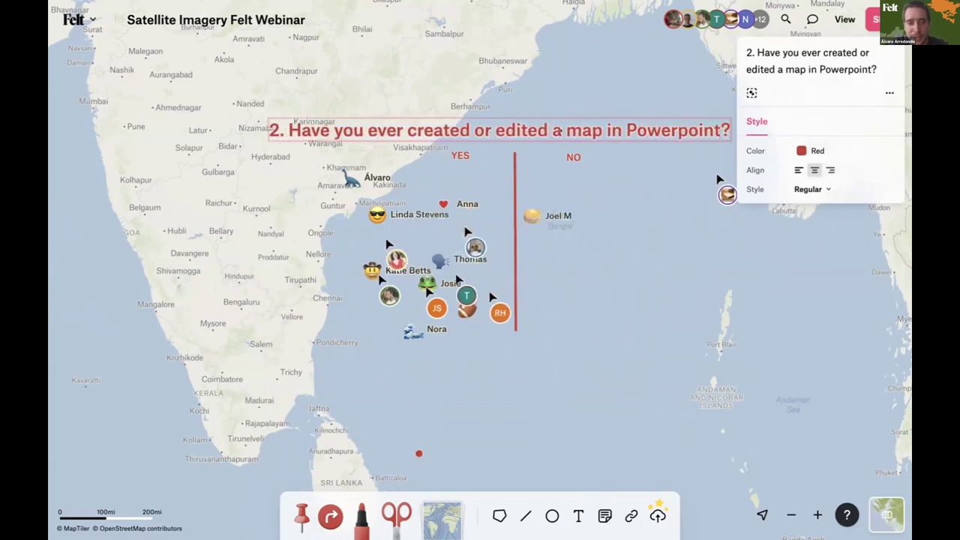
key(Escape)
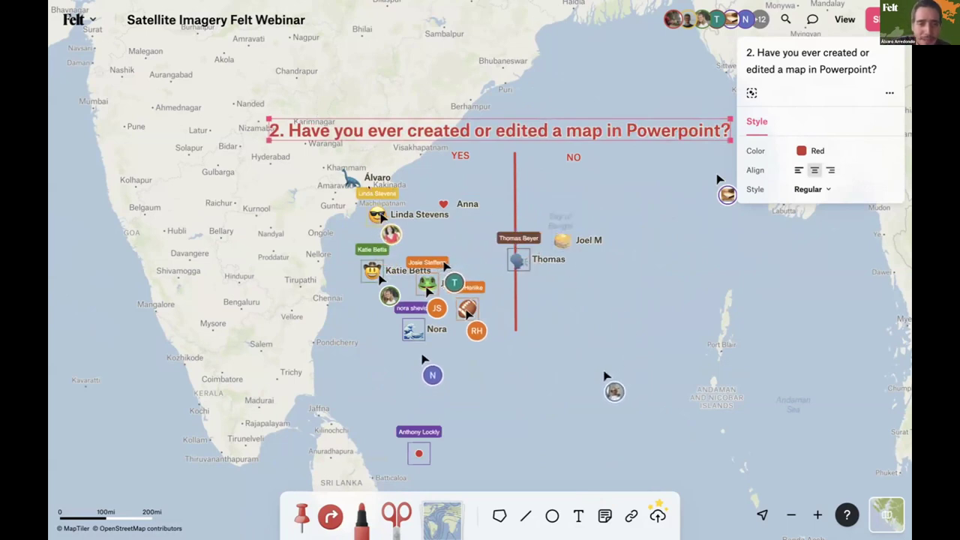
- Move the dinosaur pin southwest to the Indian coast near Tirupati and deselect it
click(351, 177)
mouse_move(351, 177)
mouse_down()
mouse_move(299, 242)
mouse_move(304, 270)
mouse_up()
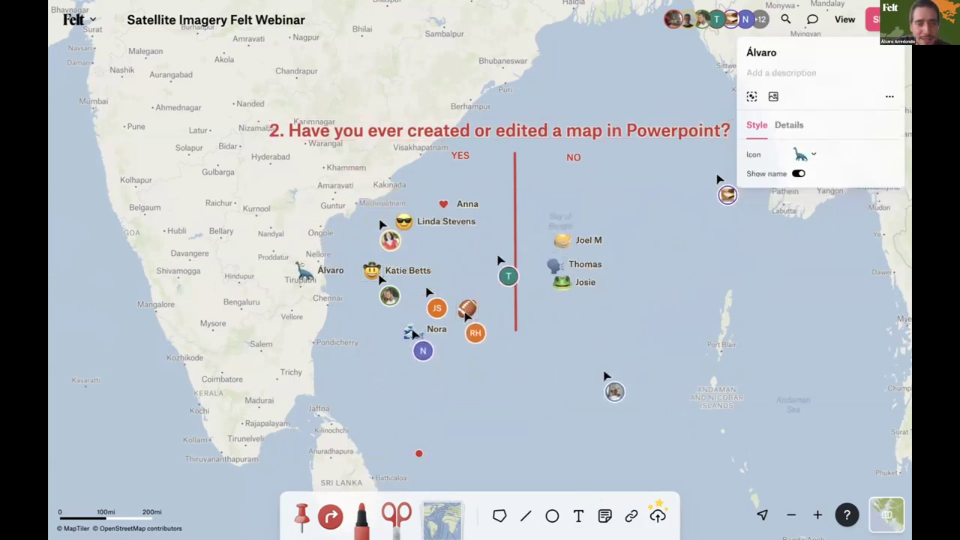
click(339, 328)
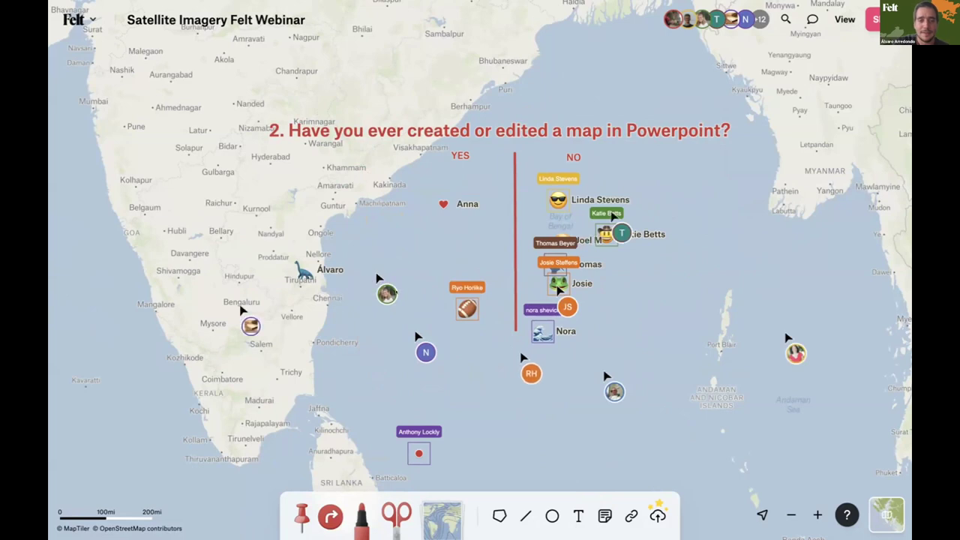
- Replace the red question text with "3. Do you get this meme?"
scroll(378, 368, right, 2)
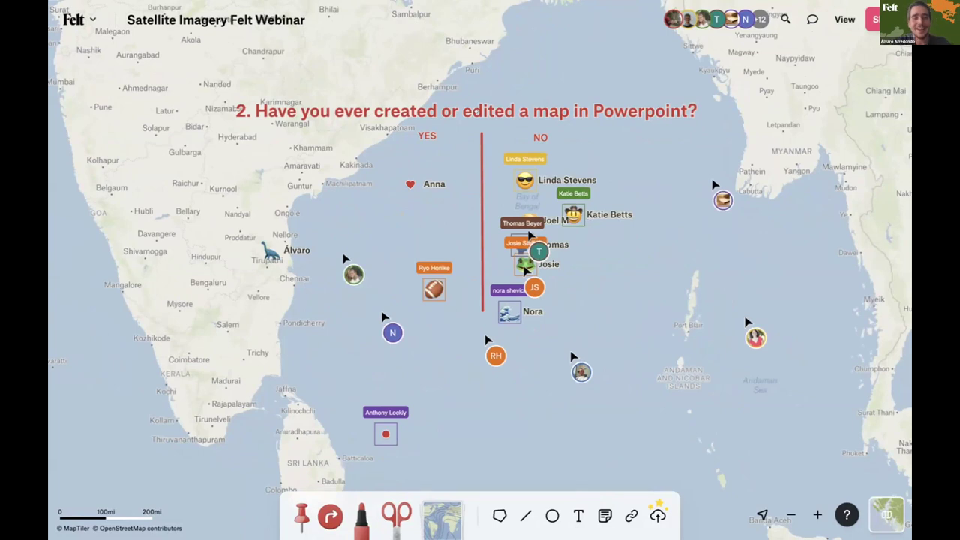
double_click(477, 111)
text(3.)
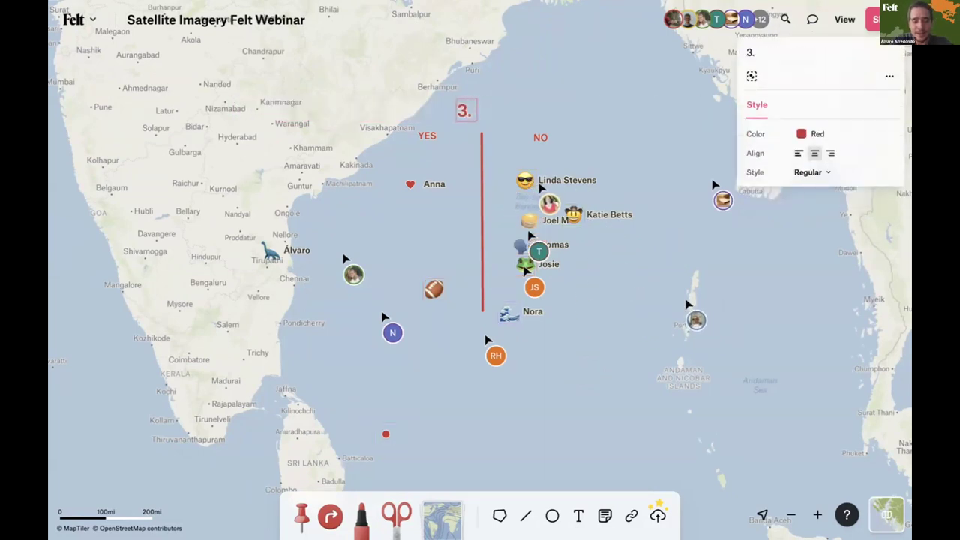
text( Do you get this meme?)
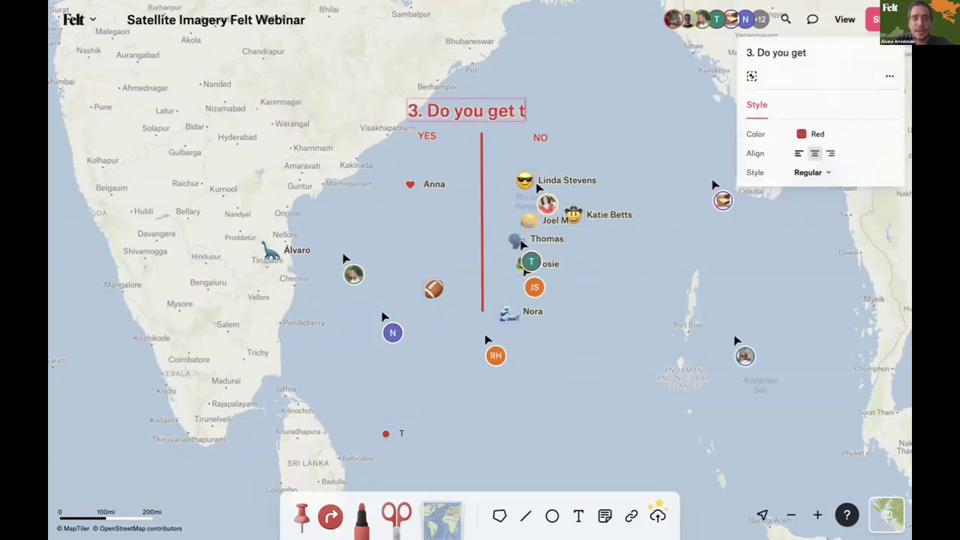
key(Escape)
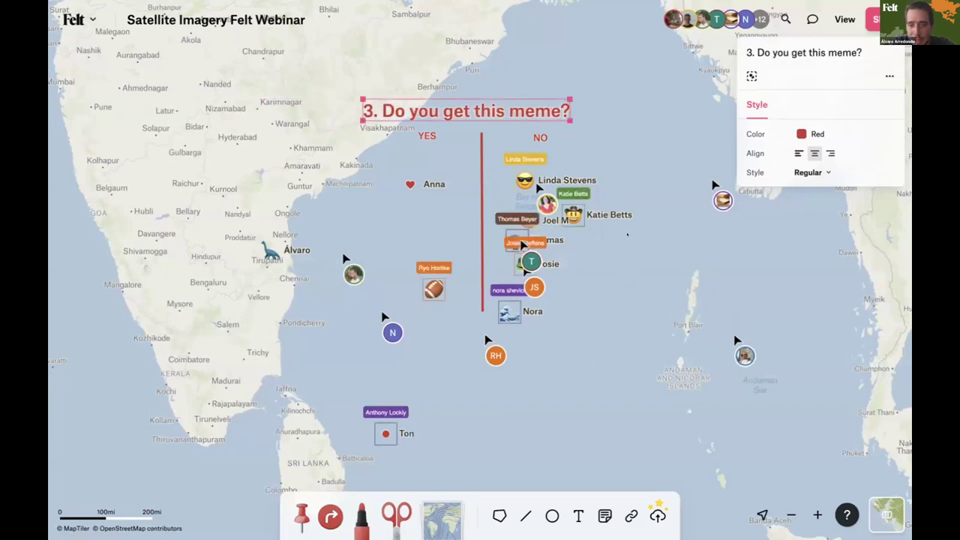
- Select the hidden image below the YES/NO dividing line and set its opacity to 100%
drag(714, 363, 521, 371)
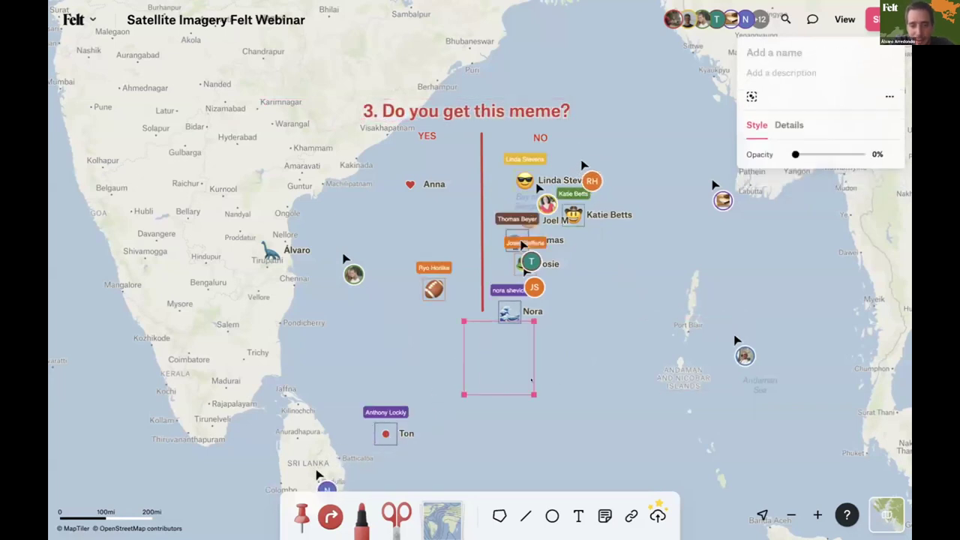
drag(795, 153, 861, 154)
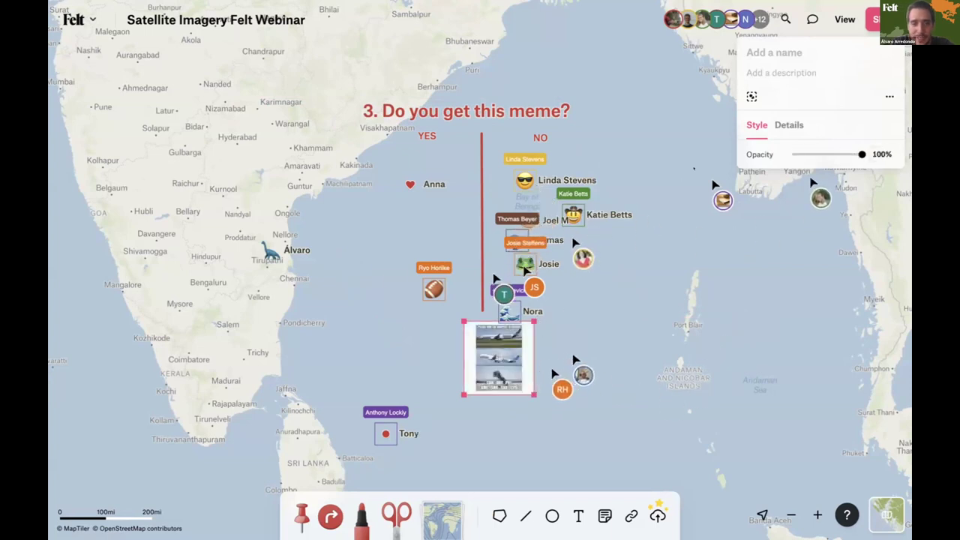
- Examine the meme image up close, then view the YES and NO pins around it
scroll(498, 358, up, 5)
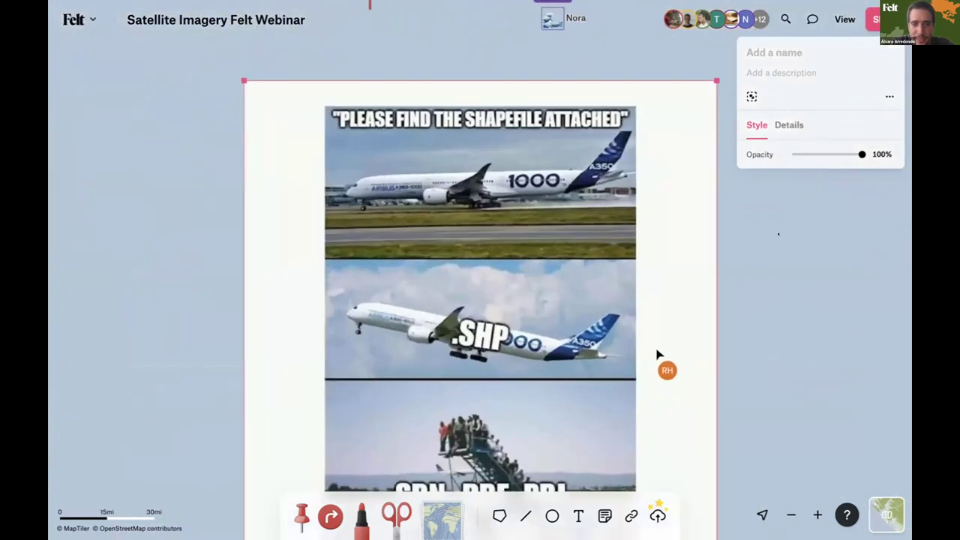
scroll(721, 235, up, 5)
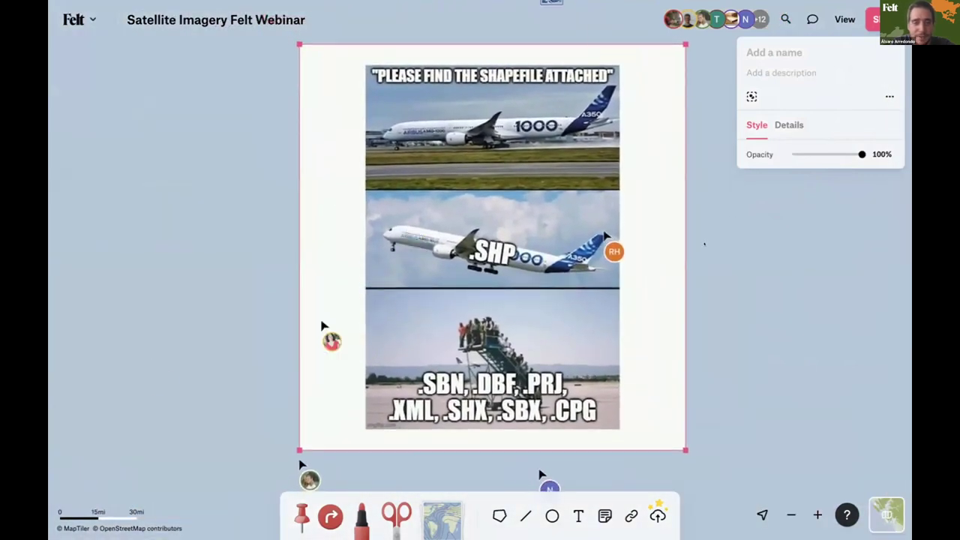
scroll(674, 293, up, 3)
scroll(675, 292, down, 3)
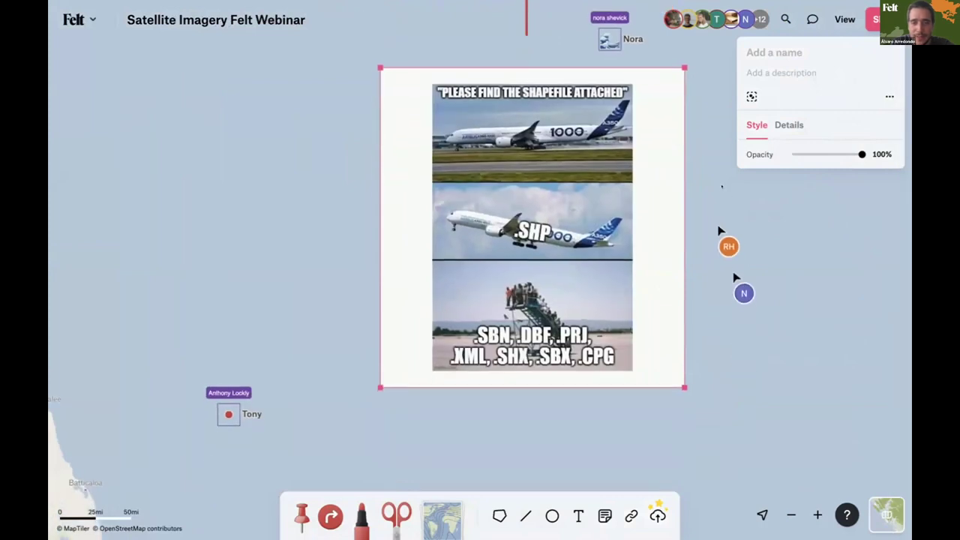
scroll(451, 283, down, 2)
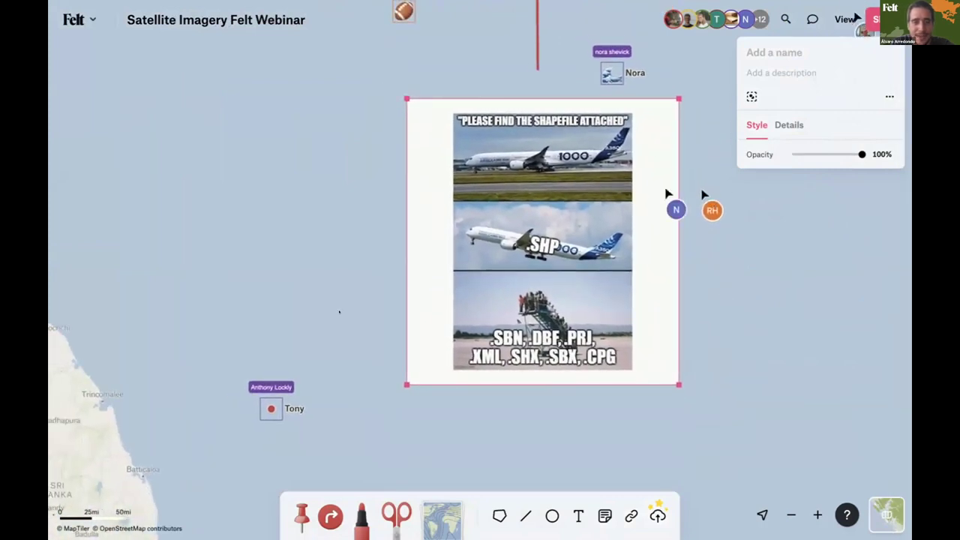
scroll(451, 284, down, 2)
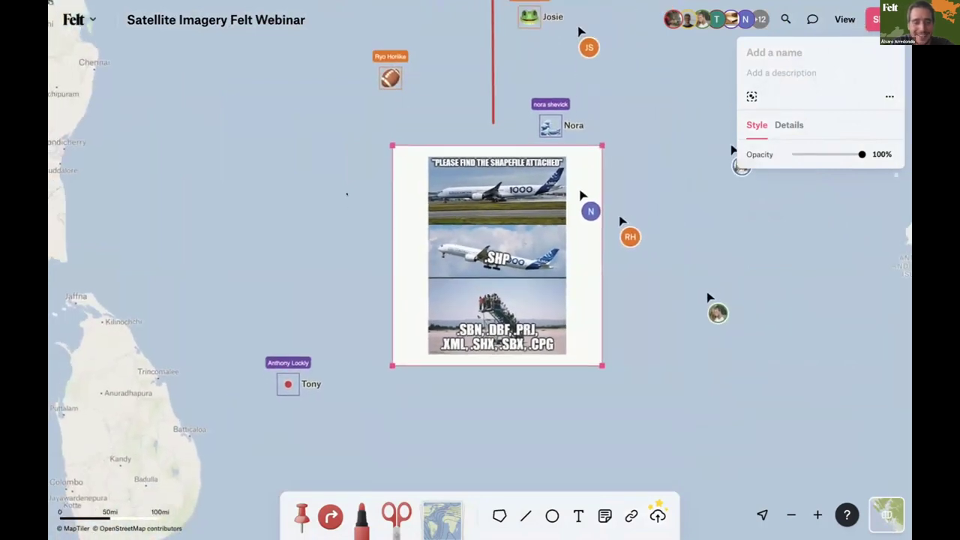
scroll(341, 217, up, 3)
scroll(337, 234, down, 4)
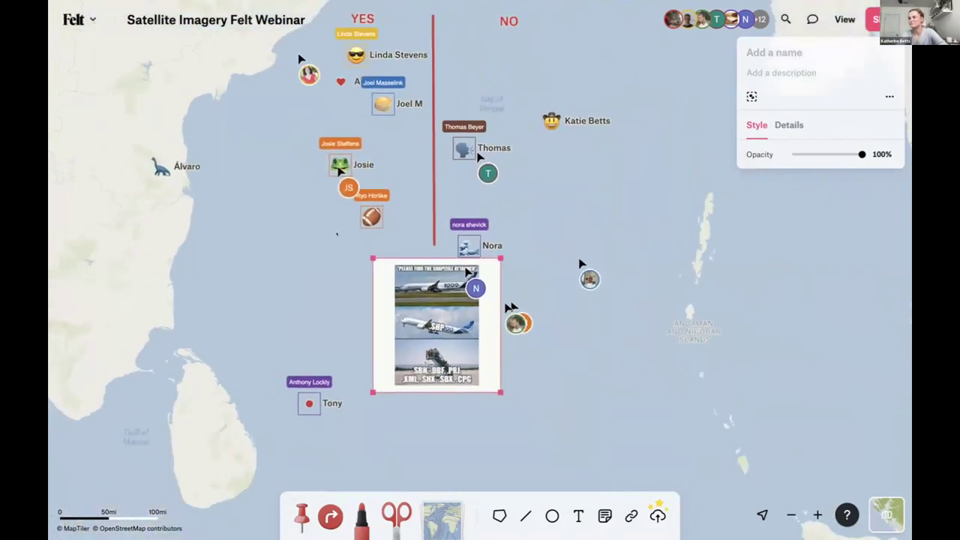
scroll(480, 270, up, 3)
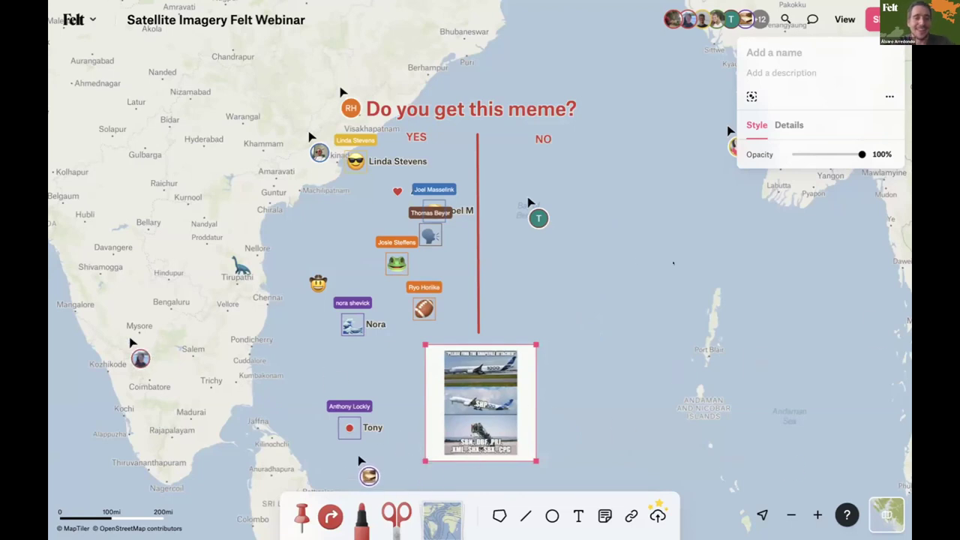
scroll(645, 285, down, 5)
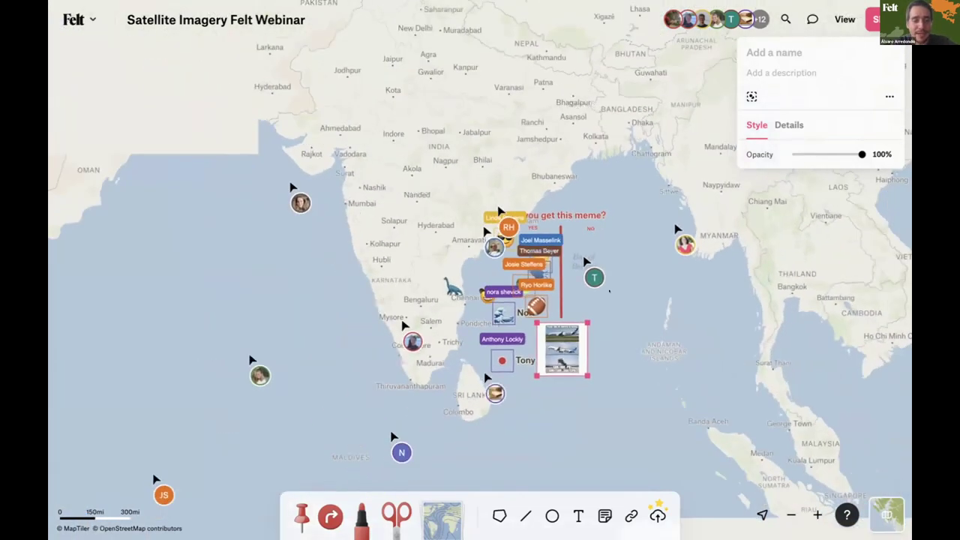
- Switch to the pinned Felt map "Just A Blank Map" and hide the browser sidebar
key(super+s)
click(140, 67)
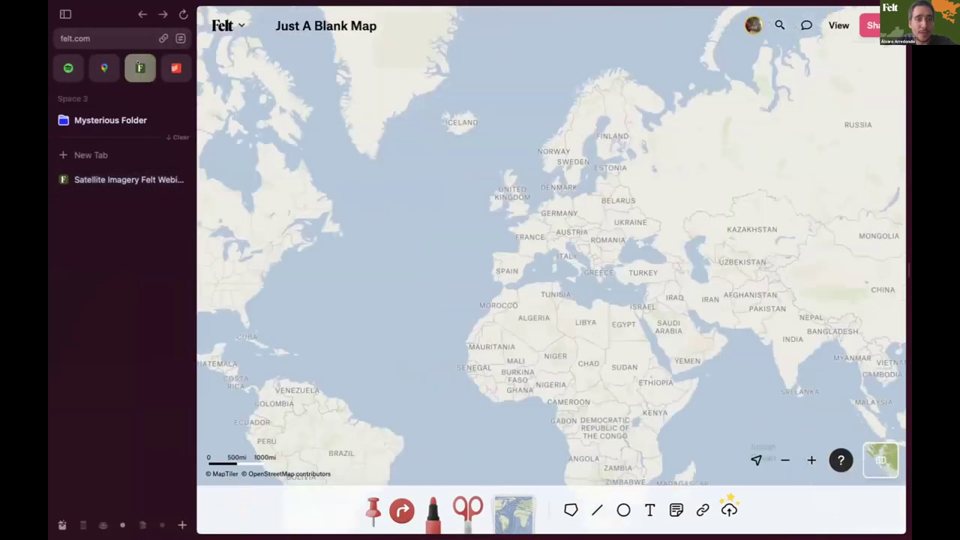
key(super+s)
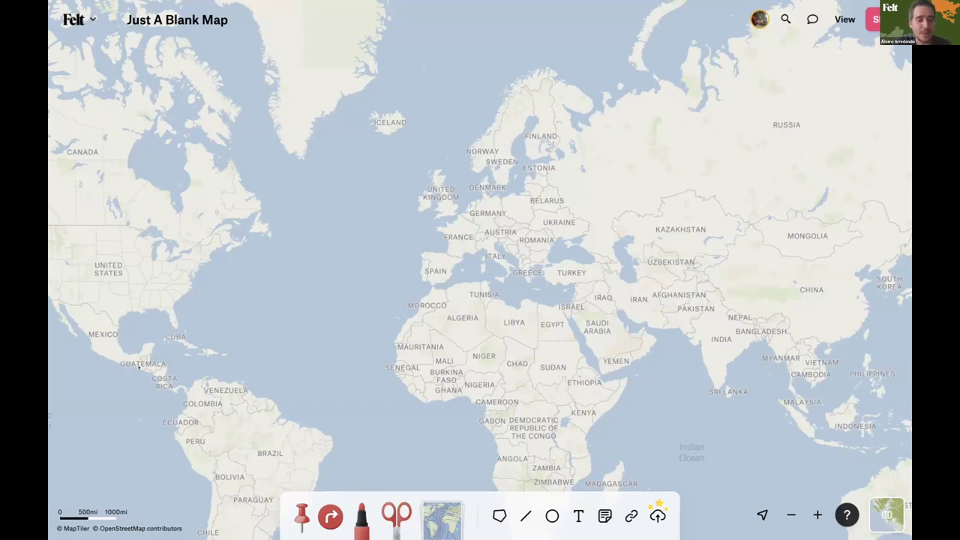
- Upload the recently downloaded Ursa Space port monitoring file to the blank map as a data layer and fit the view to it
mouse_move(49, 419)
mouse_move(86, 522)
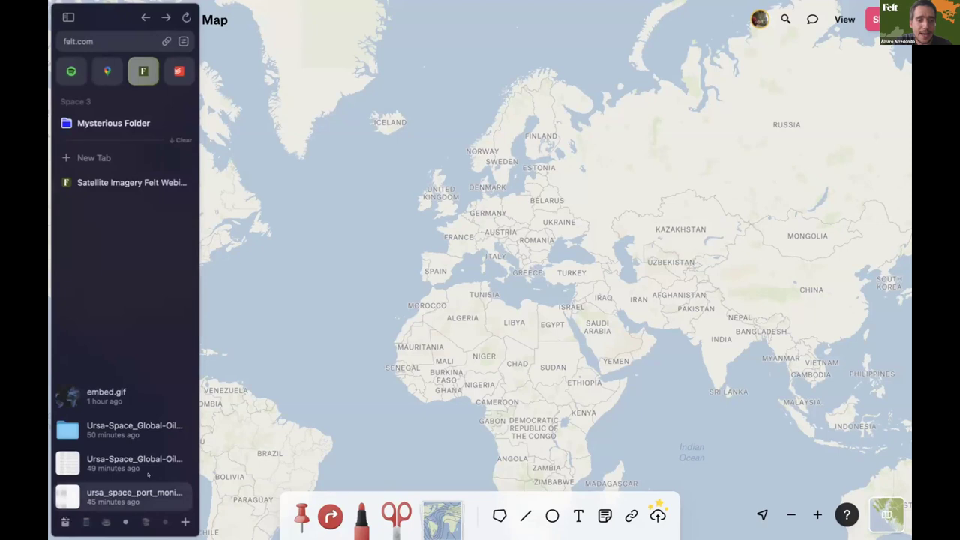
drag(147, 474, 352, 394)
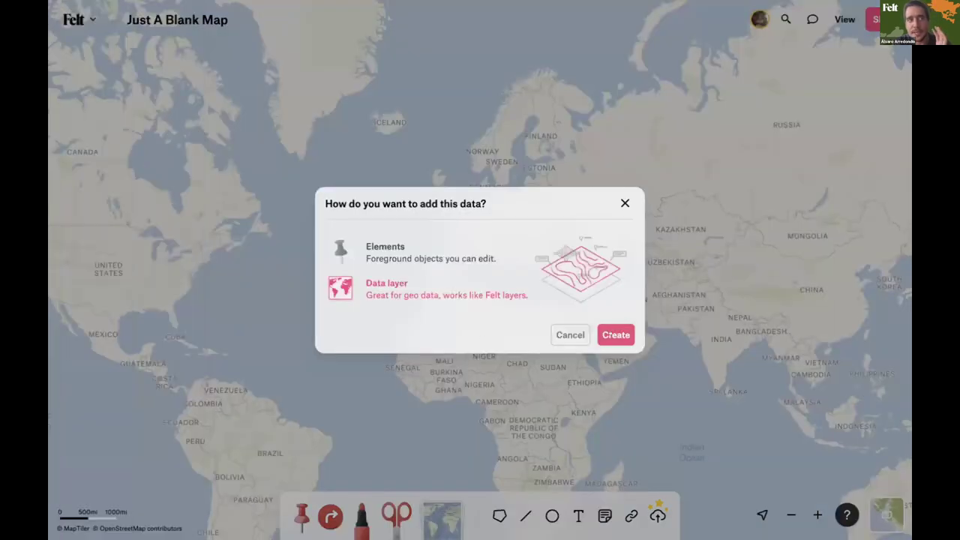
click(616, 334)
drag(547, 344, 491, 386)
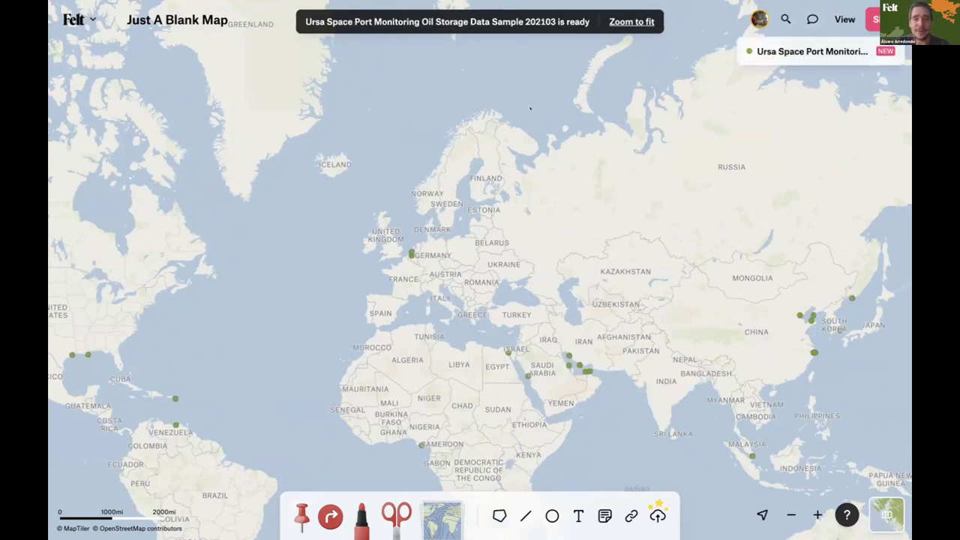
click(626, 21)
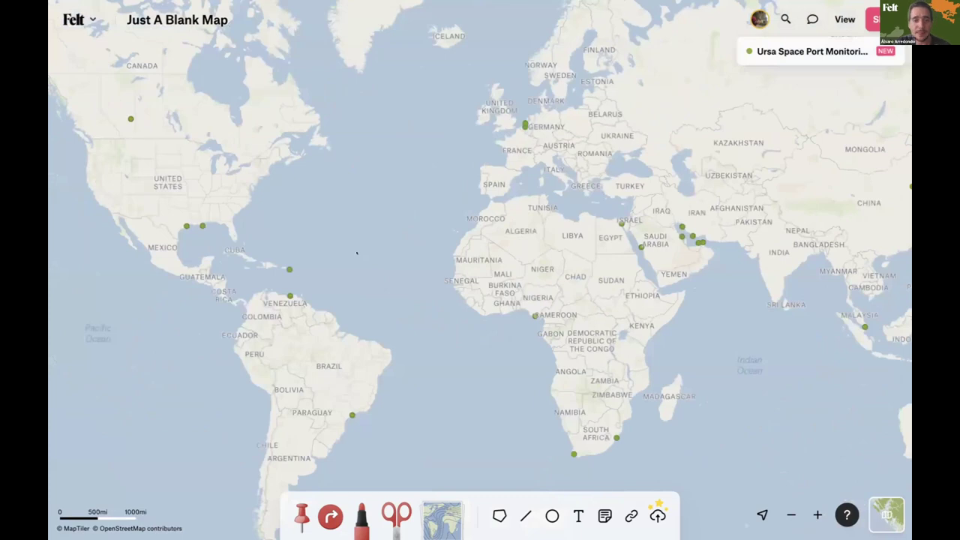
- Inspect the attributes of the St. Croix data point in the Caribbean and close its details
click(283, 264)
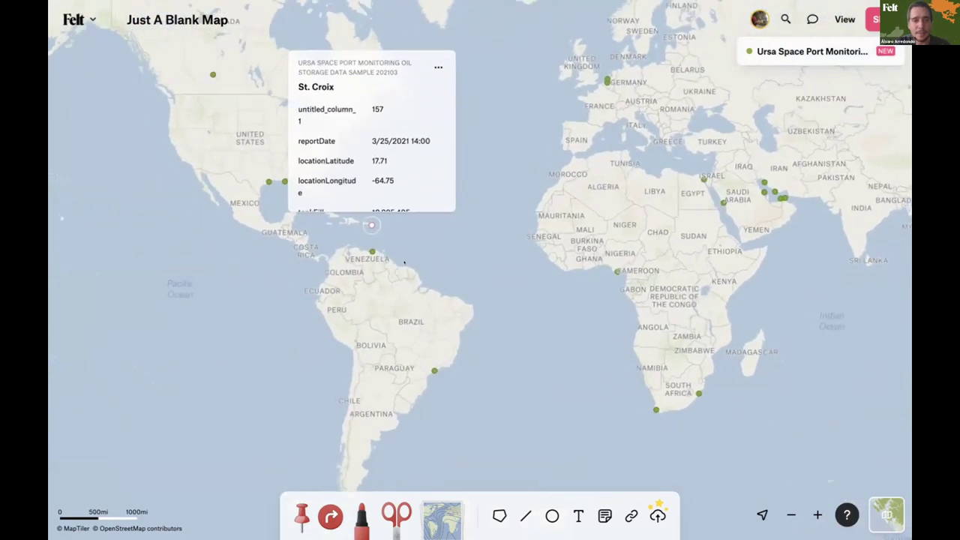
scroll(367, 271, up, 10)
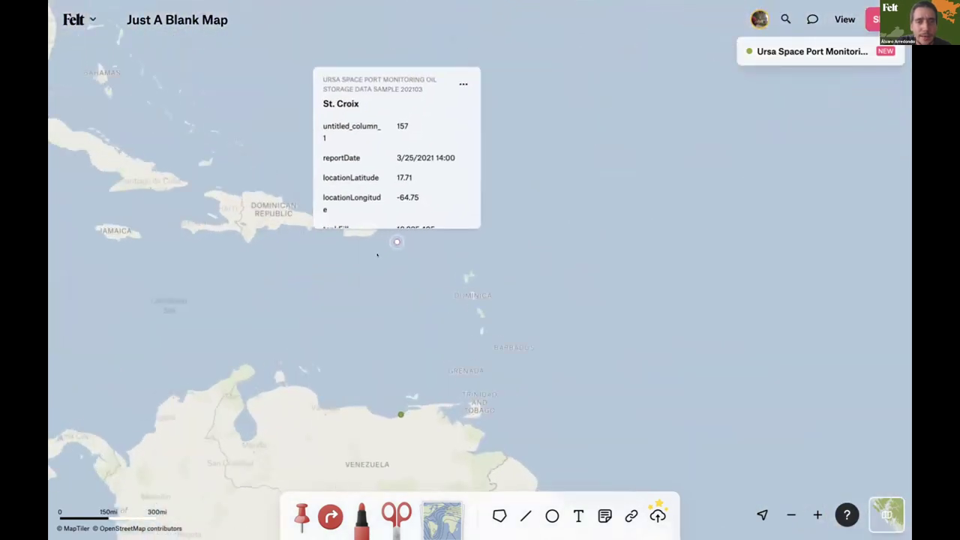
click(377, 320)
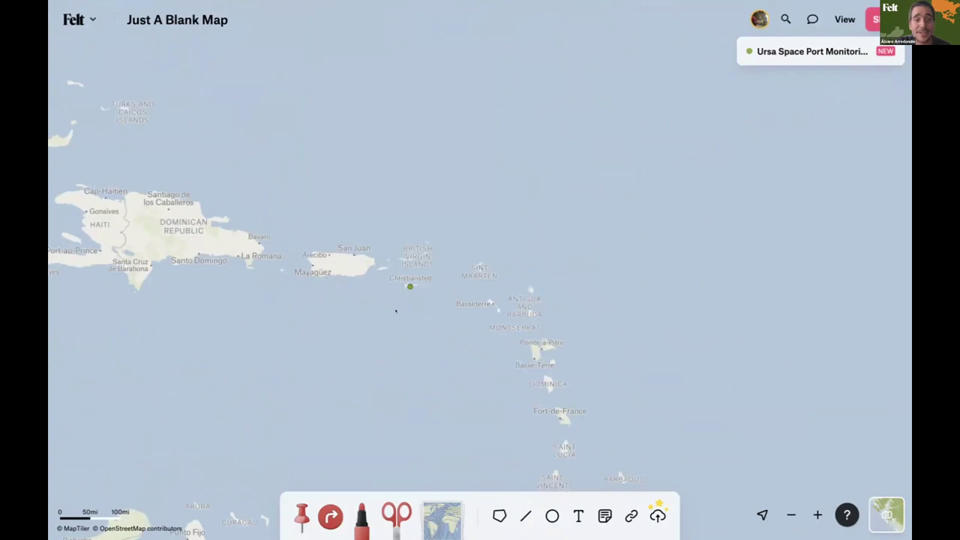
- Open the style settings of the Ursa Space Port Monitoring Oil Storage data layer
scroll(395, 310, down, 10)
scroll(377, 331, up, 2)
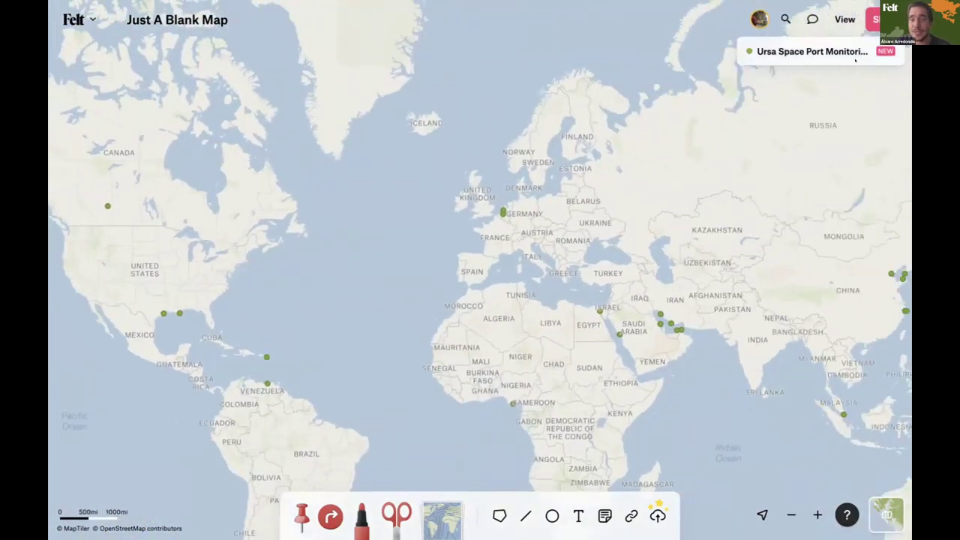
click(828, 53)
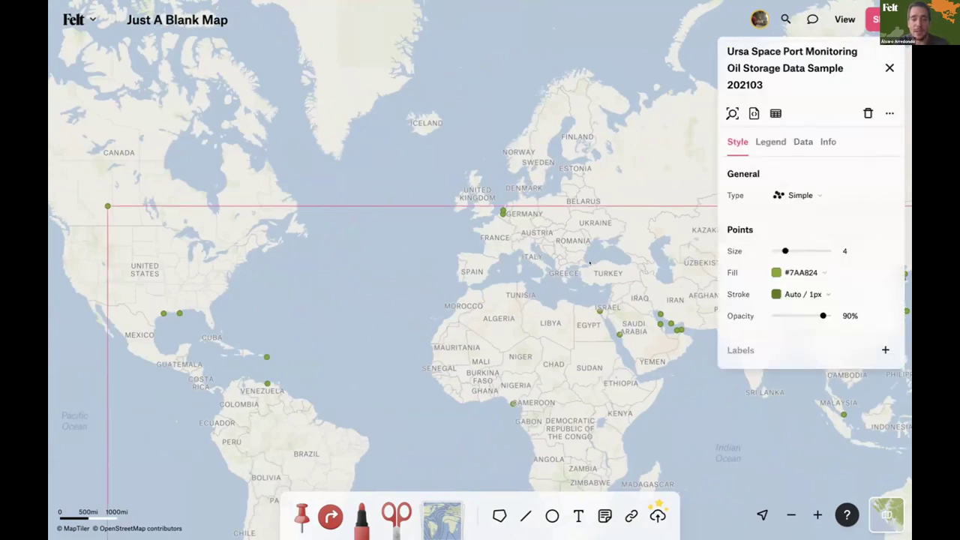
- Style the Ursa Space oil storage points as a size range based on capacity and close the layer's style settings
click(800, 196)
click(798, 281)
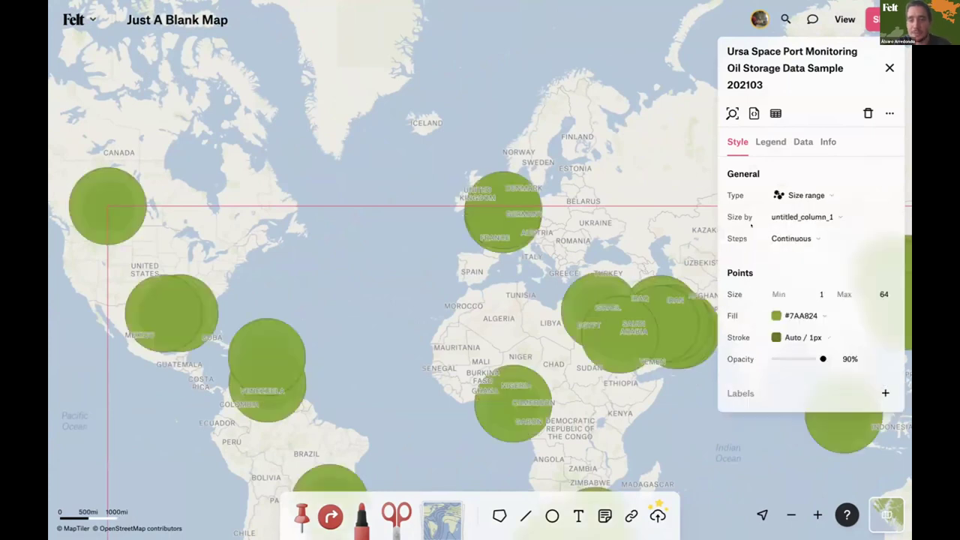
click(790, 217)
scroll(791, 291, up, 3)
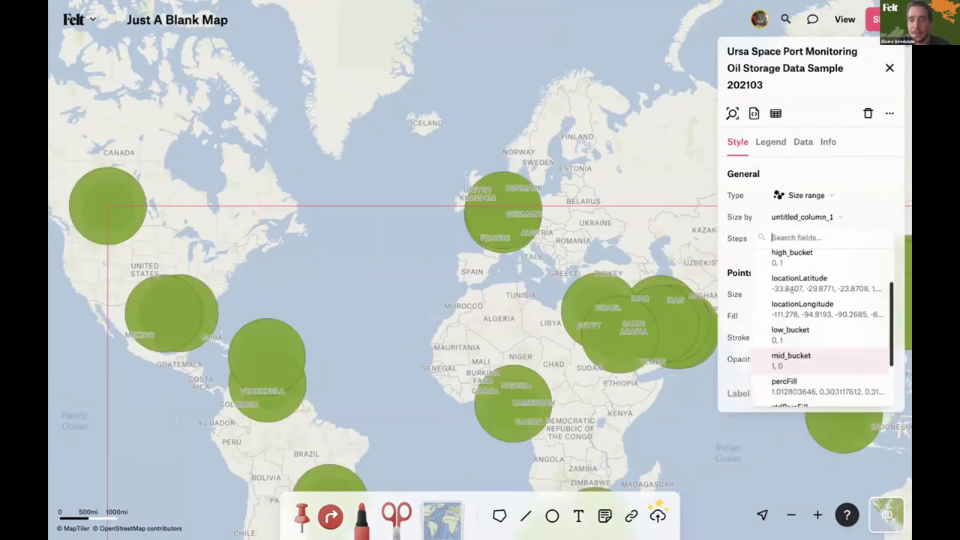
scroll(791, 290, up, 1)
click(818, 282)
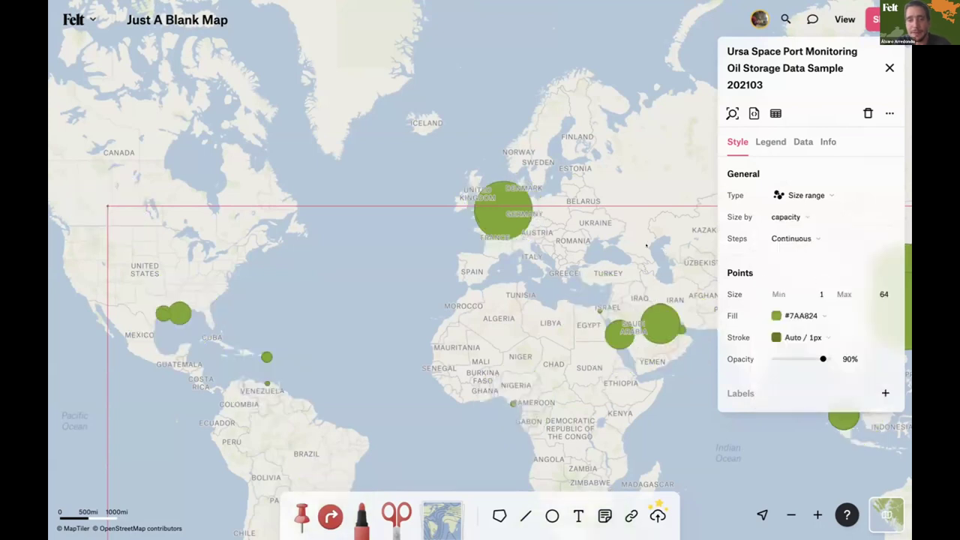
click(645, 217)
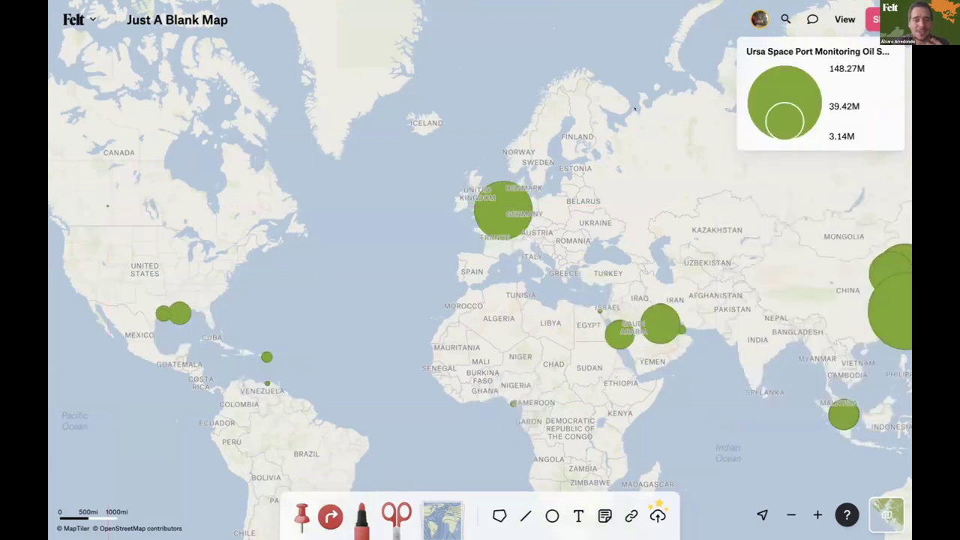
- Examine the capacity-sized circles across Europe and Asia, including a close look at the Dutch port point near Vlaardingen
drag(507, 220, 573, 265)
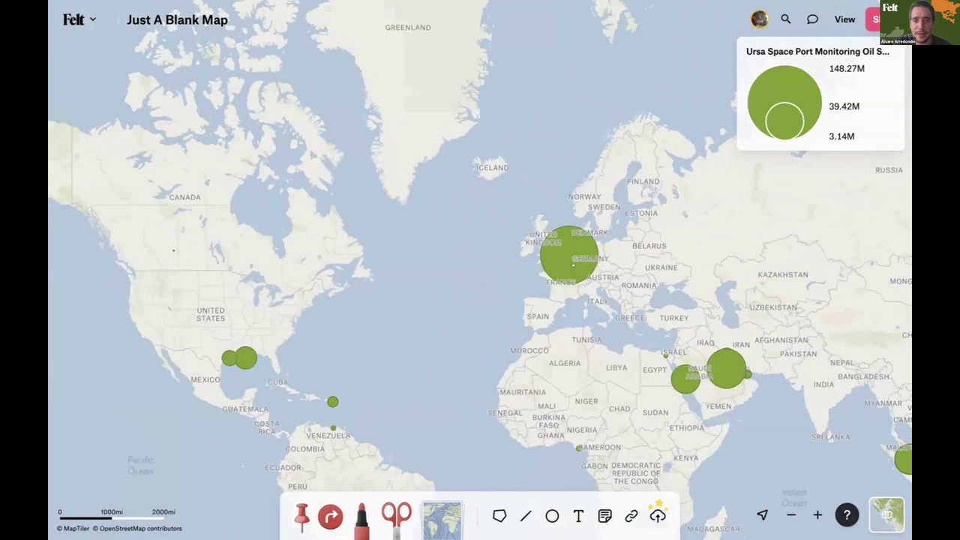
drag(635, 262, 428, 281)
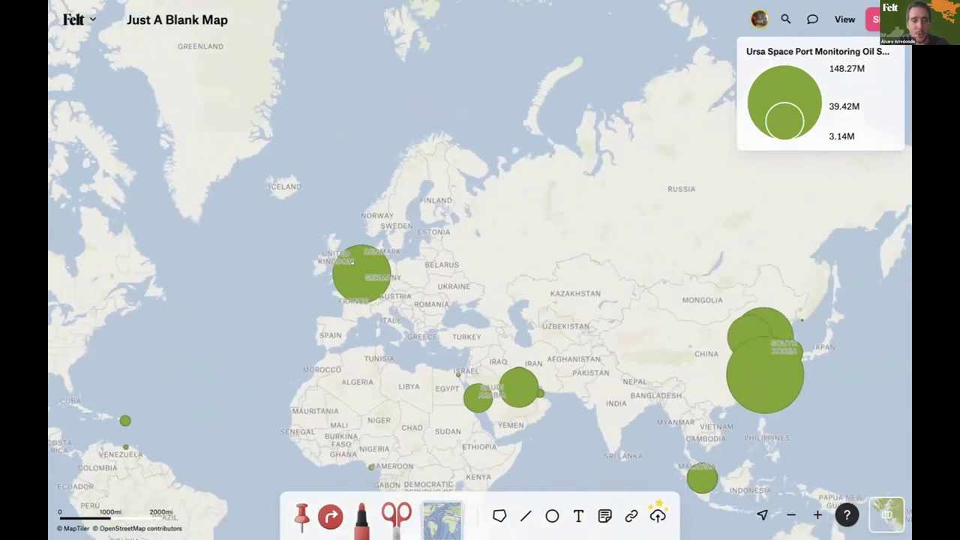
scroll(351, 276, up, 10)
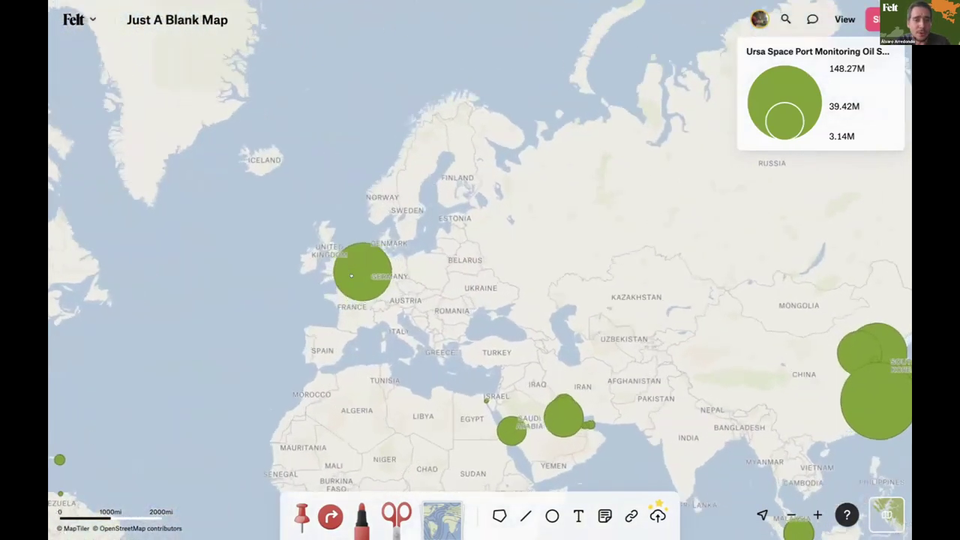
drag(321, 272, 321, 335)
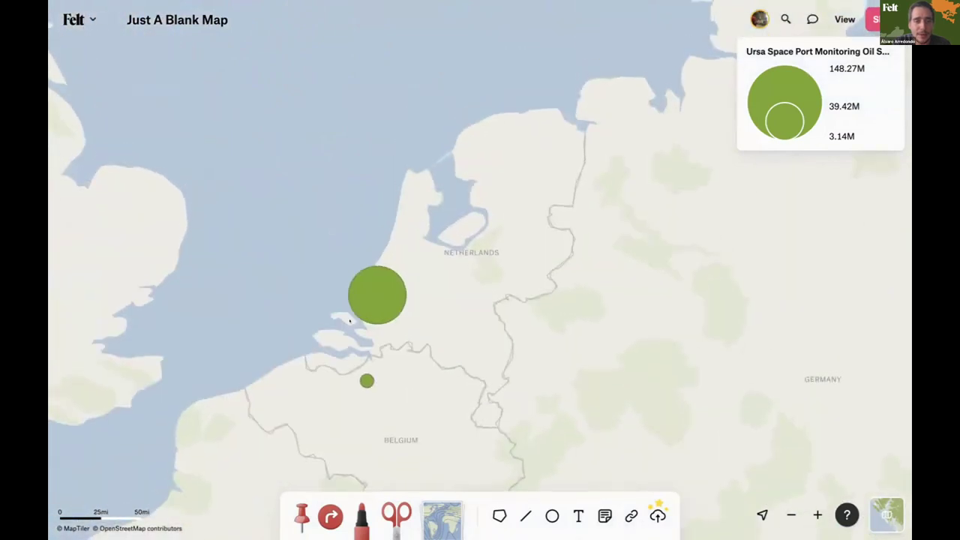
scroll(368, 303, up, 5)
scroll(410, 315, up, 2)
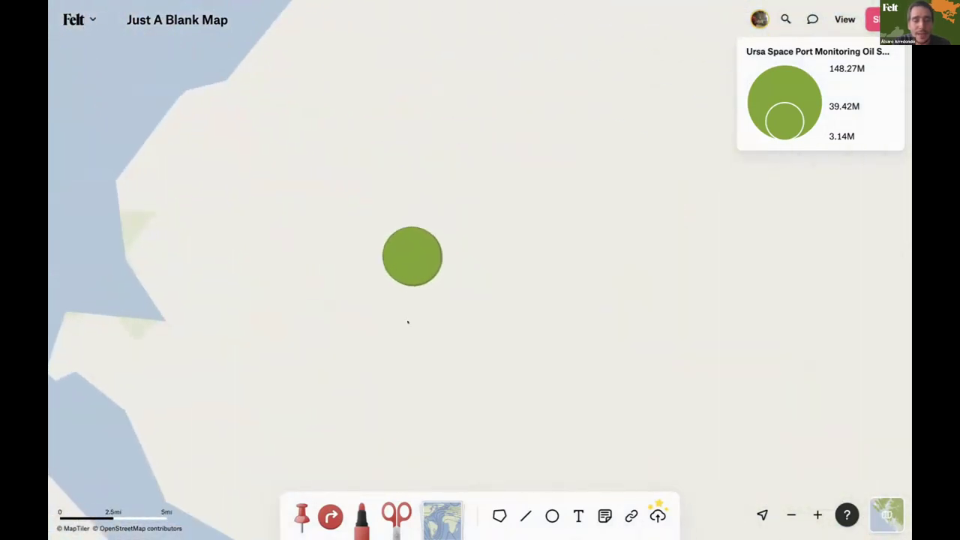
scroll(409, 293, up, 2)
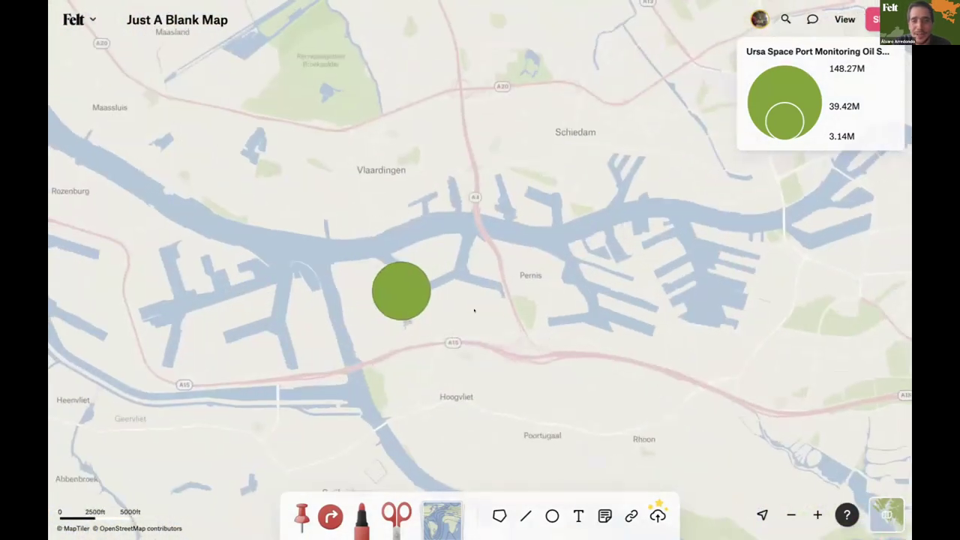
scroll(445, 302, down, 4)
scroll(454, 304, up, 1)
scroll(454, 305, up, 5)
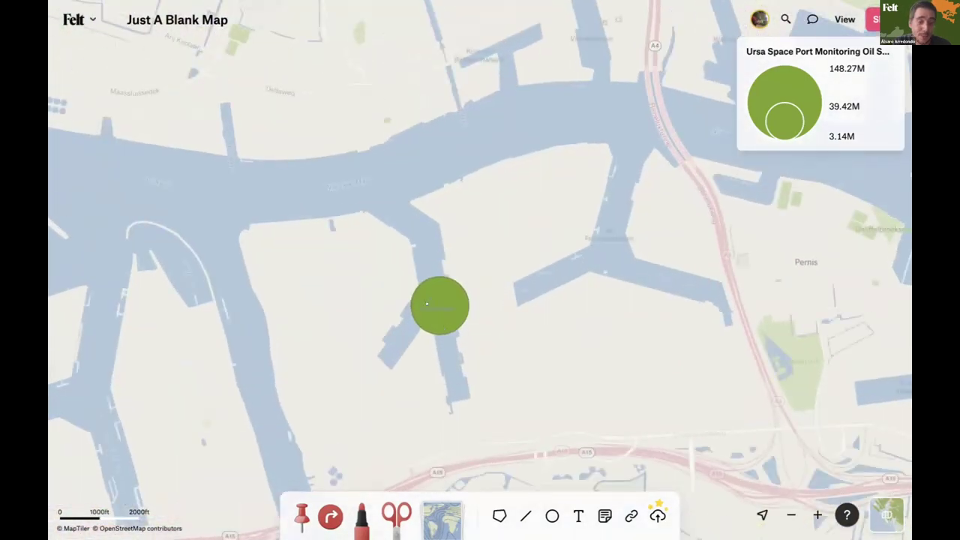
scroll(435, 315, up, 3)
scroll(434, 323, up, 2)
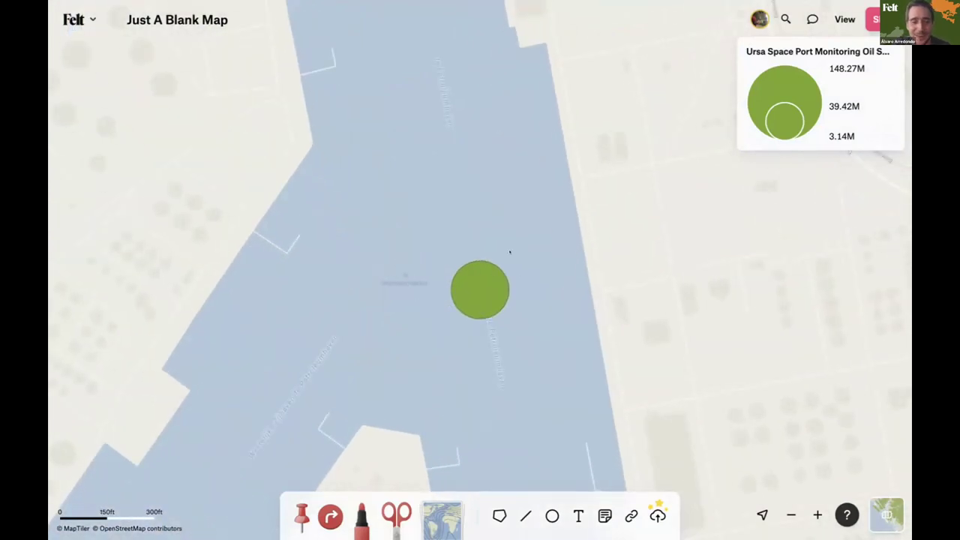
scroll(509, 252, down, 1)
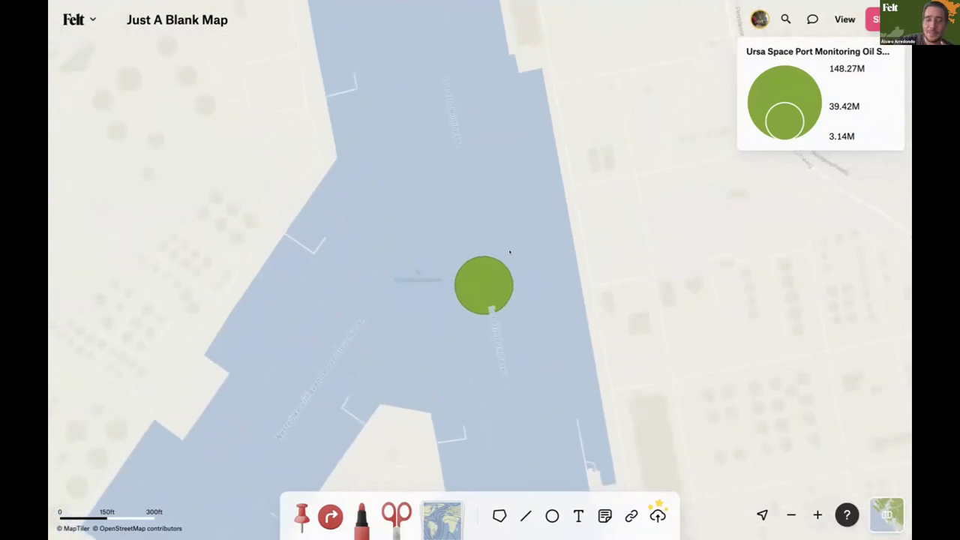
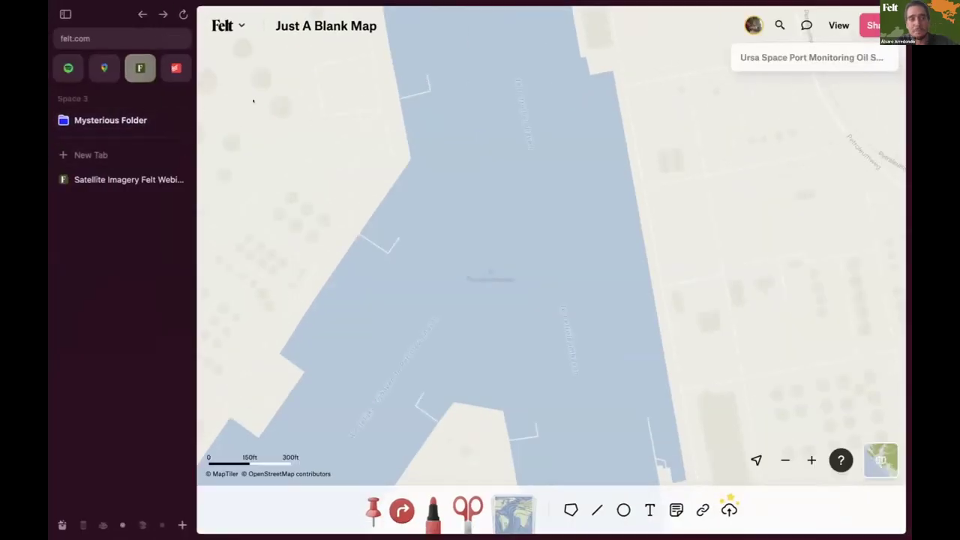
- Copy the SkyFi Very High Res layer from the Mysterious map in Mysterious Folder and paste it into Just A Blank Map
click(111, 120)
click(114, 144)
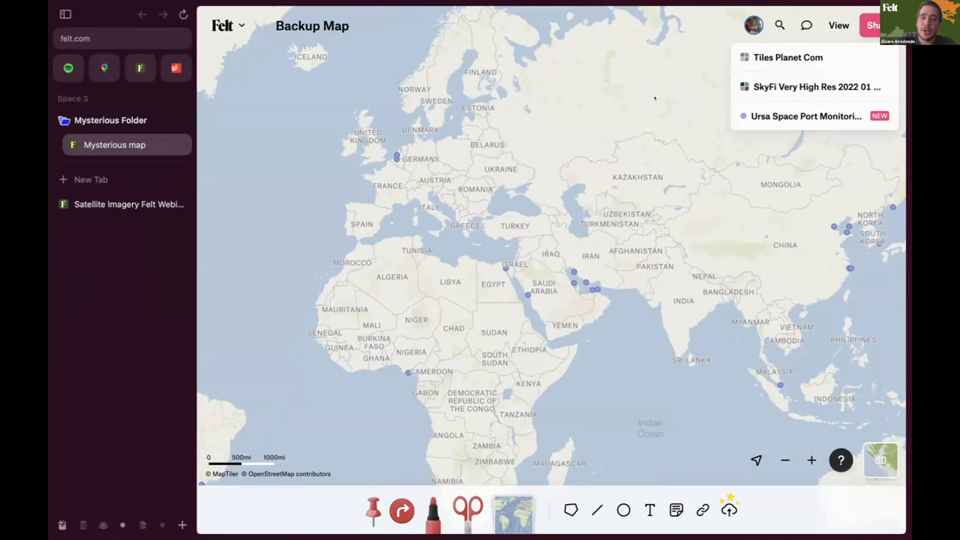
click(863, 87)
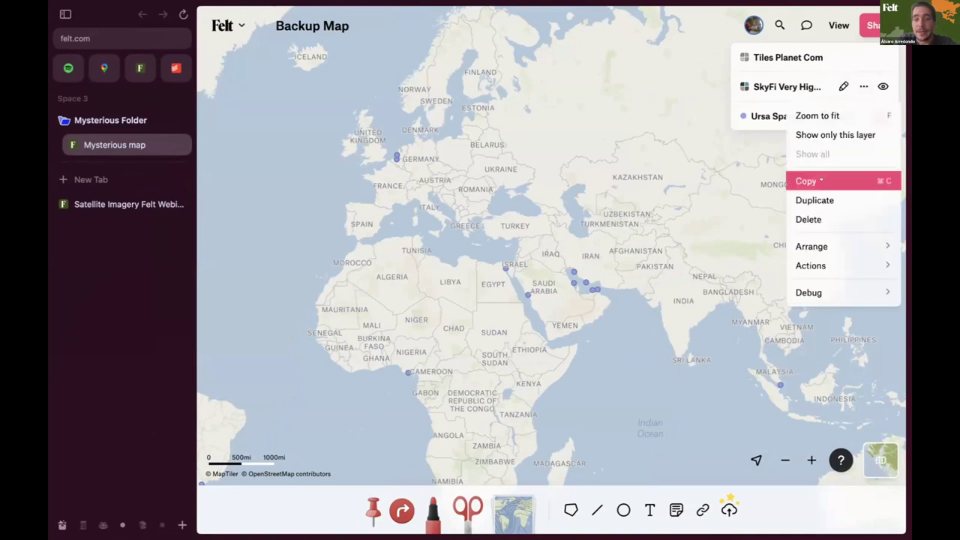
click(815, 179)
key(super+3)
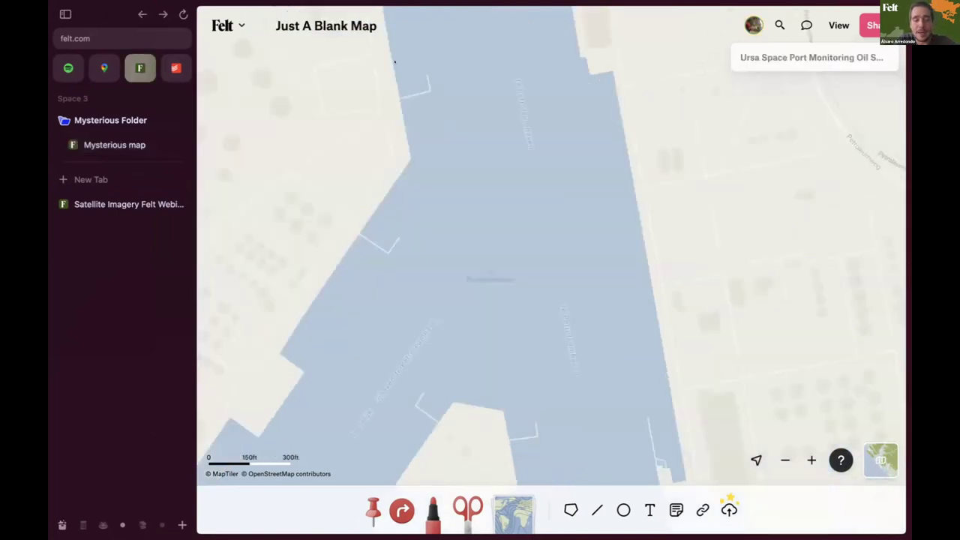
key(super+v)
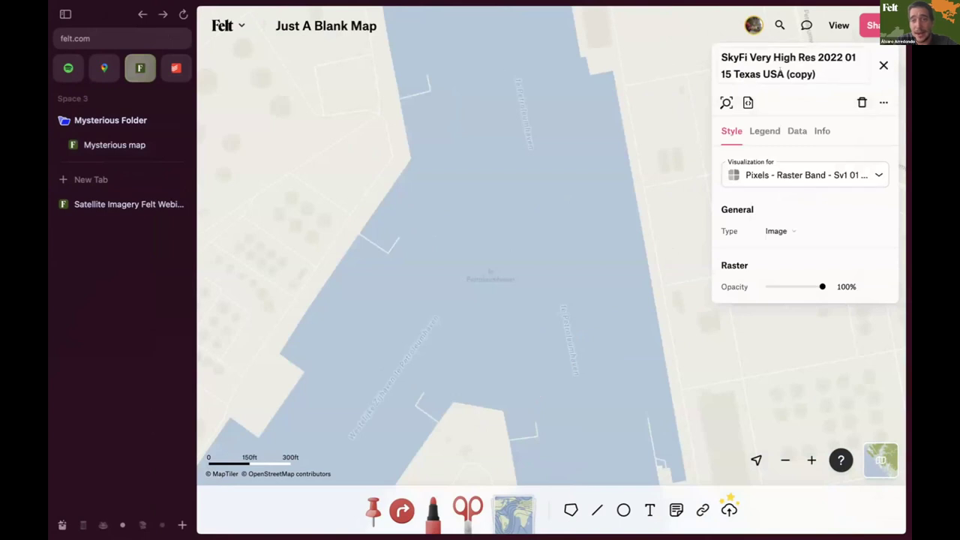
- Remove the "(copy)" suffix from the pasted SkyFi Very High Res 2022 01 15 Texas USA layer's name and close its settings
click(799, 76)
click(785, 73)
key(BackSpace)
key(BackSpace)
key(BackSpace)
key(BackSpace)
key(BackSpace)
key(BackSpace)
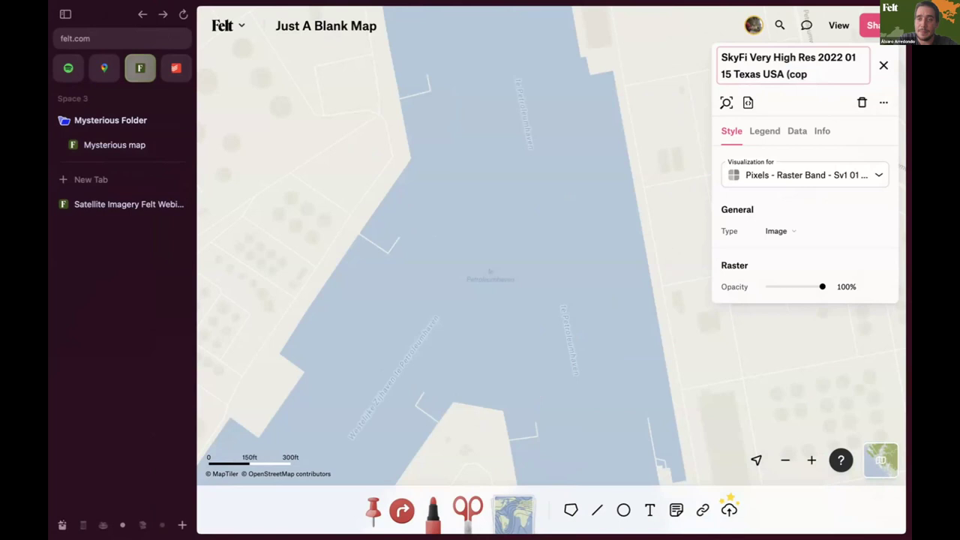
key(Return)
key(Escape)
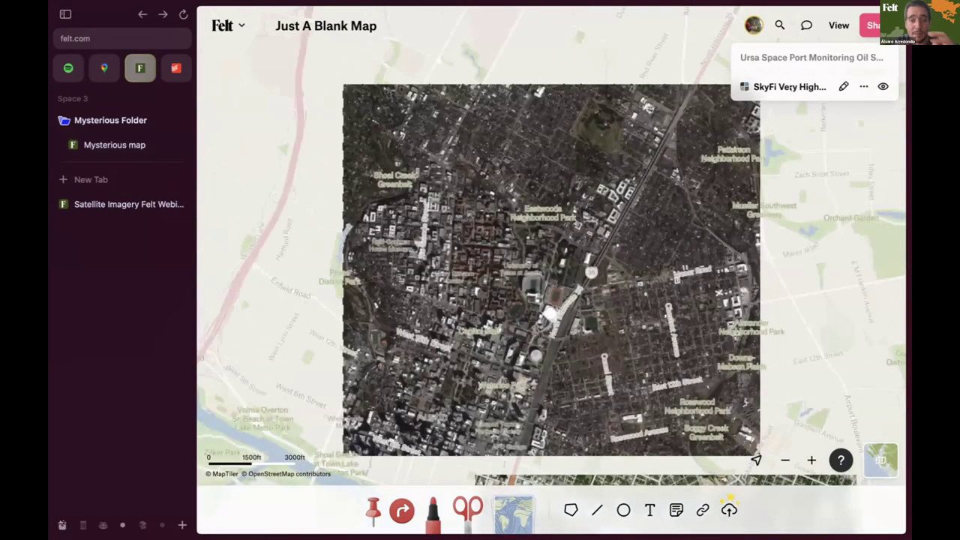
- Switch the map background to Satellite beneath the SkyFi imagery of Austin
scroll(309, 291, down, 1)
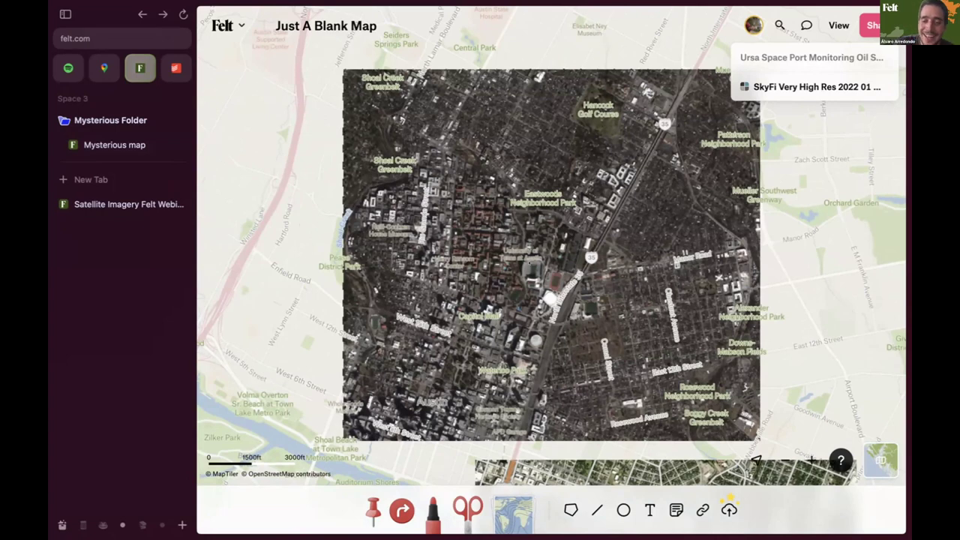
scroll(539, 318, up, 5)
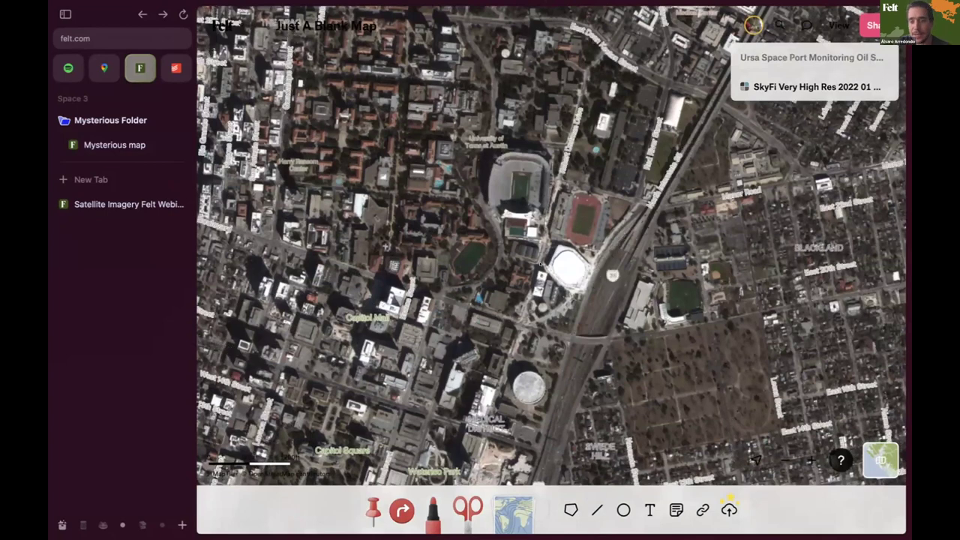
mouse_move(880, 459)
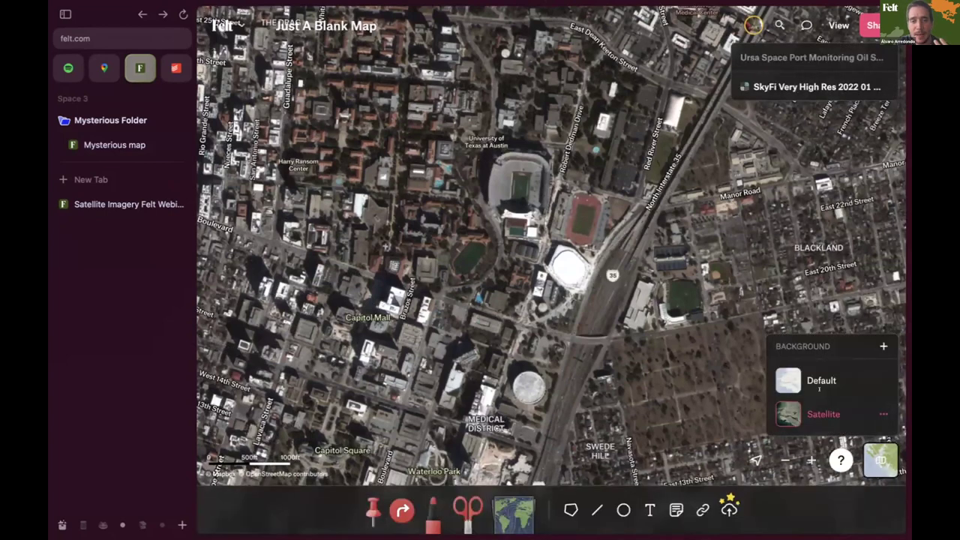
- Compare the SkyFi imagery with the satellite background around the university stadium by hiding and showing the SkyFi layer twice
mouse_move(874, 87)
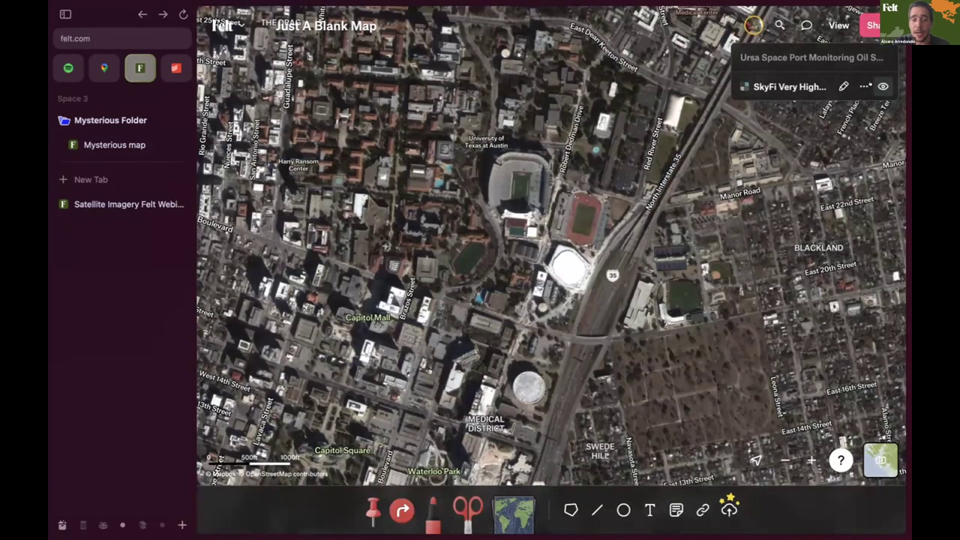
click(882, 86)
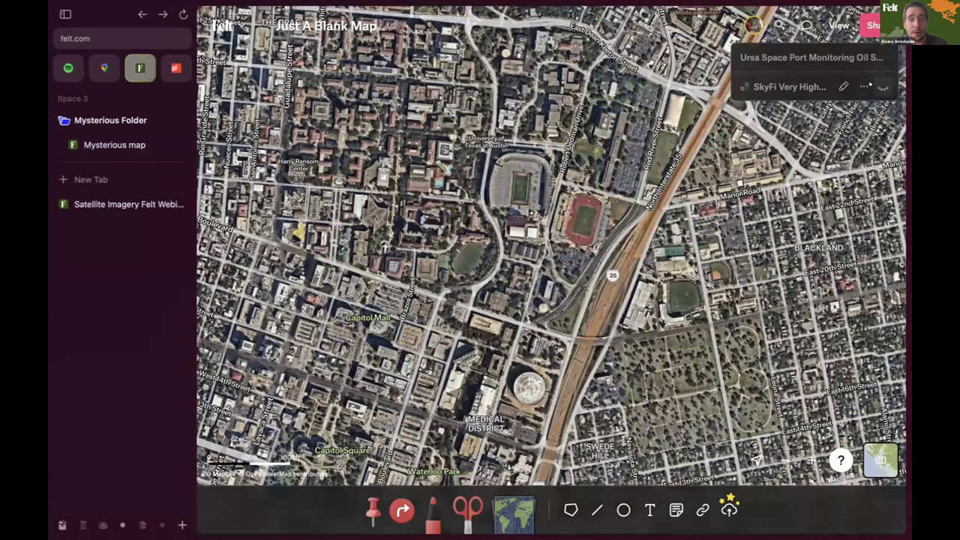
click(882, 86)
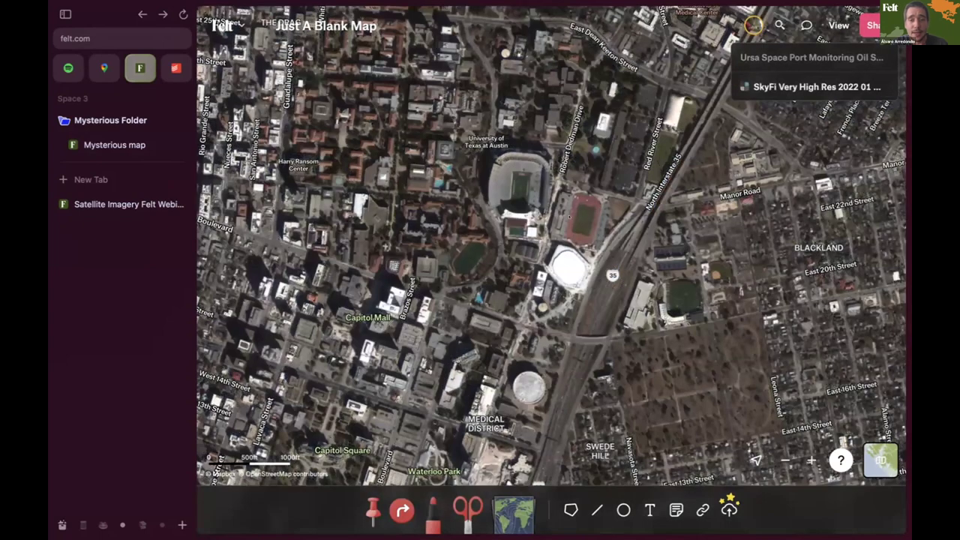
scroll(578, 261, up, 5)
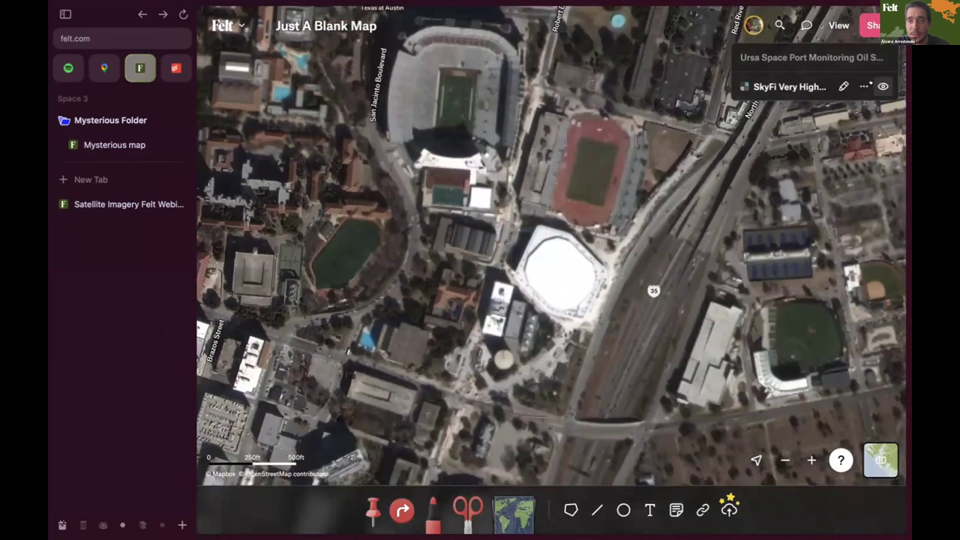
click(883, 86)
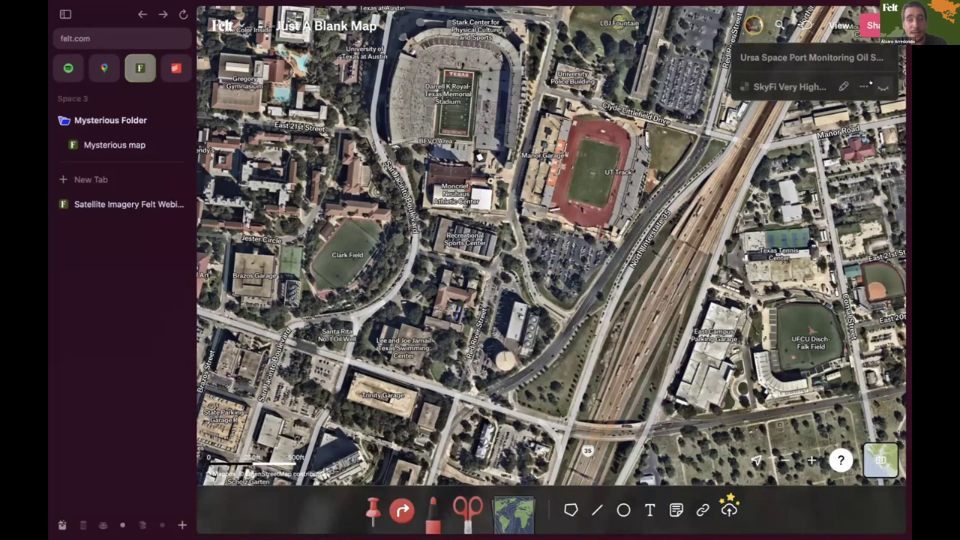
click(882, 86)
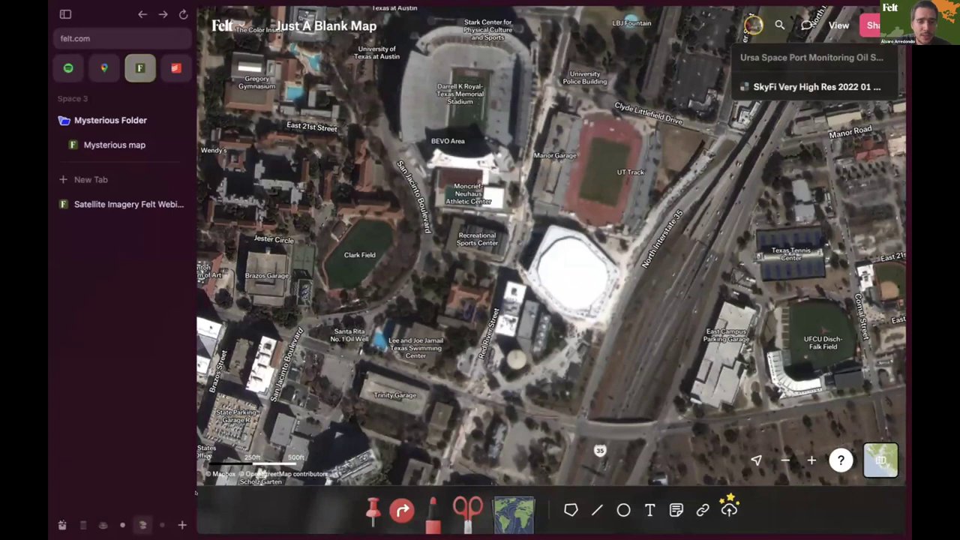
- Draw a red six-point polygon around the white-roofed building between the UT Track and Interstate 35, then deselect it
click(571, 510)
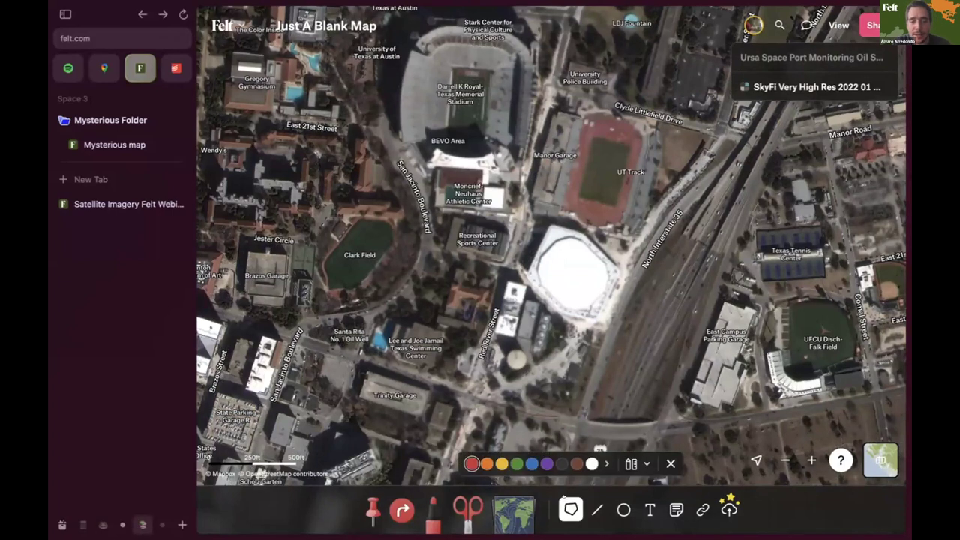
click(527, 279)
click(548, 225)
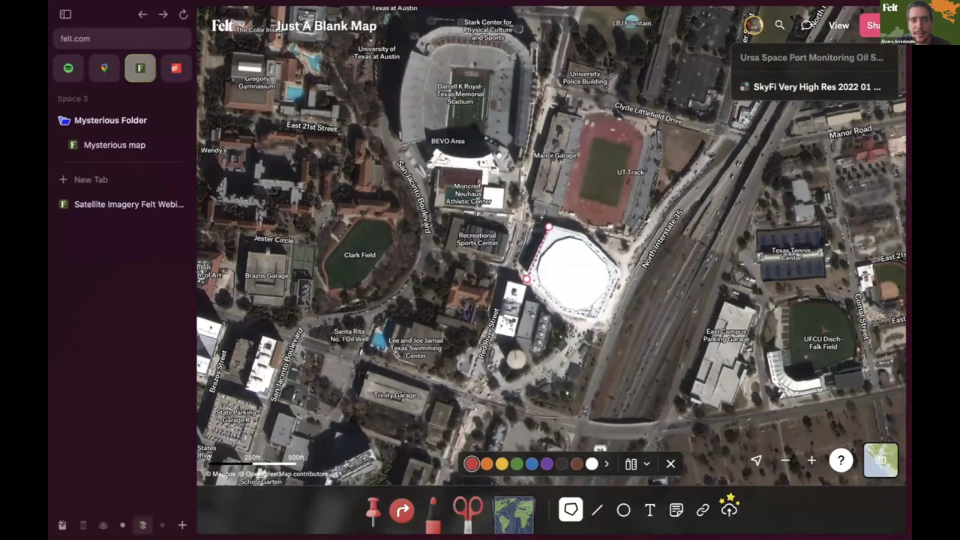
click(585, 234)
click(622, 270)
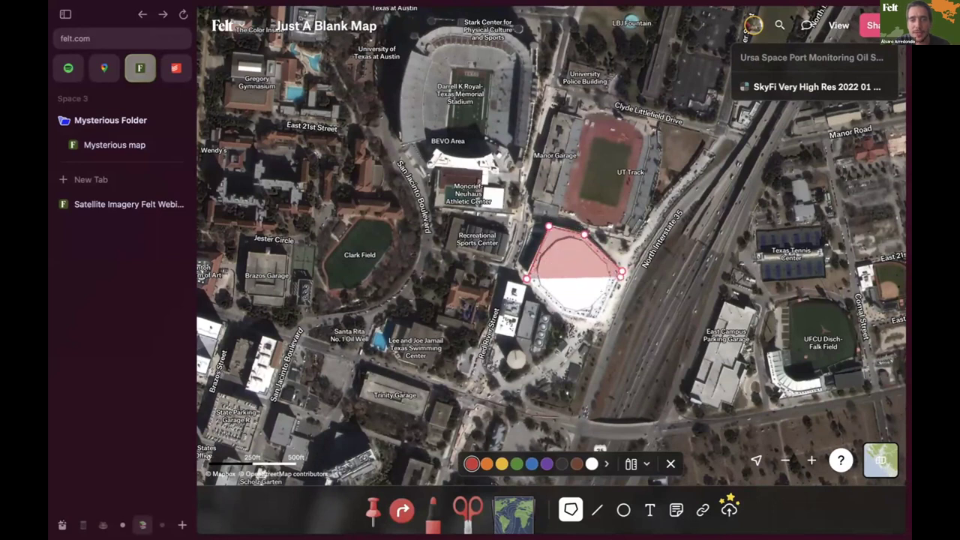
click(597, 318)
click(561, 315)
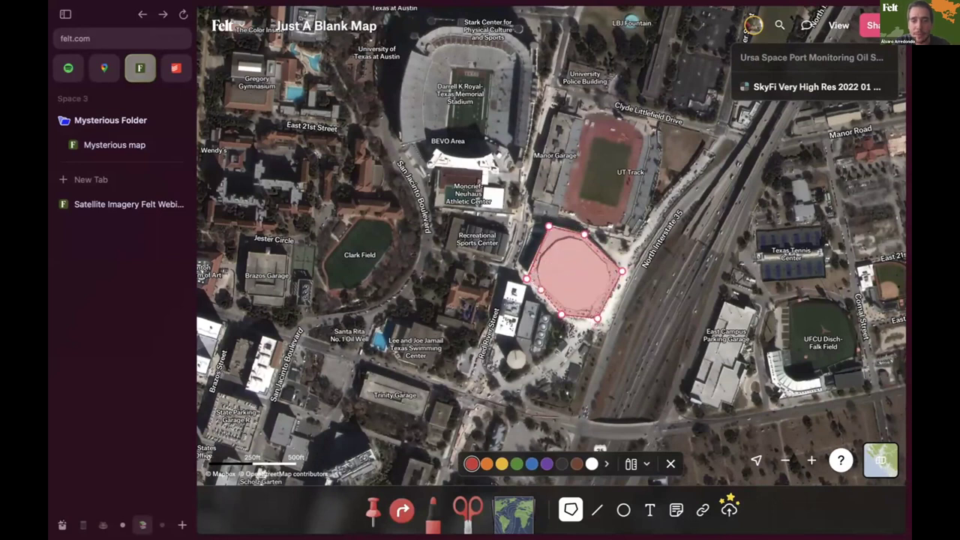
click(527, 279)
scroll(473, 325, down, 3)
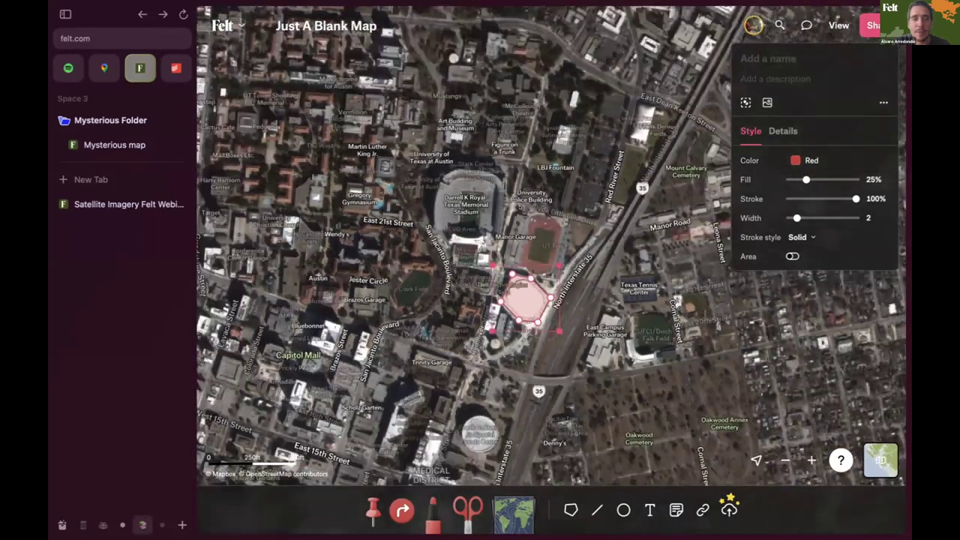
key(Escape)
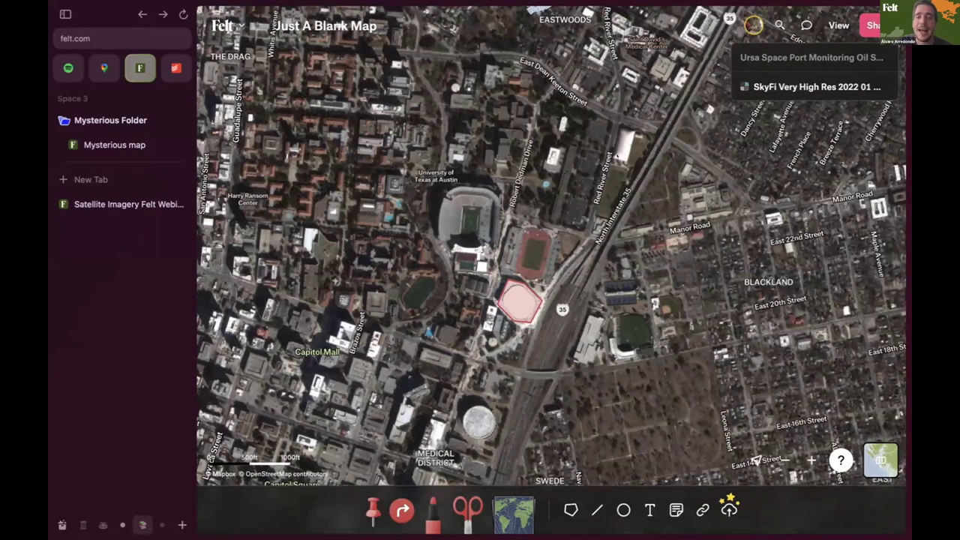
- Compare the SkyFi imagery with the satellite background north of the university by hiding and showing the SkyFi layer twice
scroll(552, 267, down, 5)
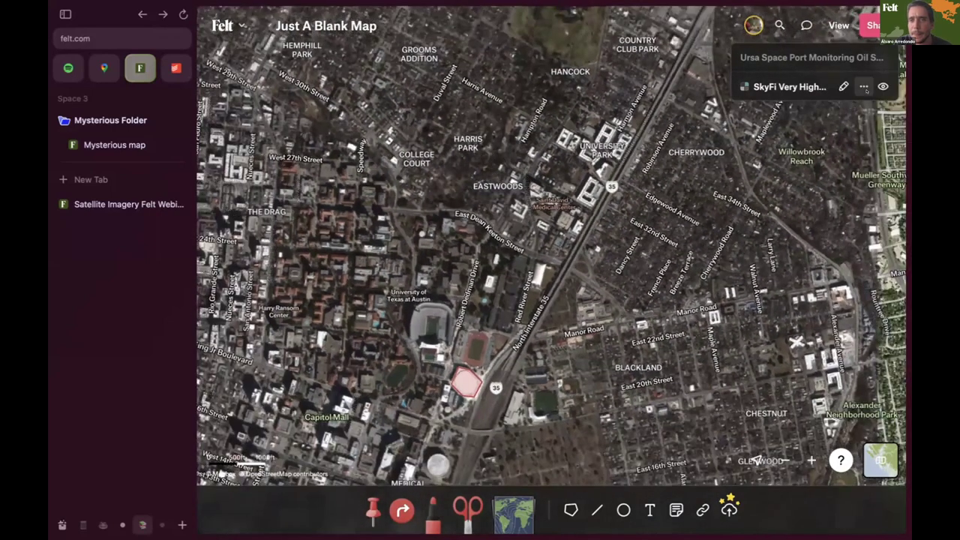
click(883, 86)
click(882, 86)
click(882, 87)
click(882, 86)
scroll(620, 143, up, 2)
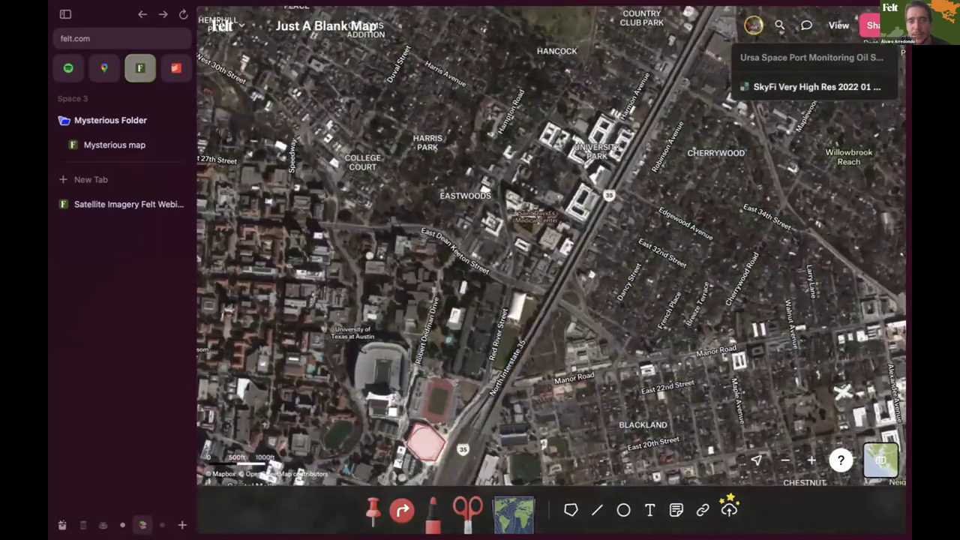
- Compare the buildings around University Park between SkyFi and the satellite background by hiding and showing the SkyFi layer three times
scroll(620, 142, up, 3)
click(882, 86)
scroll(616, 148, down, 1)
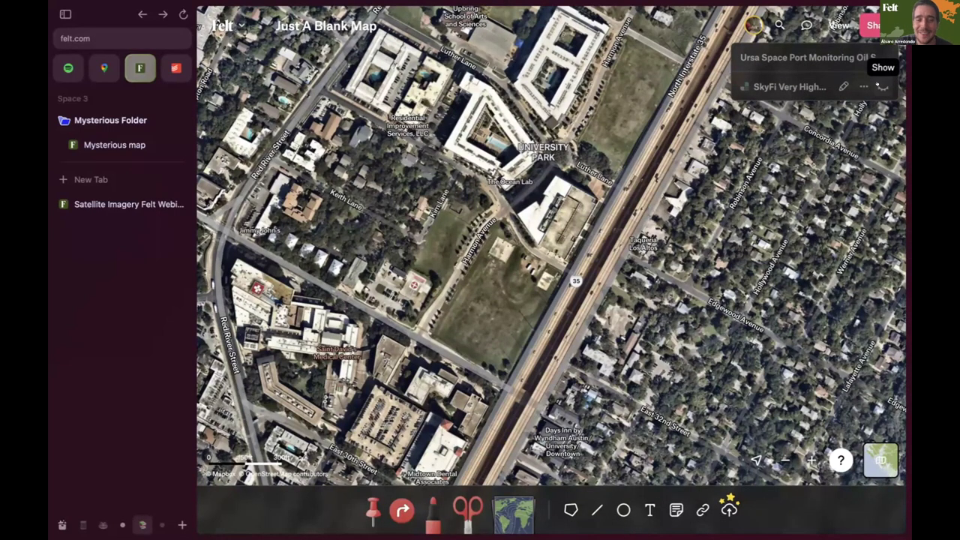
click(881, 86)
click(881, 86)
click(882, 86)
click(882, 86)
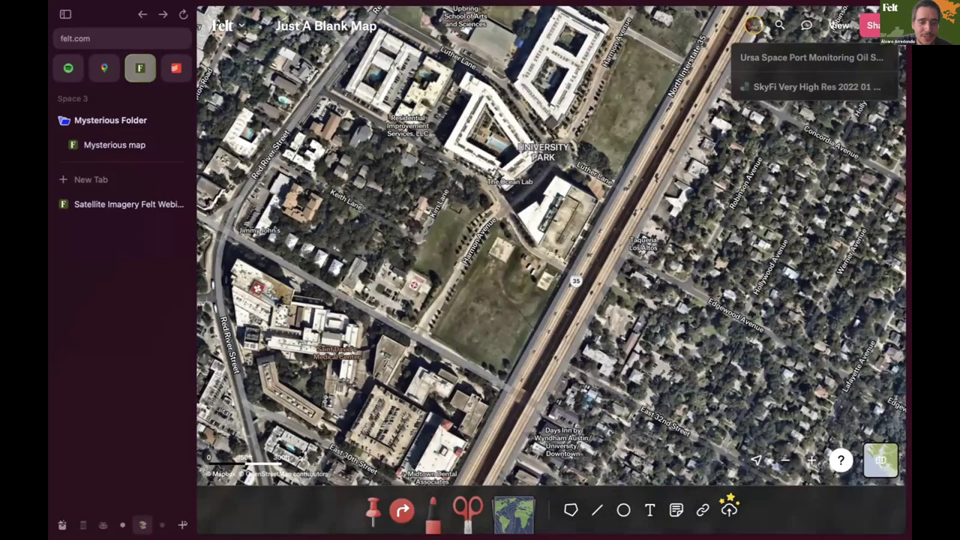
mouse_move(882, 86)
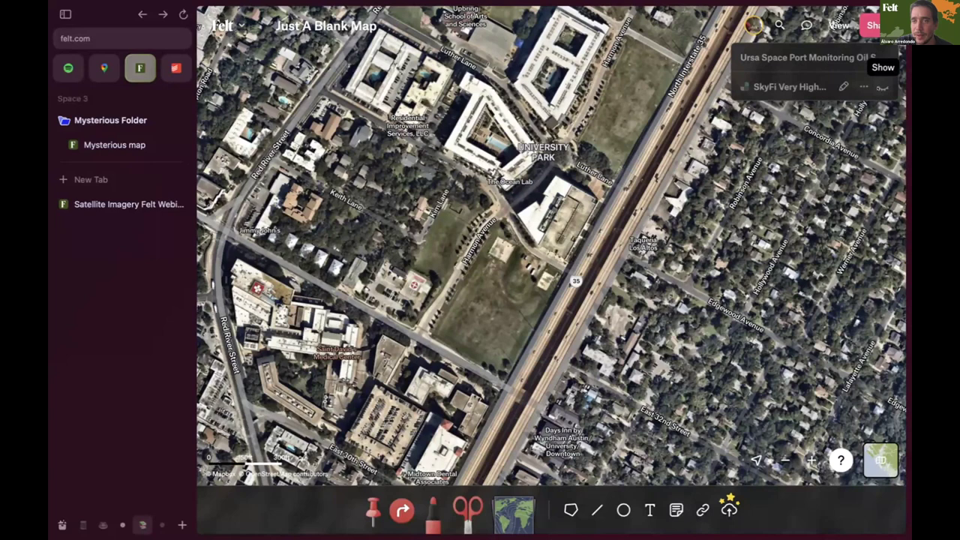
click(882, 86)
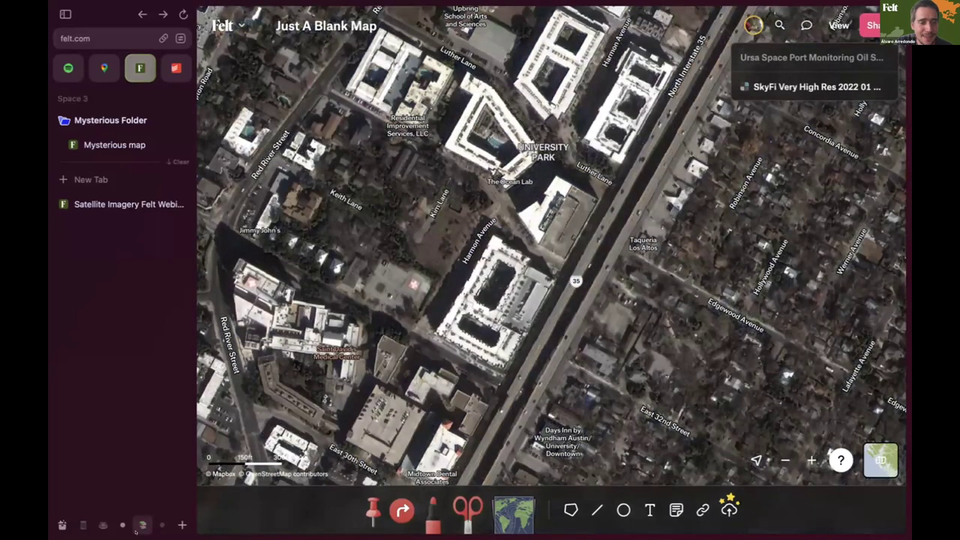
- Draw a red six-point polygon around the white-roofed building between Harmon Avenue and North Interstate 35, then deselect it
click(570, 510)
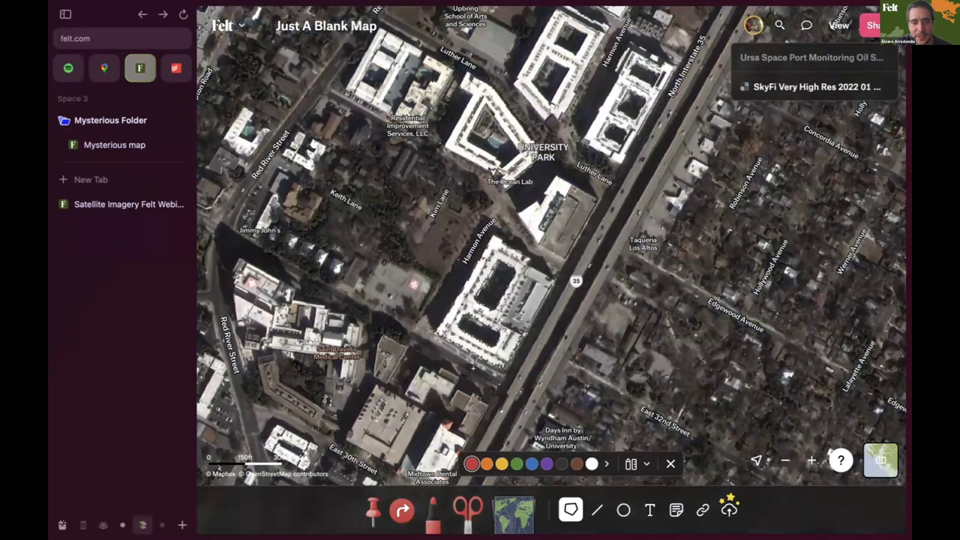
click(435, 337)
click(491, 235)
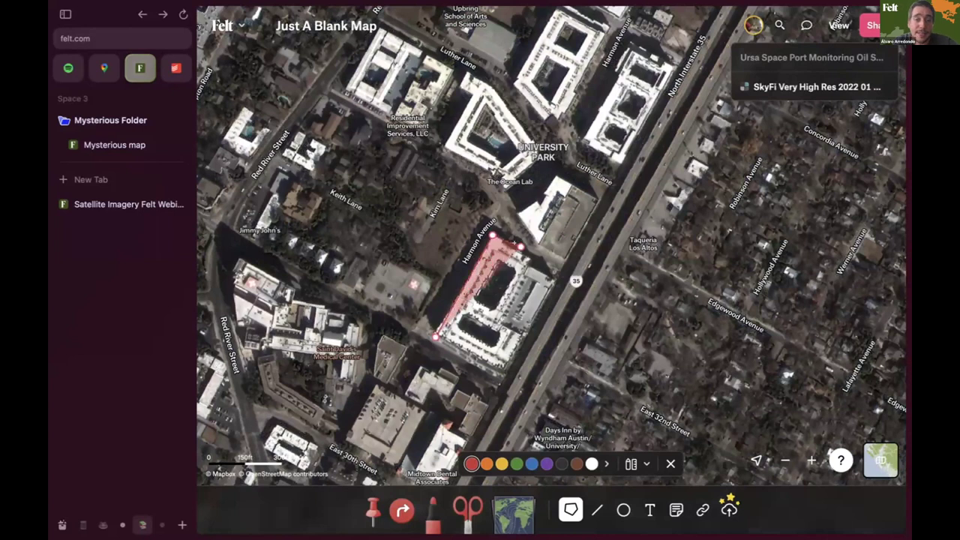
click(530, 258)
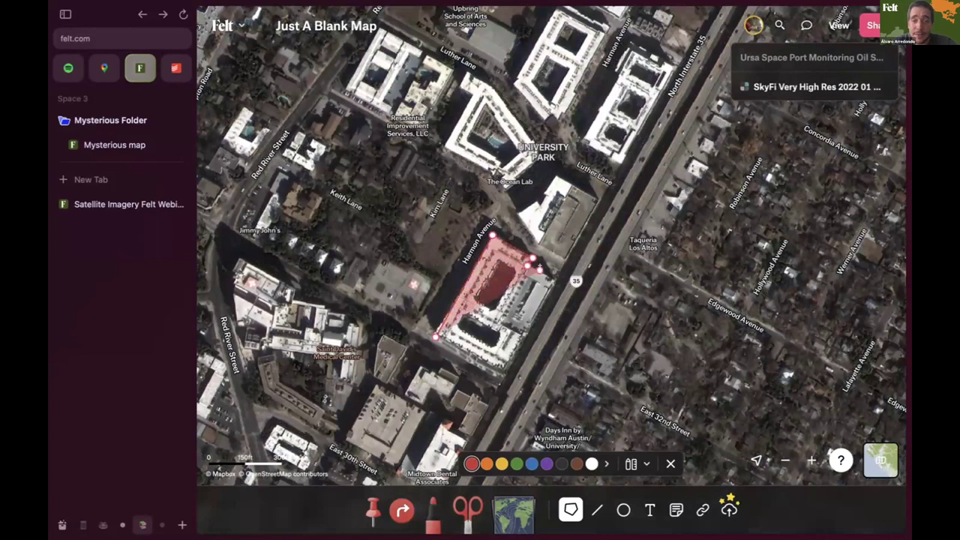
click(554, 280)
click(505, 371)
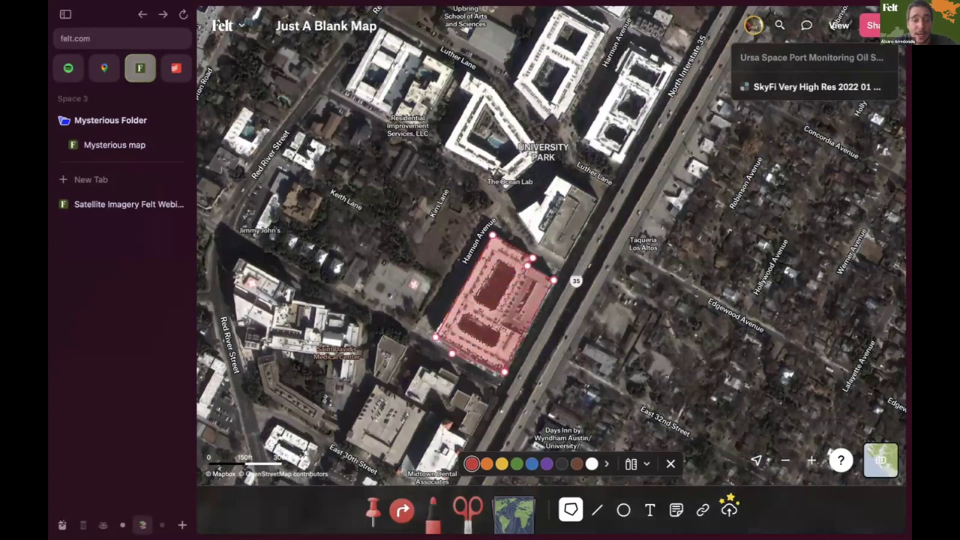
click(435, 337)
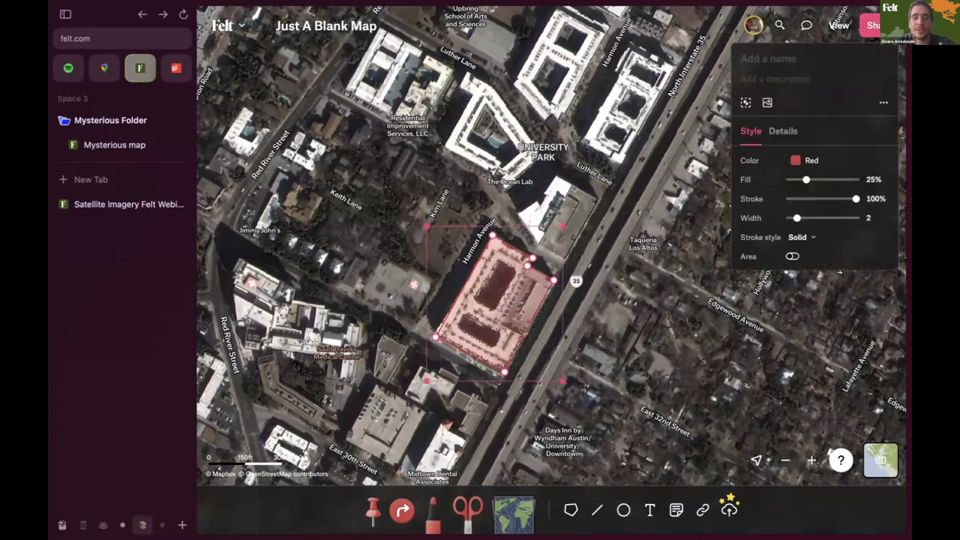
key(Escape)
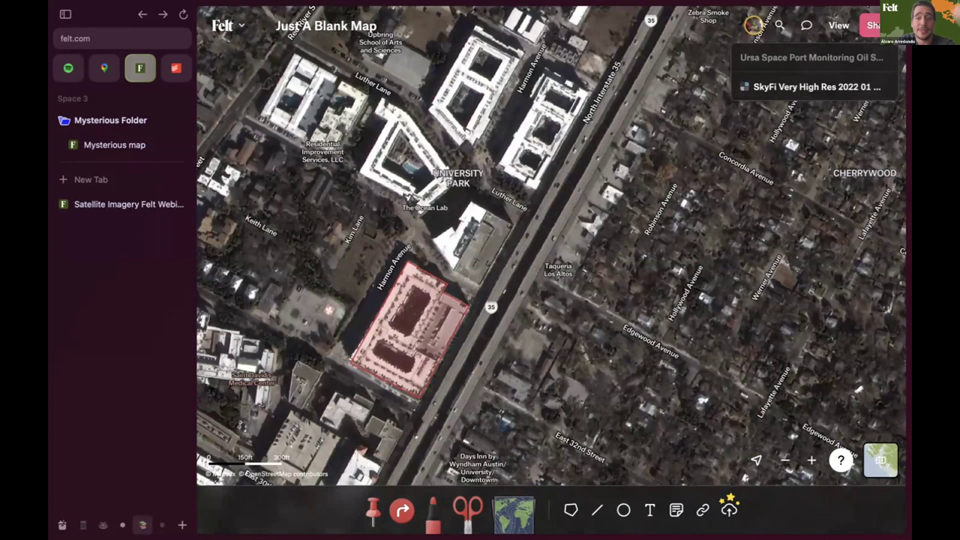
- Review the map's sharing settings and its public access levels, then close them without choosing another level
click(870, 24)
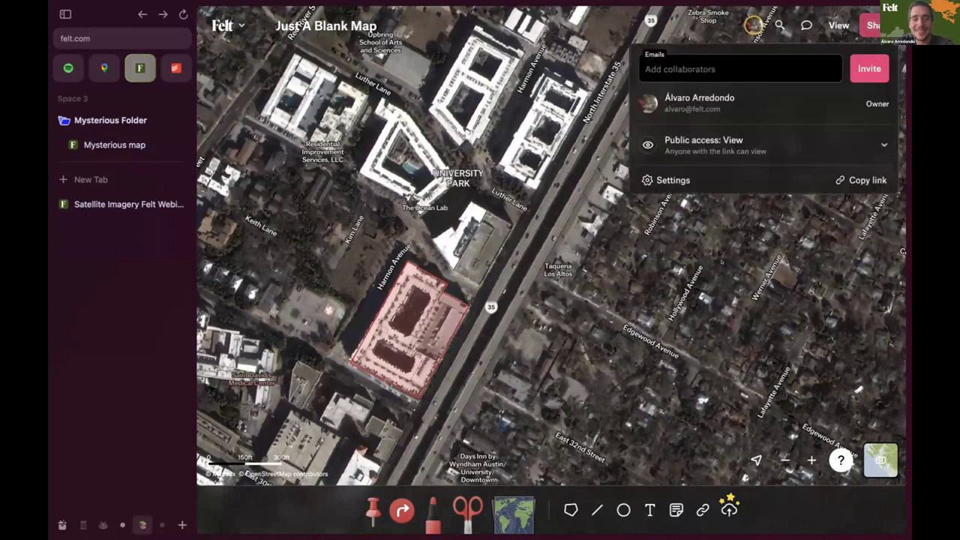
click(752, 64)
click(863, 179)
click(765, 146)
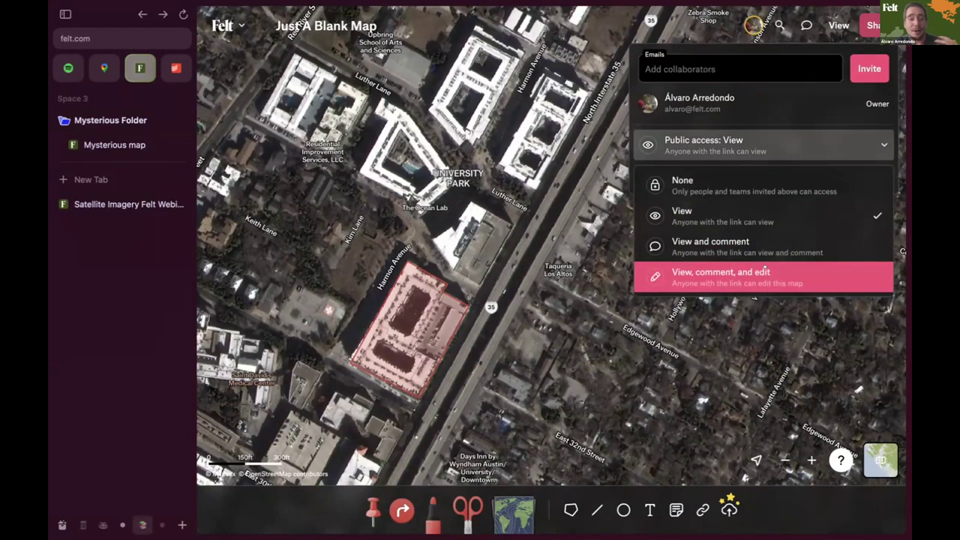
key(Escape)
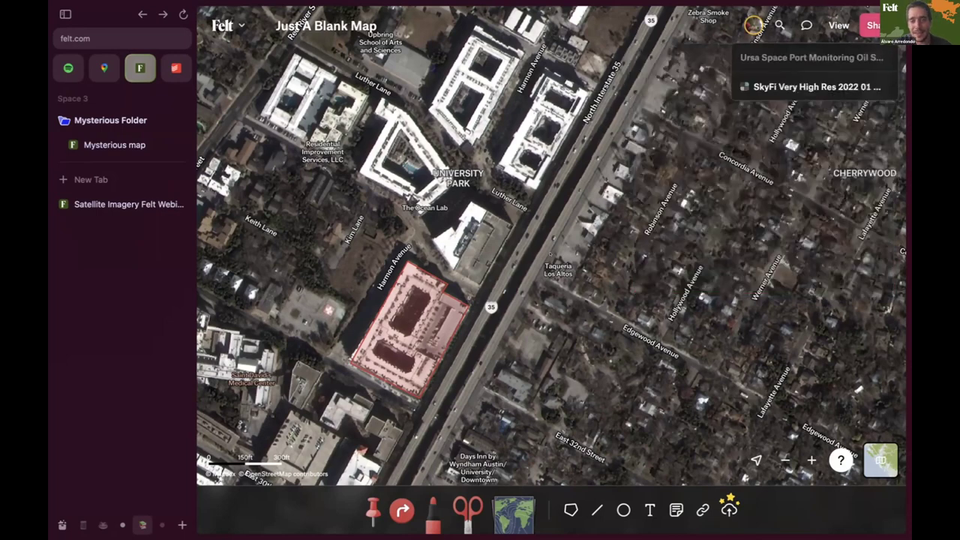
- Find the red note southeast of downtown Austin and select its whole Planet tile URL for copying
scroll(745, 197, down, 5)
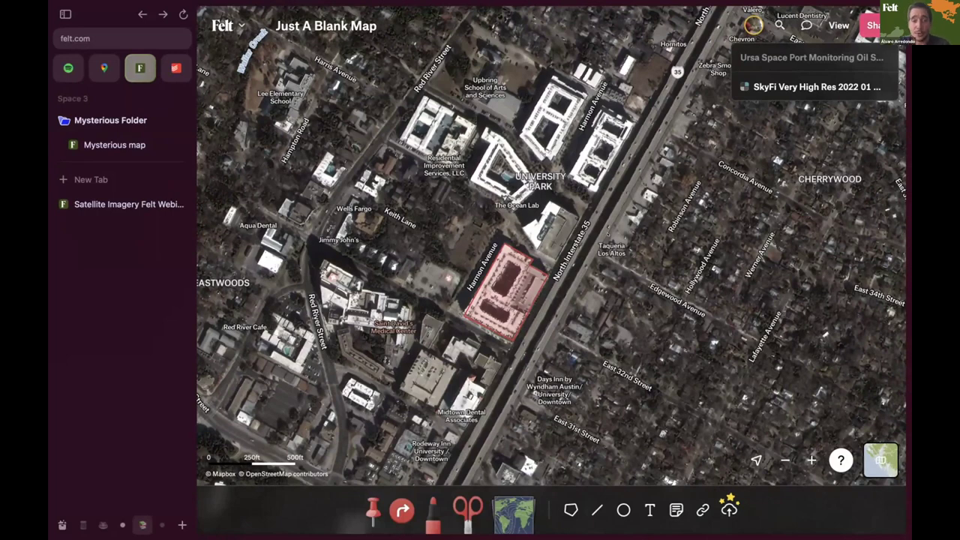
scroll(629, 231, down, 5)
scroll(629, 231, down, 5)
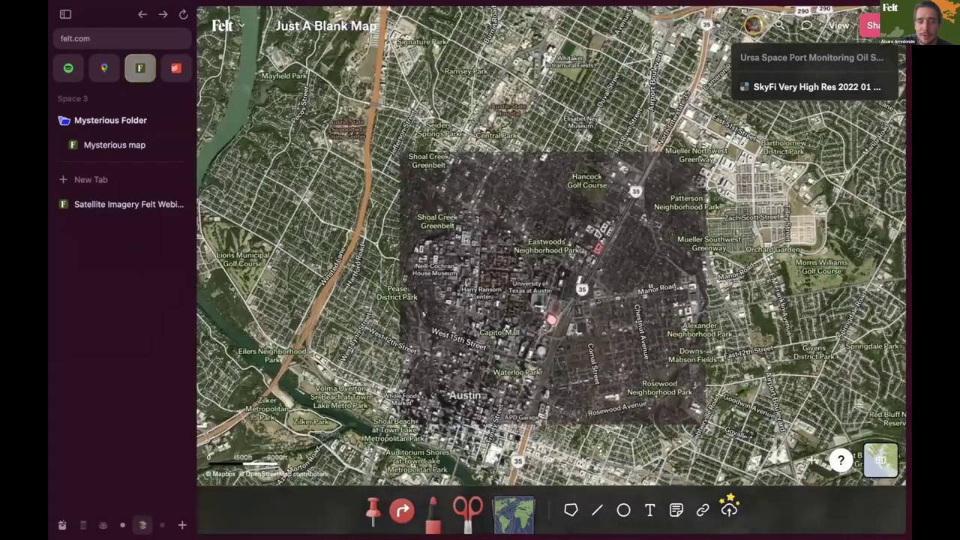
scroll(593, 419, up, 2)
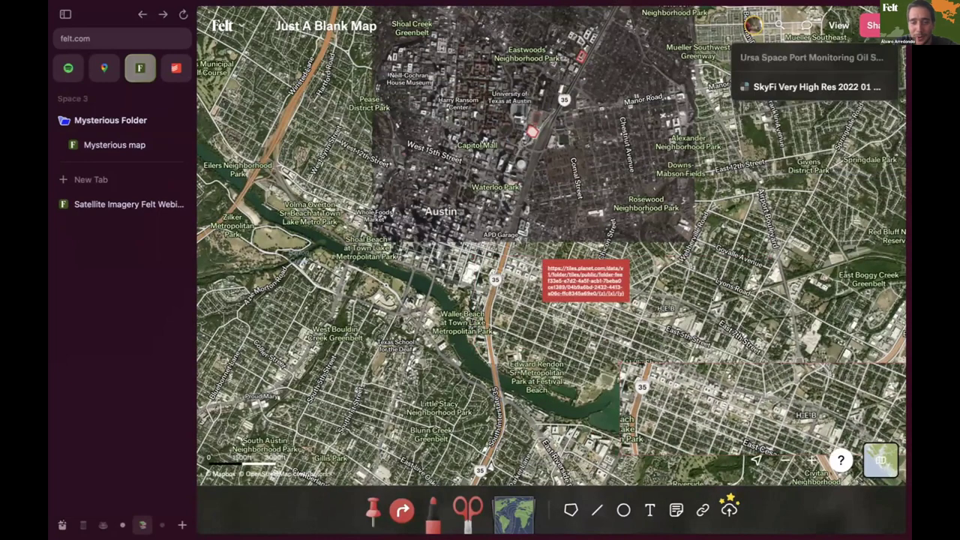
scroll(584, 281, up, 5)
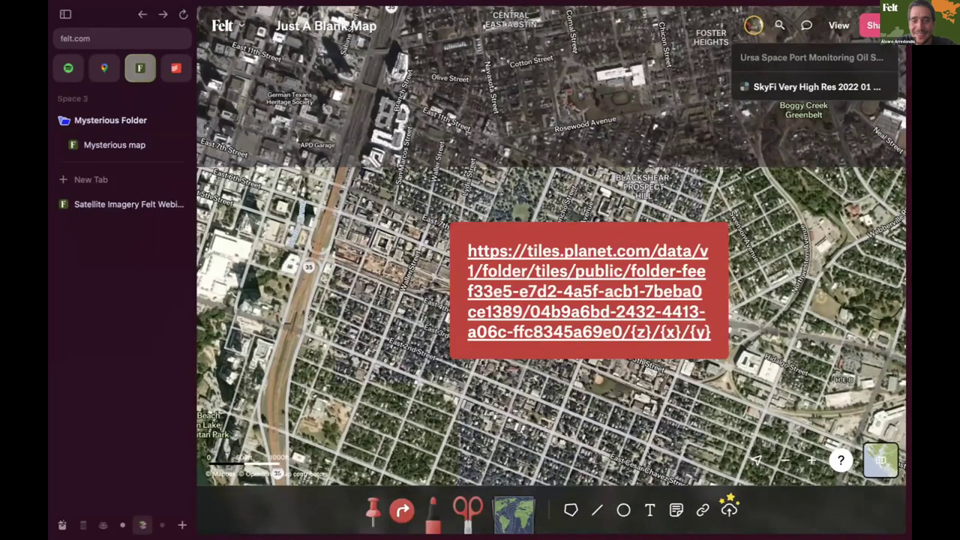
scroll(628, 206, down, 2)
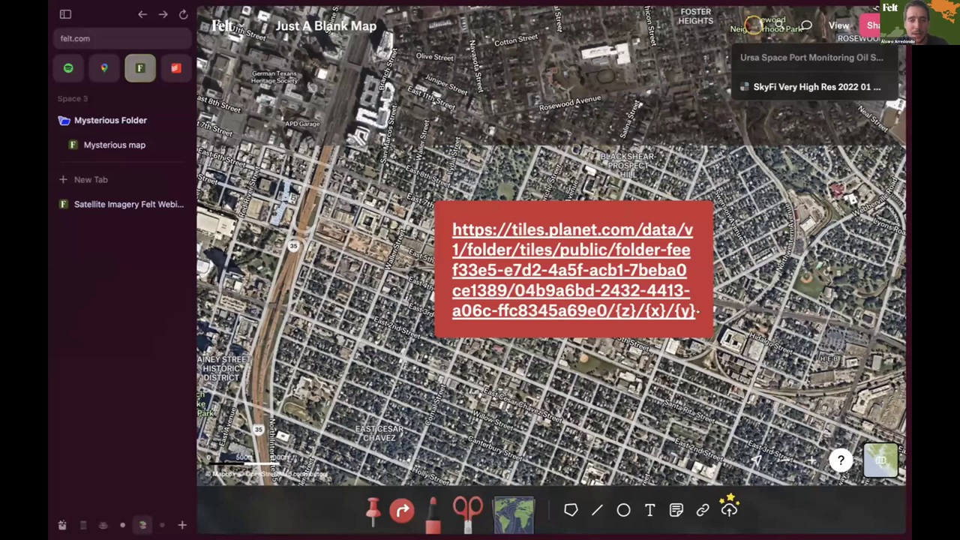
click(697, 310)
click(695, 309)
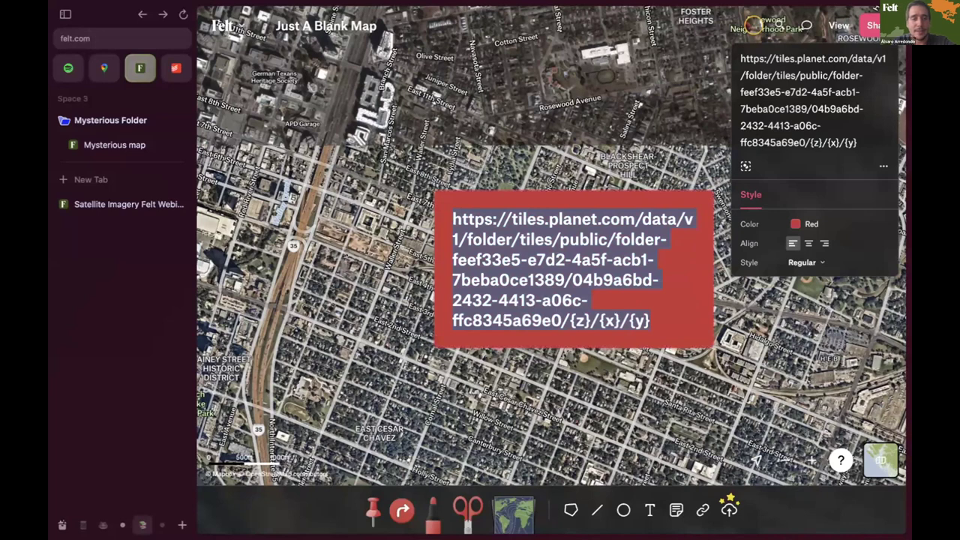
click(225, 26)
mouse_move(274, 213)
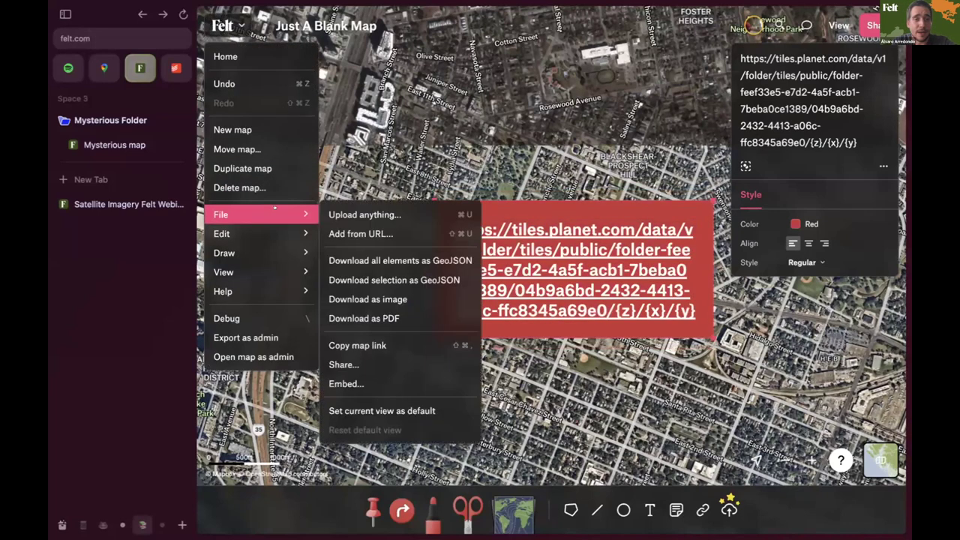
click(360, 233)
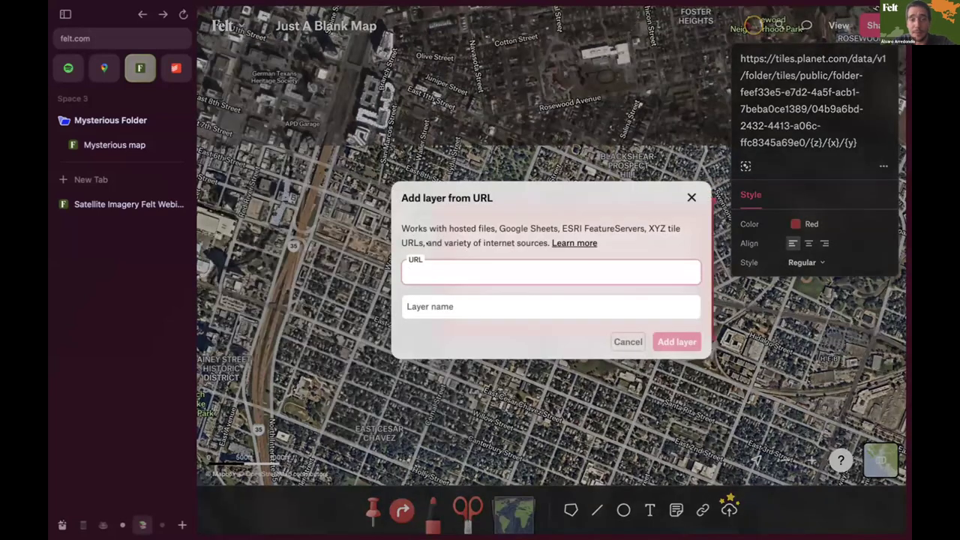
click(690, 198)
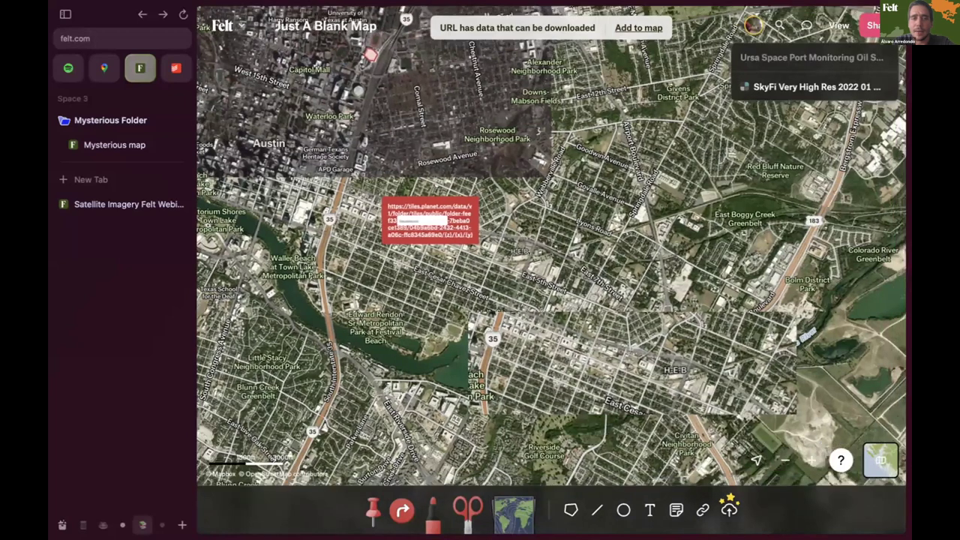
- Paste the Planet tile URL onto the map as a link, and add the same URL as a map layer
key(ctrl+v)
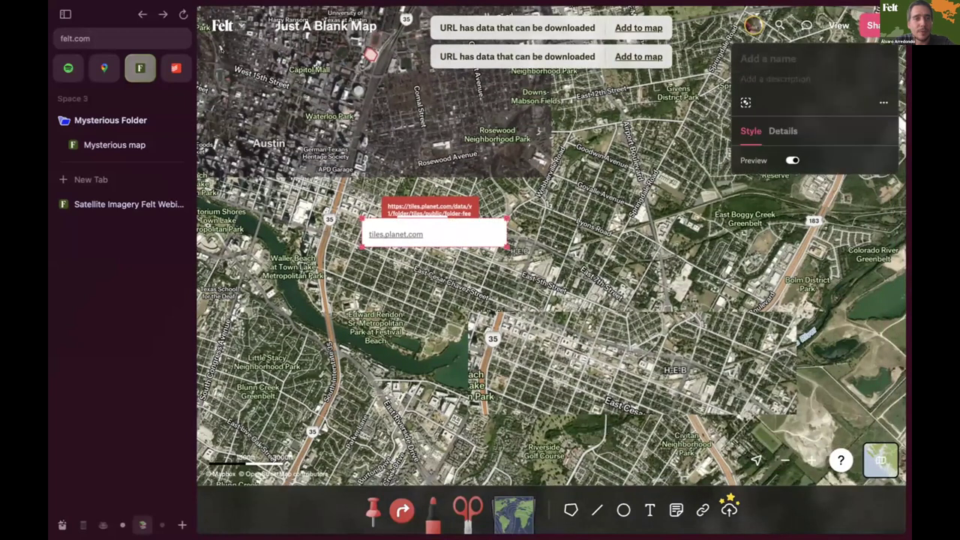
click(222, 25)
mouse_move(255, 215)
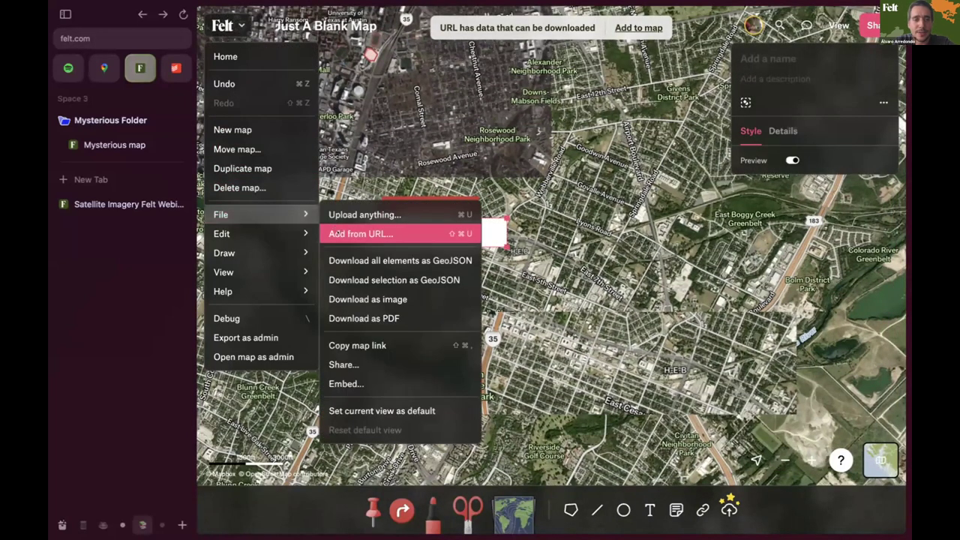
click(338, 234)
key(ctrl+v)
key(Return)
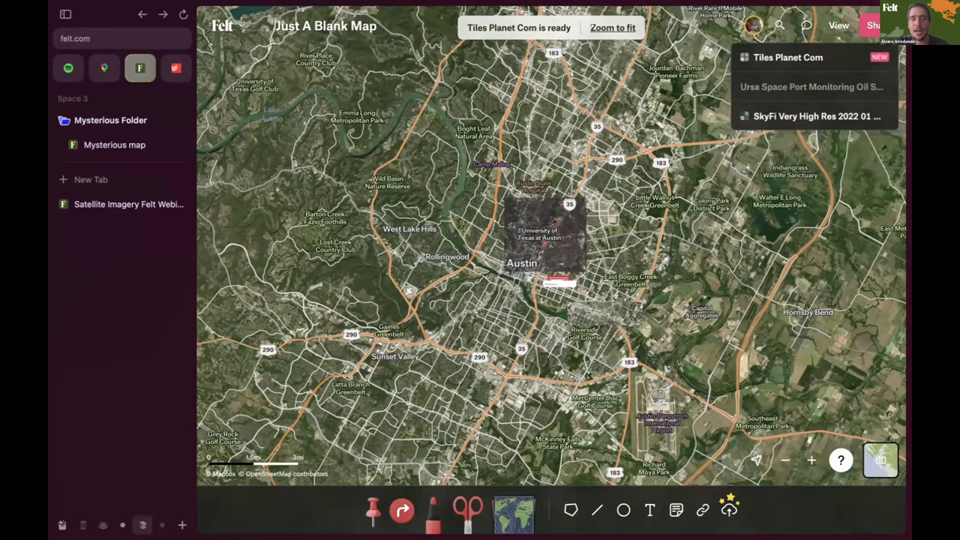
- Zoom to the Tiles Planet Com layer and examine the industrial area along the southern edge of its imagery
click(612, 28)
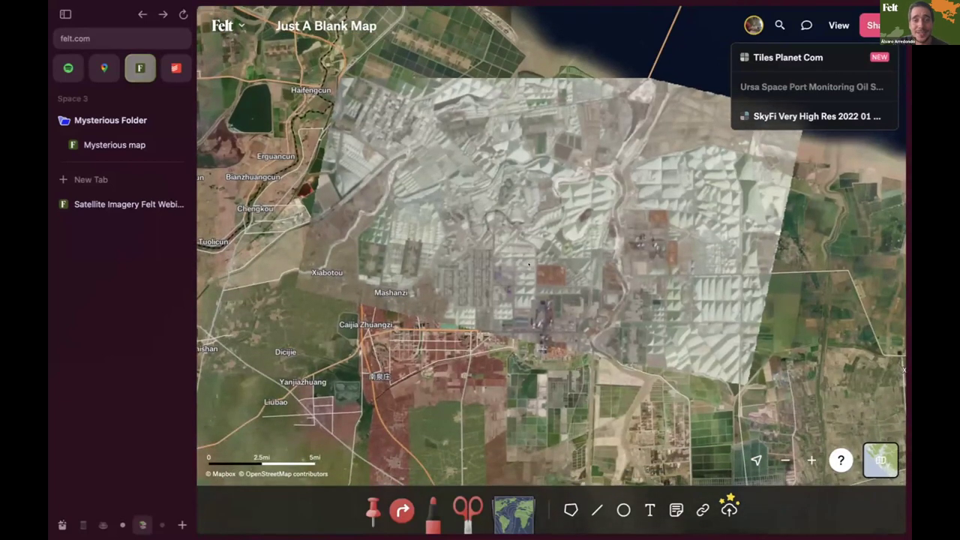
scroll(551, 245, up, 5)
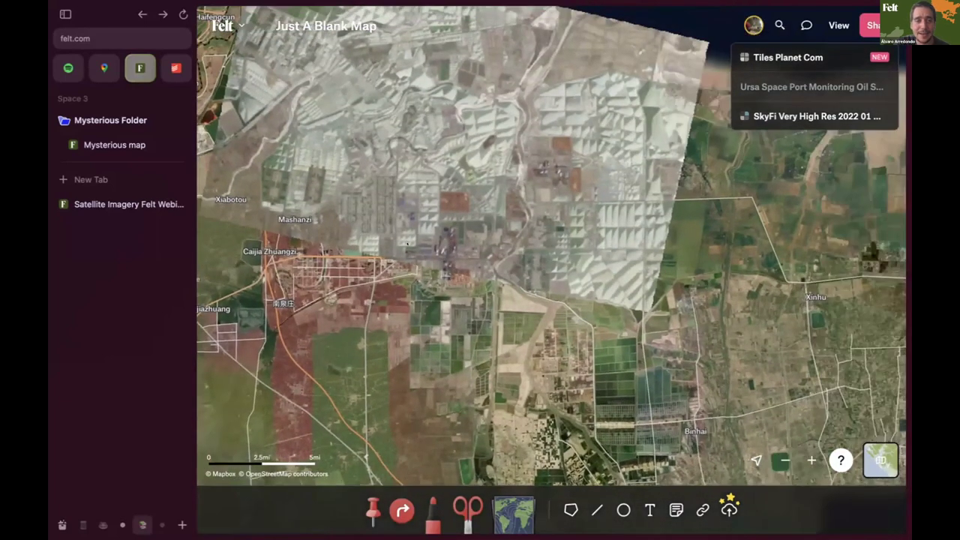
scroll(465, 281, up, 5)
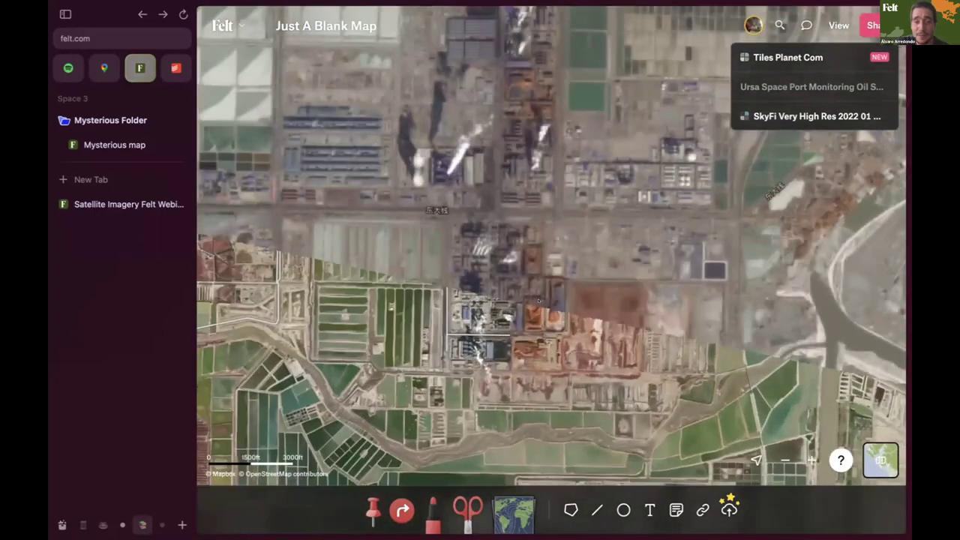
scroll(560, 301, up, 3)
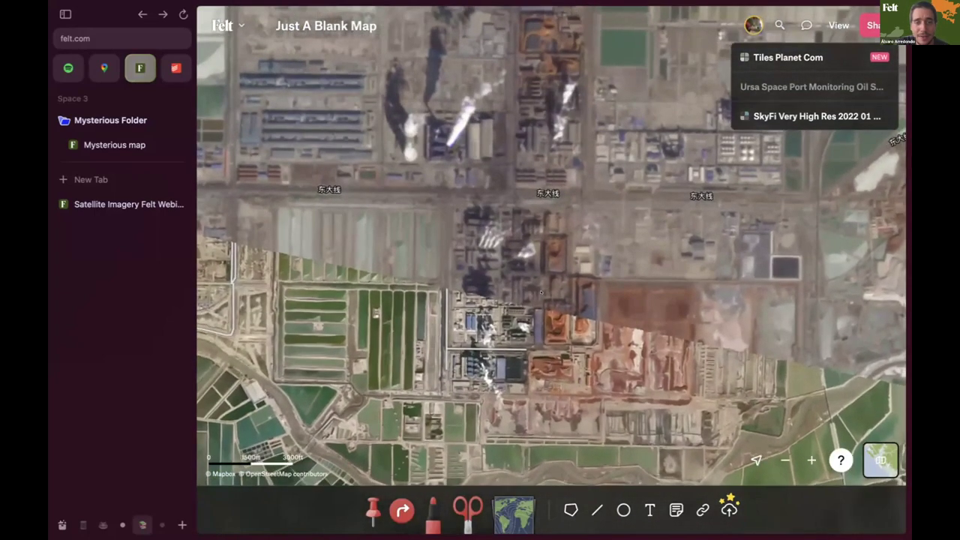
scroll(539, 292, up, 3)
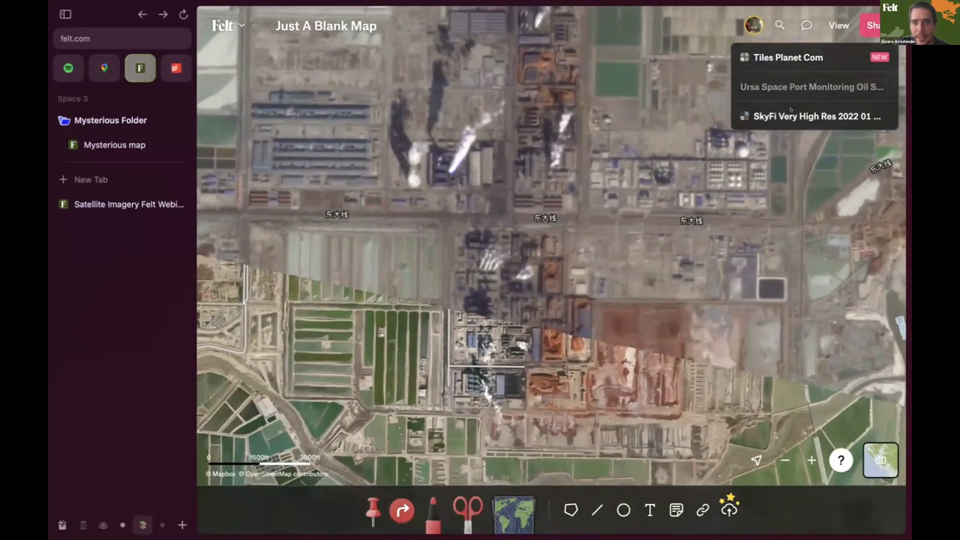
- Compare the Planet imagery with the satellite background in the industrial area by toggling the Tiles Planet Com layer's visibility
mouse_move(877, 116)
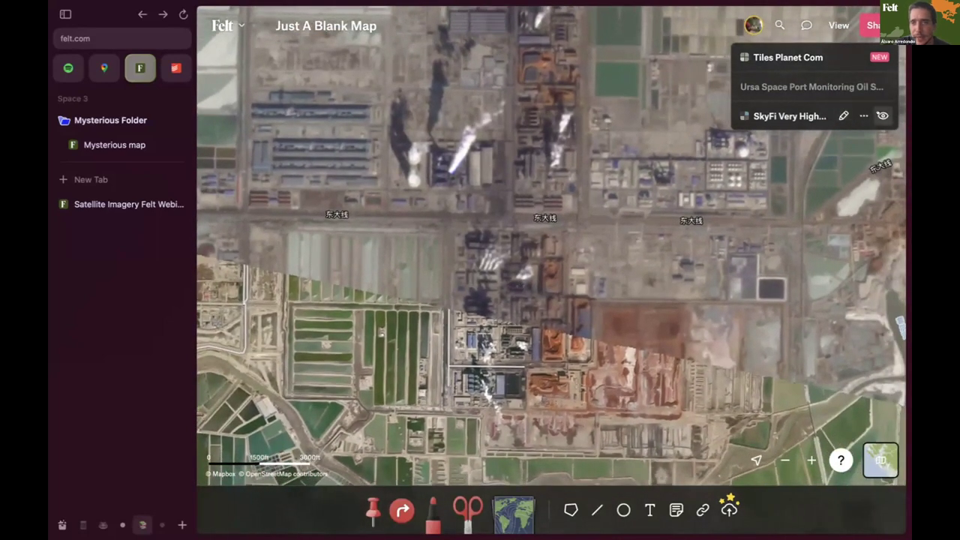
click(882, 57)
click(882, 57)
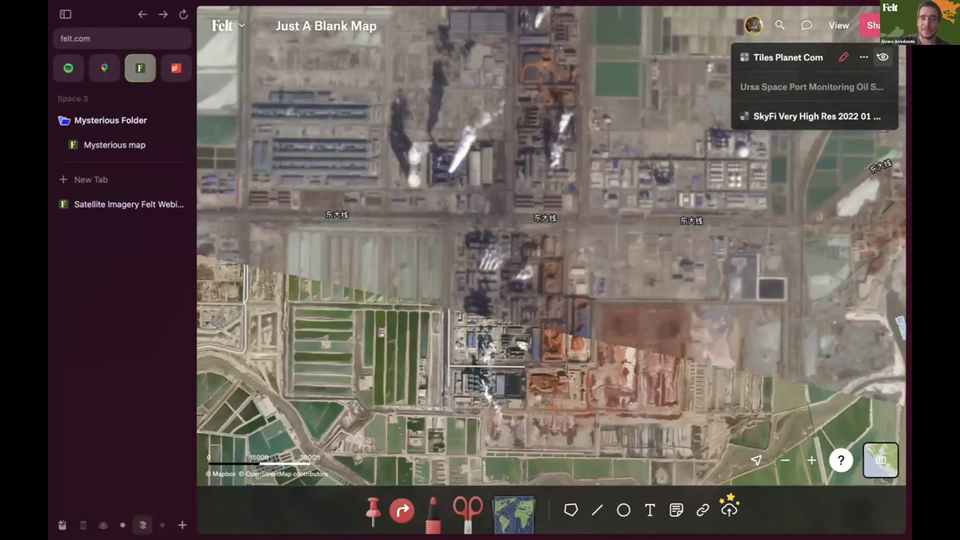
scroll(538, 253, down, 5)
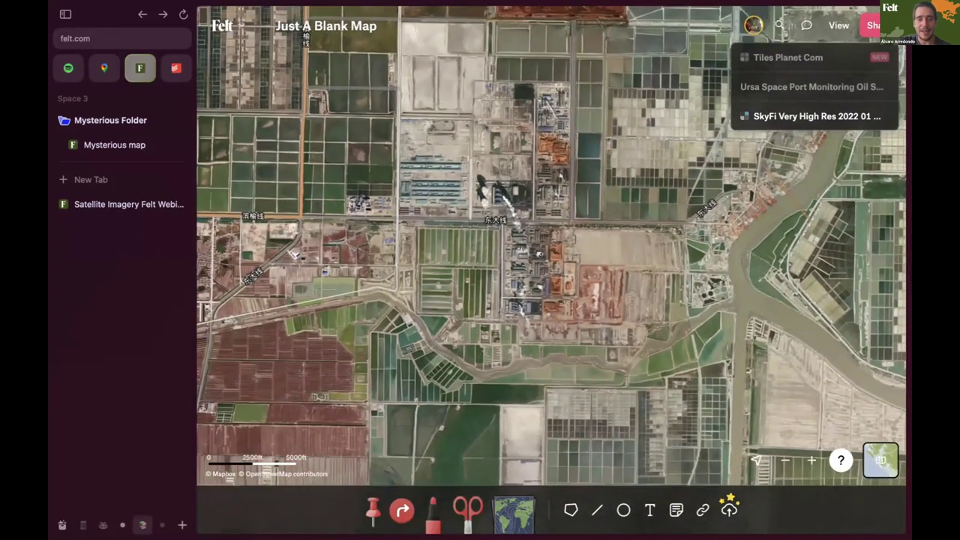
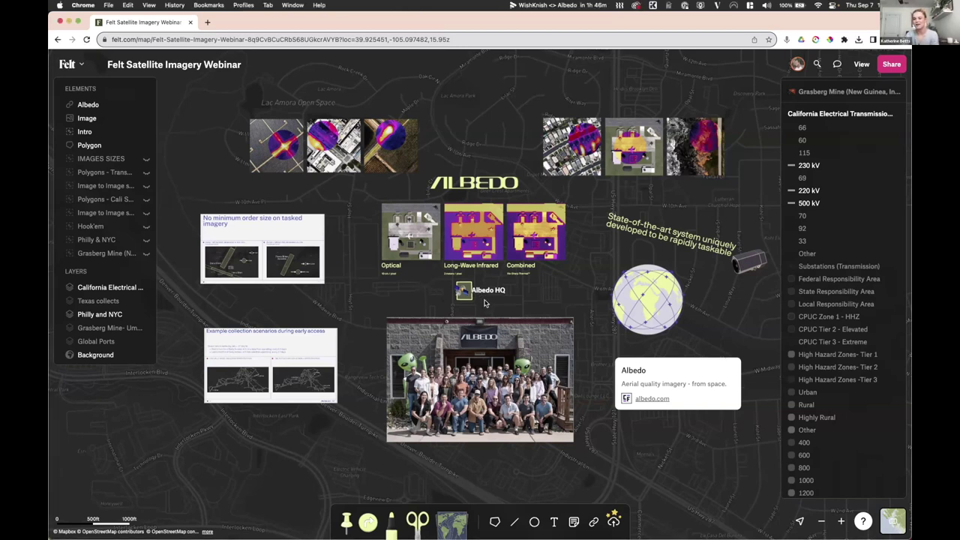
scroll(483, 303, up, 10)
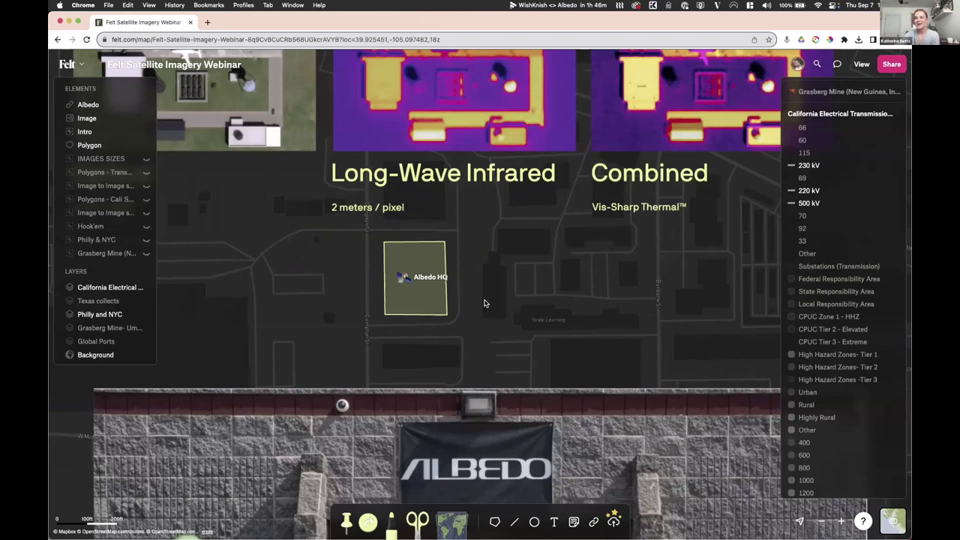
scroll(483, 303, down, 5)
scroll(483, 303, down, 3)
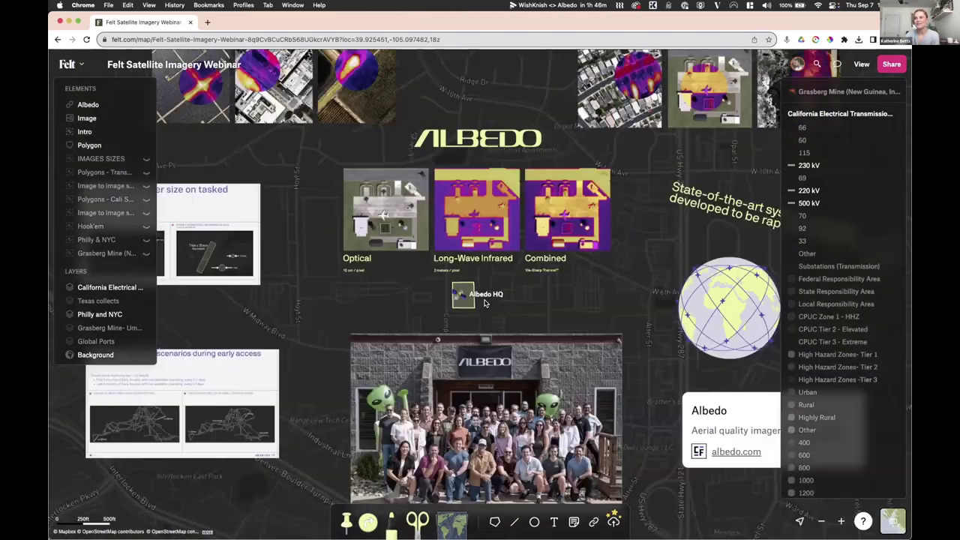
scroll(483, 303, down, 3)
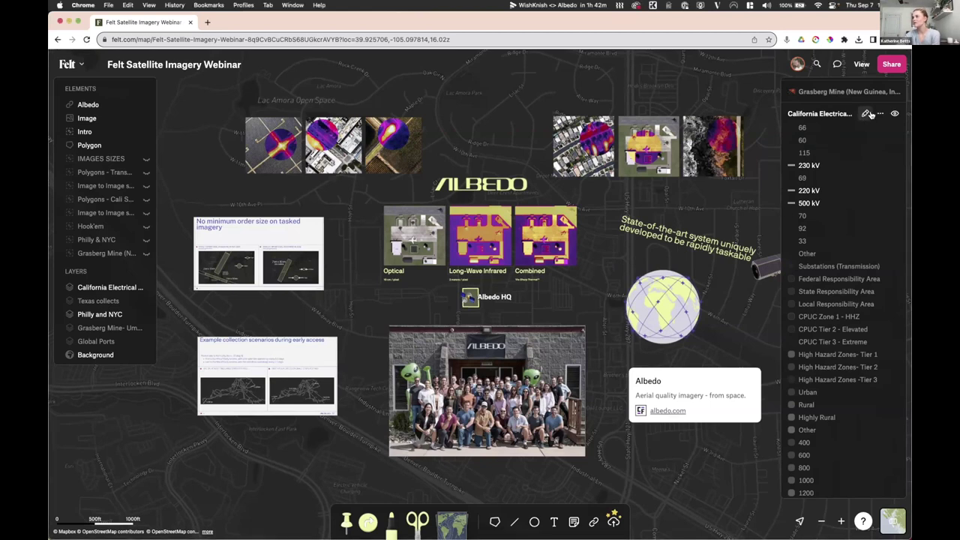
- Fit the view to the California Electrical Transmission layer and show its Substations (Transmission)
click(878, 114)
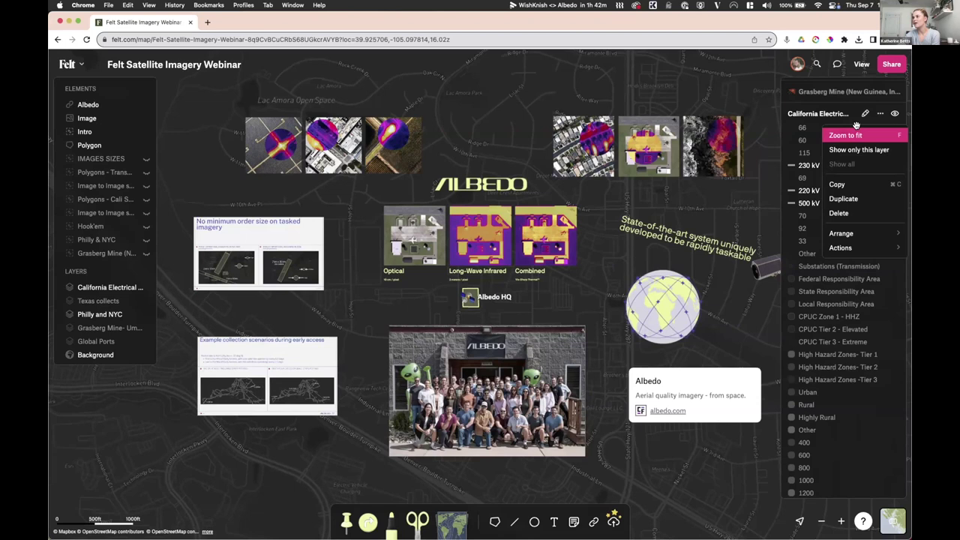
click(856, 135)
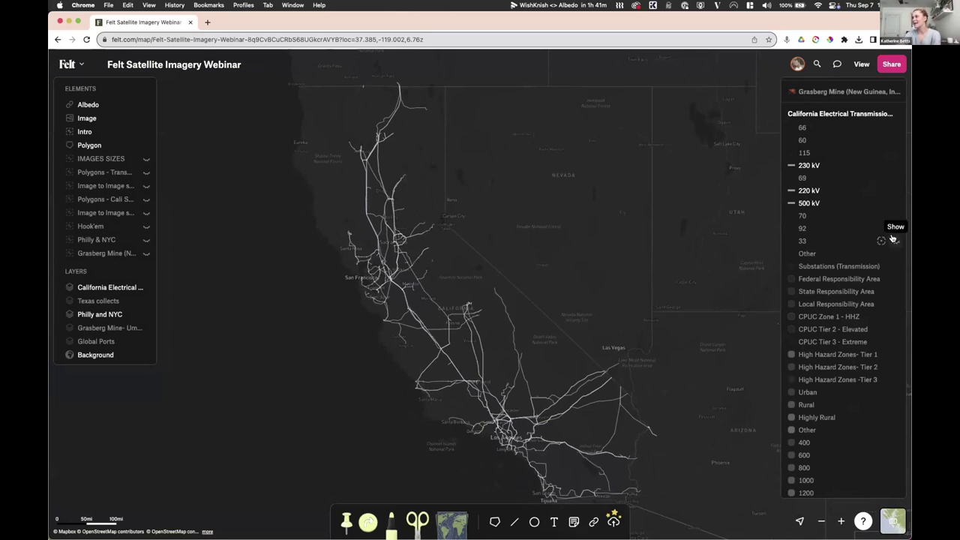
scroll(799, 216, down, 1)
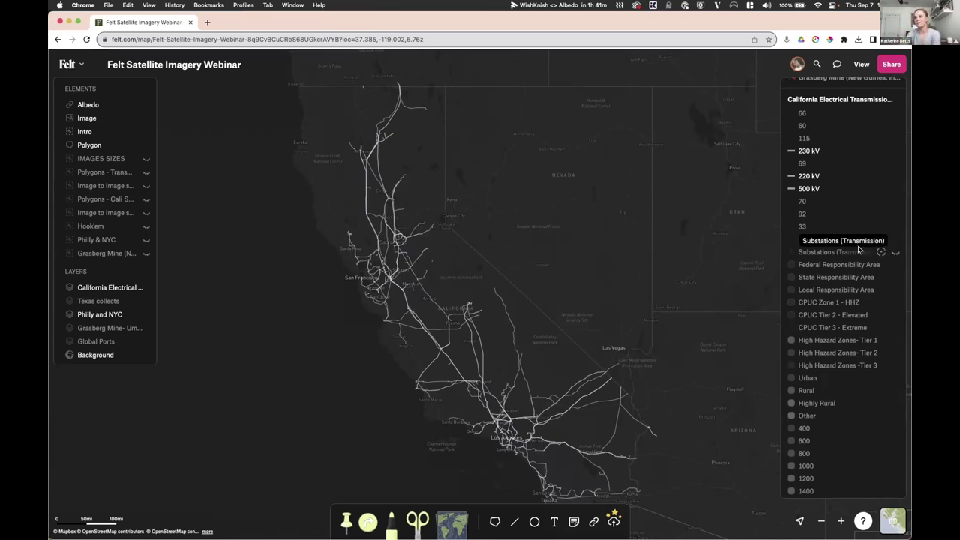
click(882, 252)
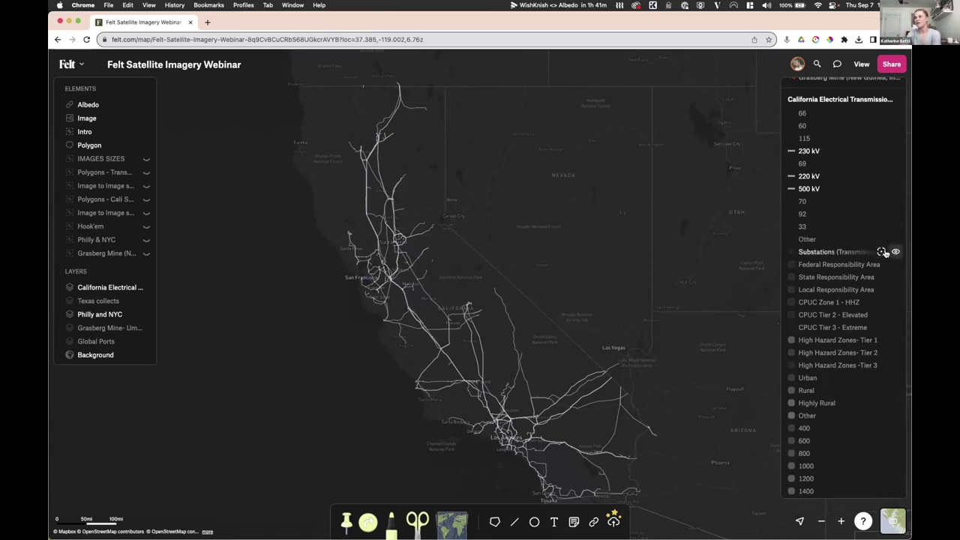
- Show the Federal and State Responsibility Areas across California, and hide both again
click(882, 264)
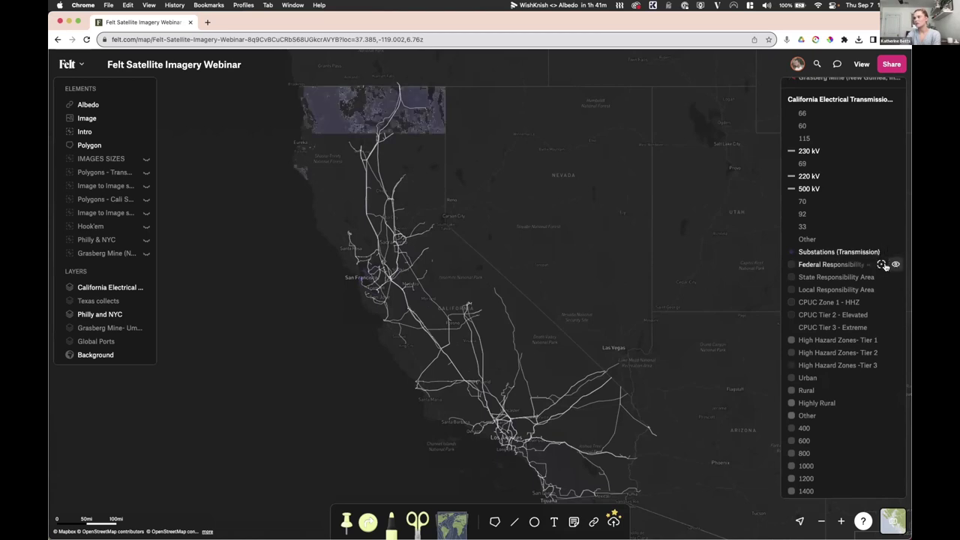
click(883, 278)
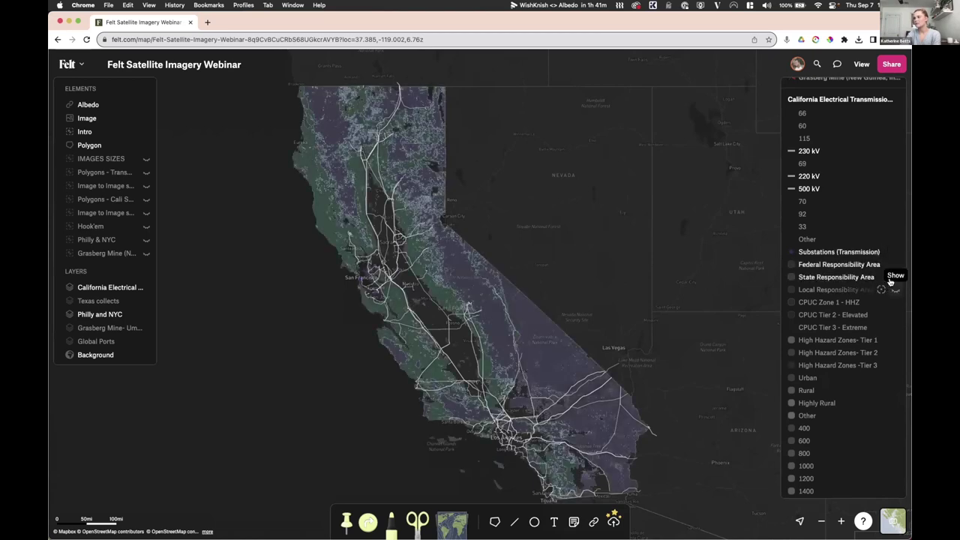
click(893, 264)
click(893, 276)
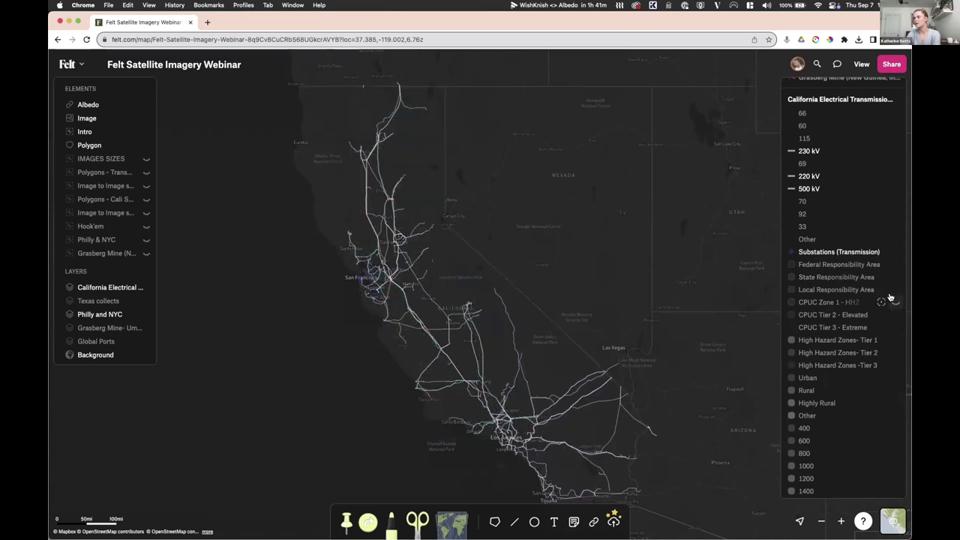
- Show the CPUC Zone 1 - HHZ, Tier 2 - Elevated and Tier 3 - Extreme areas and High Hazard Zones Tiers 1 to 3
click(892, 302)
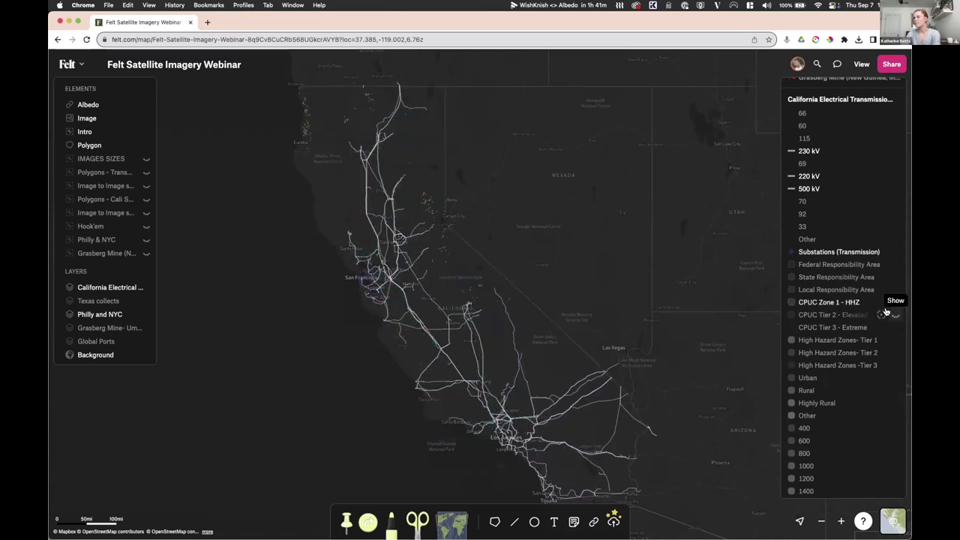
click(892, 315)
click(886, 327)
click(885, 339)
click(885, 351)
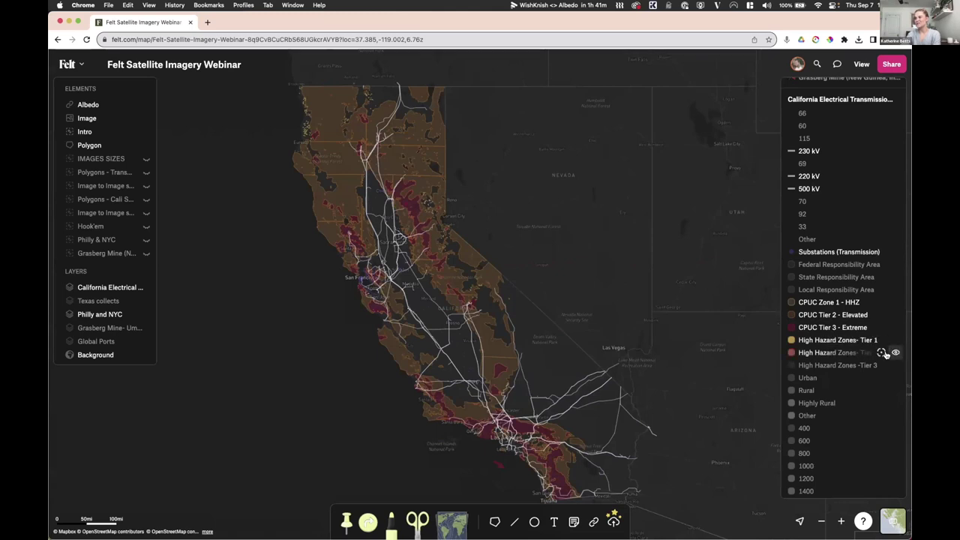
click(889, 363)
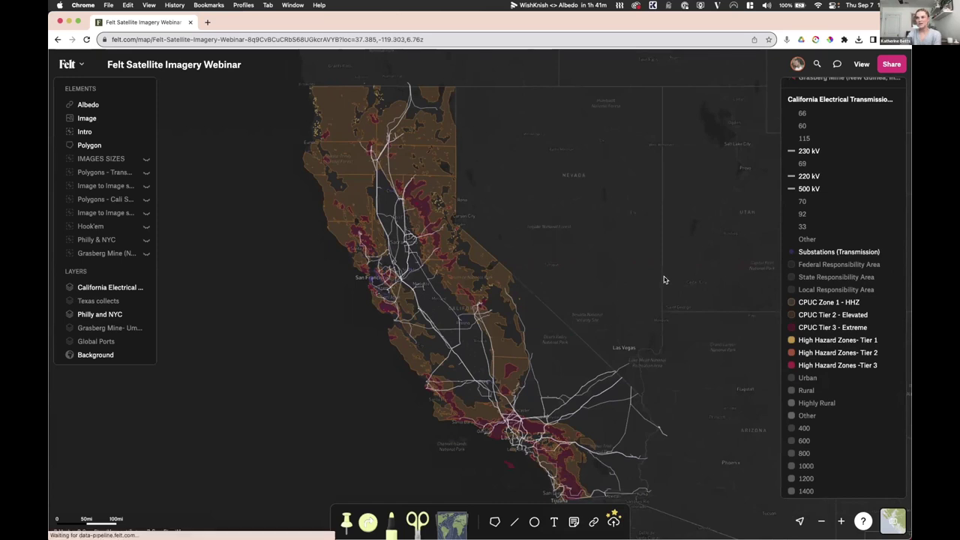
- Show the Calfire Fire Perimeters alongside the California transmission lines and hazard zones
drag(615, 257, 637, 264)
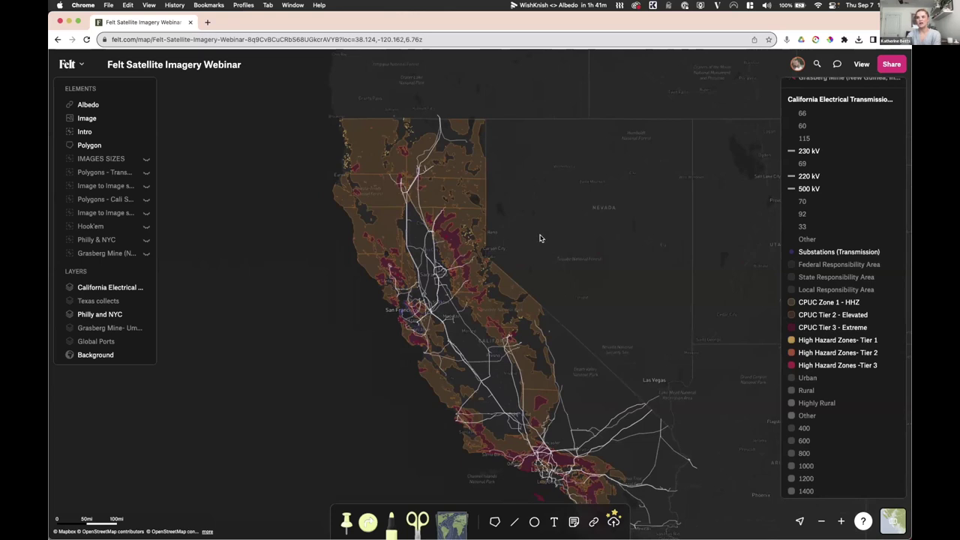
scroll(540, 238, up, 1)
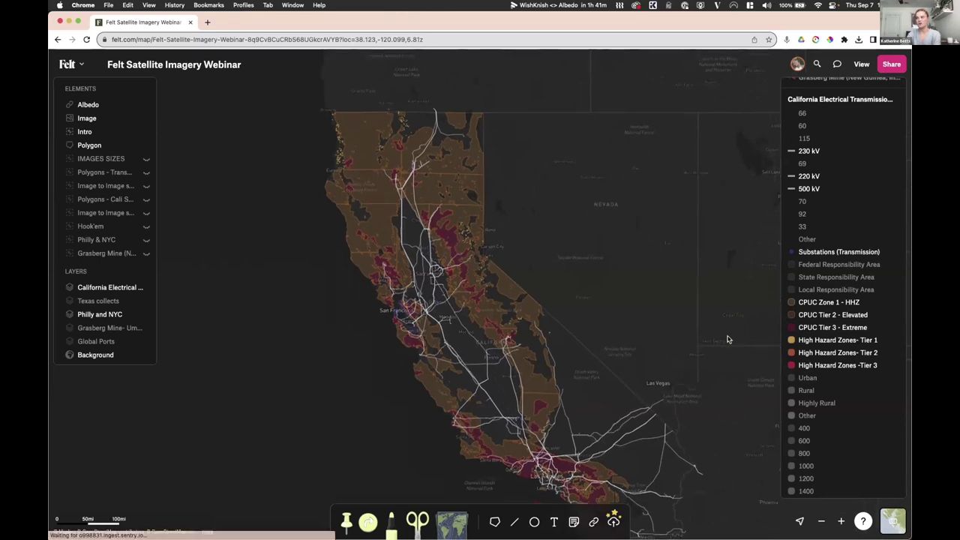
scroll(805, 367, down, 3)
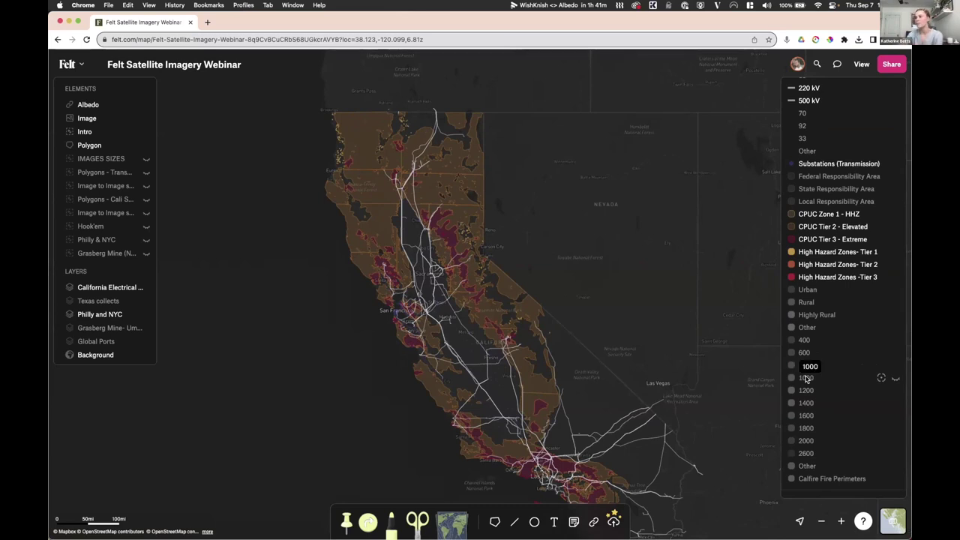
scroll(806, 364, down, 2)
scroll(807, 362, down, 2)
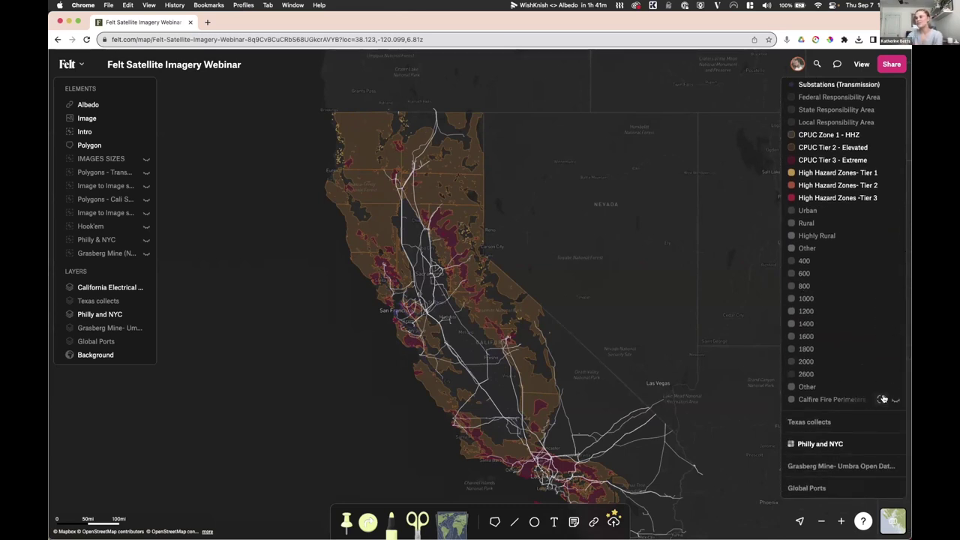
click(883, 399)
drag(677, 321, 677, 288)
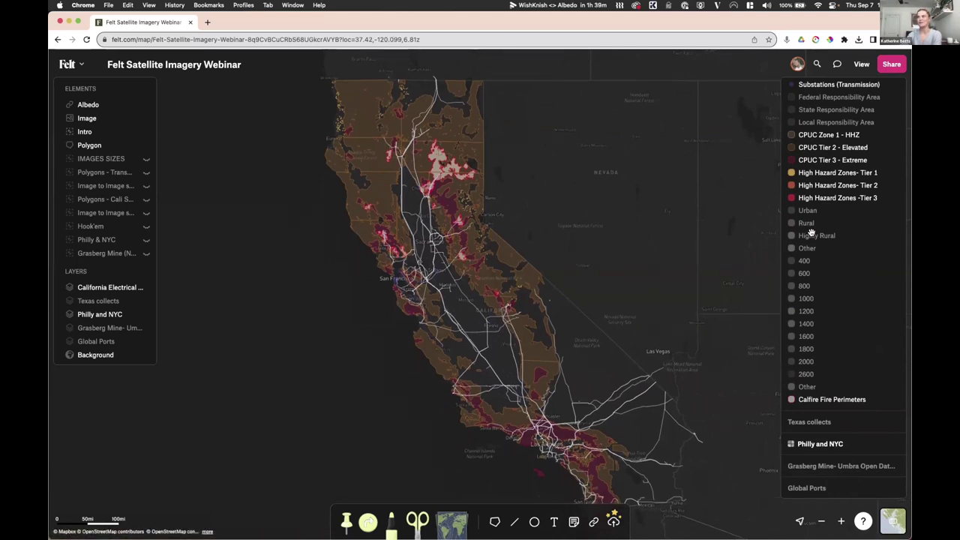
- Hide the California Electrical Transmission layer and show the IMAGES SIZES element group
scroll(811, 232, up, 5)
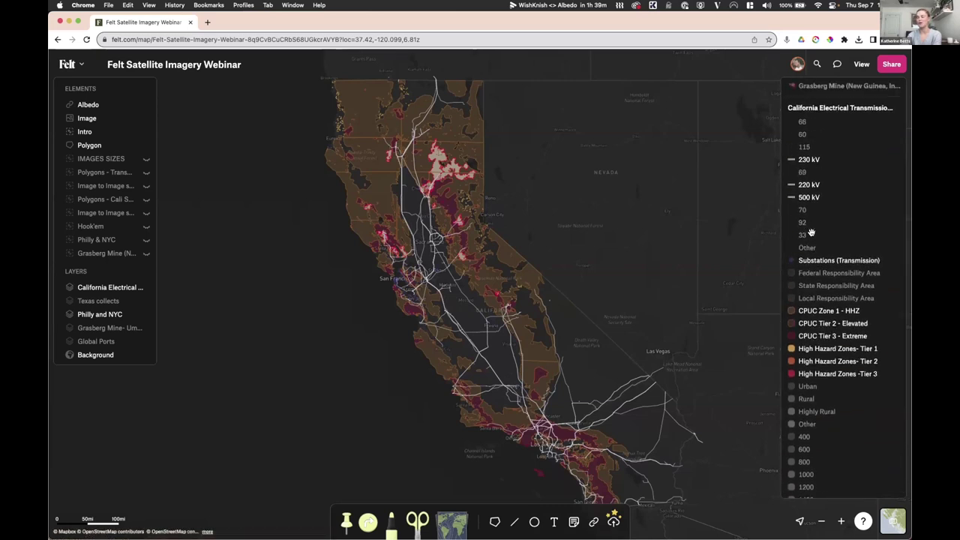
scroll(811, 233, down, 3)
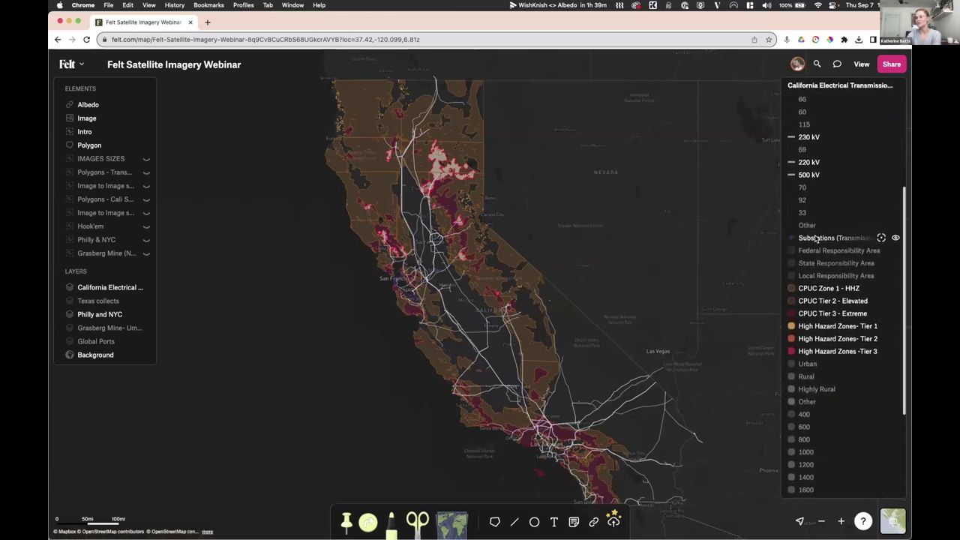
scroll(807, 237, down, 5)
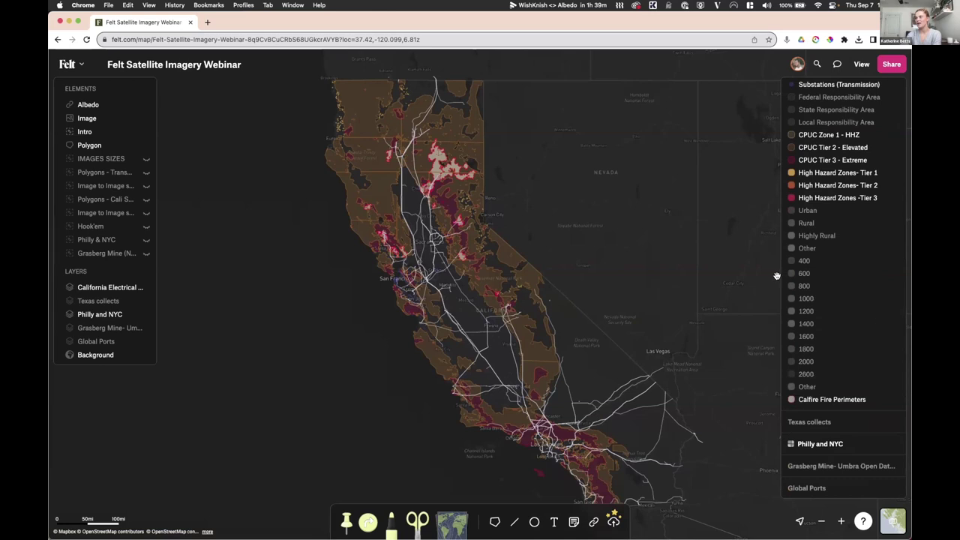
scroll(820, 297, up, 4)
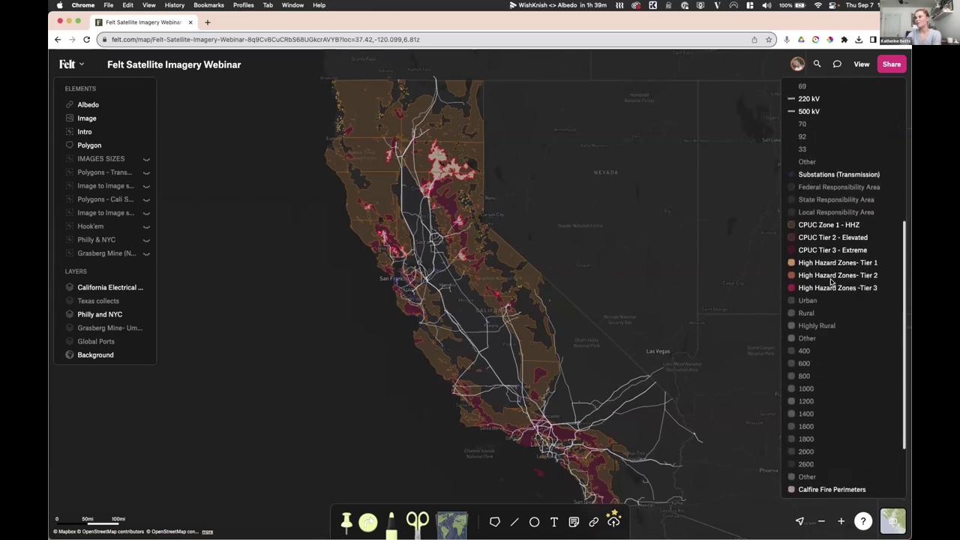
scroll(892, 169, up, 6)
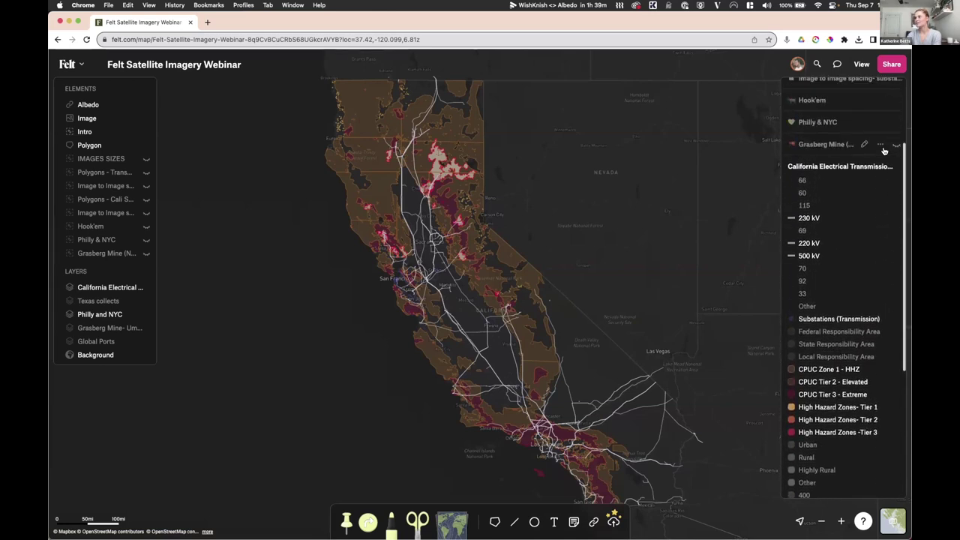
click(887, 163)
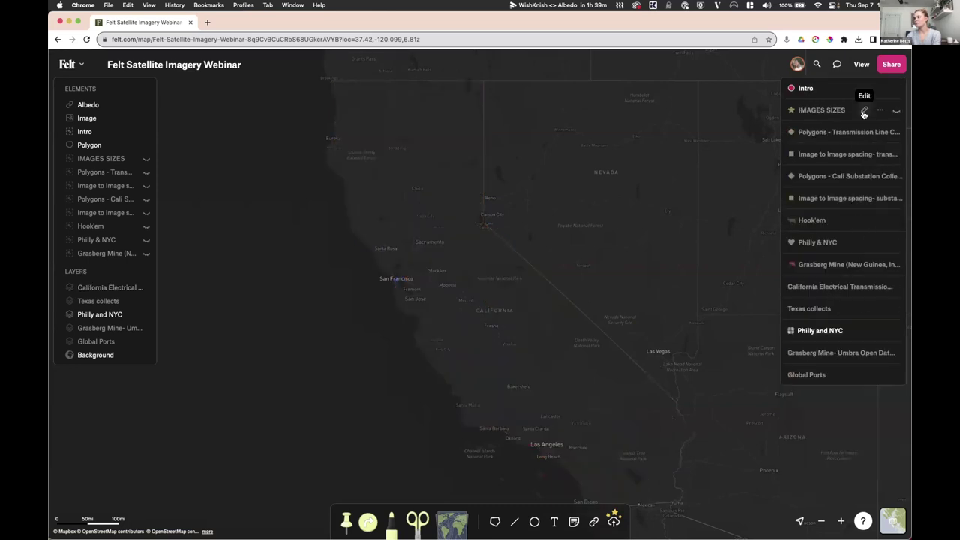
click(896, 110)
- Check the 7 x 35 km footprint in Nevada, and move the northernmost wide footprint east of the other image-size shapes
scroll(555, 191, up, 5)
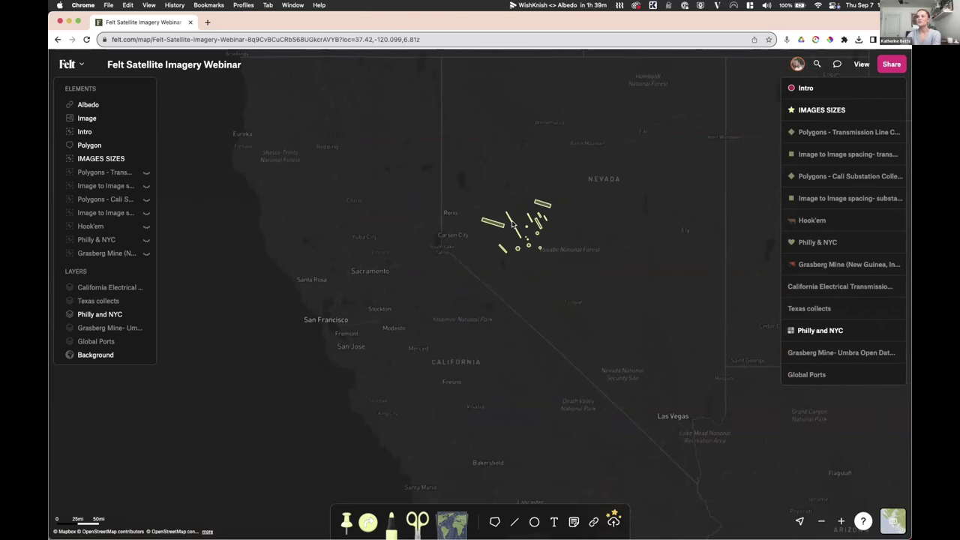
click(497, 222)
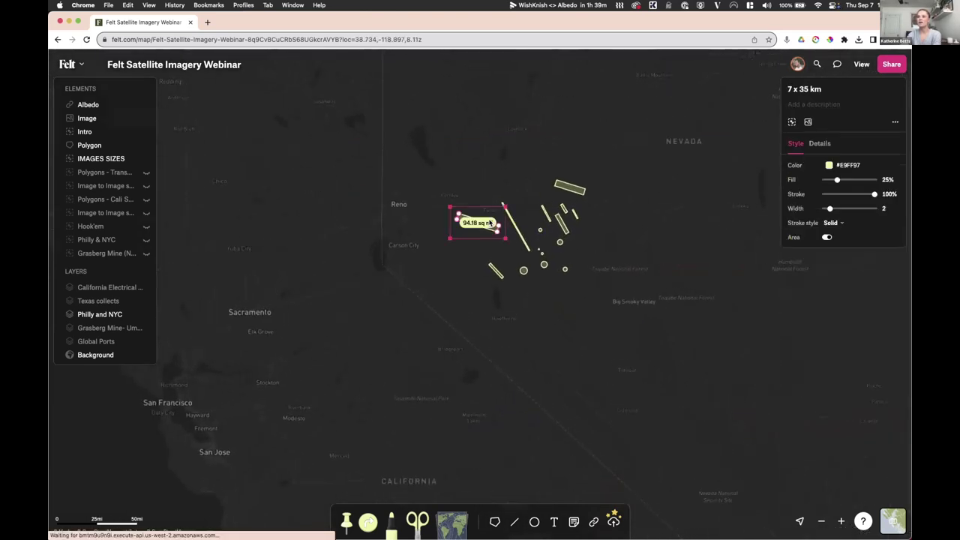
scroll(517, 223, up, 5)
click(649, 228)
scroll(650, 231, up, 3)
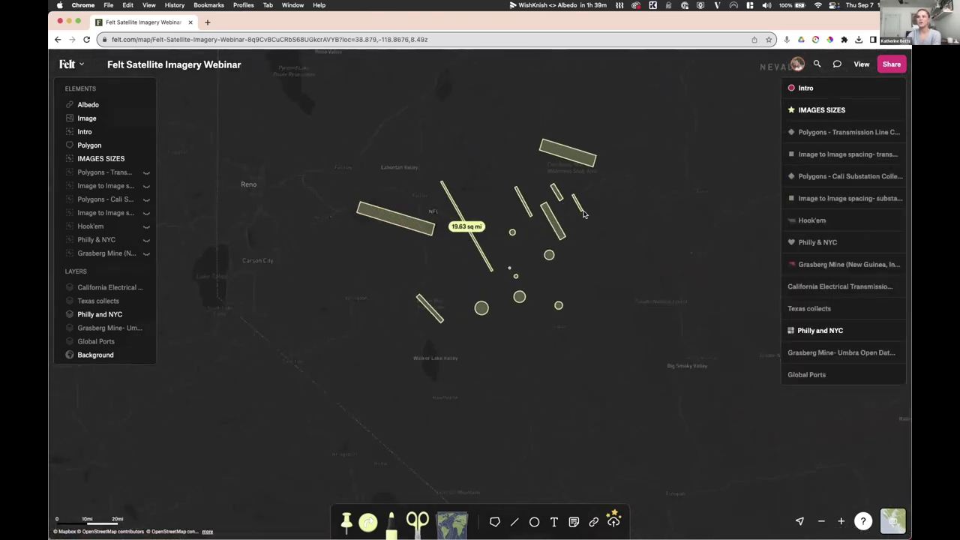
click(584, 156)
drag(586, 137, 699, 200)
click(699, 200)
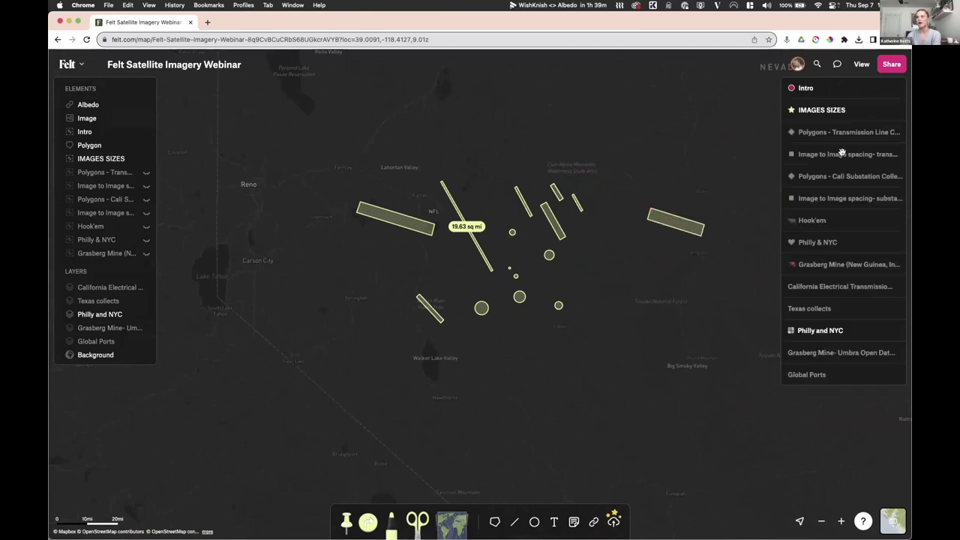
- Show the California Electrical Transmission layer again and move the easternmost wide footprint into California, southwest of Carson City
click(885, 288)
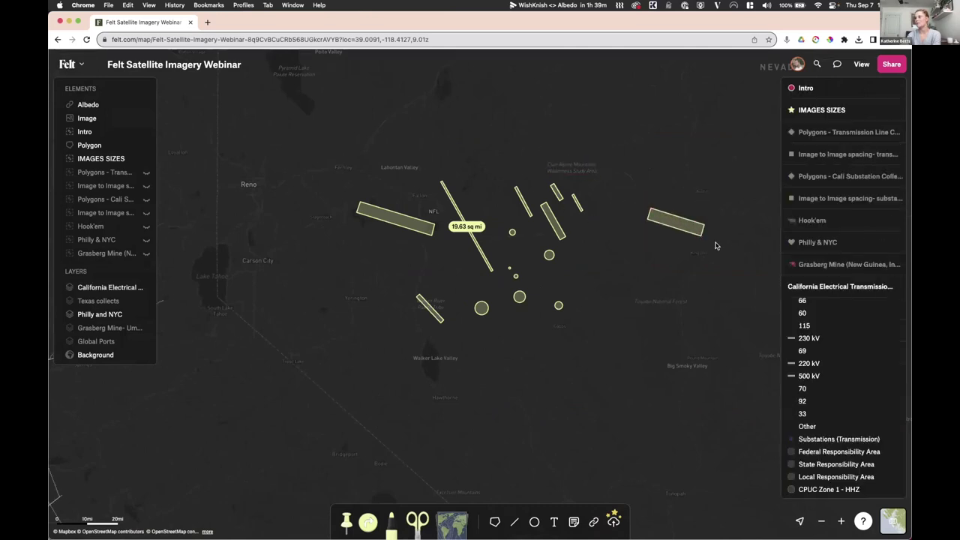
scroll(697, 234, down, 5)
click(697, 234)
drag(697, 234, 451, 288)
- Move the 1 x 50 km footprint onto California's eastern edge, just west of Reno and Carson City
click(590, 252)
drag(591, 222, 447, 217)
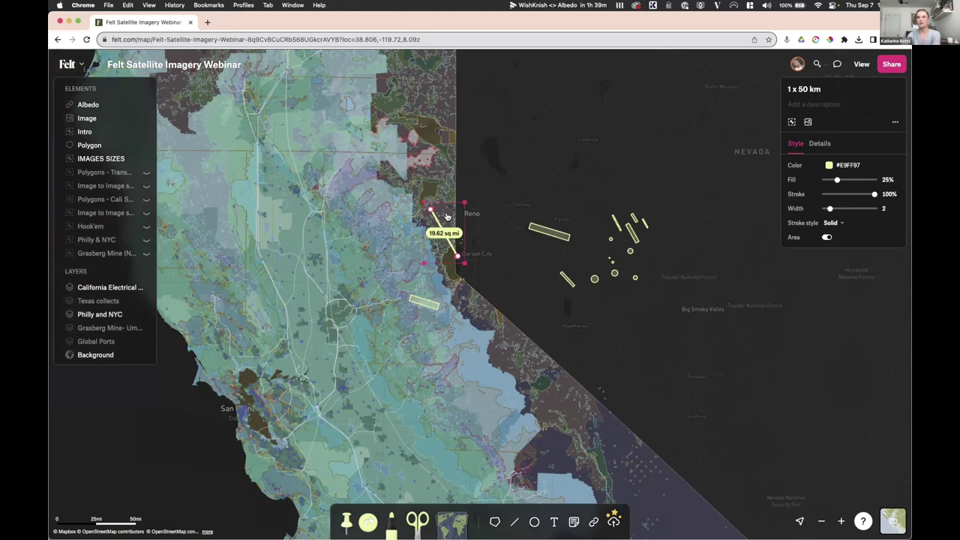
right_click(453, 223)
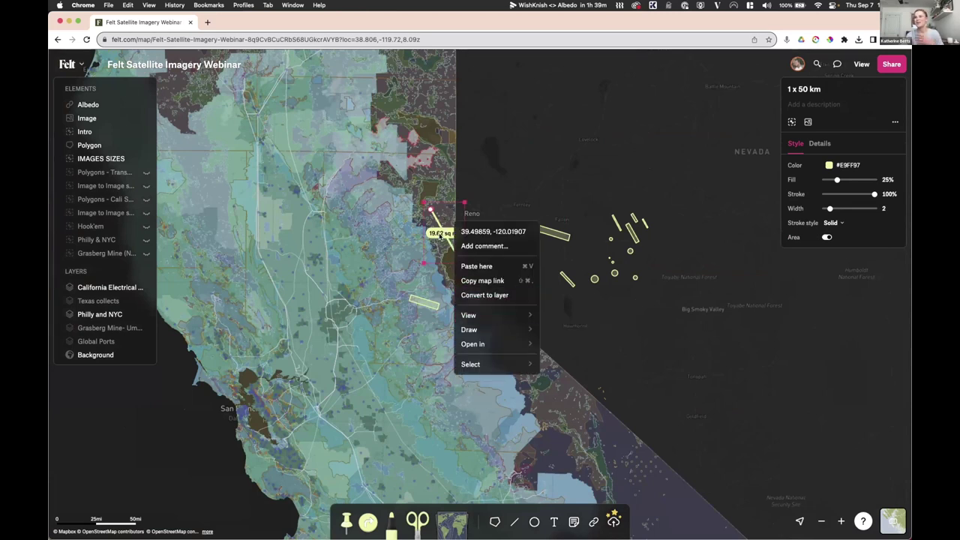
click(414, 294)
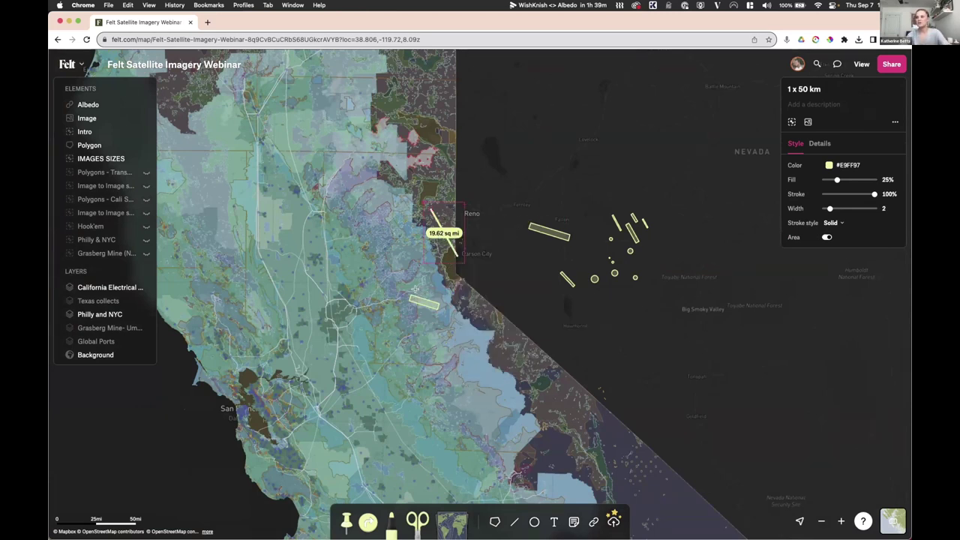
- Move the 7 x 35 km footprint from Nevada into northern California, northwest of Reno
shift+click(413, 296)
drag(541, 229, 316, 152)
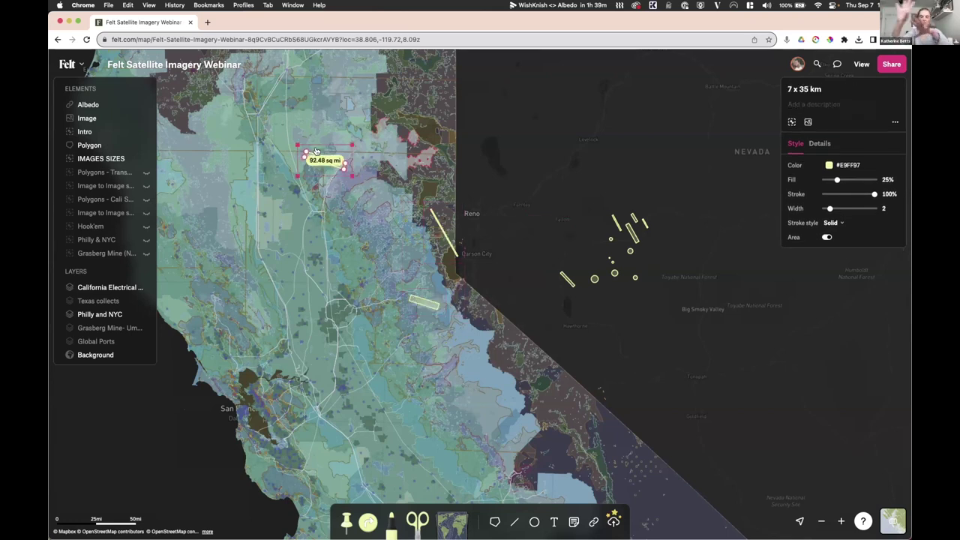
click(315, 144)
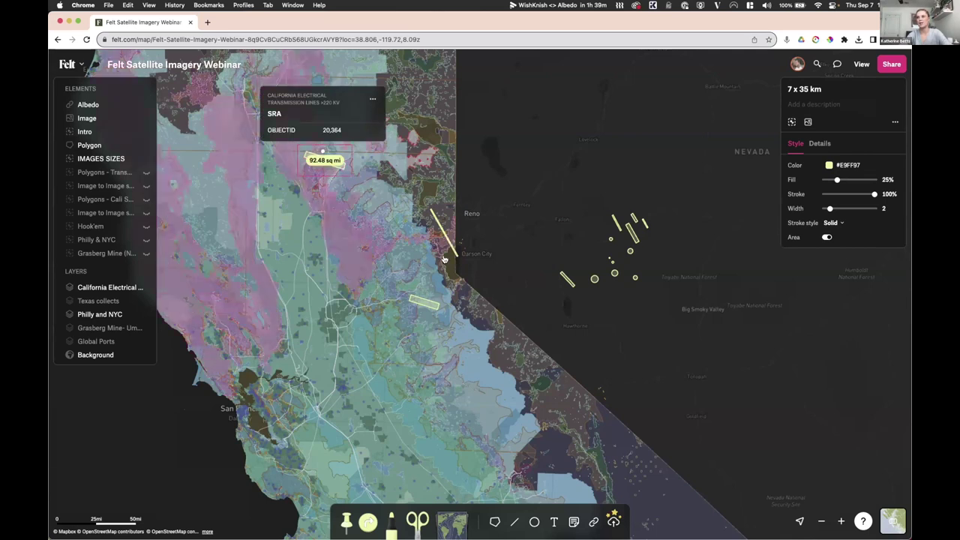
- Select the three footprints placed over California together and check which export format is offered for them, without exporting
click(451, 249)
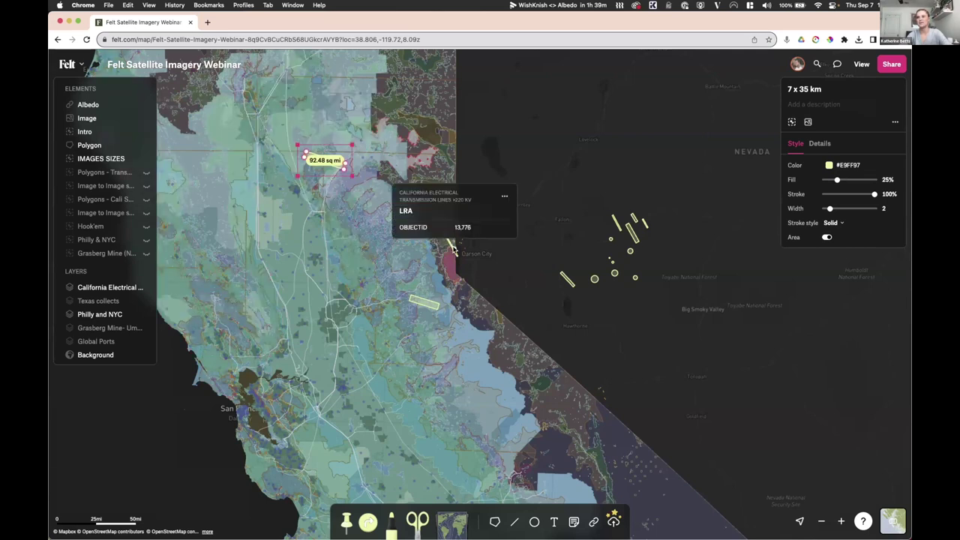
click(338, 175)
shift+click(411, 299)
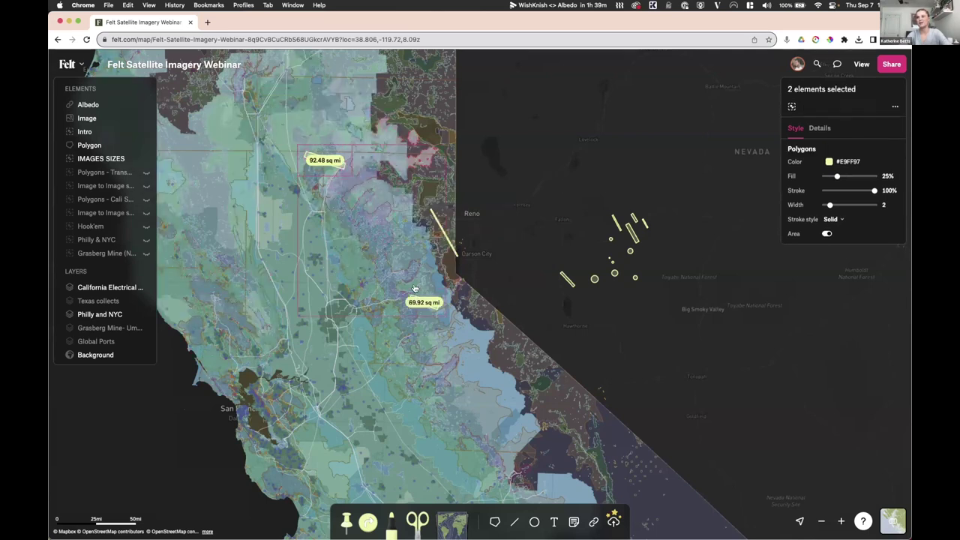
shift+click(445, 246)
right_click(451, 252)
mouse_move(472, 466)
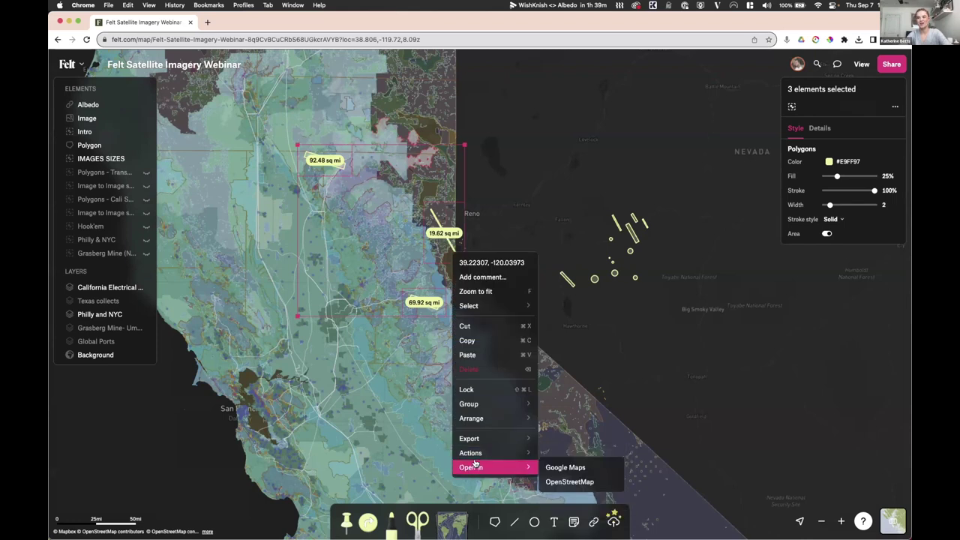
mouse_move(522, 440)
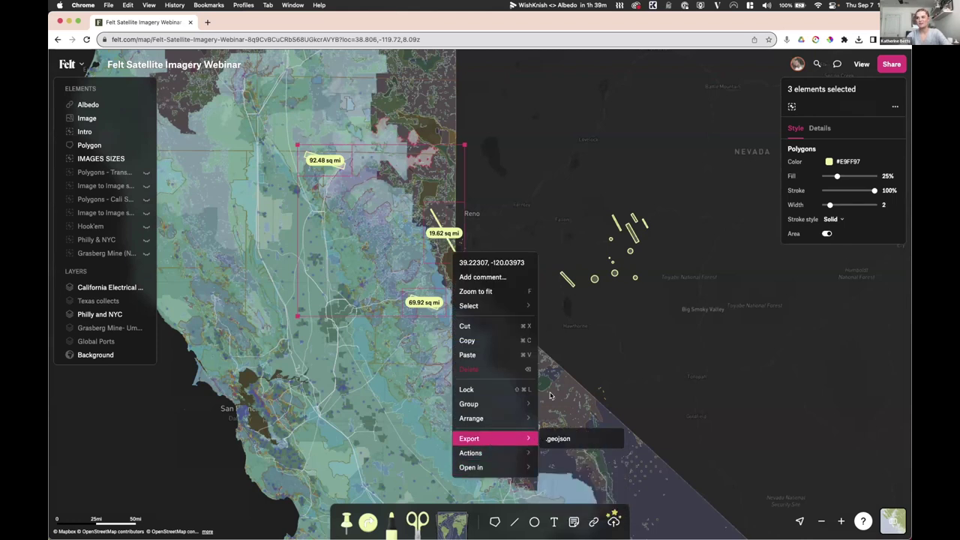
key(Escape)
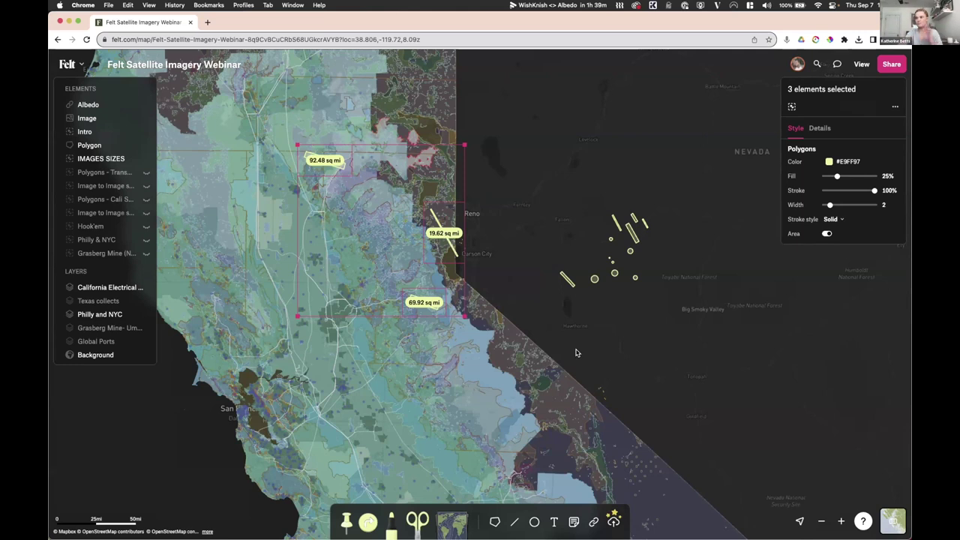
click(891, 315)
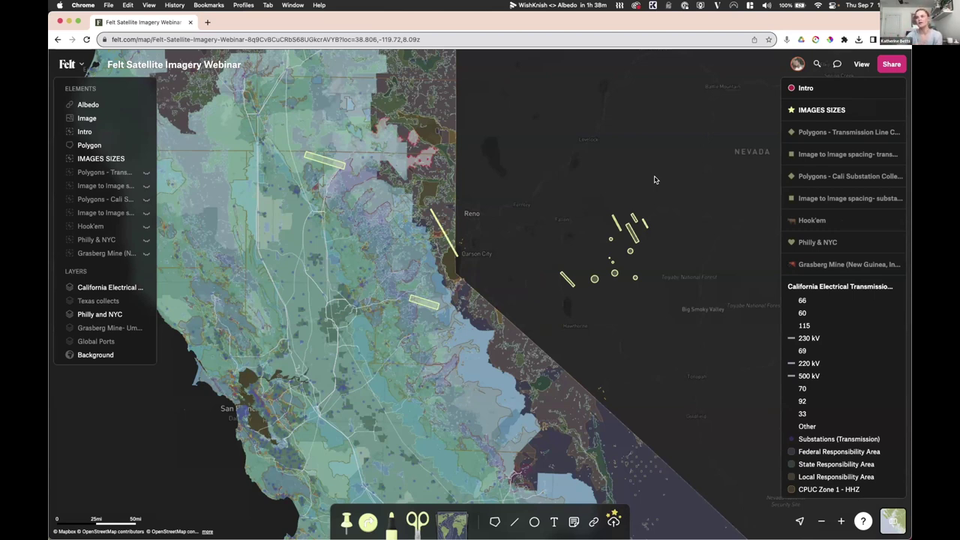
- Hide the IMAGES SIZES group and show the transmission line and Cali substation polygon groups with their image-to-image spacing groups
scroll(654, 180, down, 5)
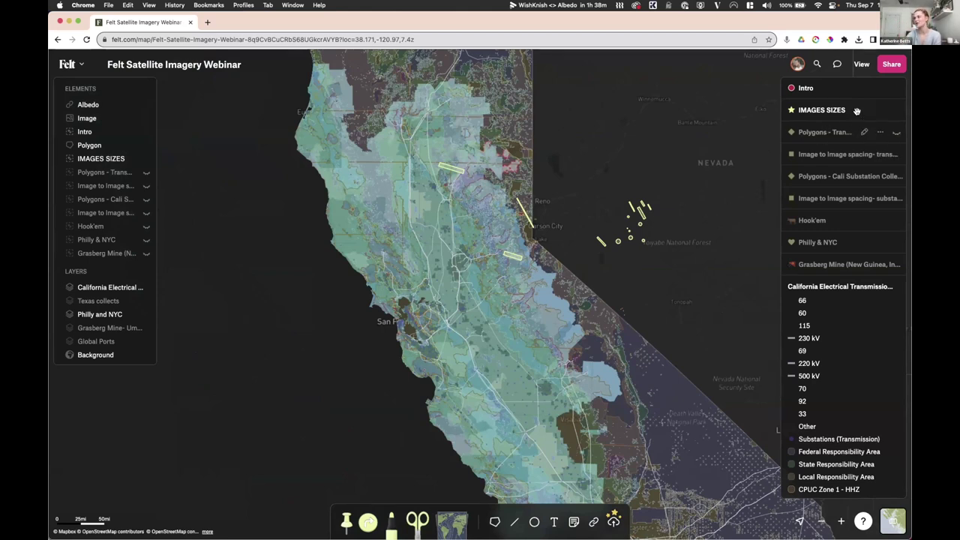
click(892, 110)
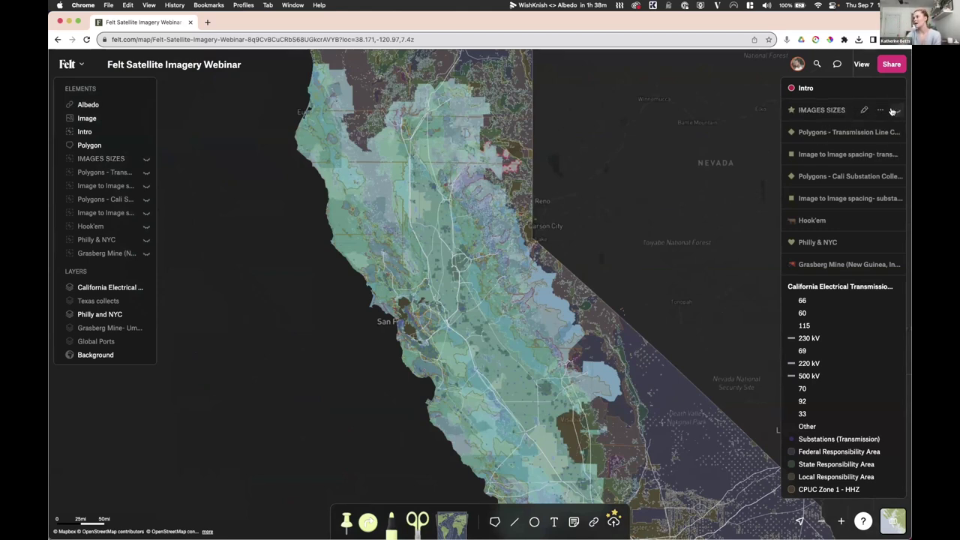
click(890, 131)
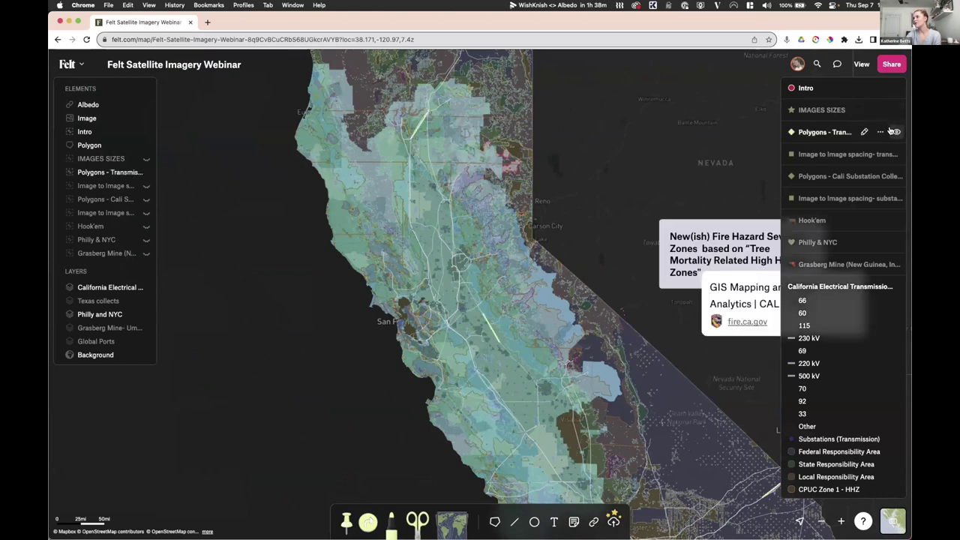
click(892, 153)
click(895, 176)
click(895, 198)
- Inspect the 7 x 35 km footprint at the northern end of the California collection plan
scroll(507, 187, up, 2)
click(507, 187)
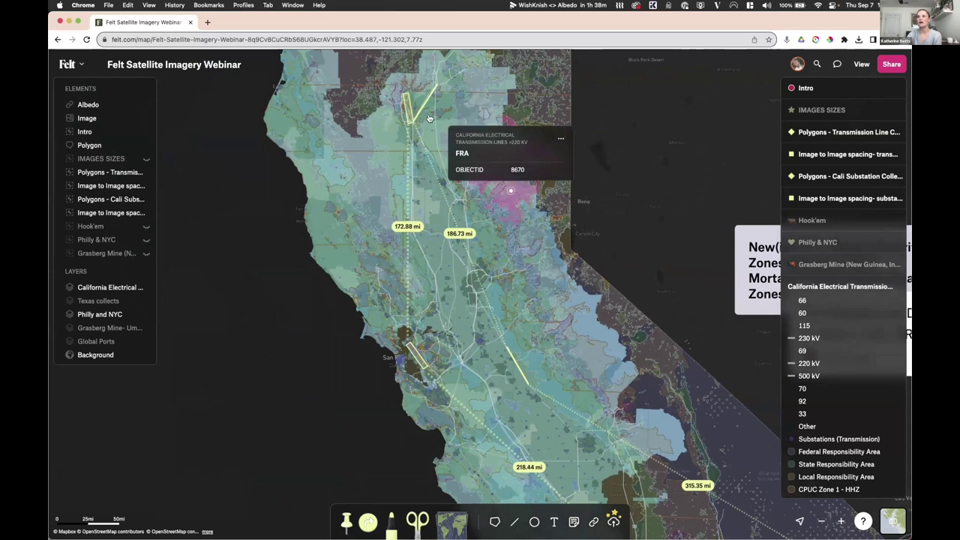
click(410, 111)
click(475, 170)
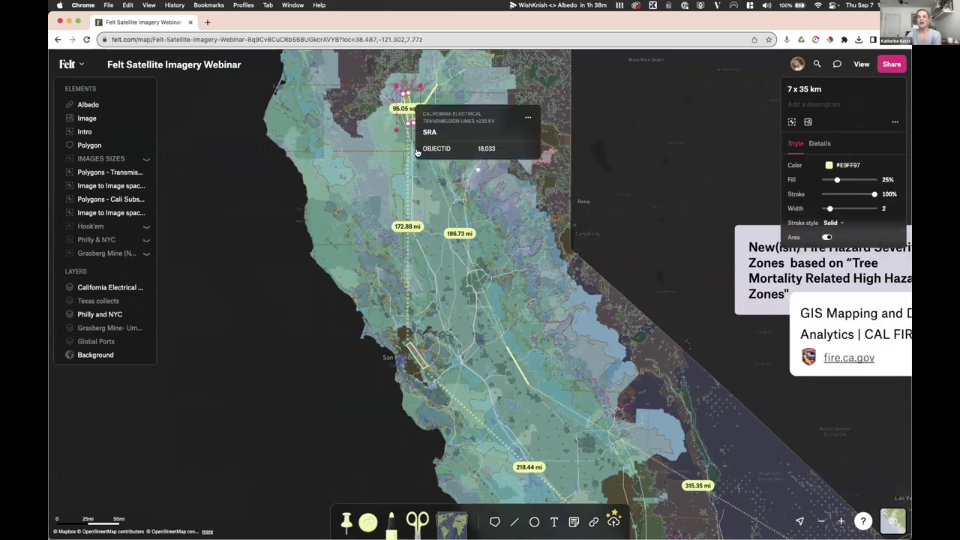
click(367, 149)
click(627, 196)
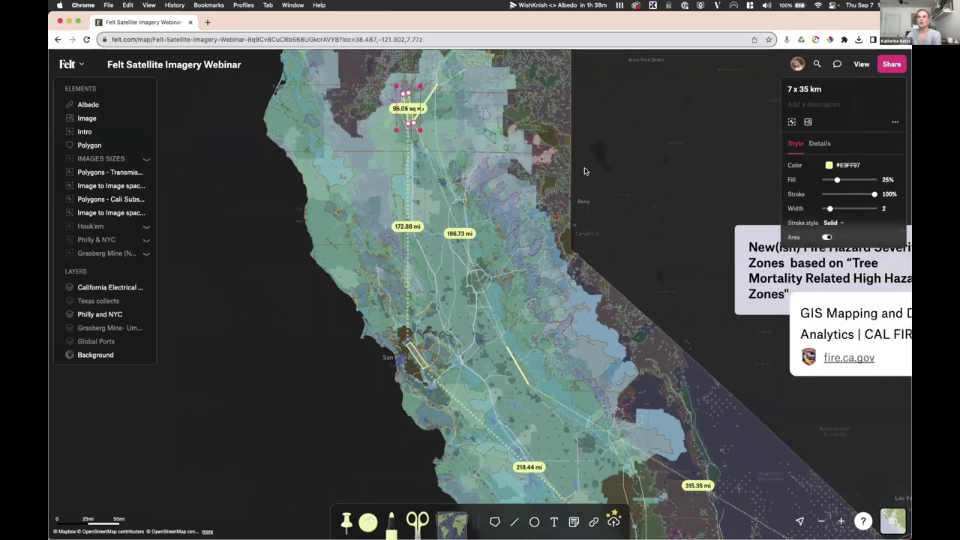
click(734, 101)
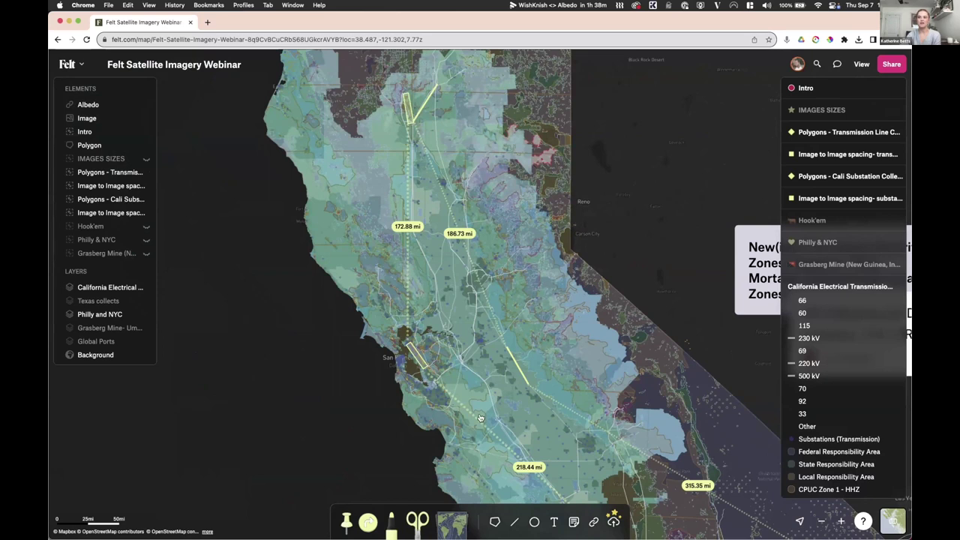
- Examine the image-to-image spacing lines down the length of California and read through the legend's transmission line and hazard zone entries
scroll(640, 180, down, 3)
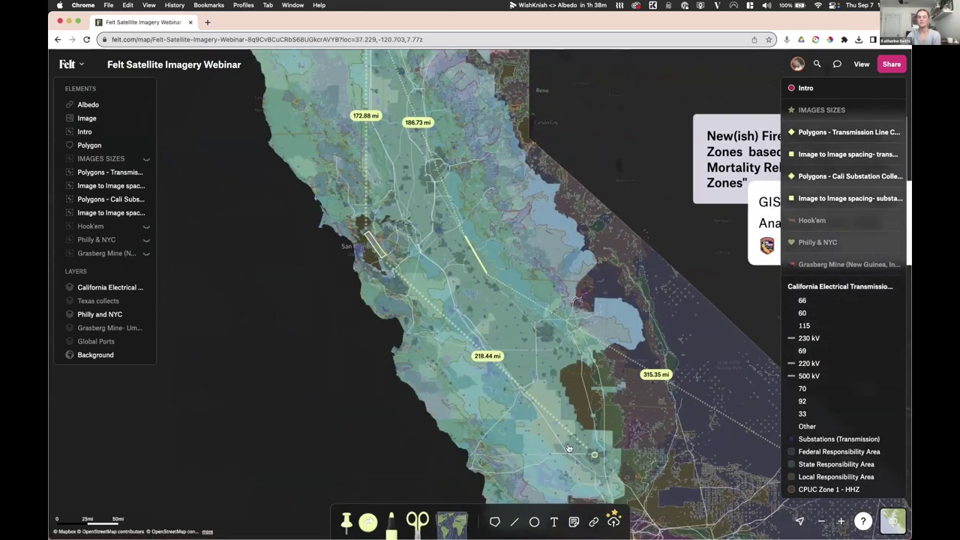
scroll(429, 161, down, 3)
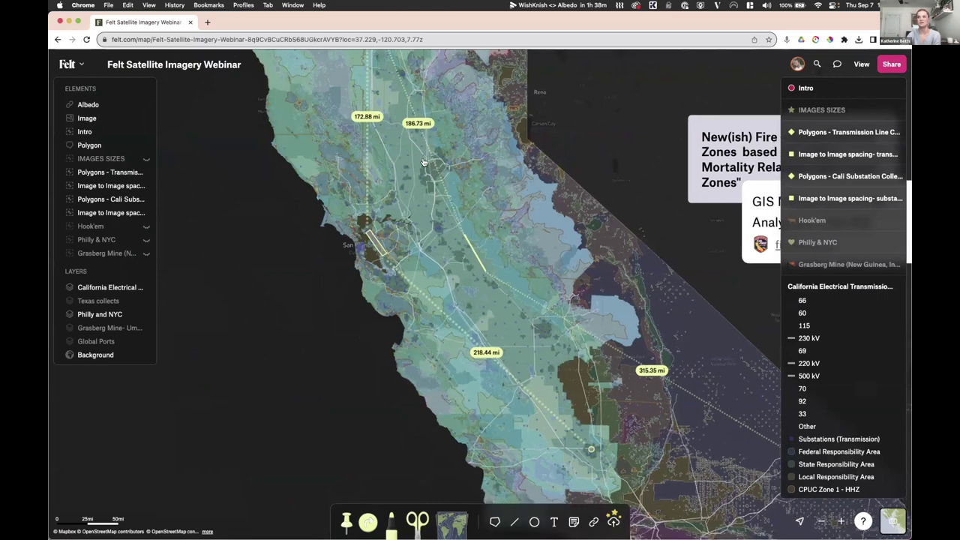
scroll(431, 161, down, 3)
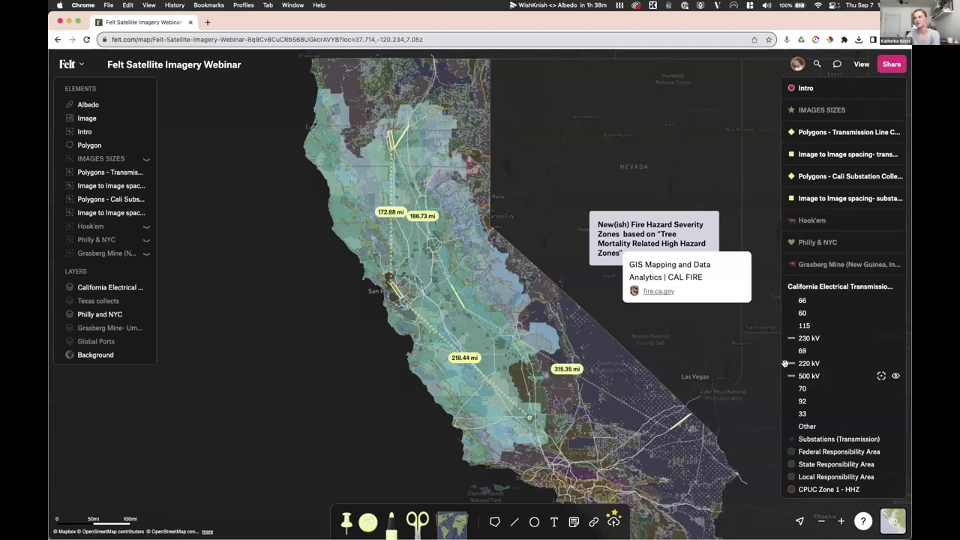
scroll(820, 390, down, 3)
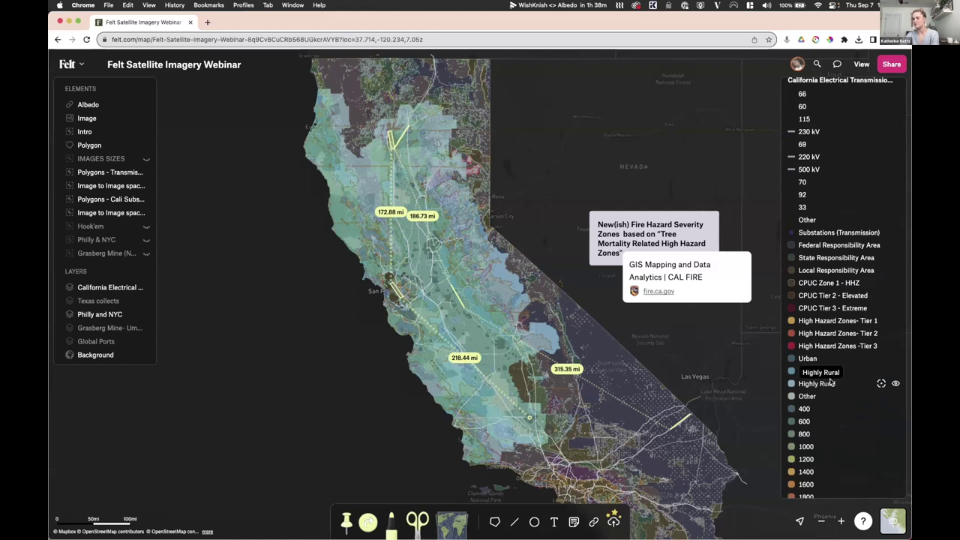
scroll(823, 382, down, 1)
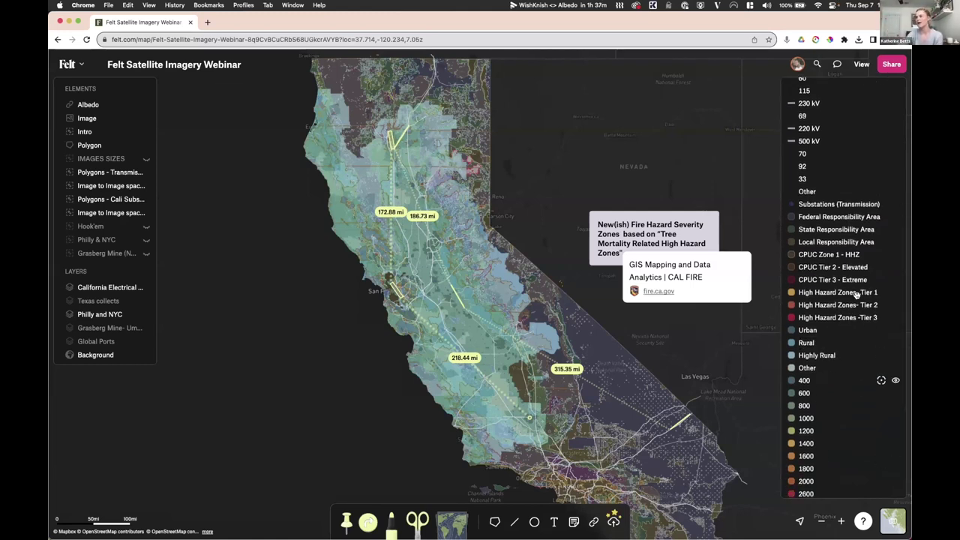
scroll(714, 130, right, 1)
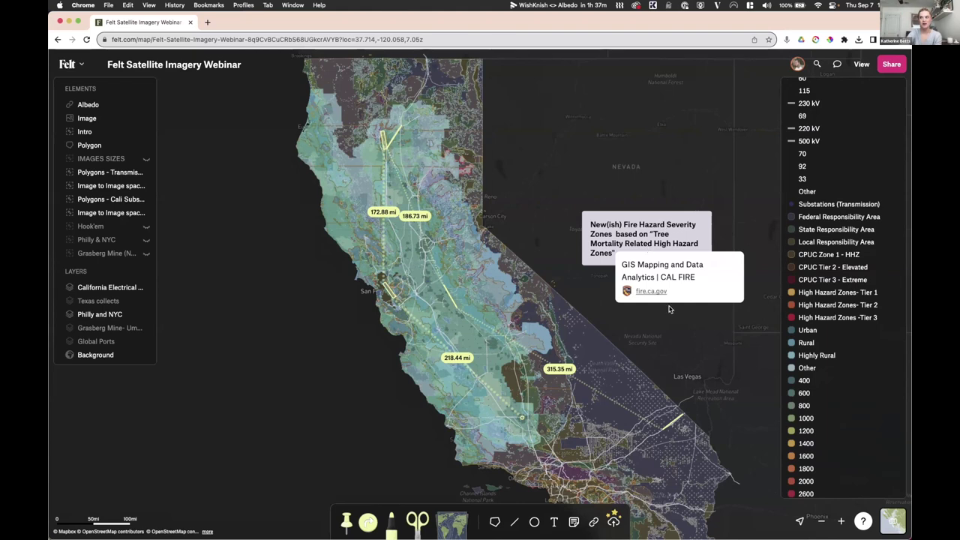
scroll(671, 150, right, 5)
scroll(801, 258, down, 4)
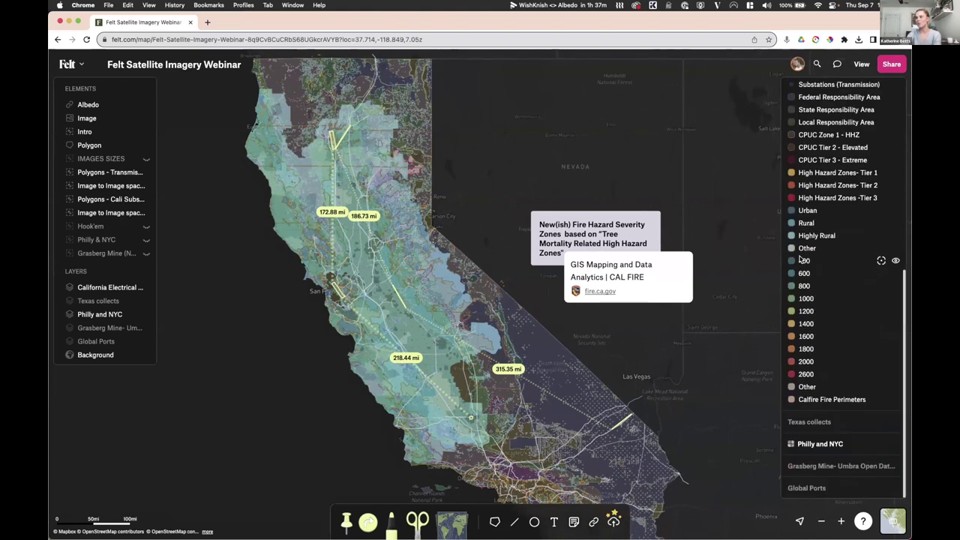
scroll(800, 259, up, 7)
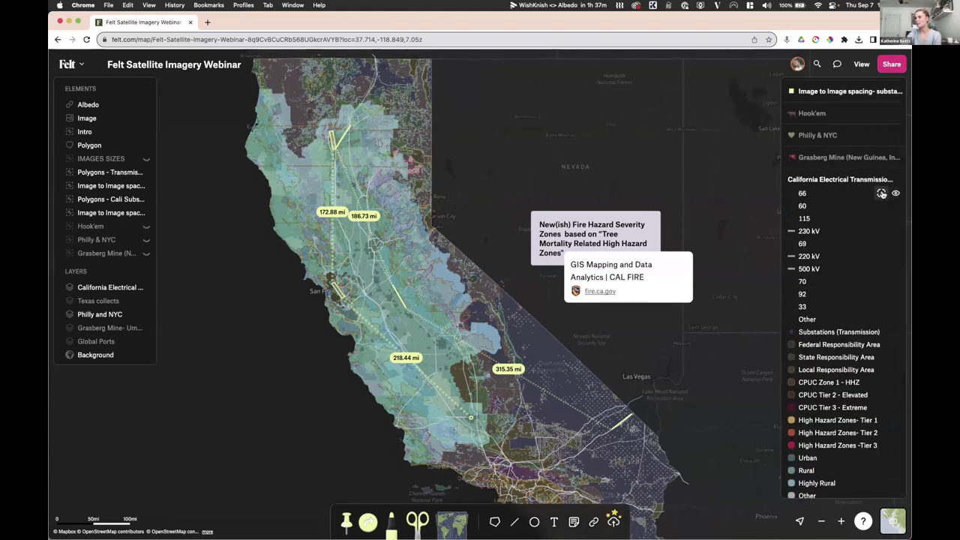
- Hide the California Electrical Transmission layer and show the Hook'em group and the Texas collects layer, zoomed to the Texas collects
click(885, 181)
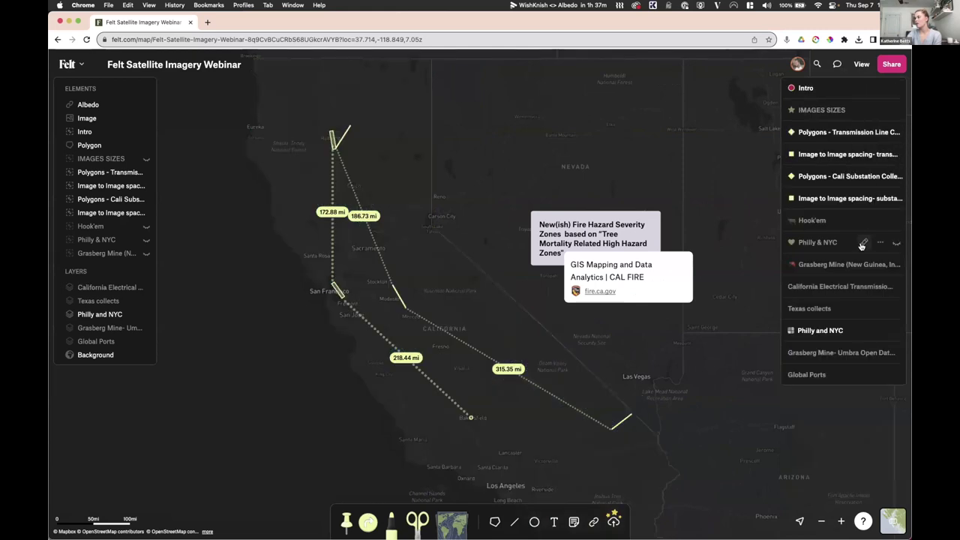
click(896, 221)
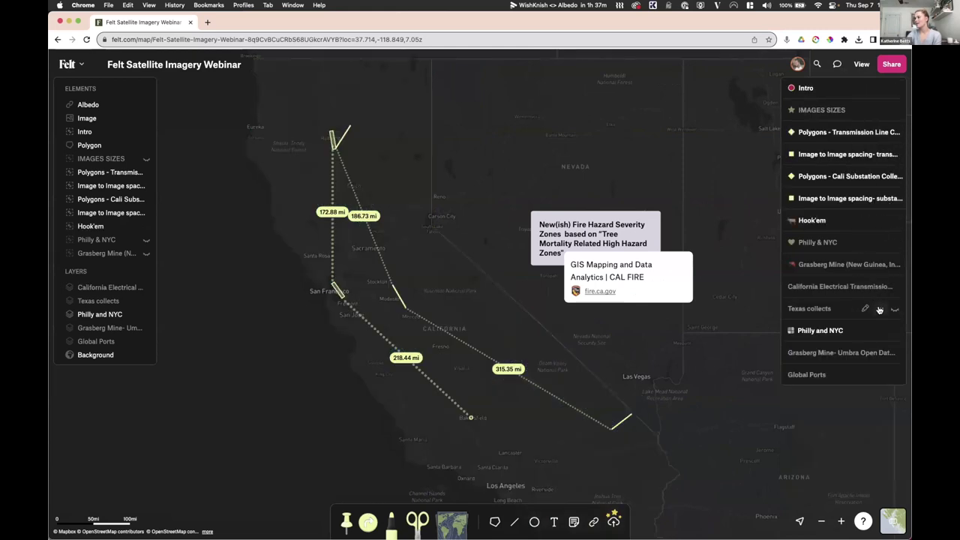
click(894, 308)
click(882, 308)
click(836, 327)
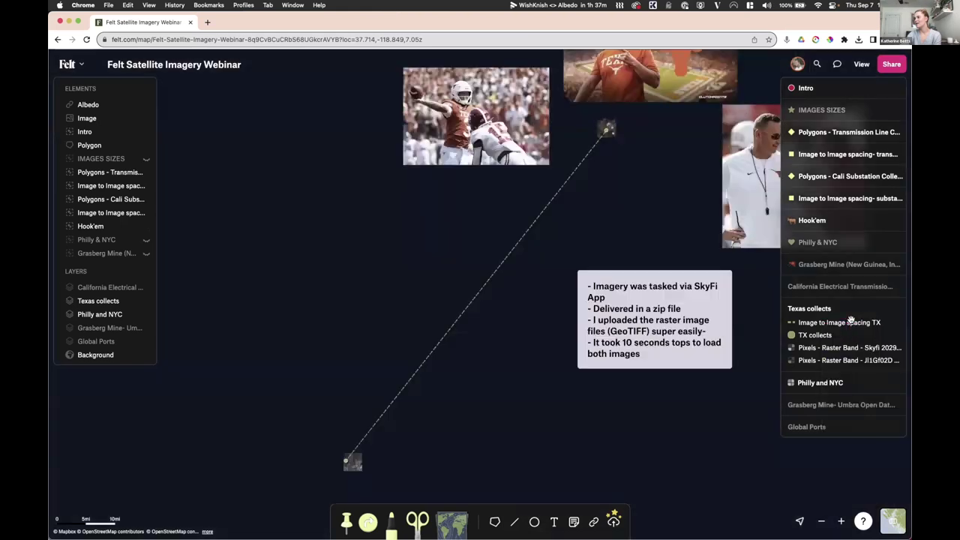
- Follow the spacing line from Austin to San Antonio and examine the San Antonio satellite image up close and in full
drag(527, 266, 480, 375)
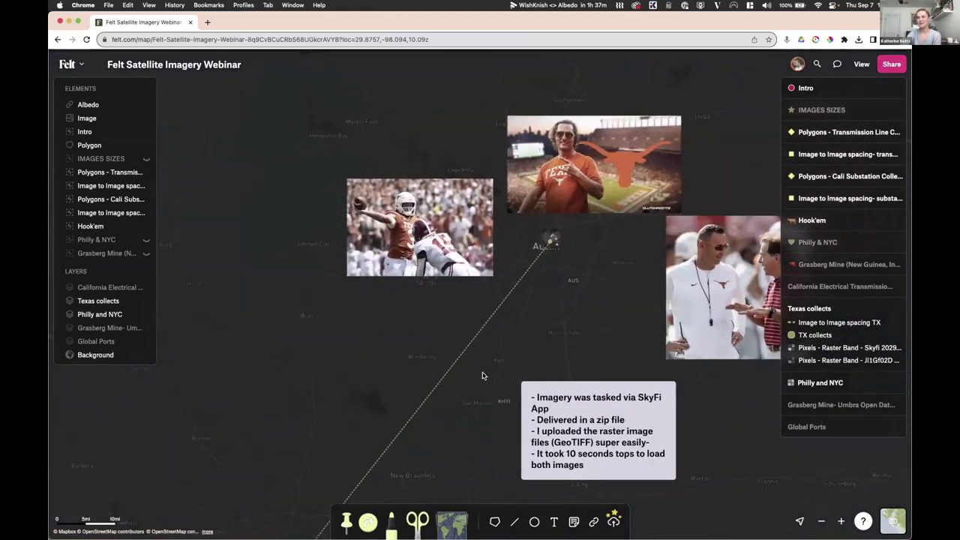
scroll(482, 375, down, 5)
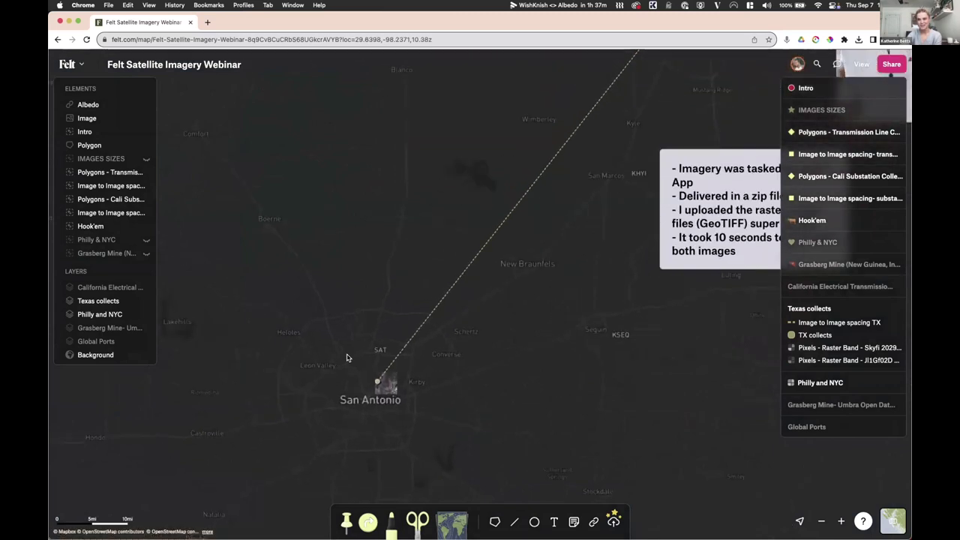
scroll(347, 357, up, 3)
scroll(385, 395, up, 1)
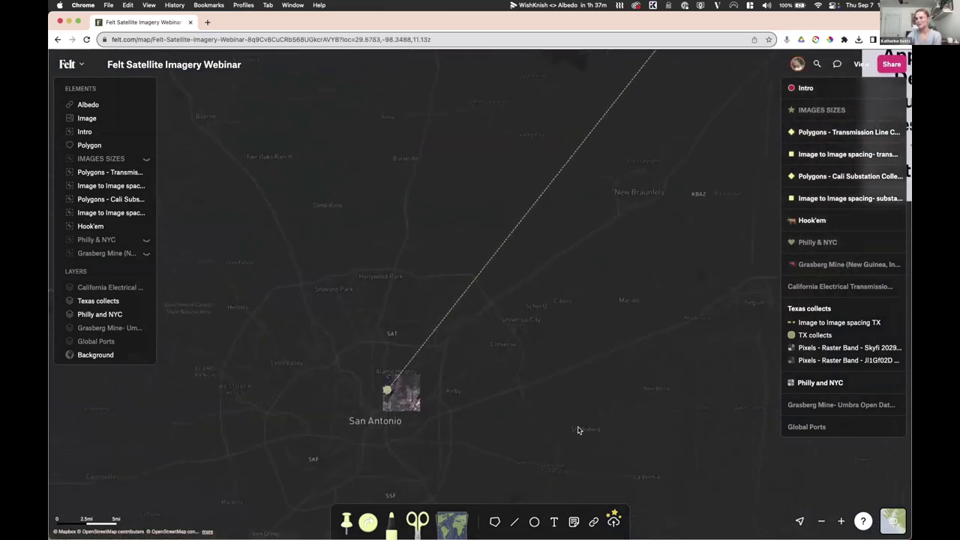
scroll(477, 378, down, 2)
scroll(465, 330, up, 2)
scroll(454, 315, up, 3)
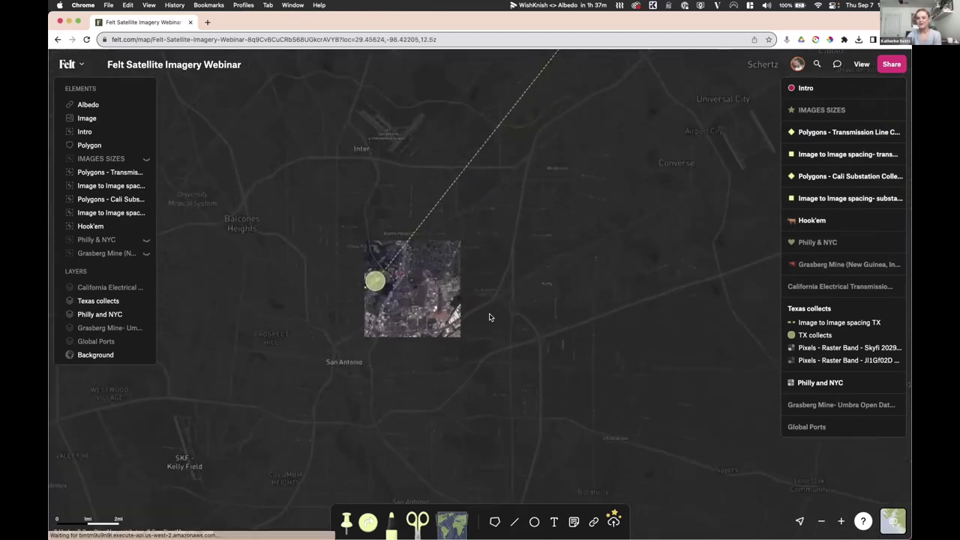
scroll(489, 317, up, 5)
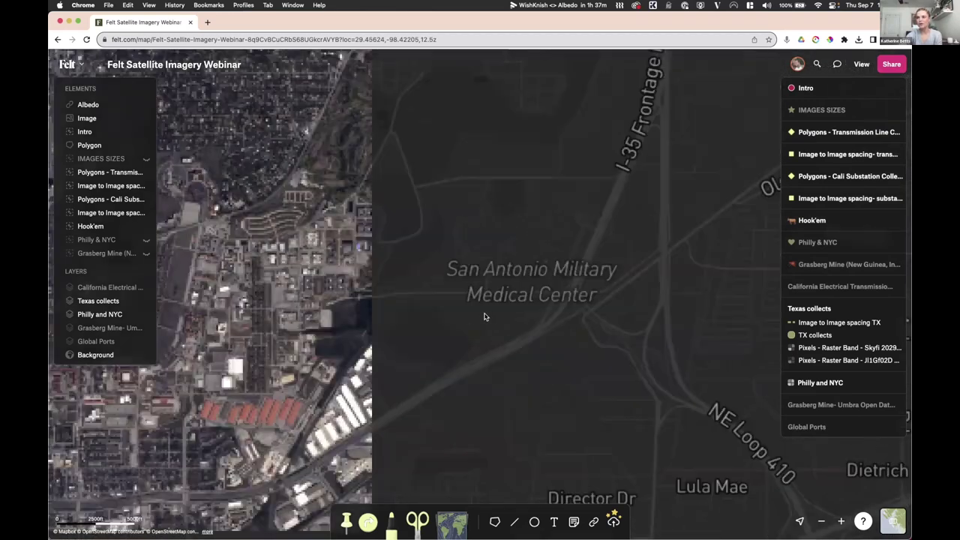
scroll(691, 317, down, 4)
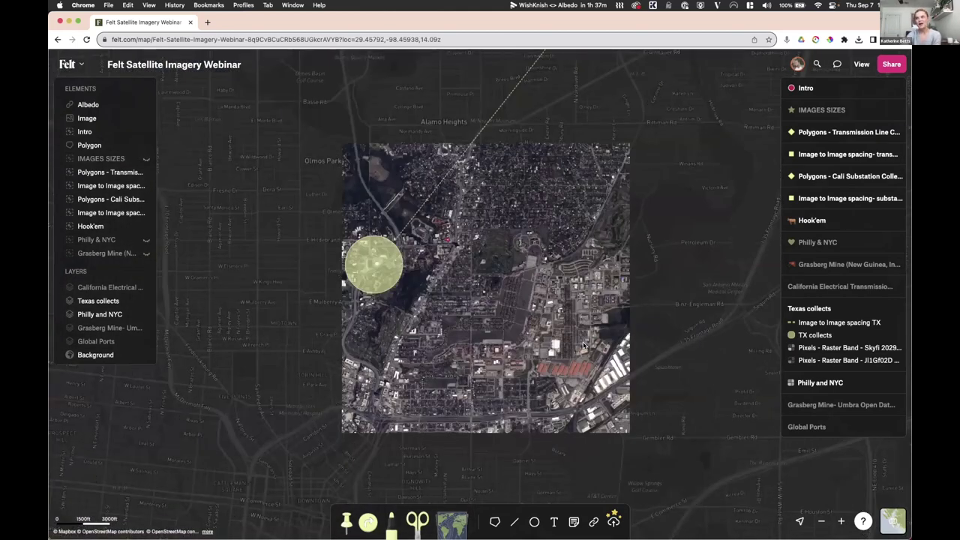
scroll(576, 344, up, 3)
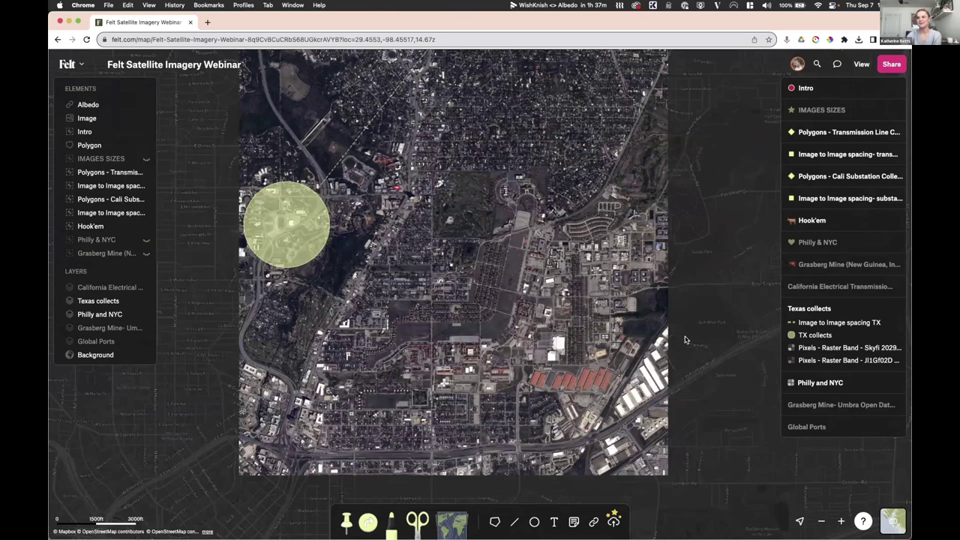
scroll(504, 288, up, 2)
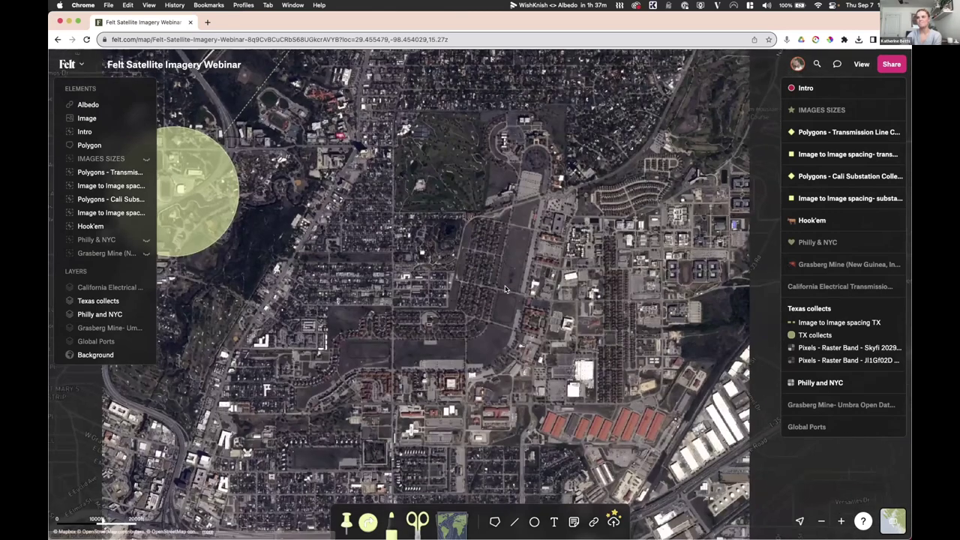
scroll(504, 289, down, 3)
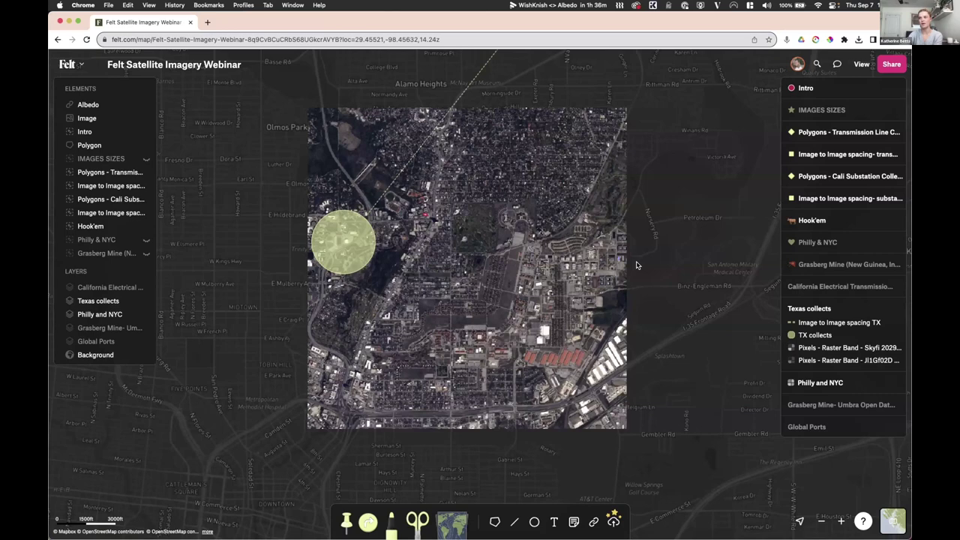
- Follow the Texas spacing line northeast from San Antonio to Austin and examine the Austin satellite image with its circular collect
scroll(636, 265, down, 5)
scroll(582, 210, down, 5)
drag(568, 195, 439, 368)
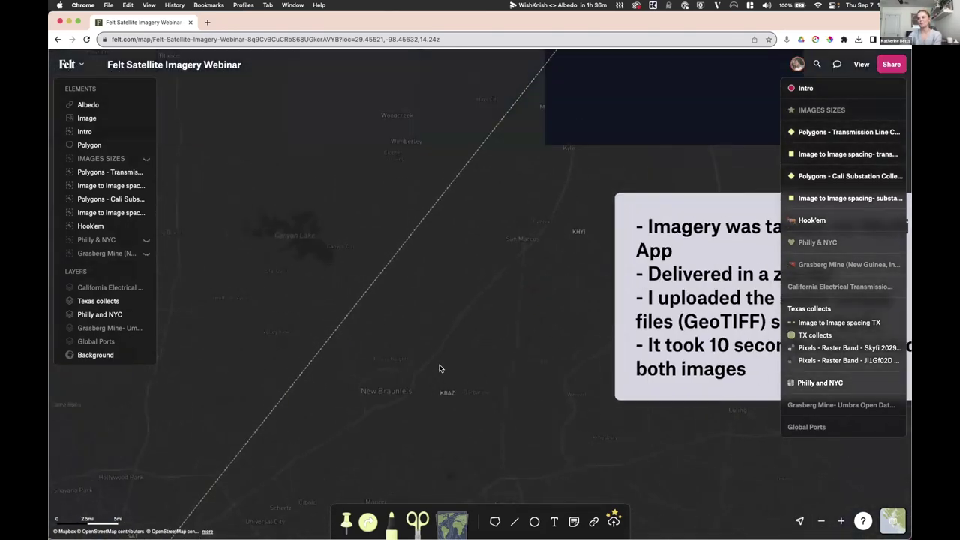
scroll(440, 368, up, 5)
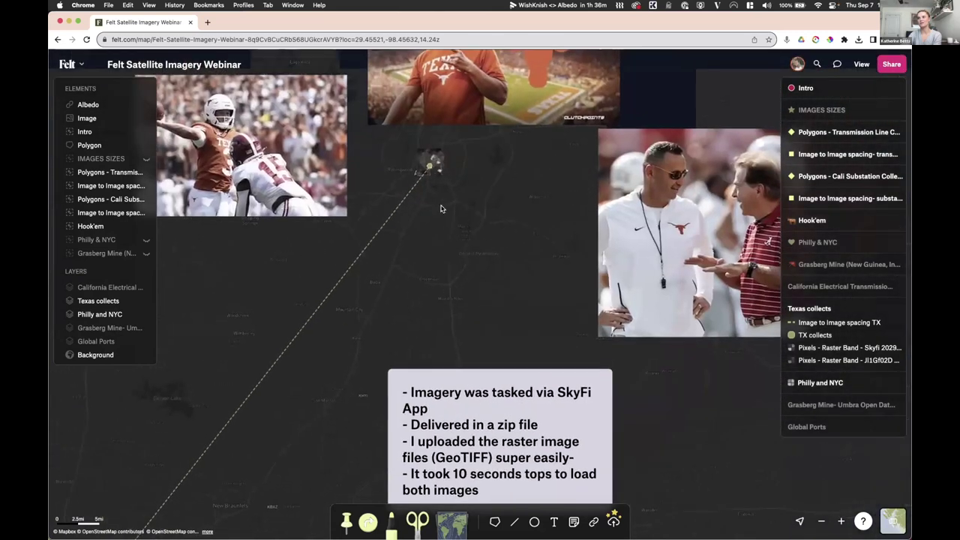
scroll(441, 208, up, 3)
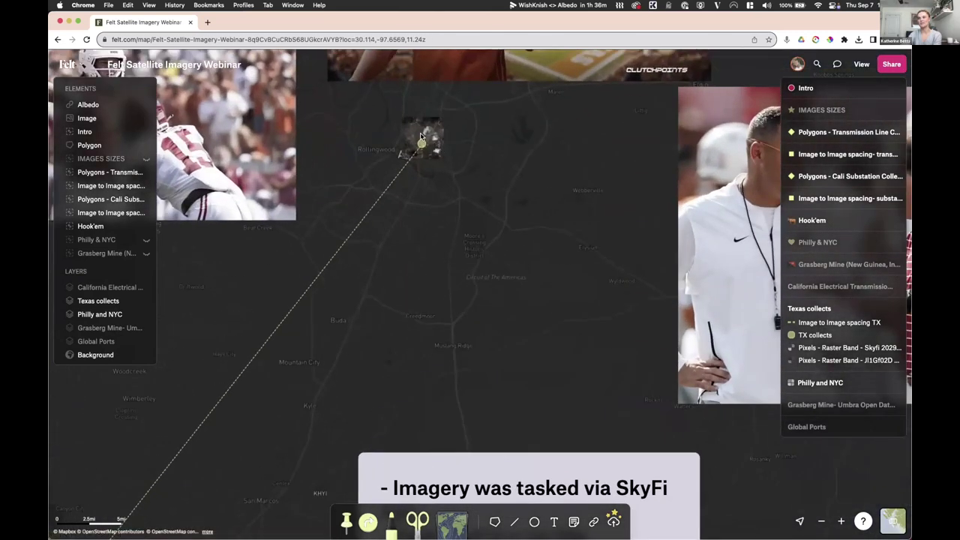
scroll(420, 132, up, 5)
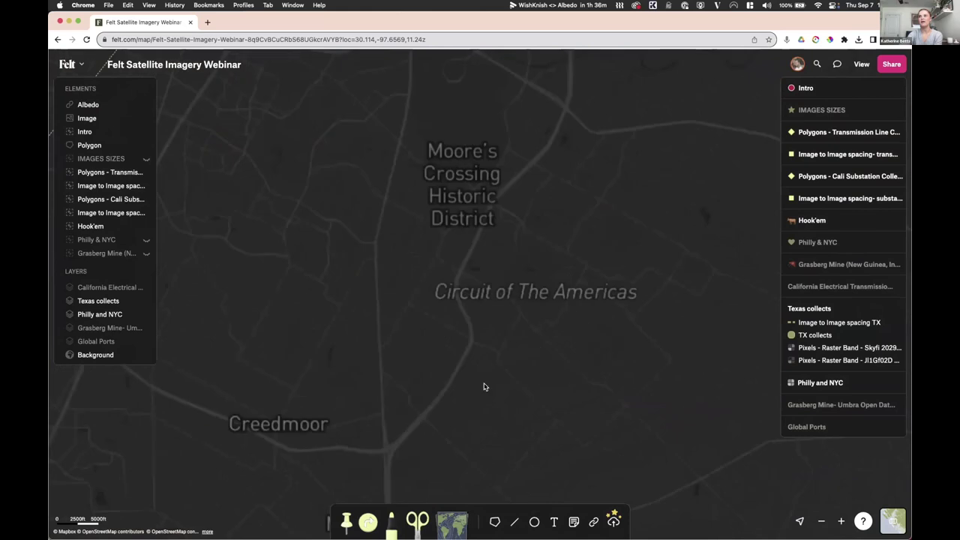
scroll(478, 281, up, 3)
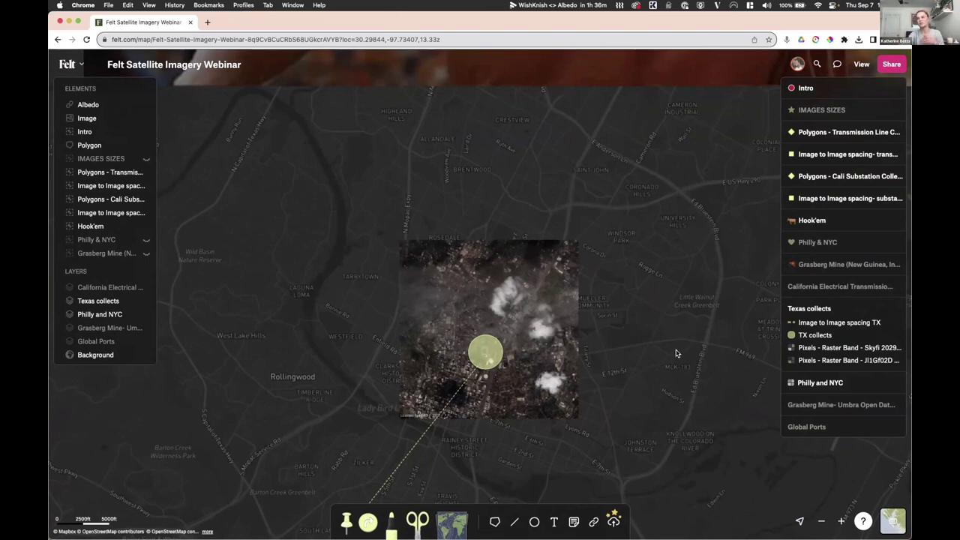
scroll(605, 353, right, 3)
scroll(605, 352, right, 2)
scroll(604, 352, right, 2)
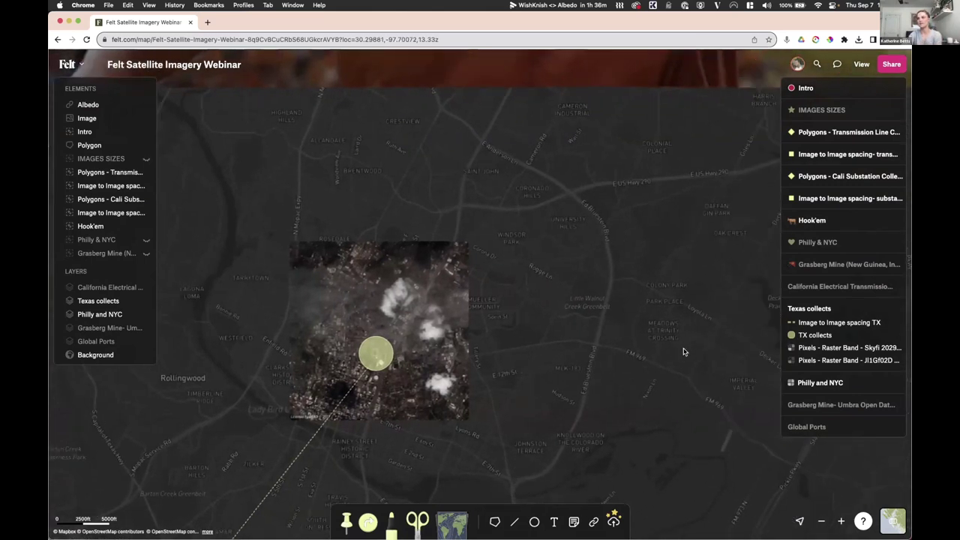
scroll(599, 358, right, 3)
- Search the map for "lincoln financial" and go to Lincoln Financial Field in Philadelphia, leaving its new pin unselected
mouse_move(870, 382)
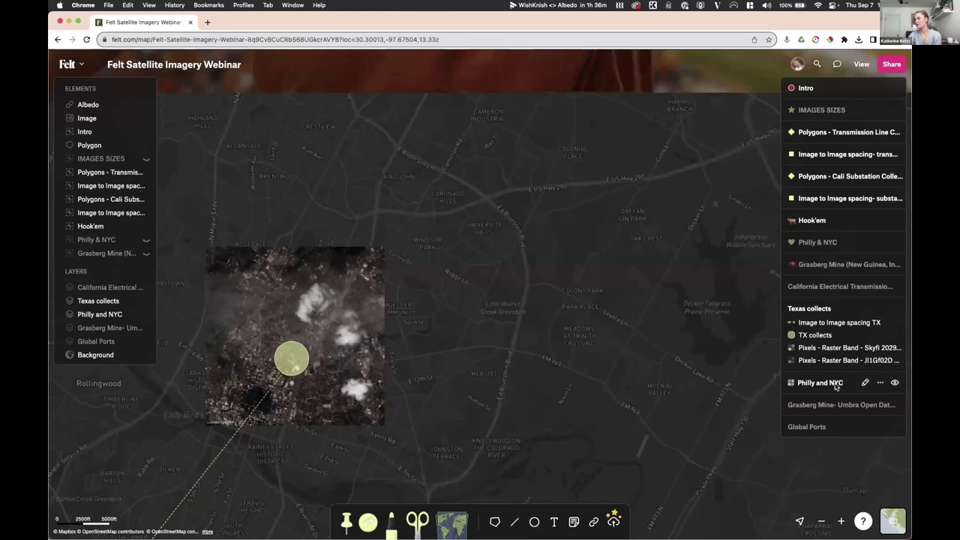
click(814, 62)
text(lin)
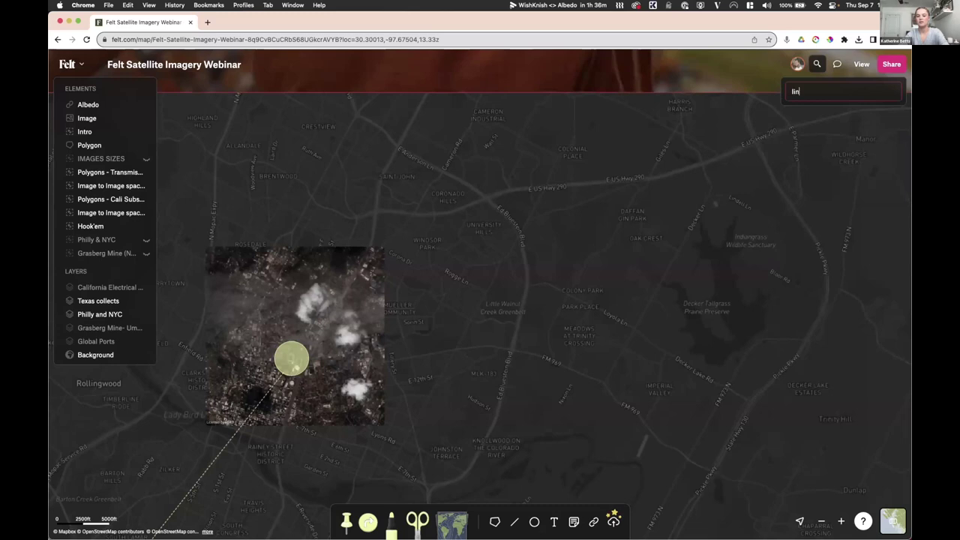
text(coln)
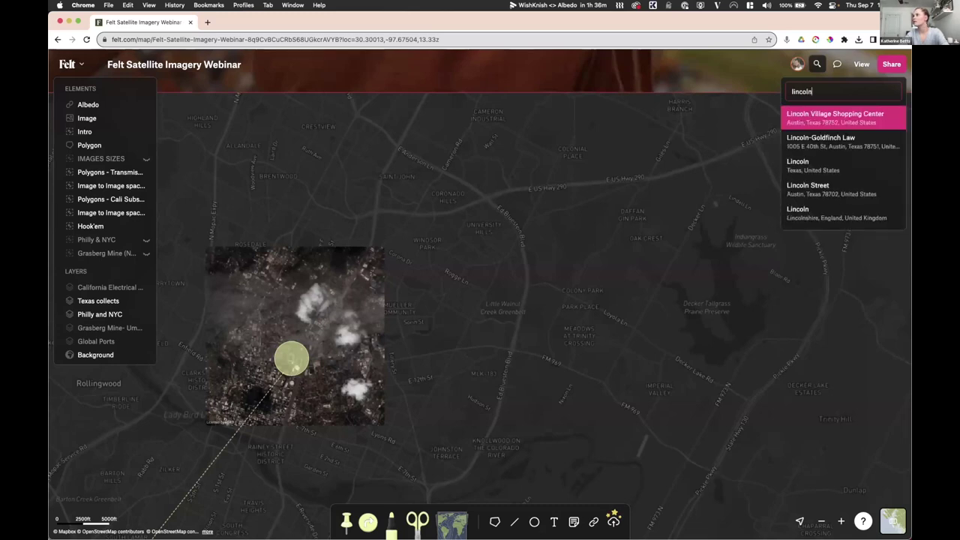
text( financial)
click(837, 114)
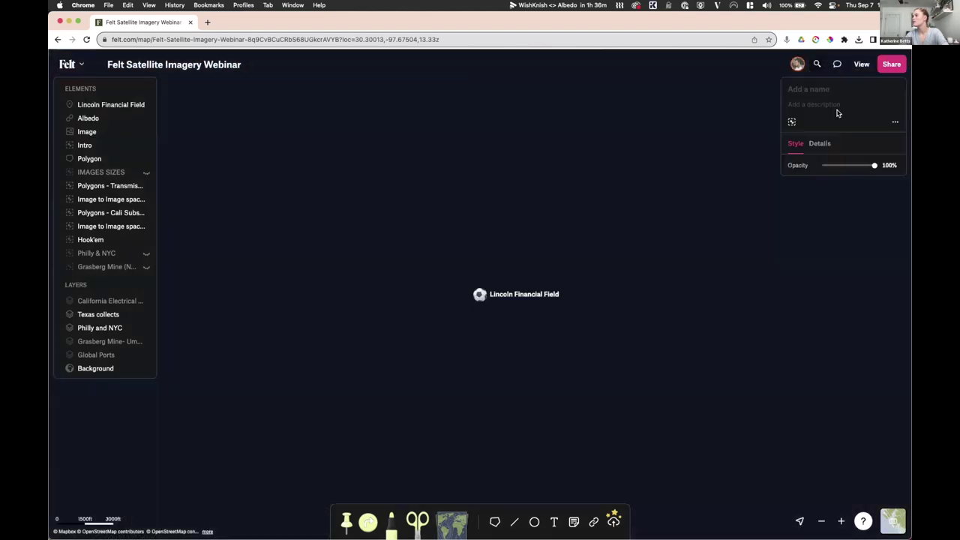
click(679, 230)
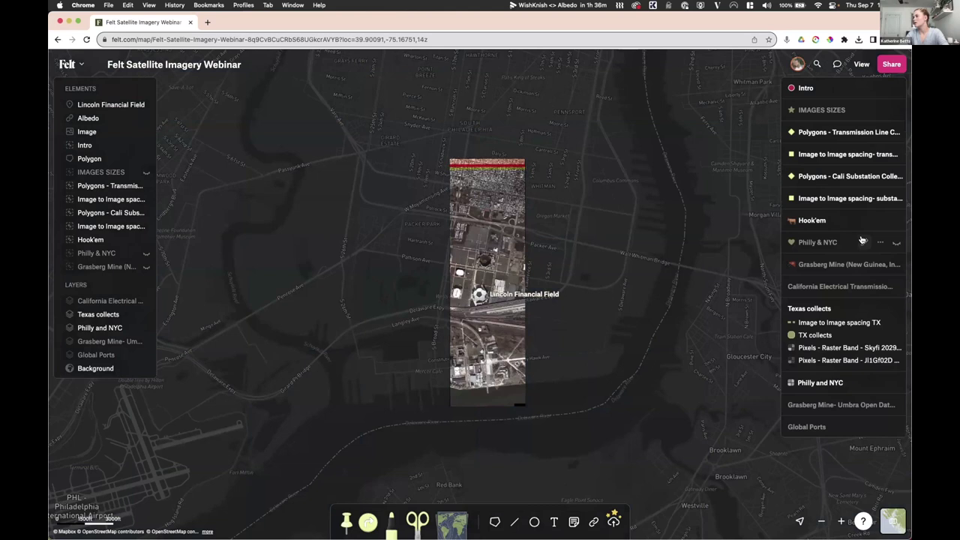
- Show the Philly & NYC group and remove the extra soccer-ball Lincoln Financial Field pin from the stadium image
click(885, 239)
scroll(664, 246, up, 3)
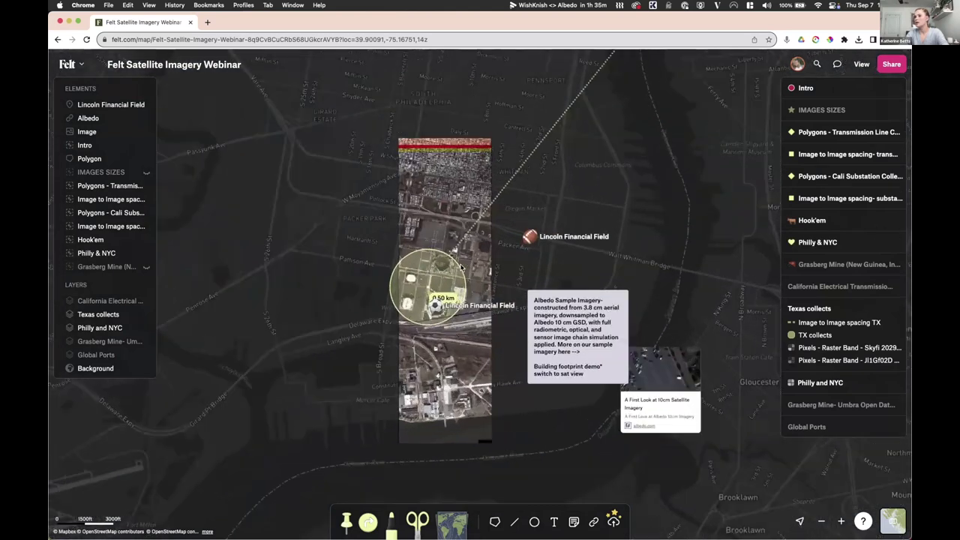
click(517, 236)
drag(588, 288, 781, 220)
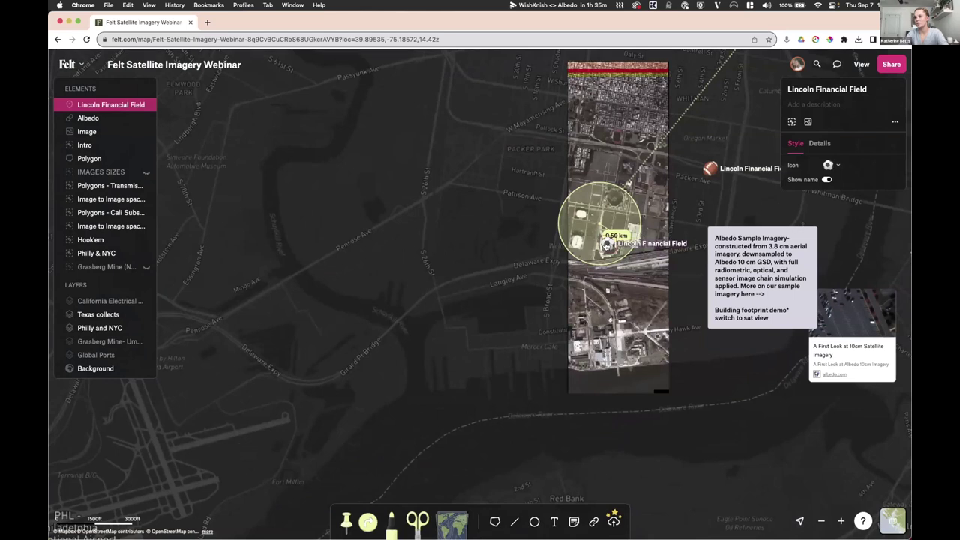
drag(582, 276, 525, 278)
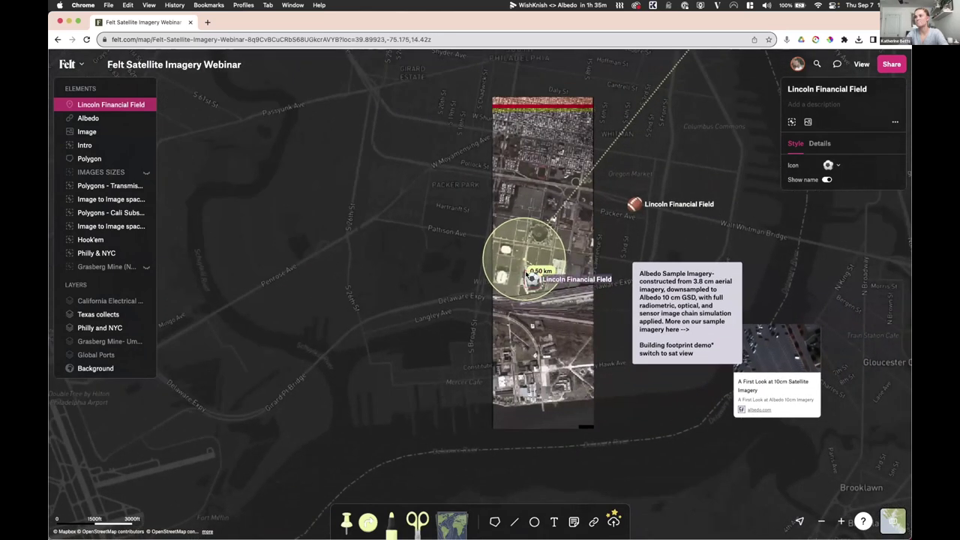
scroll(523, 276, up, 3)
key(Escape)
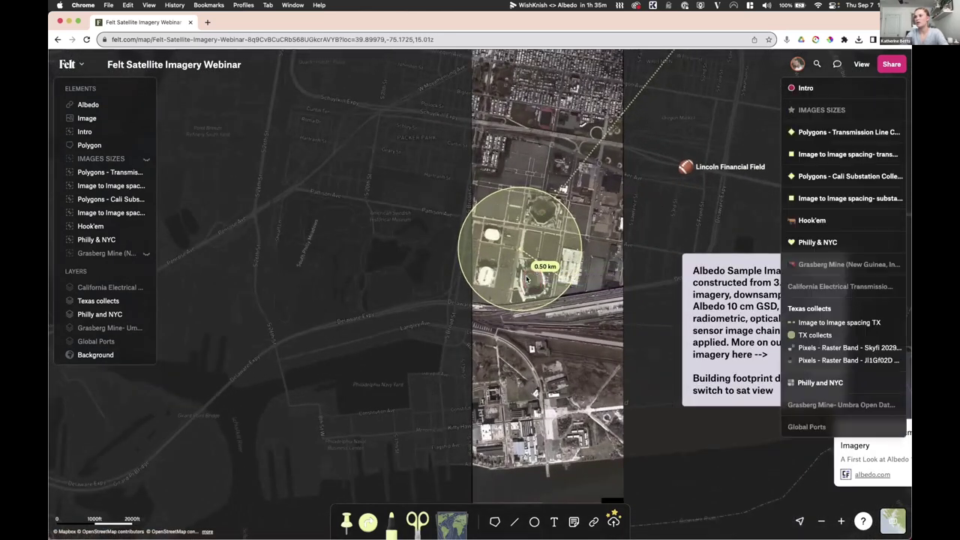
- Examine the Philadelphia Albedo sample image around the 0.50 km circle and the sample imagery note, in full and up close
scroll(337, 280, down, 4)
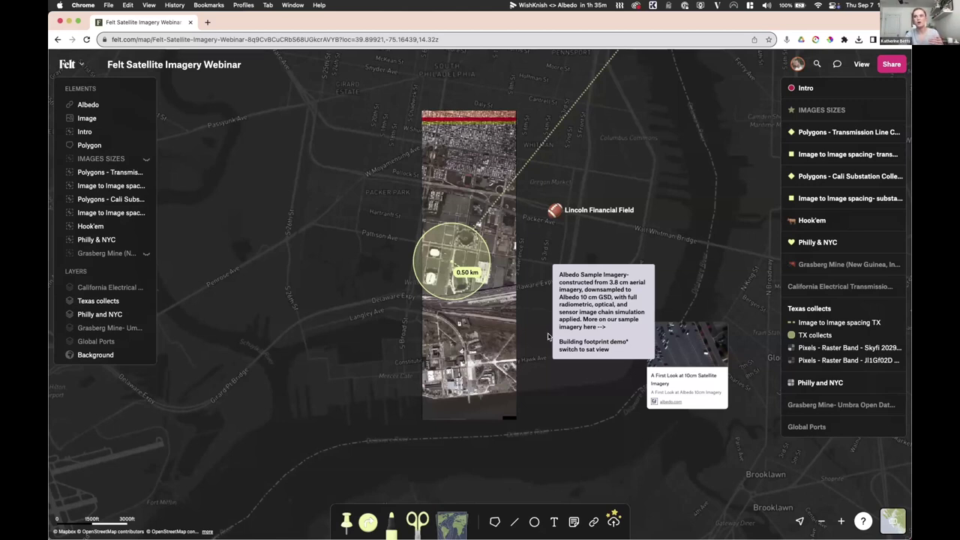
scroll(525, 310, up, 3)
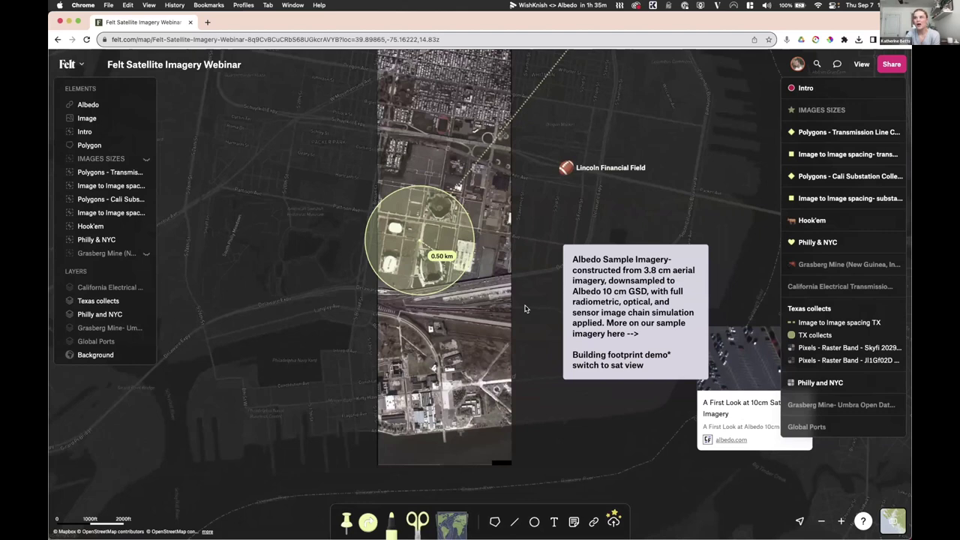
scroll(524, 308, up, 2)
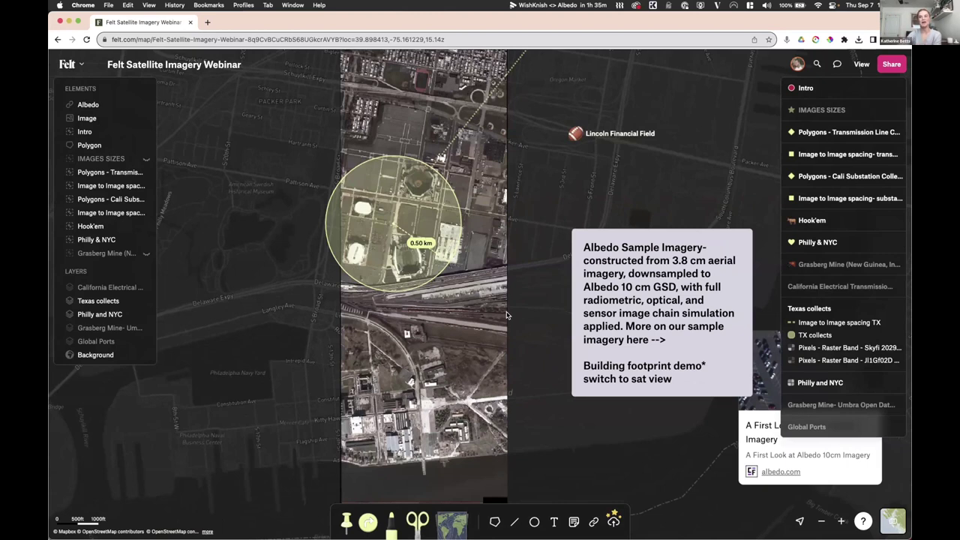
scroll(506, 315, down, 3)
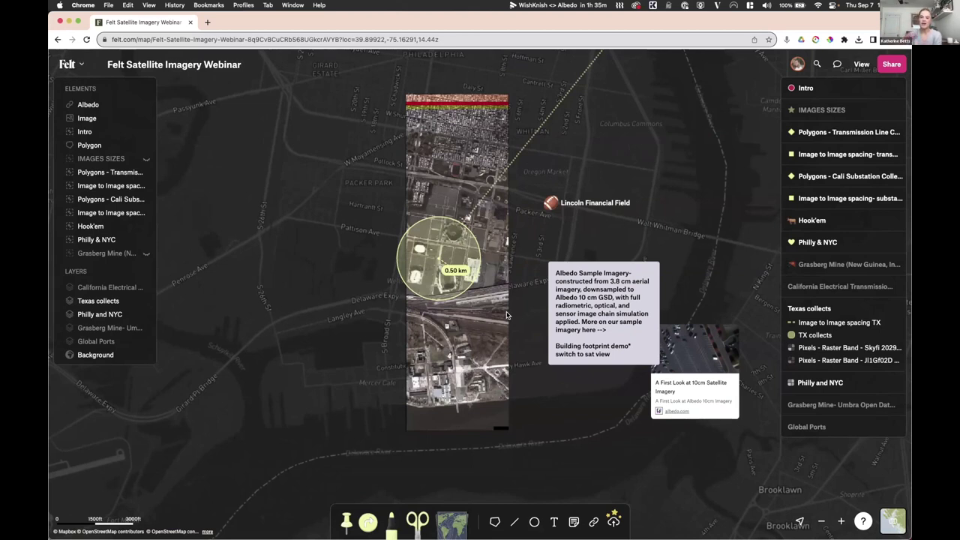
scroll(506, 316, up, 2)
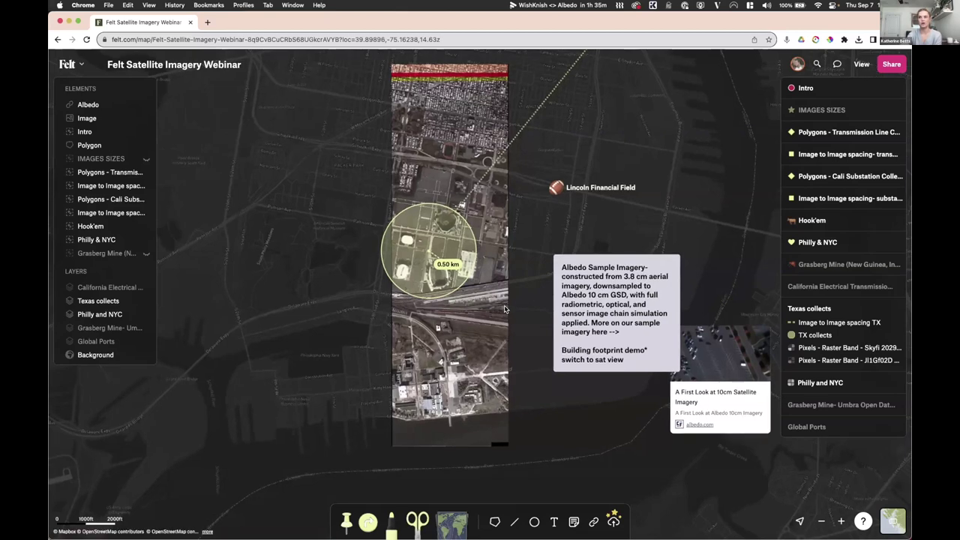
scroll(504, 310, up, 2)
scroll(504, 309, up, 4)
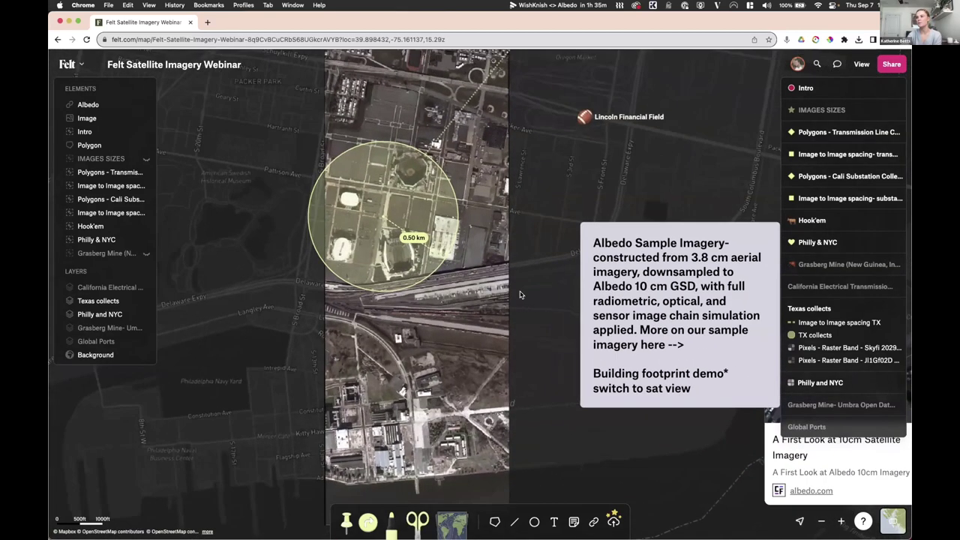
- Follow the dotted spacing line northeast from the Philadelphia image to the New York stadium footprint
scroll(480, 358, down, 2)
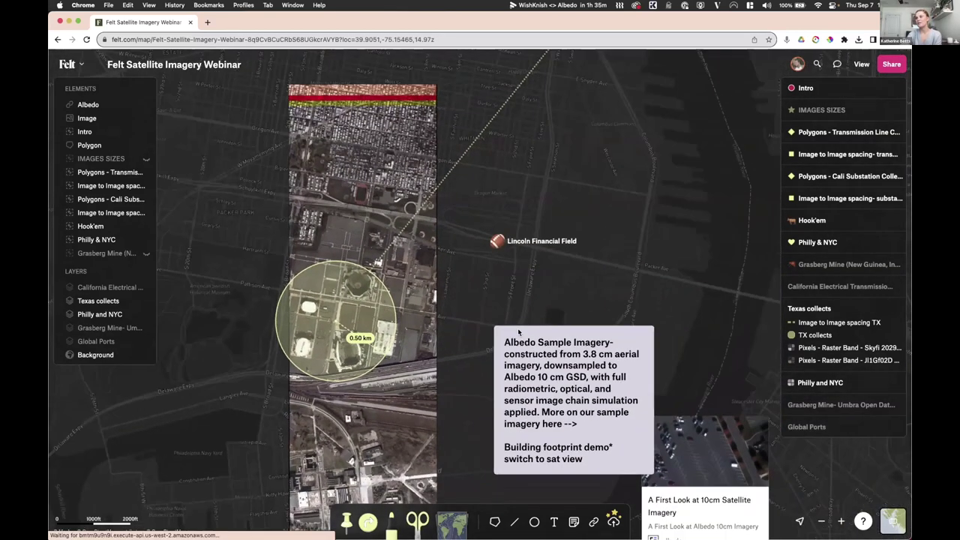
scroll(507, 343, down, 3)
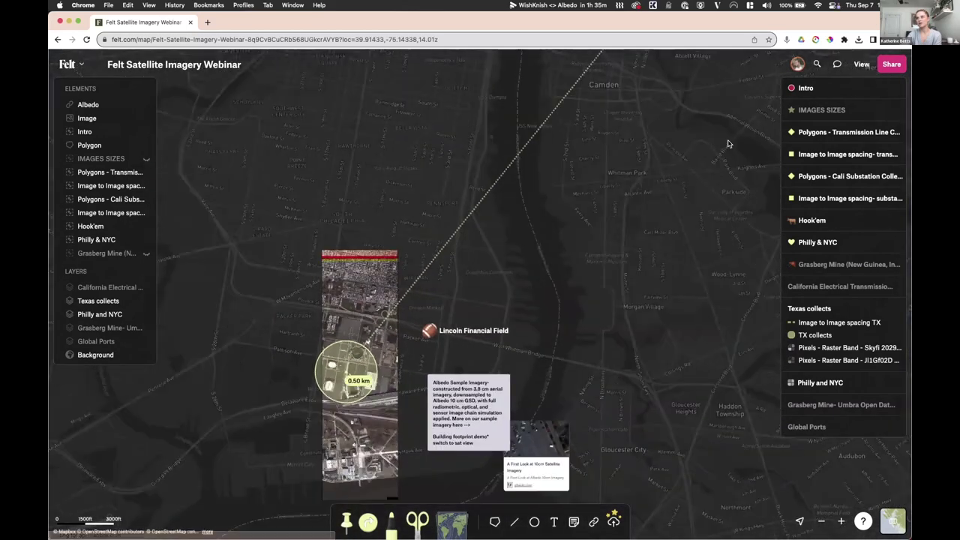
scroll(549, 336, down, 3)
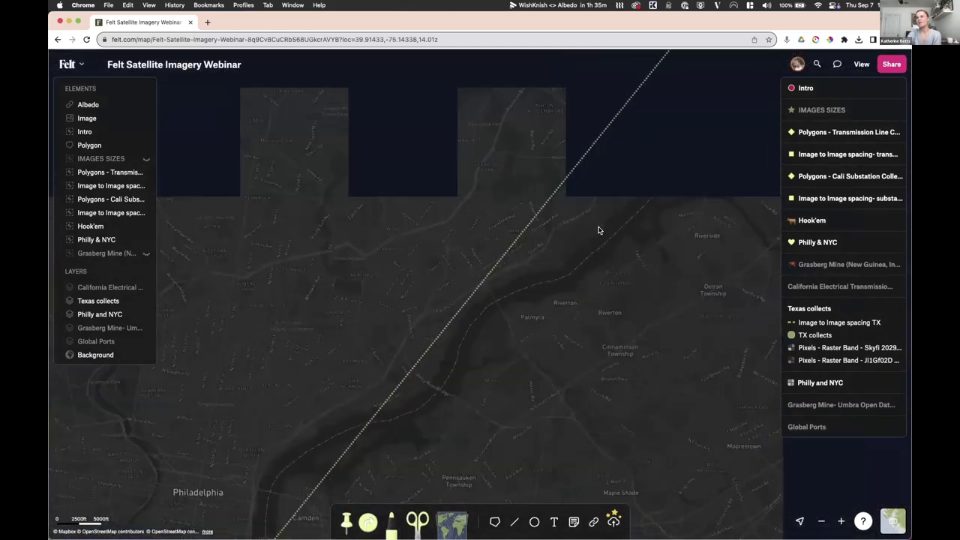
drag(632, 202, 457, 382)
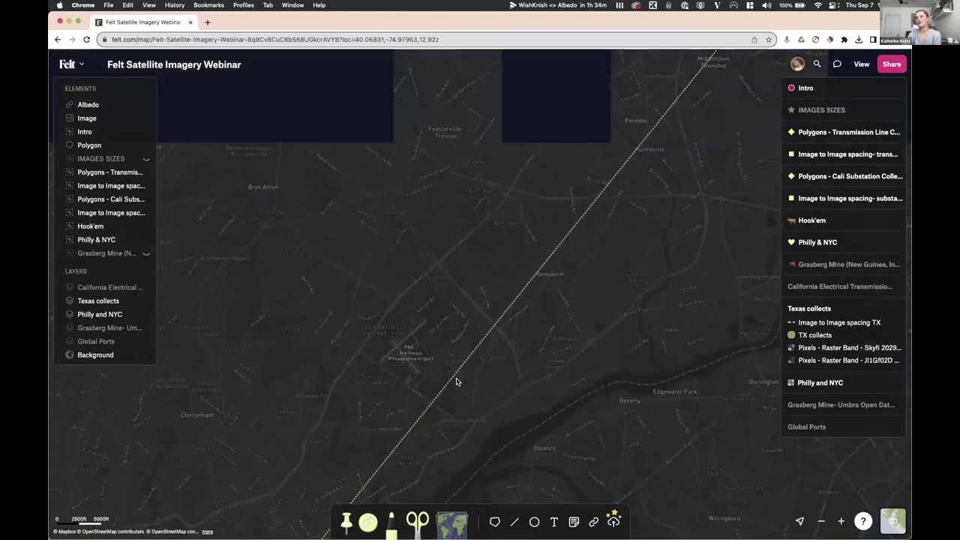
scroll(459, 384, down, 3)
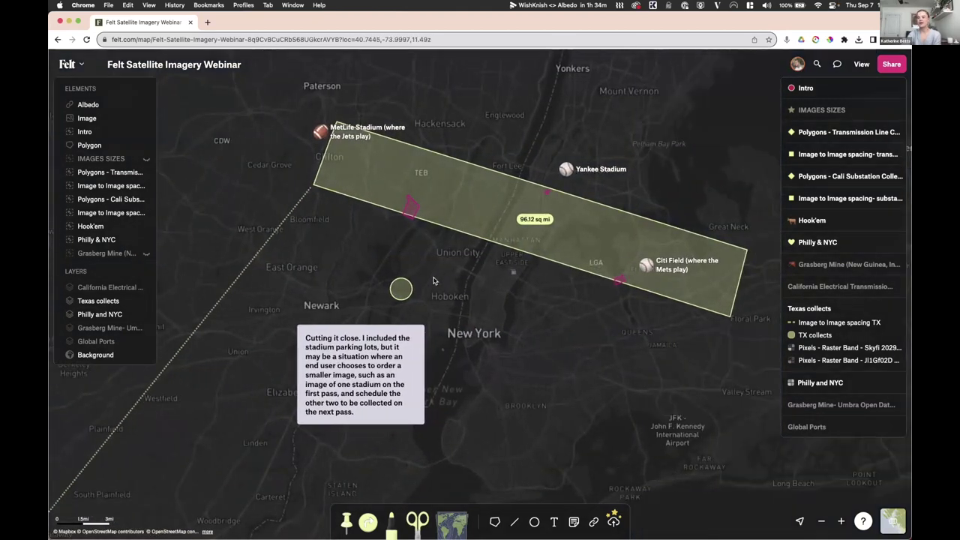
- Select the NY big collect - 7 x 35 km footprint and add a vertex on its southern edge at the pink area near Corona
click(469, 231)
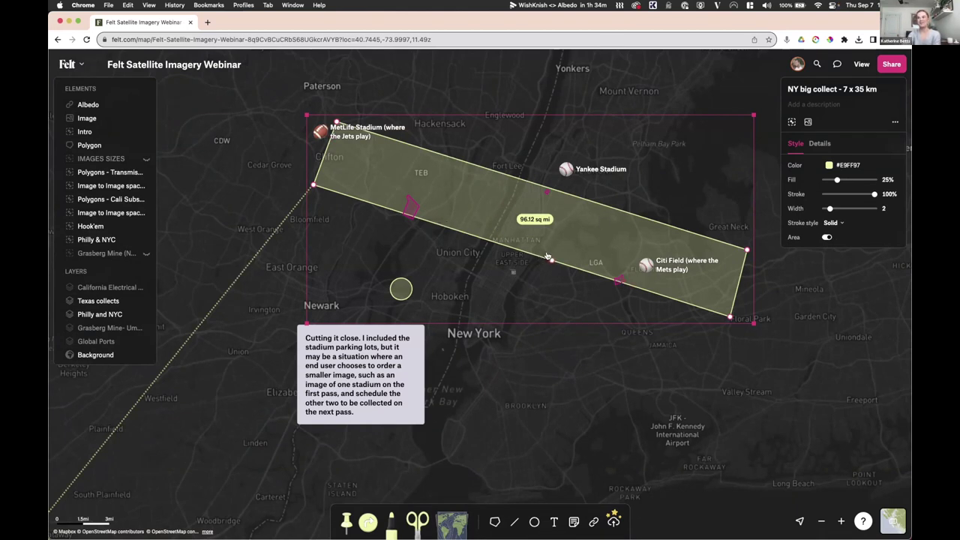
scroll(547, 257, up, 2)
scroll(639, 283, up, 2)
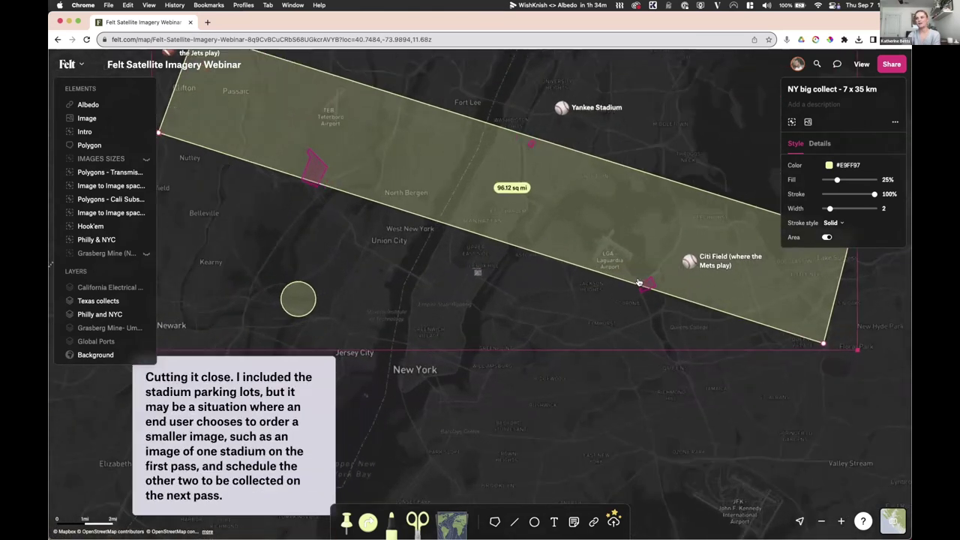
scroll(640, 283, up, 1)
scroll(639, 283, up, 4)
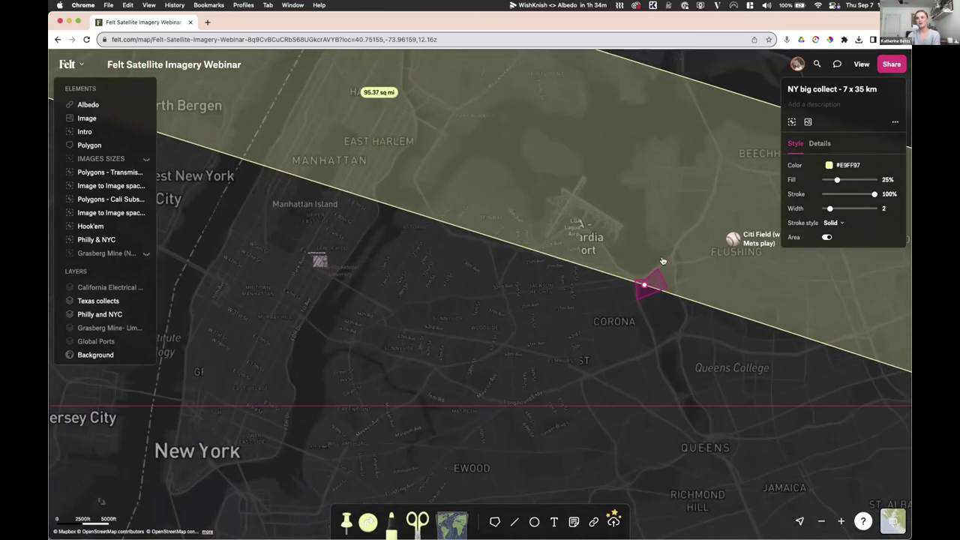
scroll(572, 280, down, 3)
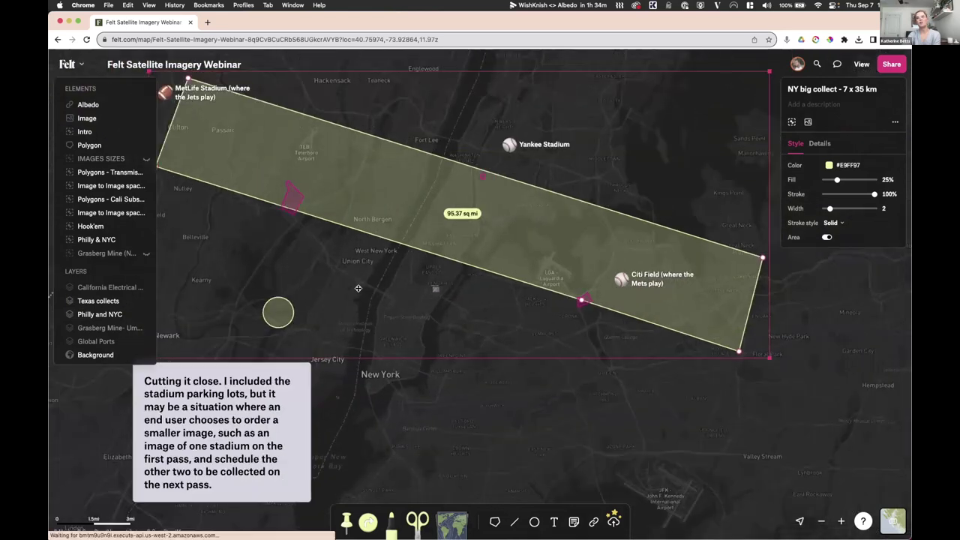
scroll(289, 311, down, 2)
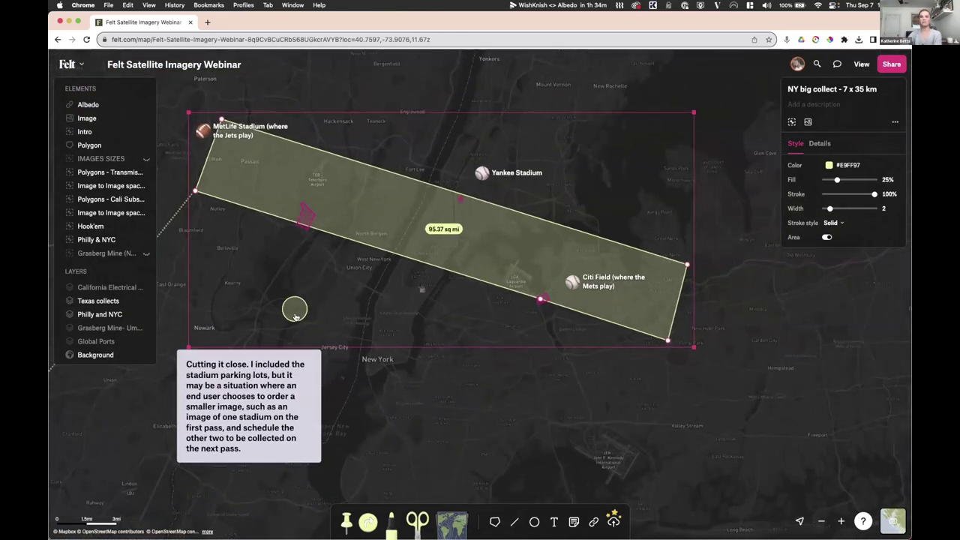
- Select the 2 km diameter circle near Newark and move it west of the city onto the dotted spacing line
click(295, 315)
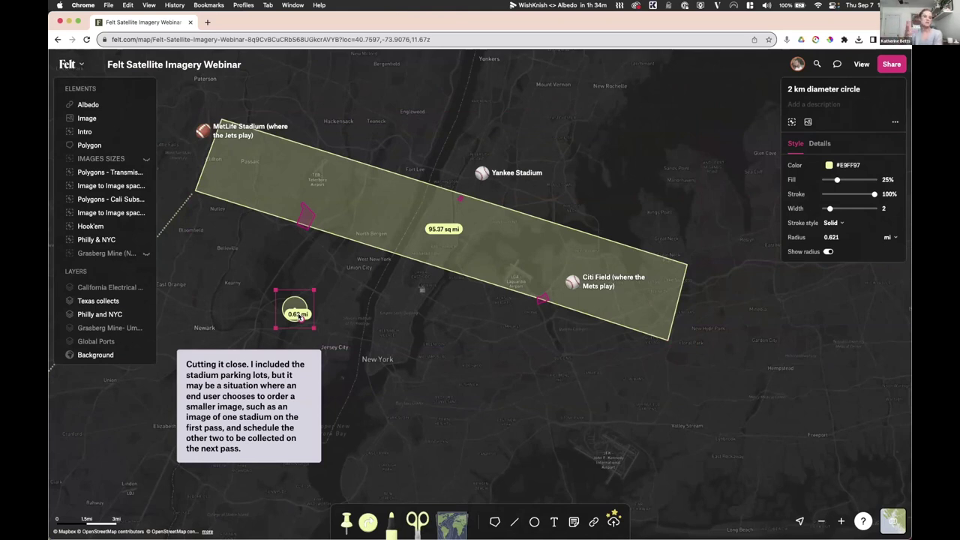
scroll(376, 317, down, 5)
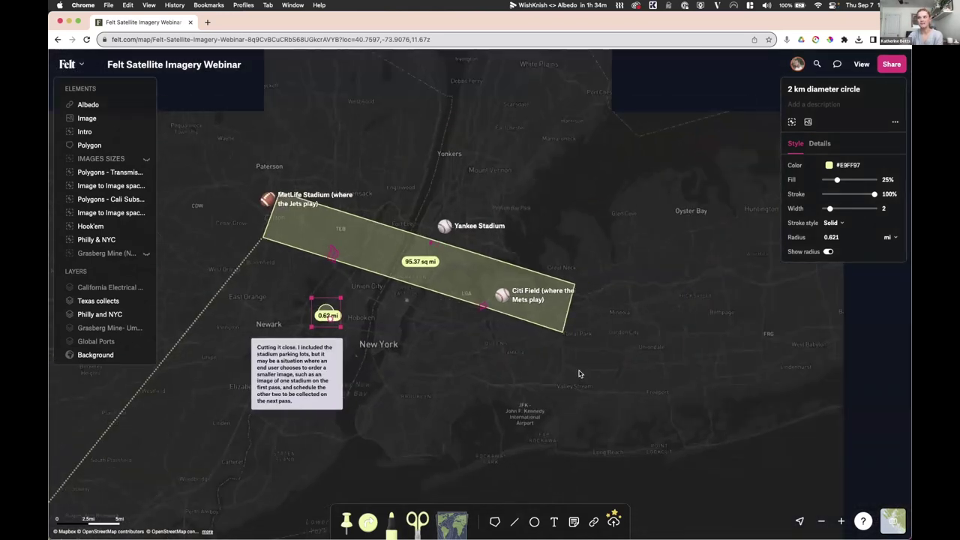
scroll(611, 378, down, 1)
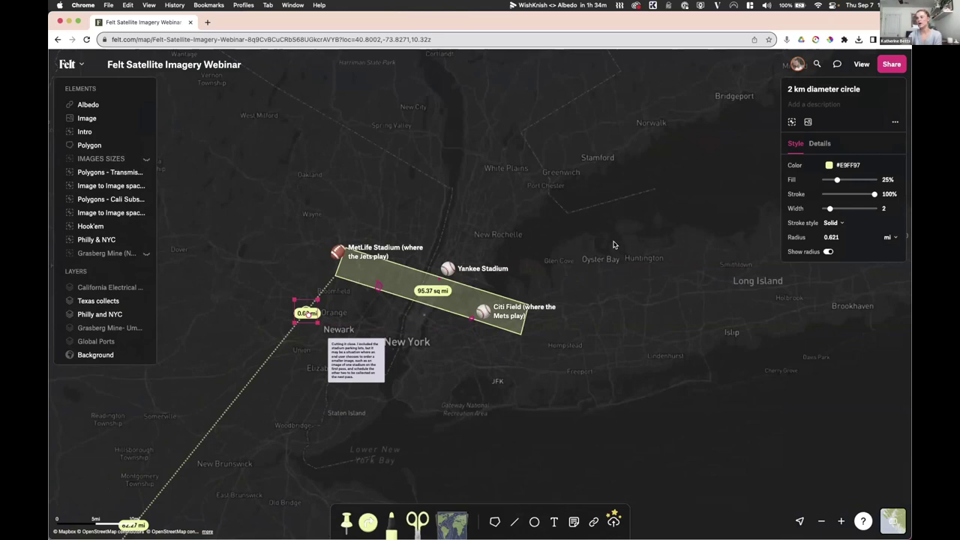
scroll(614, 242, right, 5)
scroll(651, 265, right, 1)
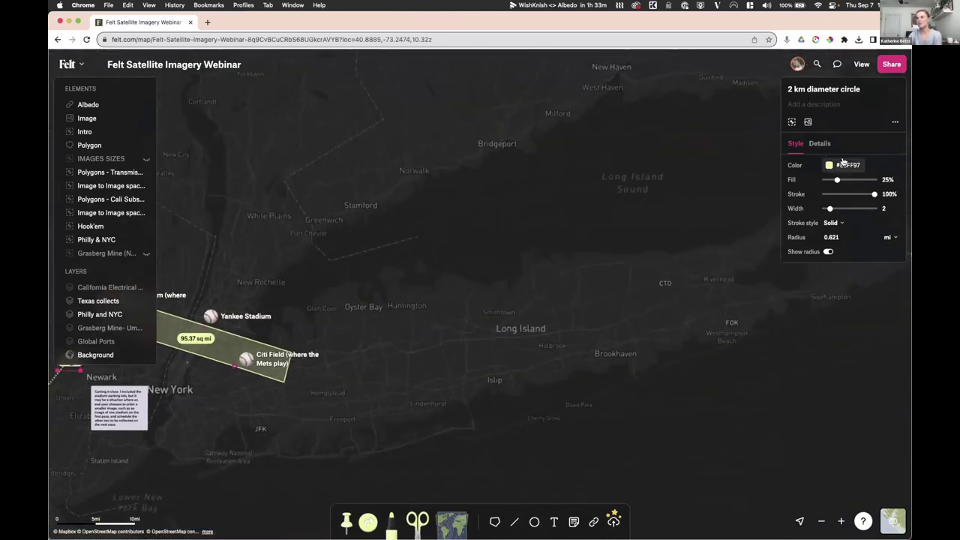
- Deselect the circle and examine the New York stadium footprint, its planning note and the spacing line, in full and up close
key(Escape)
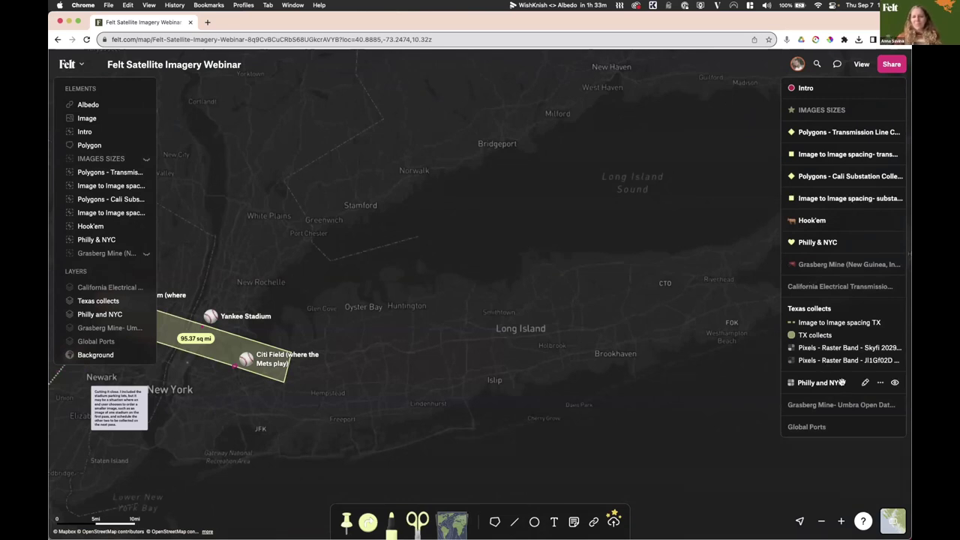
scroll(518, 369, left, 1)
scroll(524, 365, left, 2)
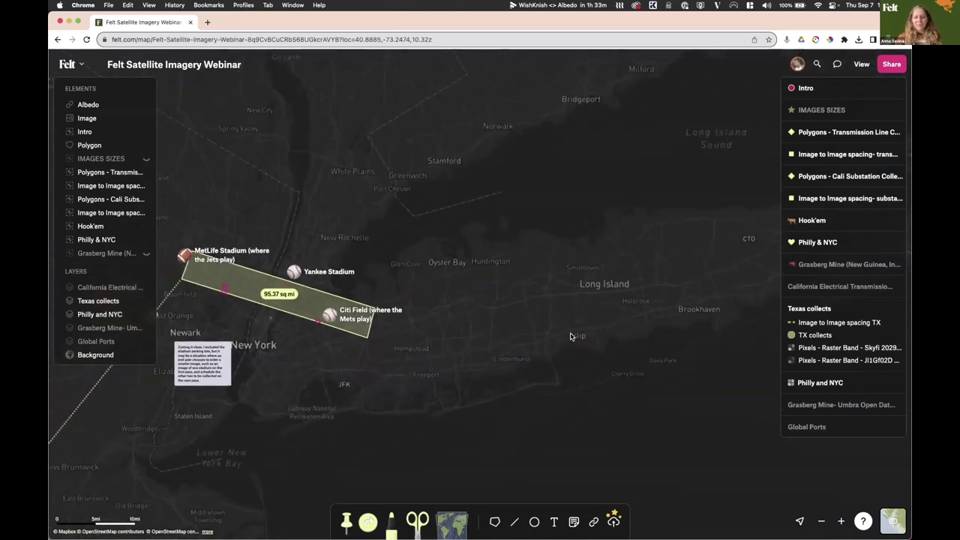
scroll(397, 388, left, 8)
scroll(512, 402, up, 2)
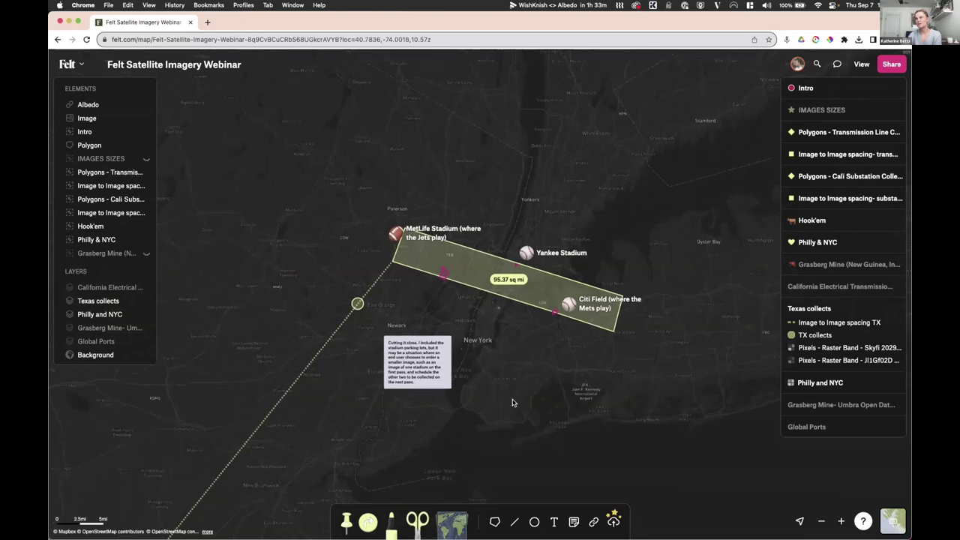
scroll(424, 298, up, 3)
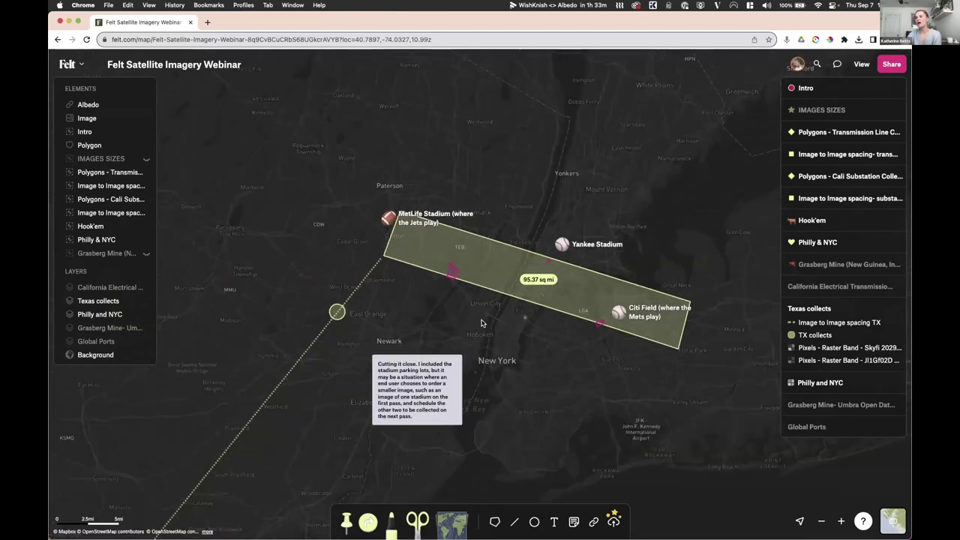
scroll(482, 323, up, 4)
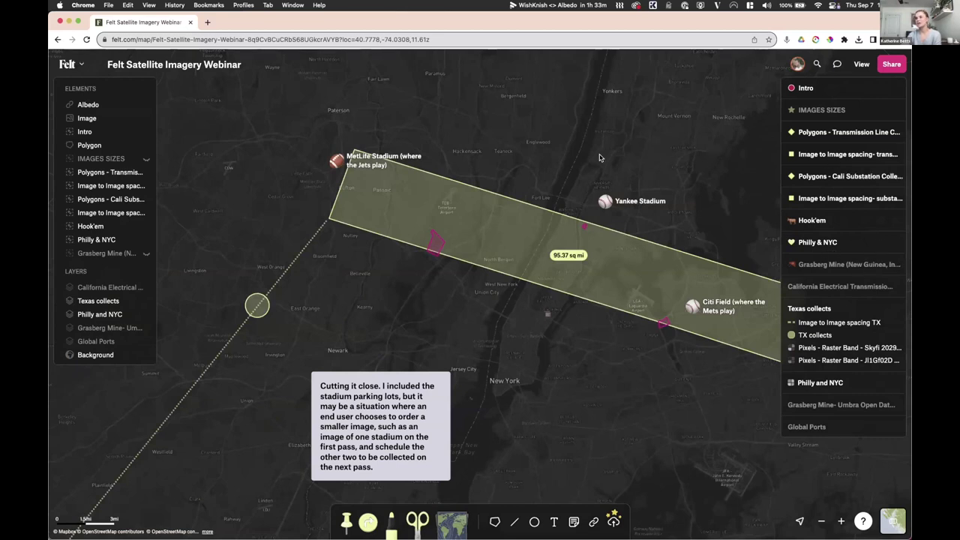
scroll(599, 158, up, 5)
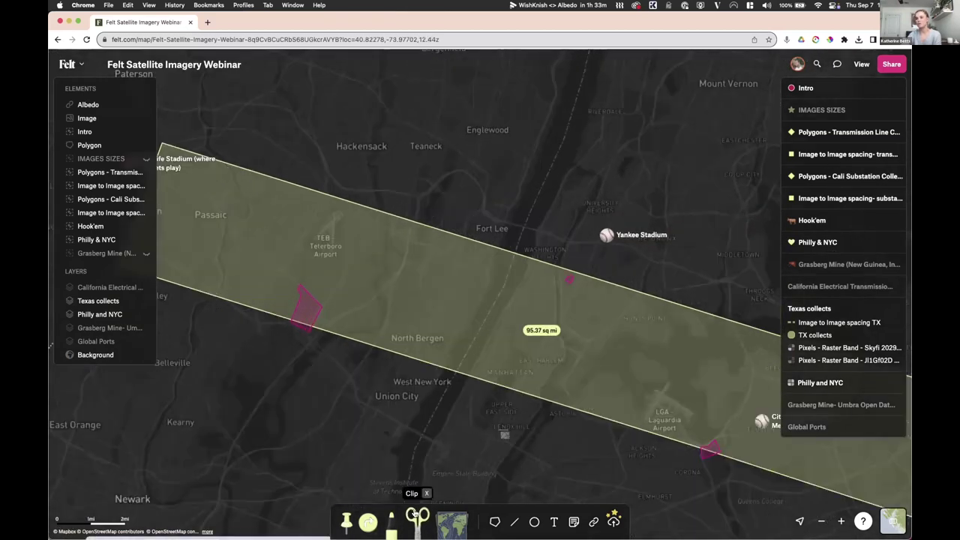
- Activate the Clip tool and preview the clippable city and neighborhood boundaries around Manhattan's Upper West Side and Central Park
click(416, 516)
scroll(471, 460, up, 5)
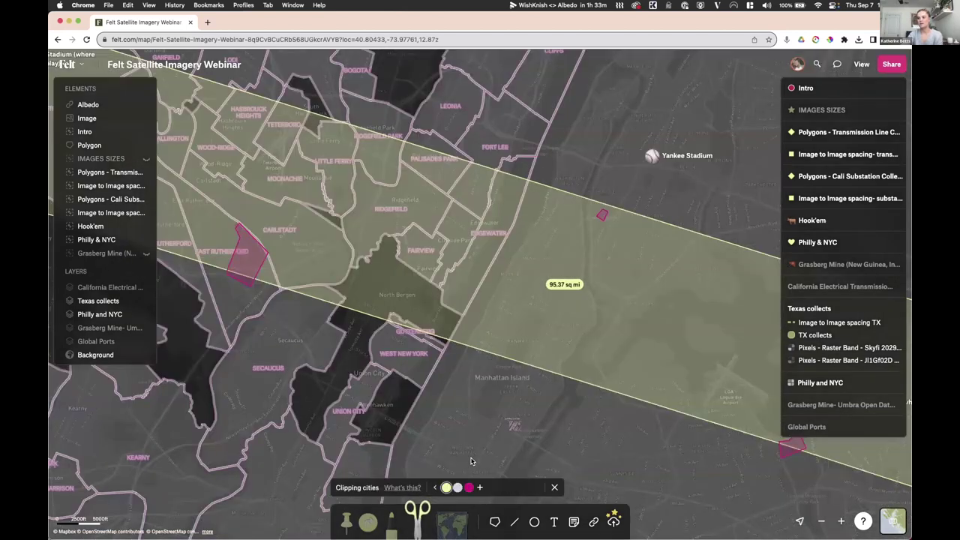
scroll(470, 460, up, 10)
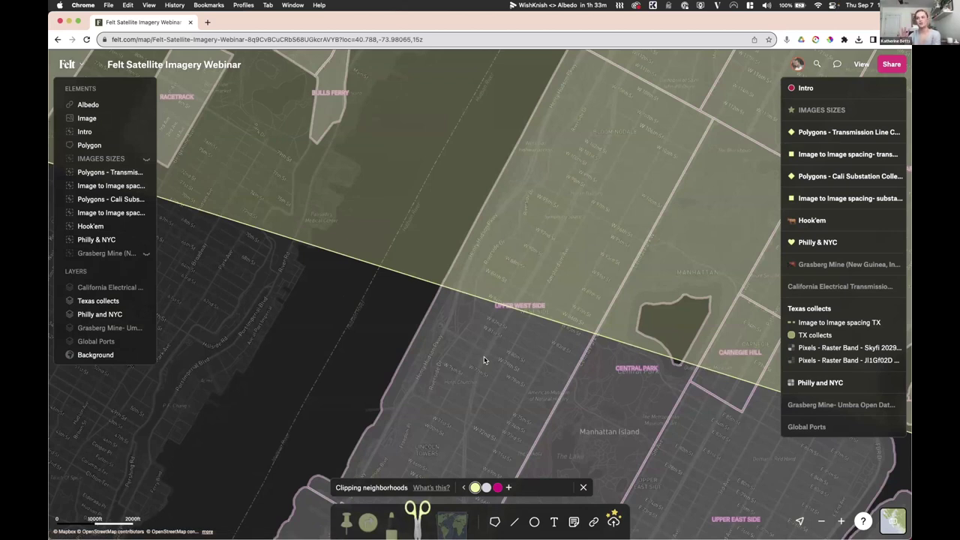
click(411, 512)
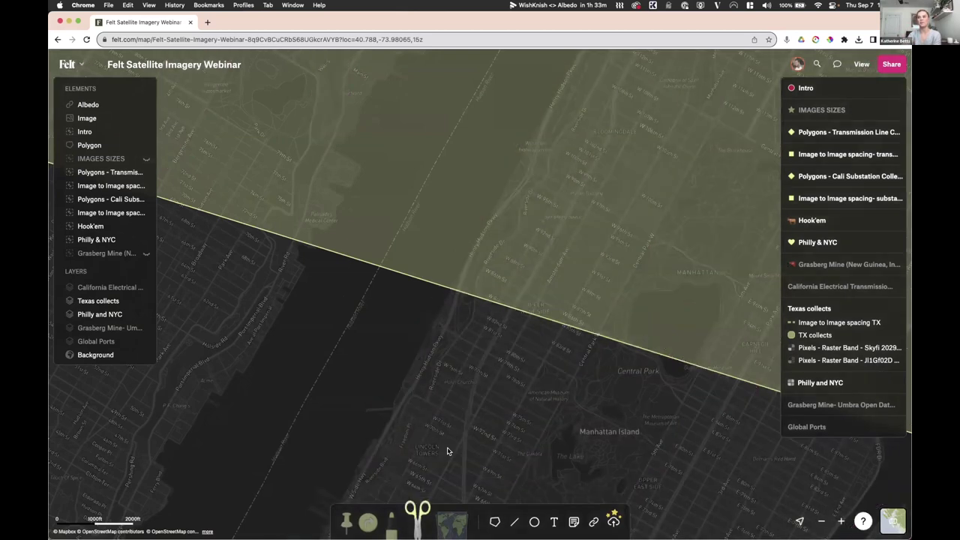
click(414, 515)
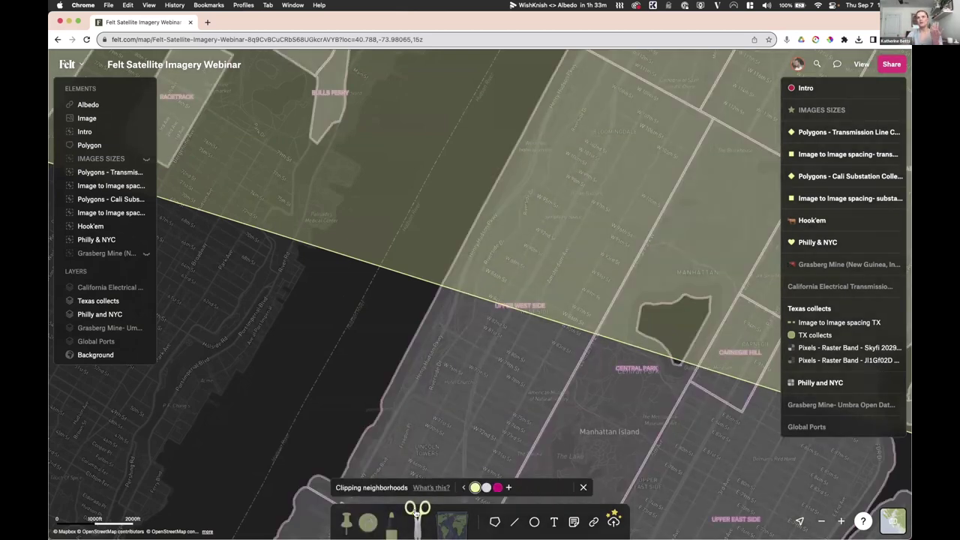
scroll(452, 433, up, 3)
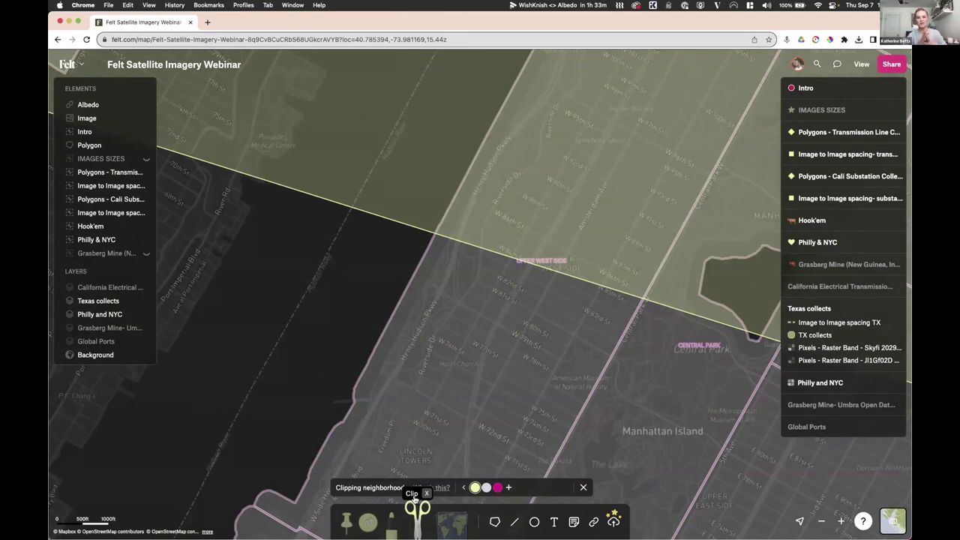
click(413, 497)
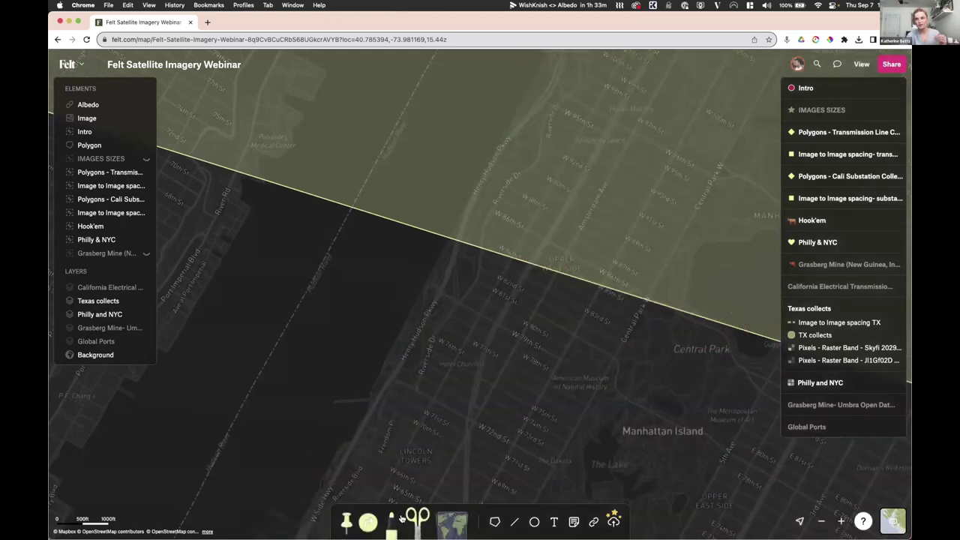
click(418, 516)
click(418, 517)
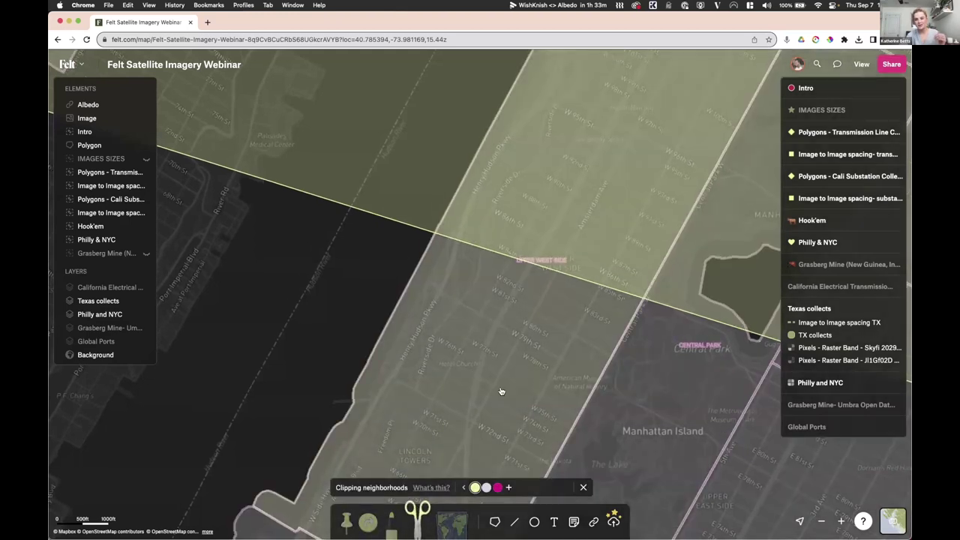
- Examine the clippable building outlines on the Upper West Side at street level and exit the Clip tool
scroll(500, 390, up, 5)
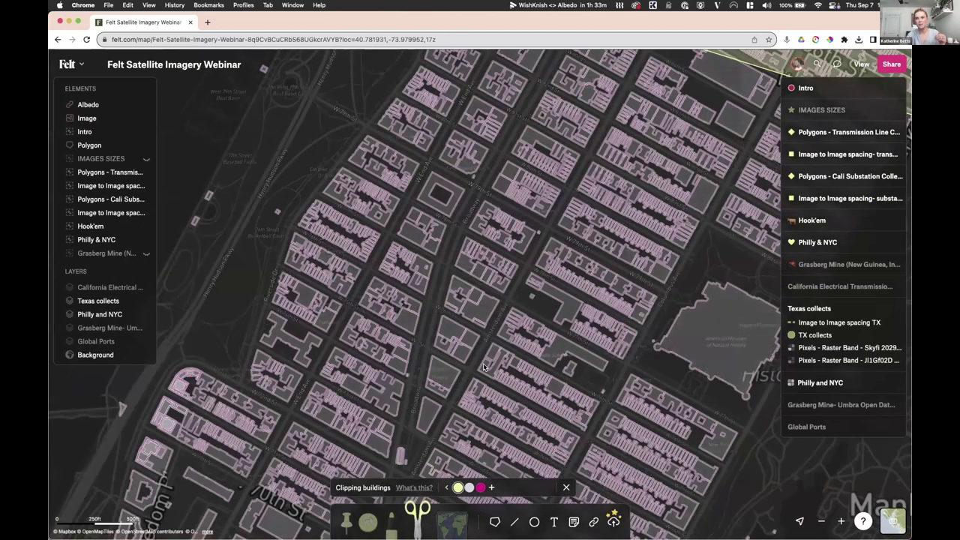
scroll(471, 315, up, 2)
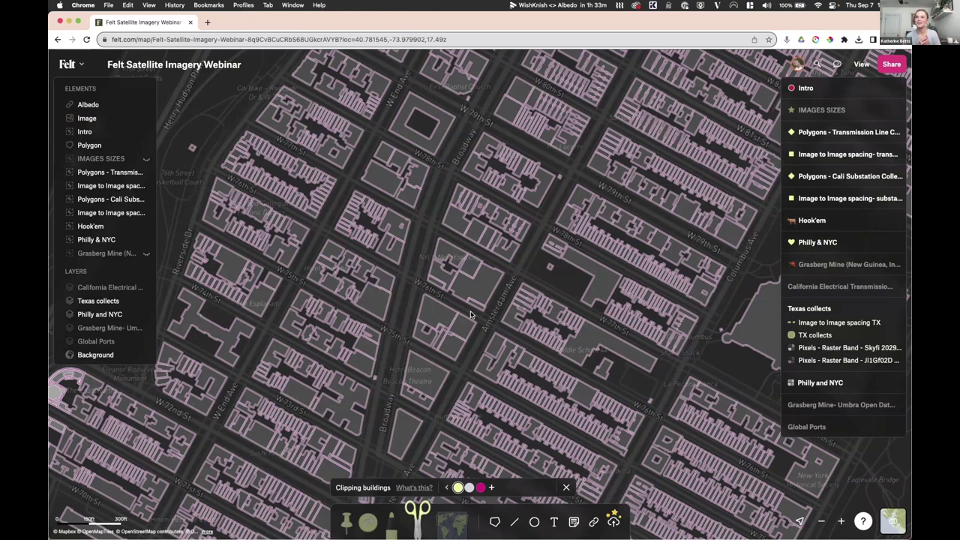
scroll(471, 310, up, 3)
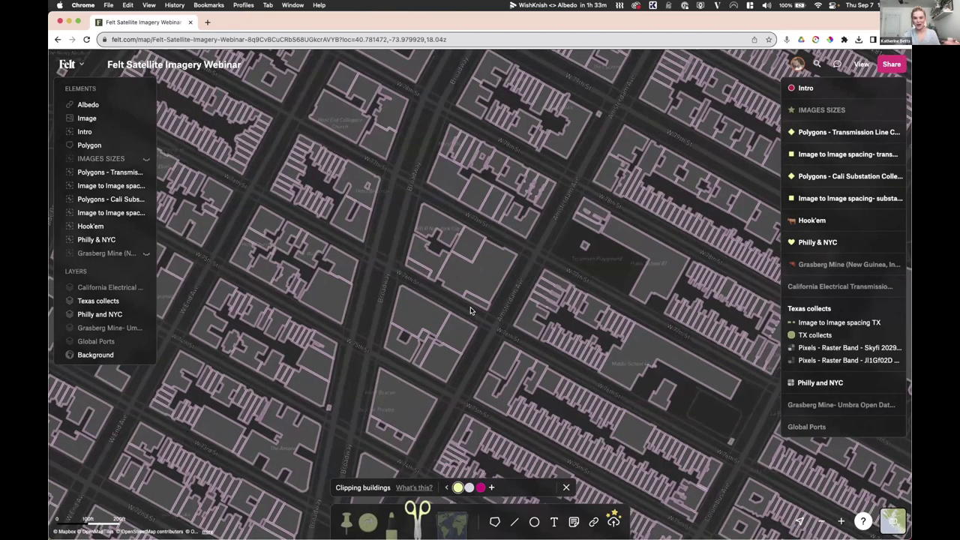
scroll(471, 314, up, 1)
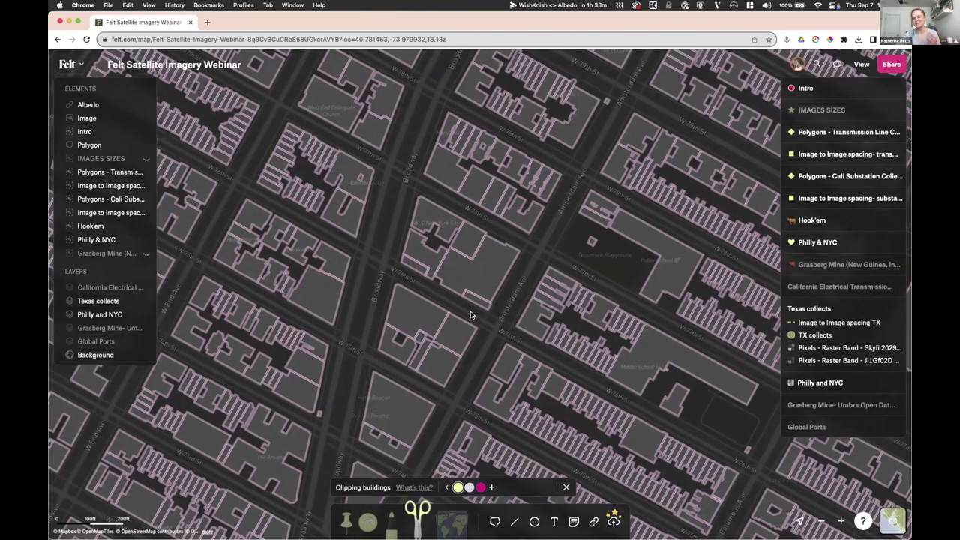
scroll(471, 315, up, 2)
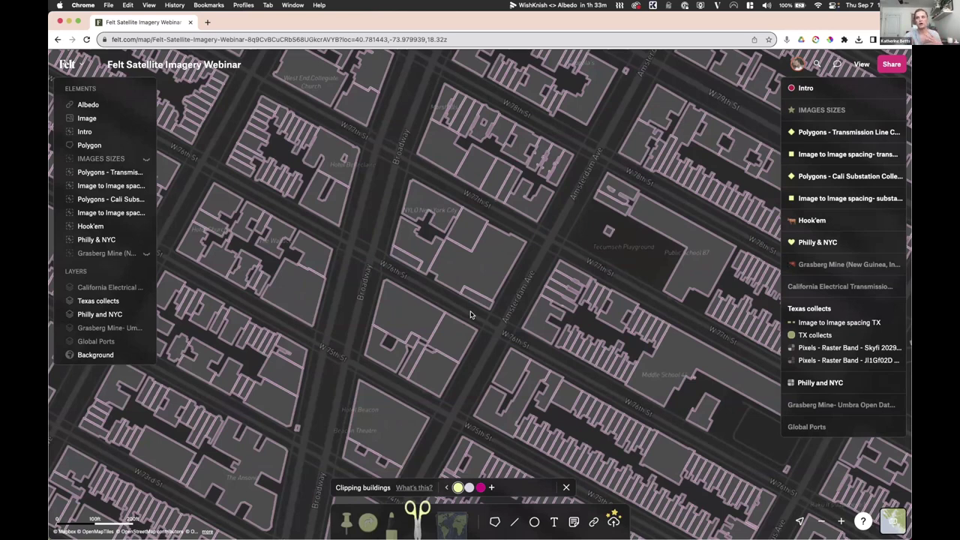
scroll(471, 314, down, 5)
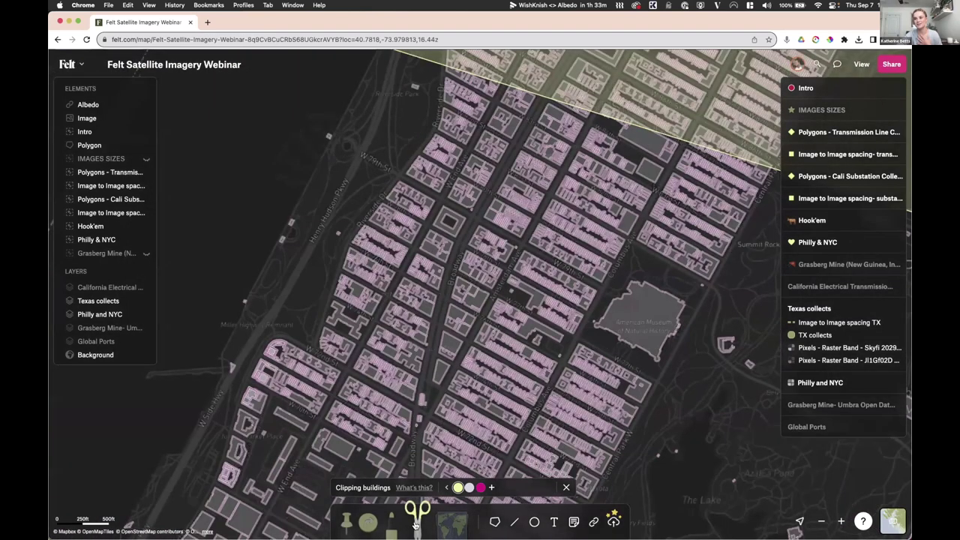
click(416, 525)
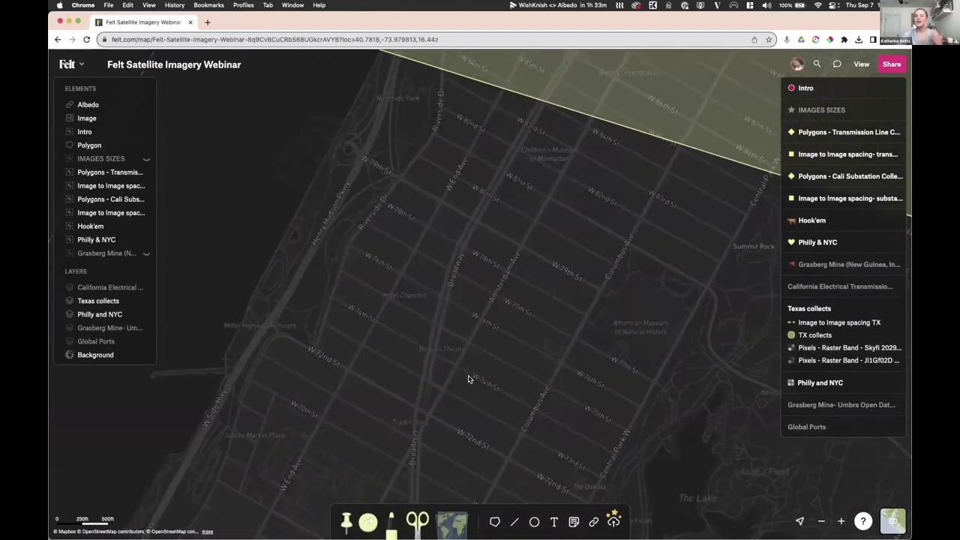
- Hide the Philly and NYC layer and show the Grasberg Mine Umbra Open Data layer
scroll(669, 382, down, 2)
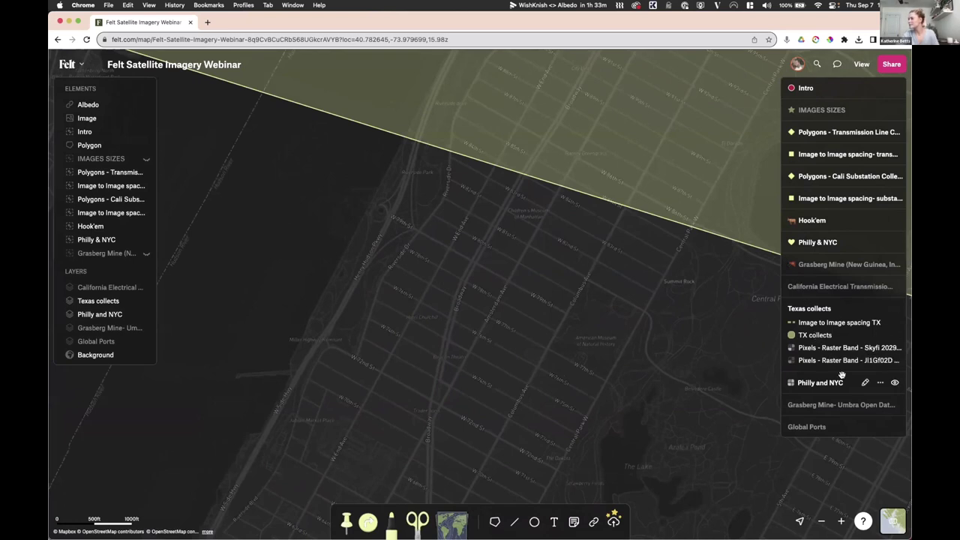
click(894, 382)
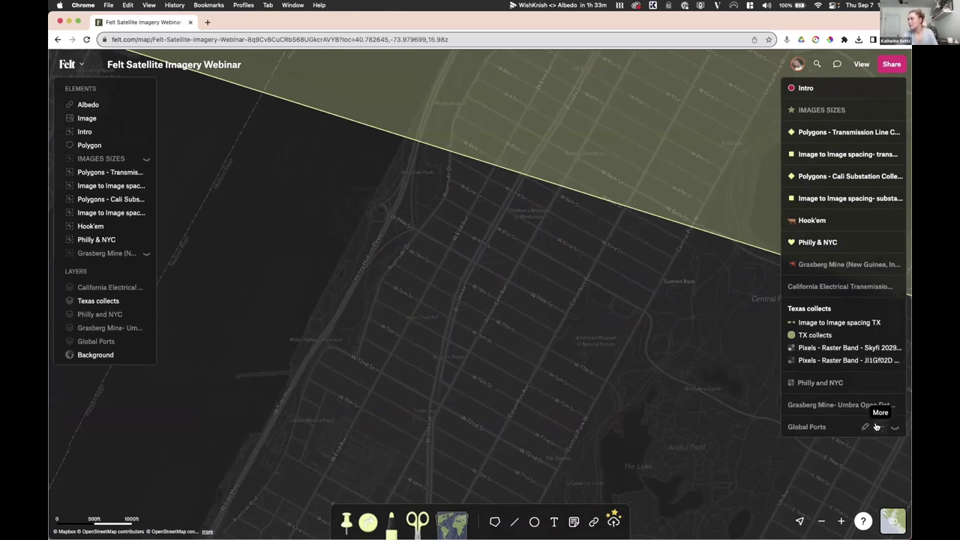
click(895, 405)
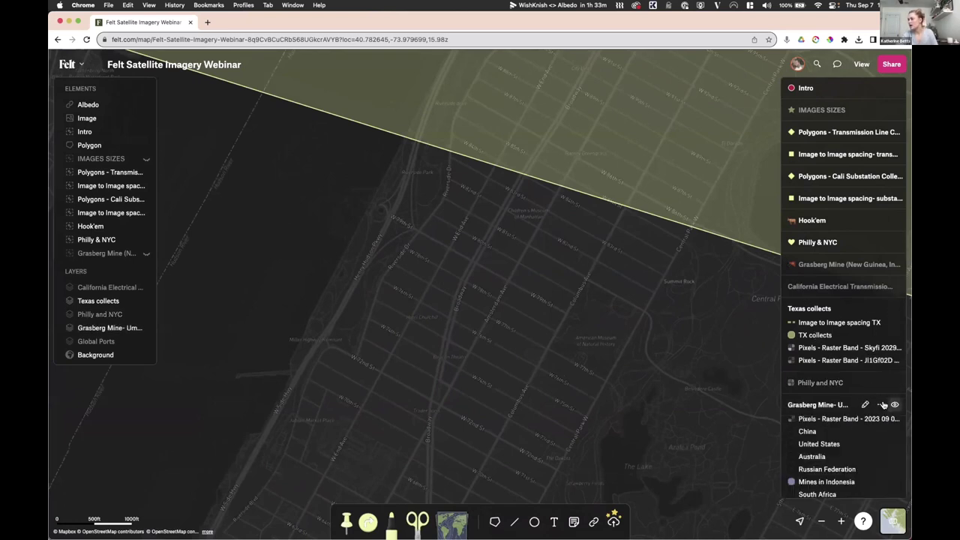
- Use Zoom to fit on the Grasberg Mine (New Guinea) group and bring Indonesia and New Guinea into view
click(879, 404)
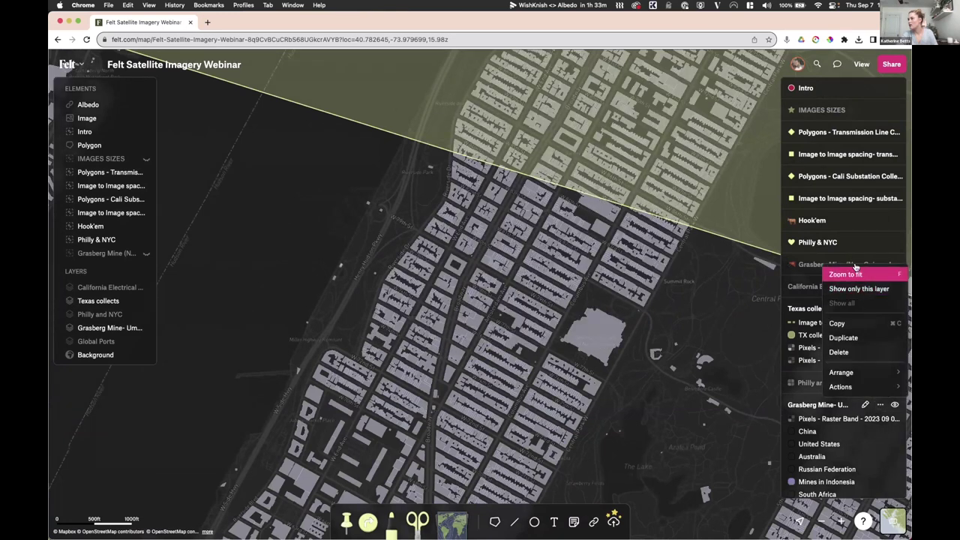
click(855, 274)
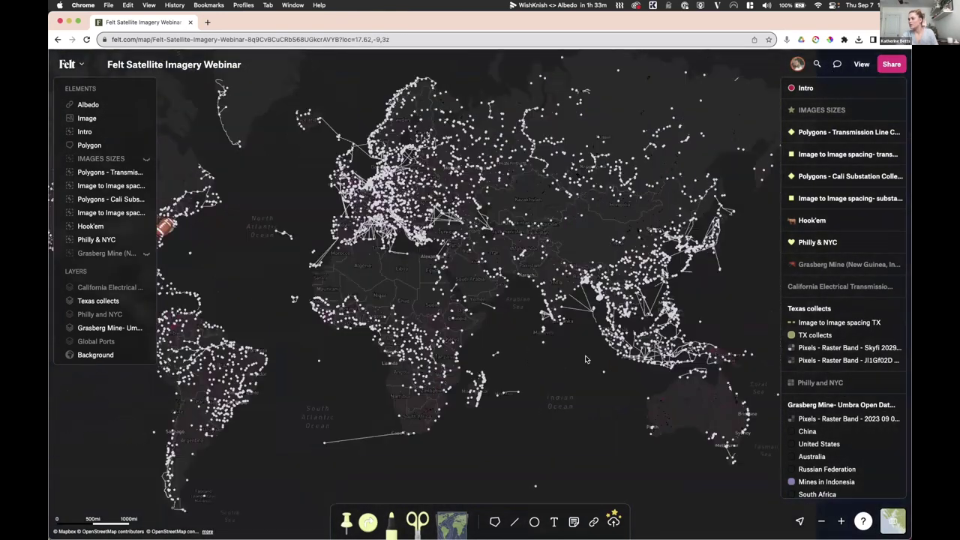
scroll(586, 359, up, 2)
scroll(653, 307, up, 2)
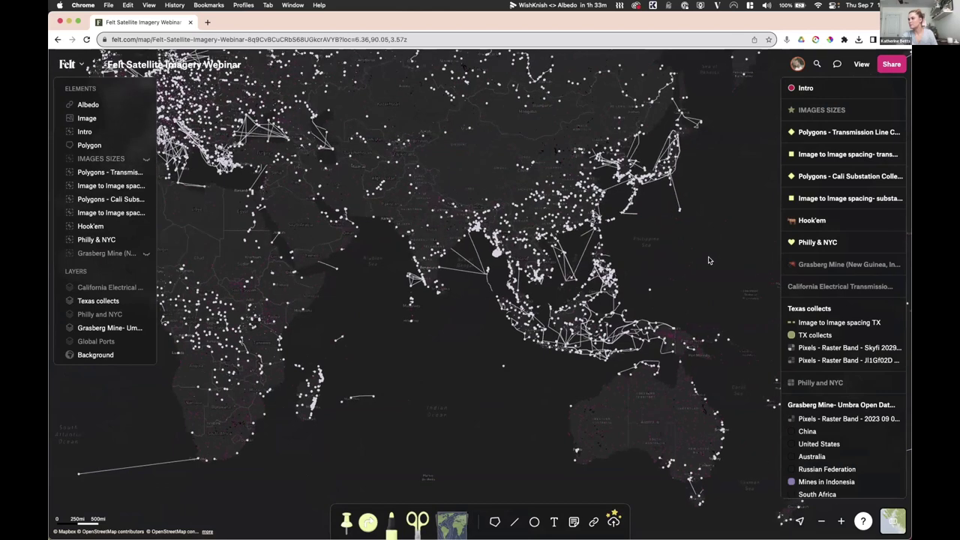
scroll(713, 260, up, 2)
scroll(635, 198, up, 2)
scroll(634, 197, down, 5)
scroll(622, 197, right, 3)
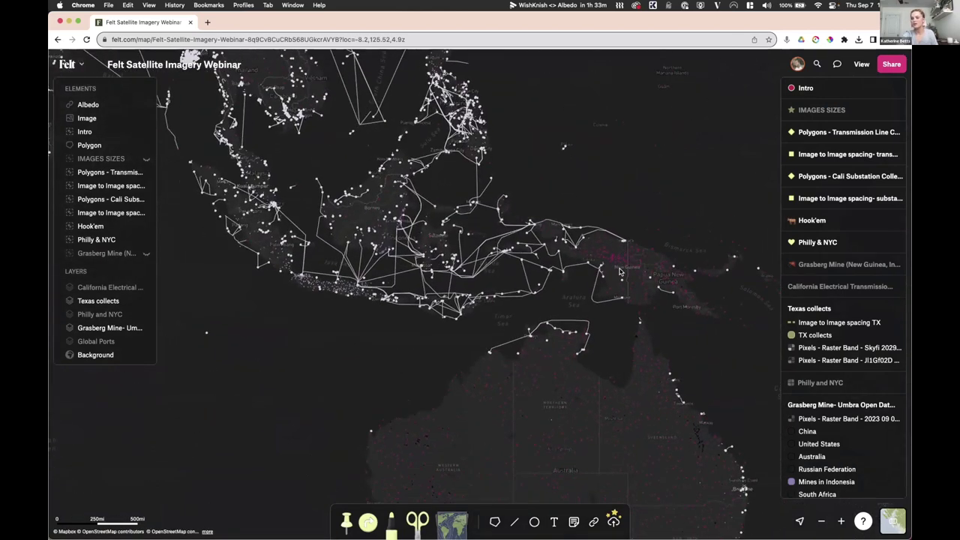
- Locate the purple Grasberg mine areas near Puncak Jaya in New Guinea's interior
scroll(620, 272, up, 5)
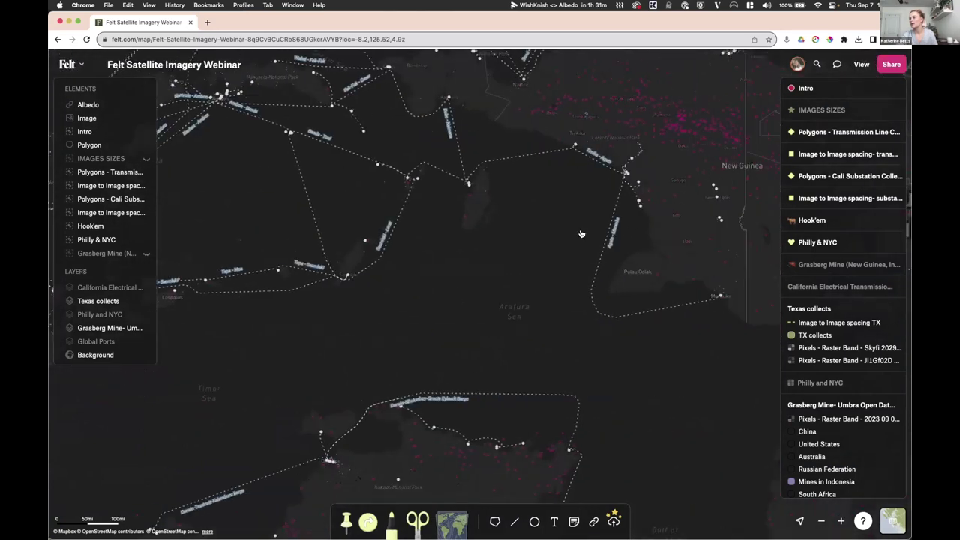
scroll(726, 330, right, 4)
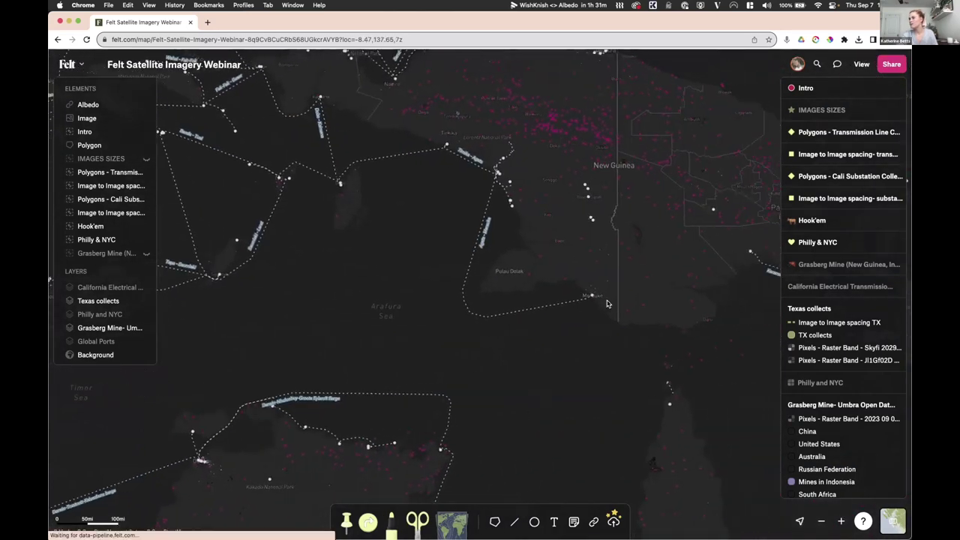
scroll(607, 303, up, 3)
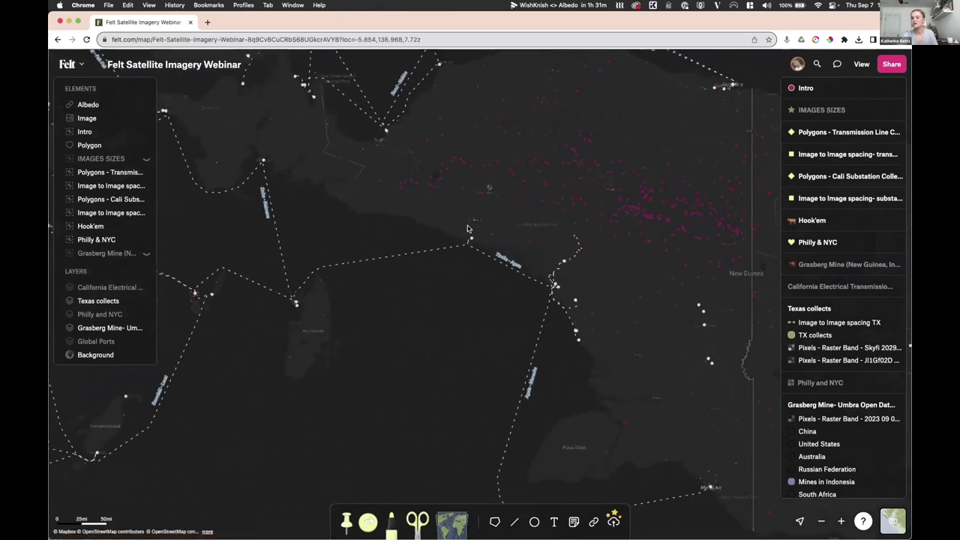
scroll(467, 228, up, 5)
scroll(592, 373, up, 5)
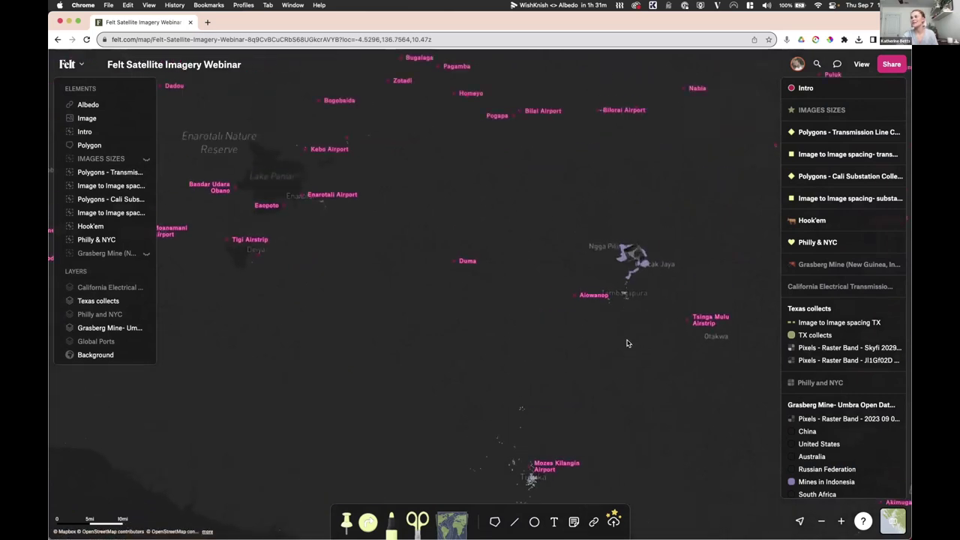
scroll(628, 344, up, 2)
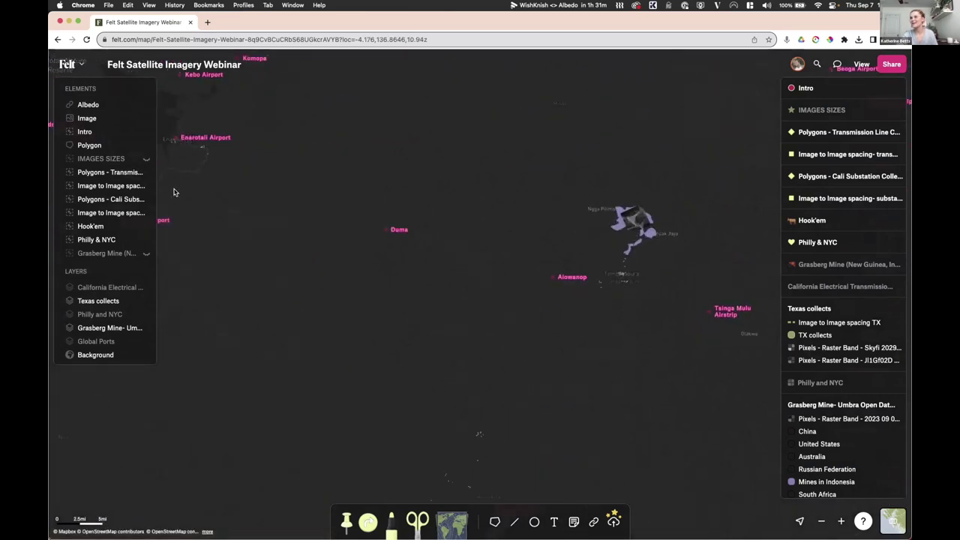
- Show the Grasberg Mine (New Guinea) element group and move its 2 km diameter circle west, clear of the mine image
click(891, 266)
scroll(640, 306, up, 2)
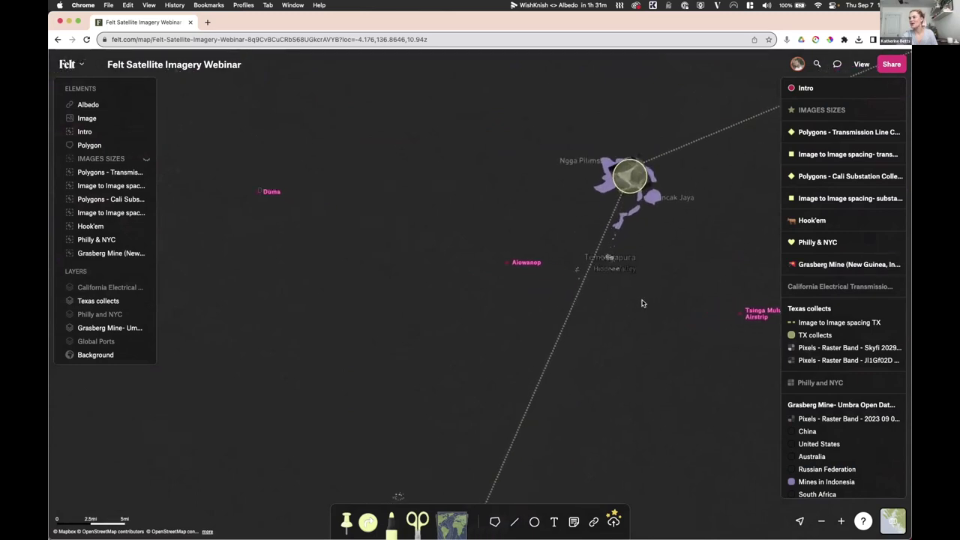
click(625, 176)
scroll(626, 165, up, 2)
drag(626, 165, 553, 167)
scroll(641, 195, up, 3)
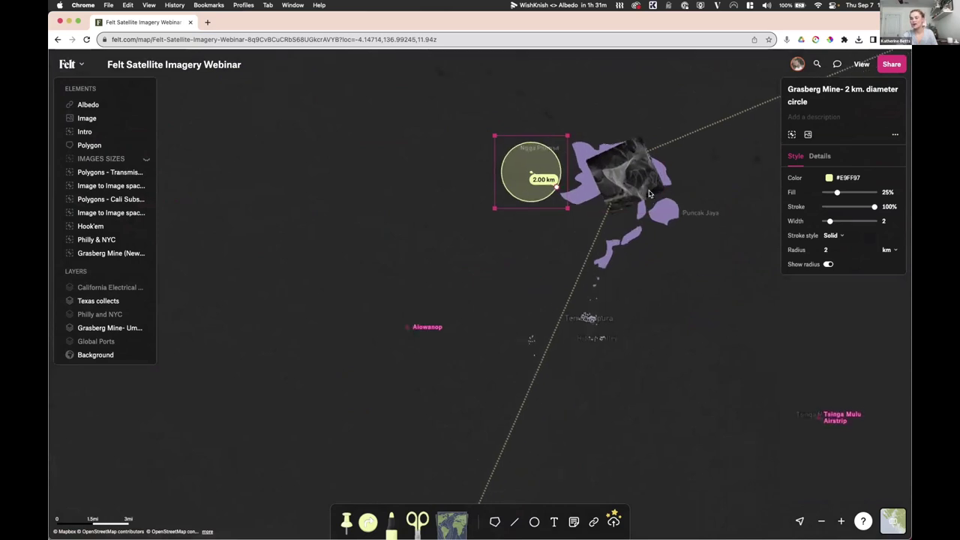
click(626, 172)
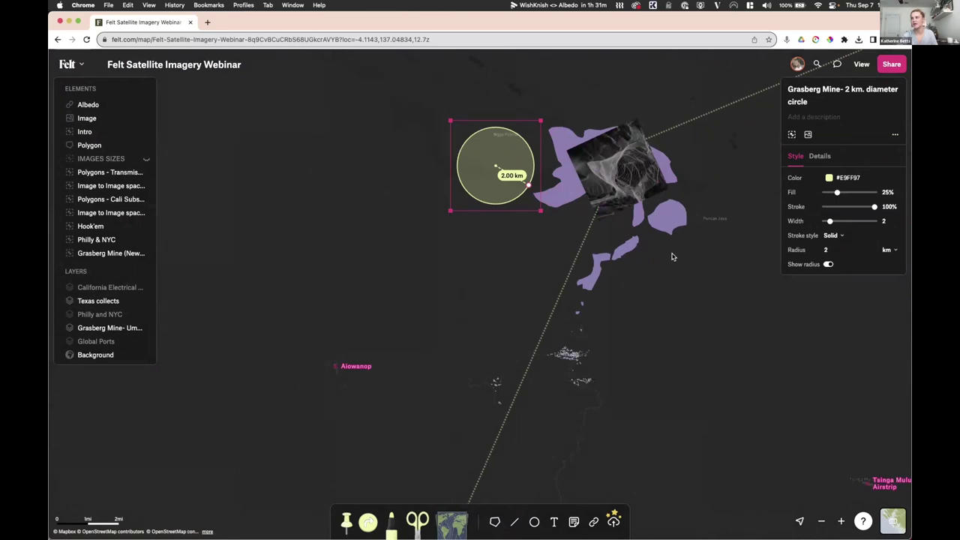
- Deselect the circle and examine the distance line from the Grasberg mine to the coastal rectangle, the dashed routes and the Umbra note
click(719, 329)
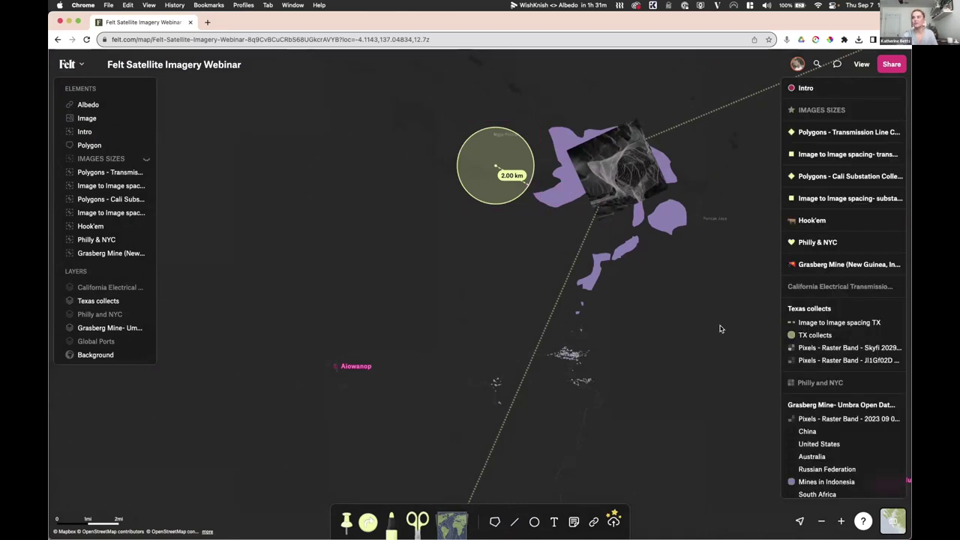
scroll(707, 329, down, 2)
scroll(660, 327, up, 2)
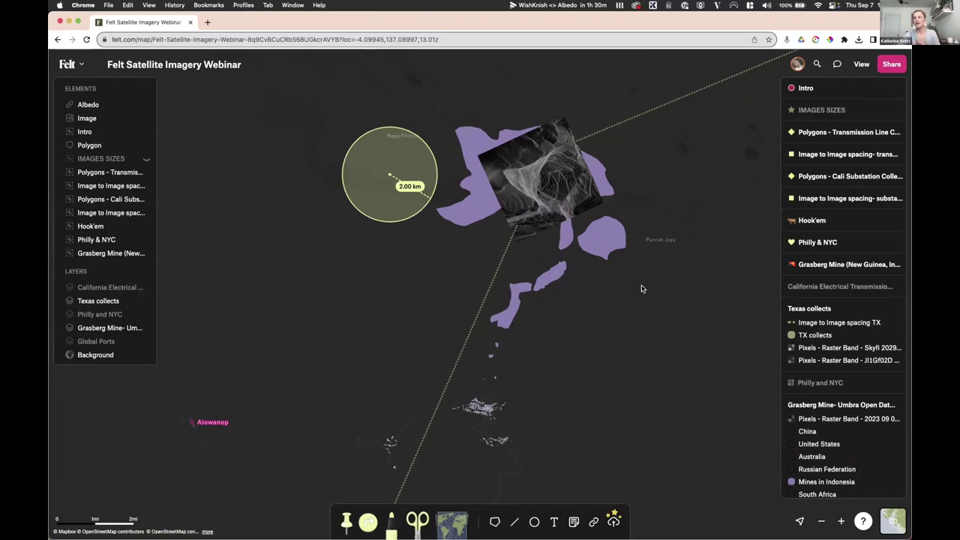
scroll(642, 287, down, 3)
scroll(642, 287, down, 5)
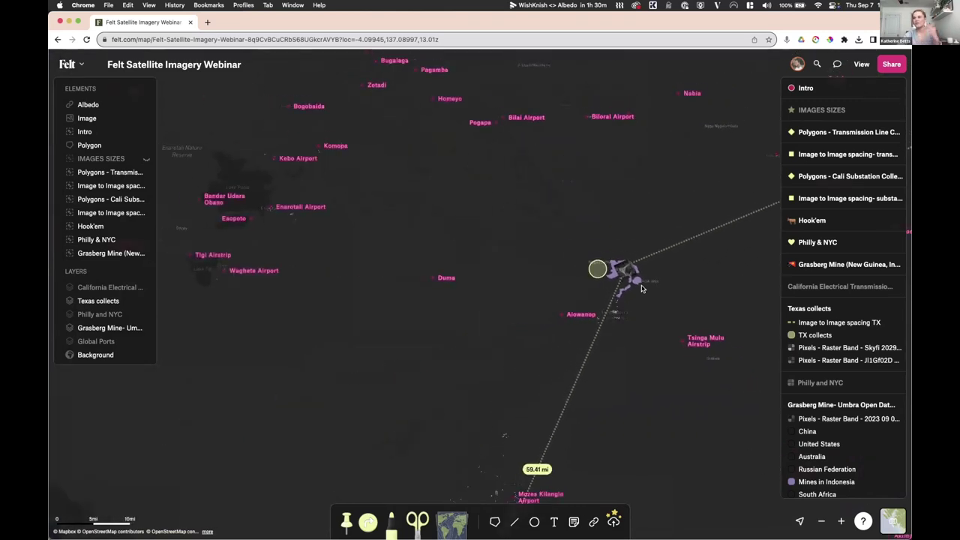
scroll(621, 354, down, 2)
drag(666, 395, 606, 255)
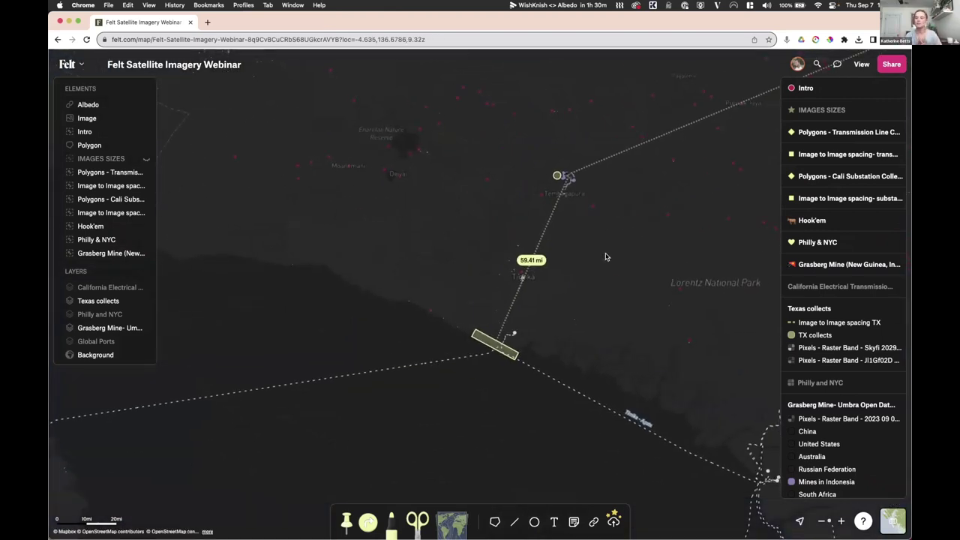
scroll(604, 253, down, 2)
drag(619, 278, 618, 223)
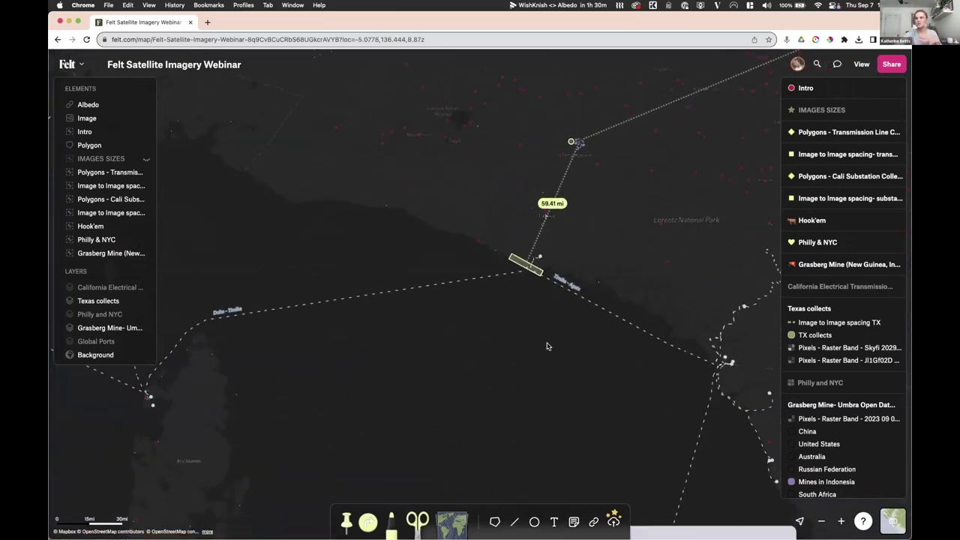
scroll(547, 345, down, 2)
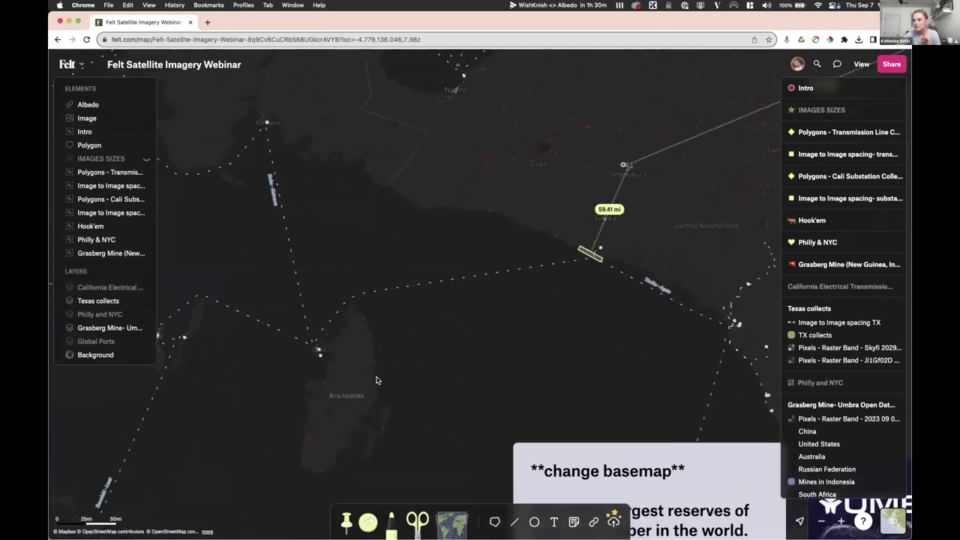
scroll(376, 380, up, 3)
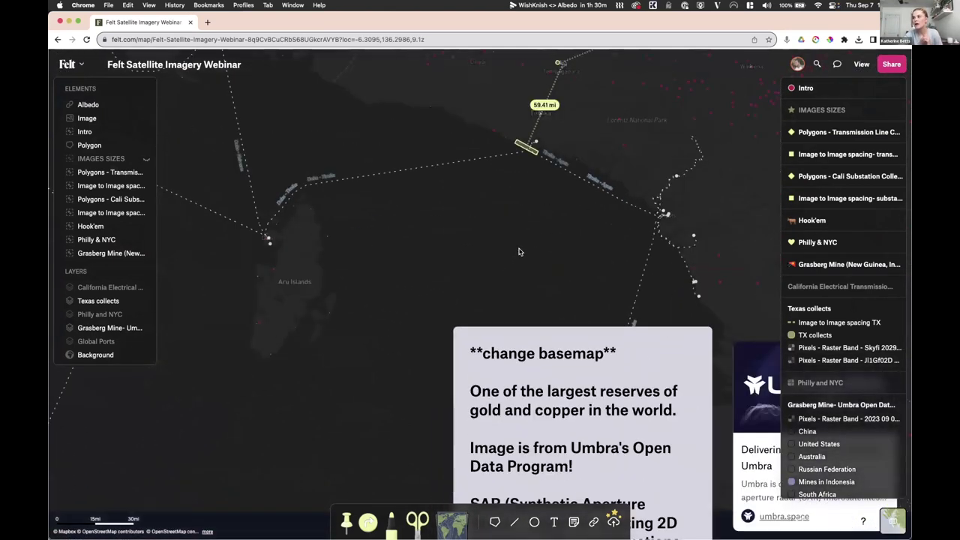
scroll(519, 251, down, 3)
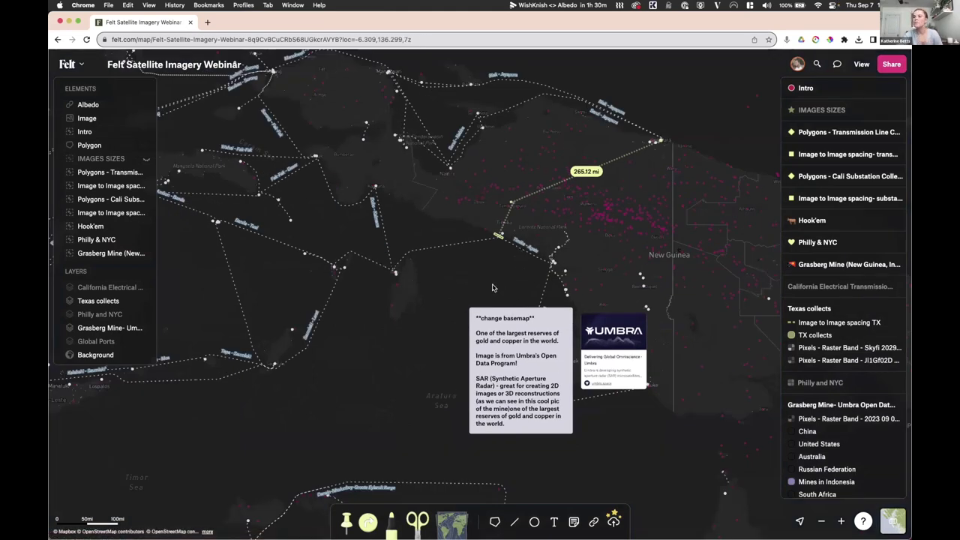
scroll(498, 274, right, 2)
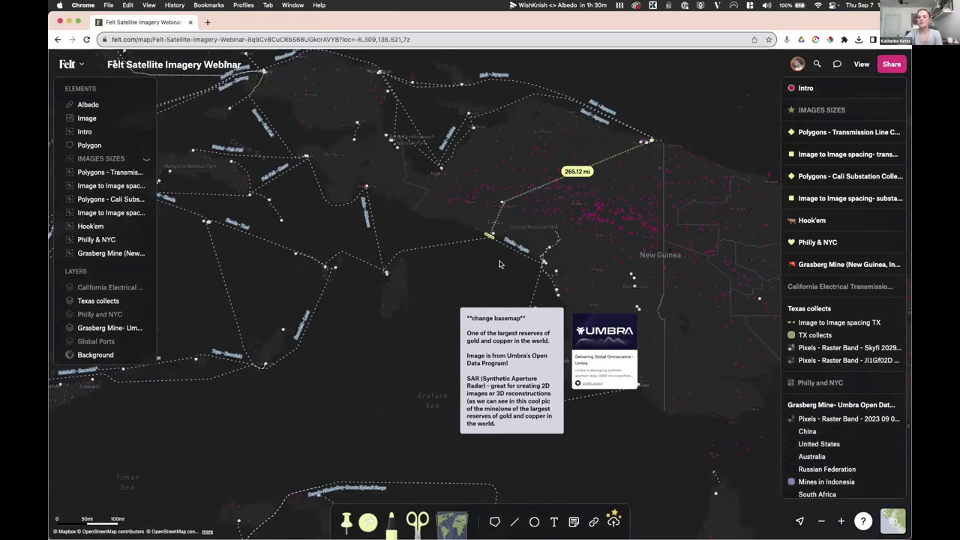
scroll(500, 264, down, 5)
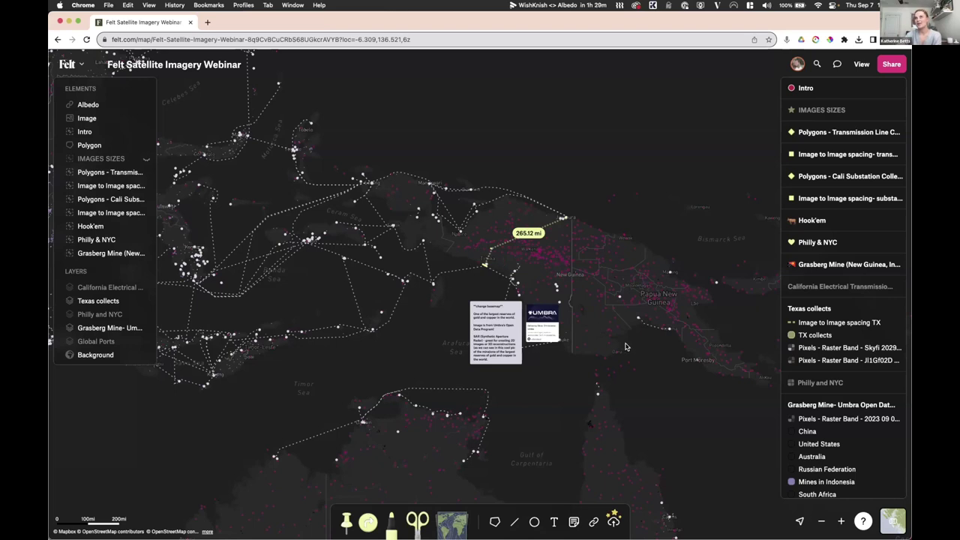
- Inspect the Image to image spacing-New Guinea line from the mine to the north coast and the surrounding map of Indonesia and New Guinea
click(503, 243)
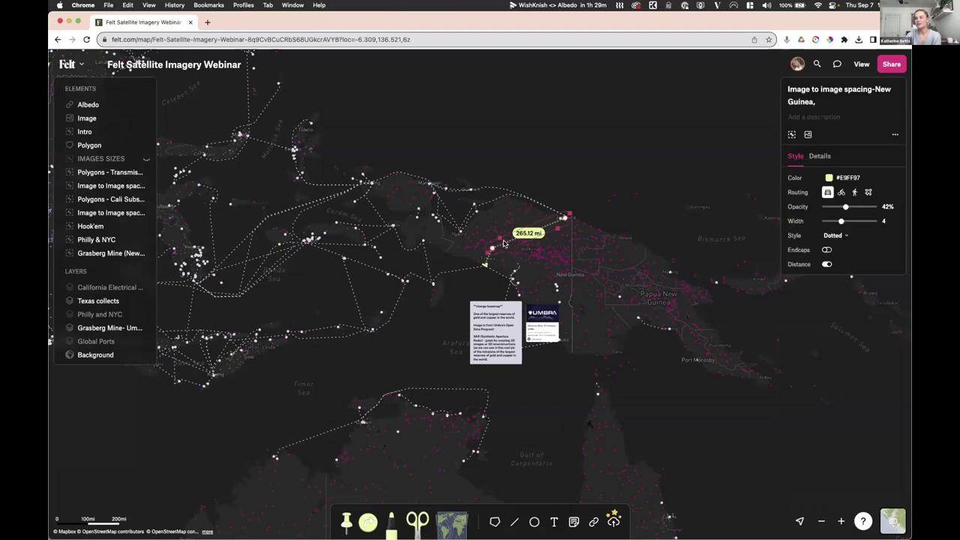
click(503, 187)
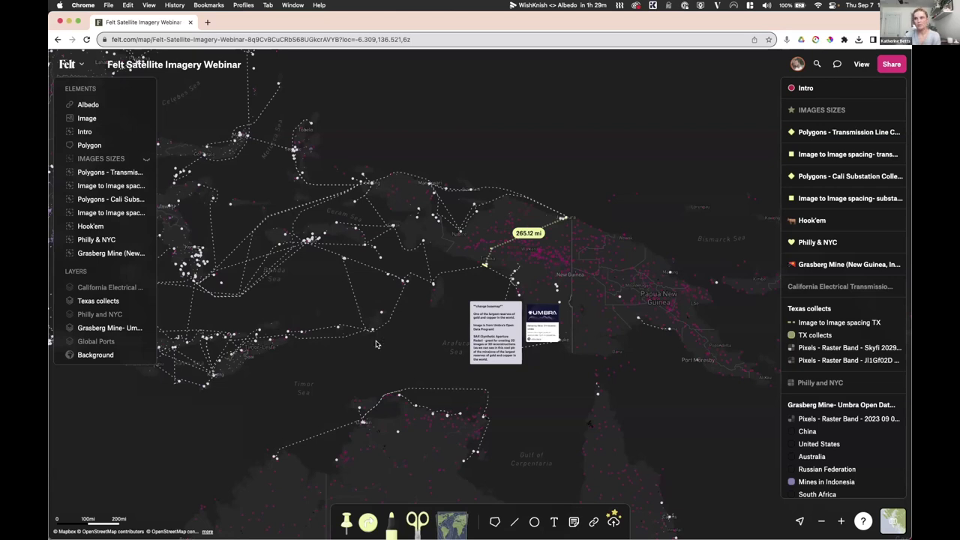
scroll(402, 344, up, 3)
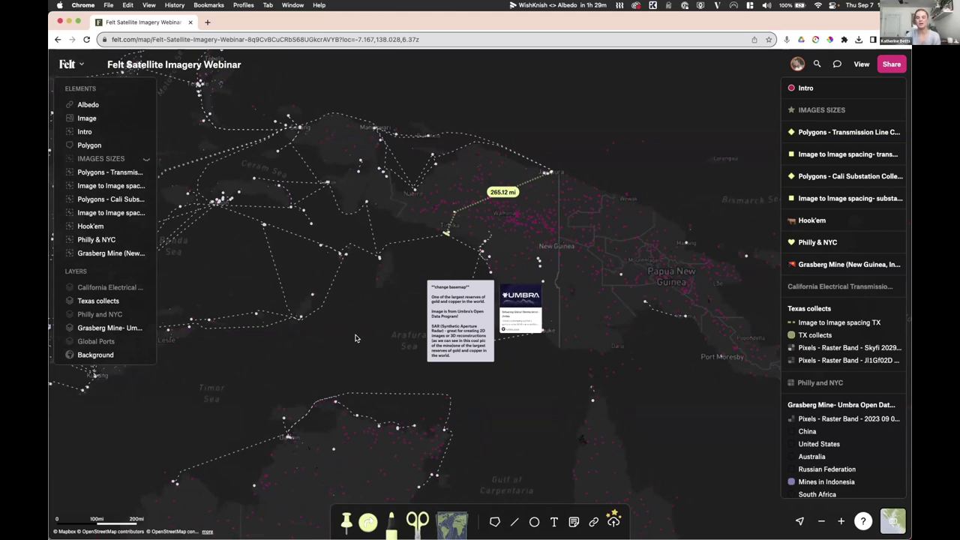
scroll(355, 340, up, 3)
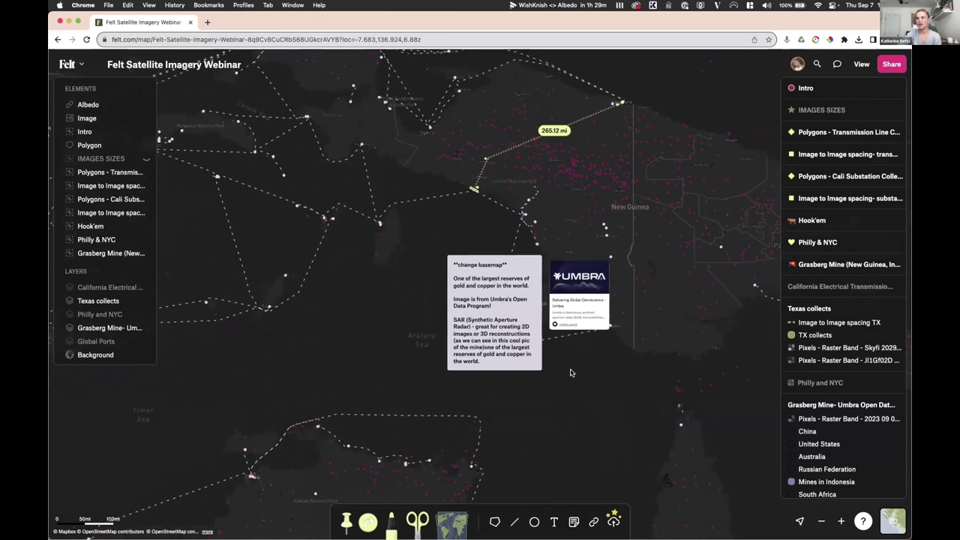
scroll(570, 368, down, 5)
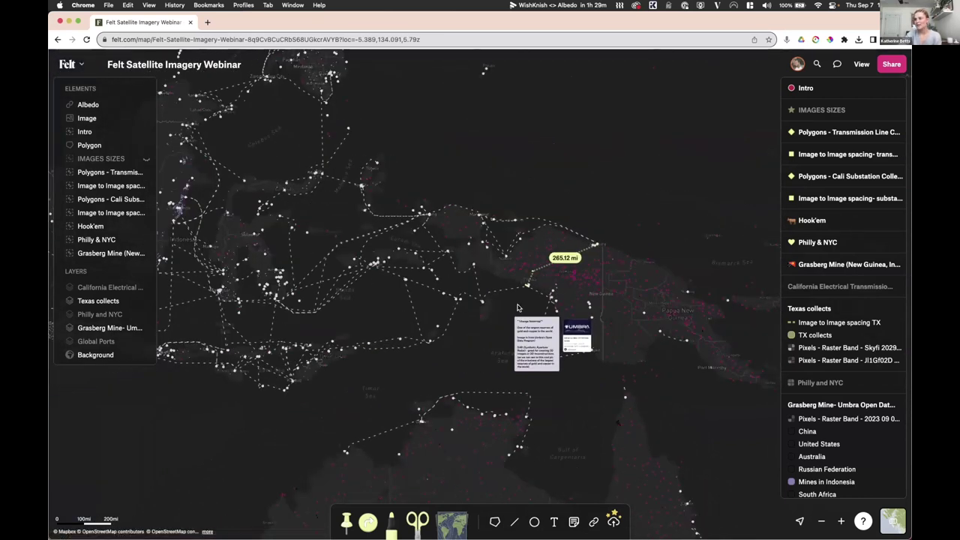
scroll(500, 293, up, 3)
scroll(500, 293, up, 2)
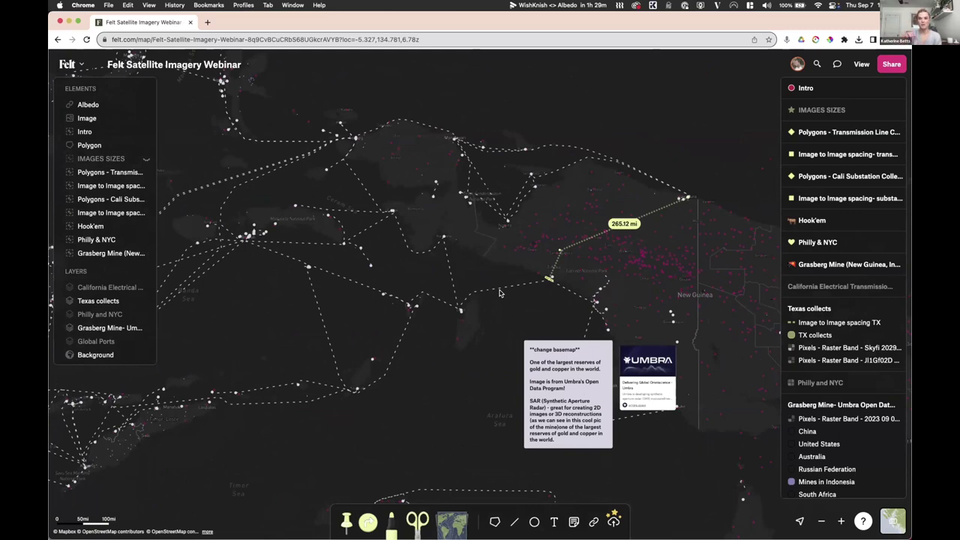
- Show the Add layer from URL dialog and close it without adding a layer
click(71, 65)
mouse_move(83, 210)
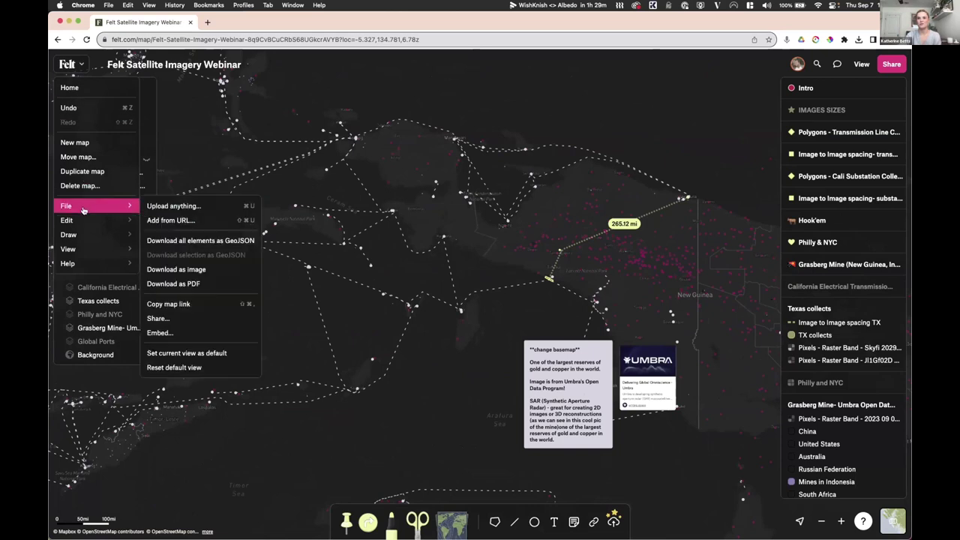
click(170, 221)
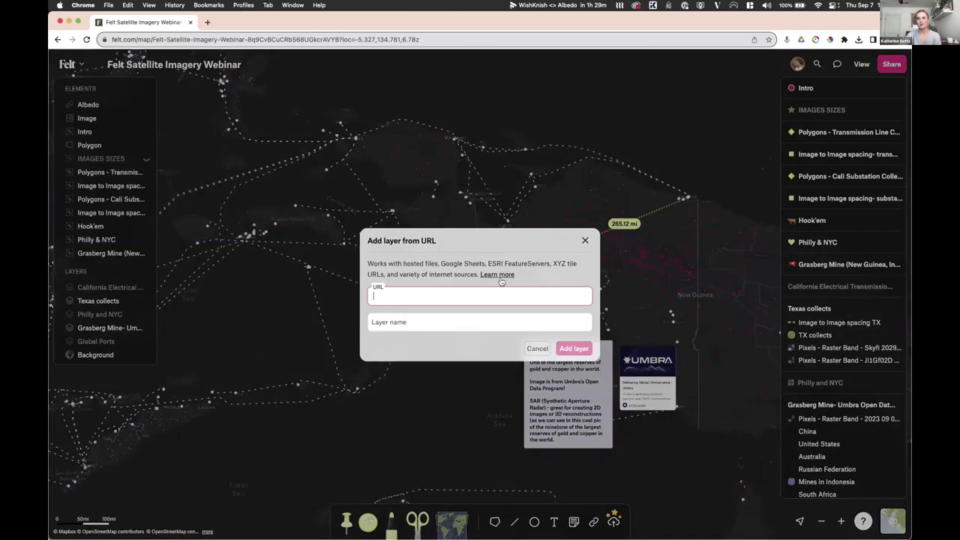
click(584, 240)
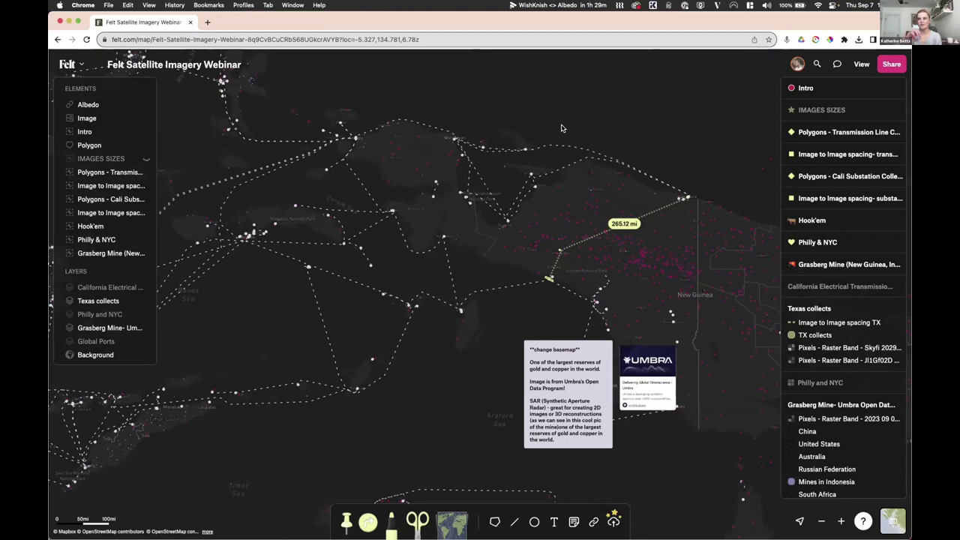
- Change the map background to Satellite and bring the Grasberg mine area into view
click(887, 518)
click(849, 436)
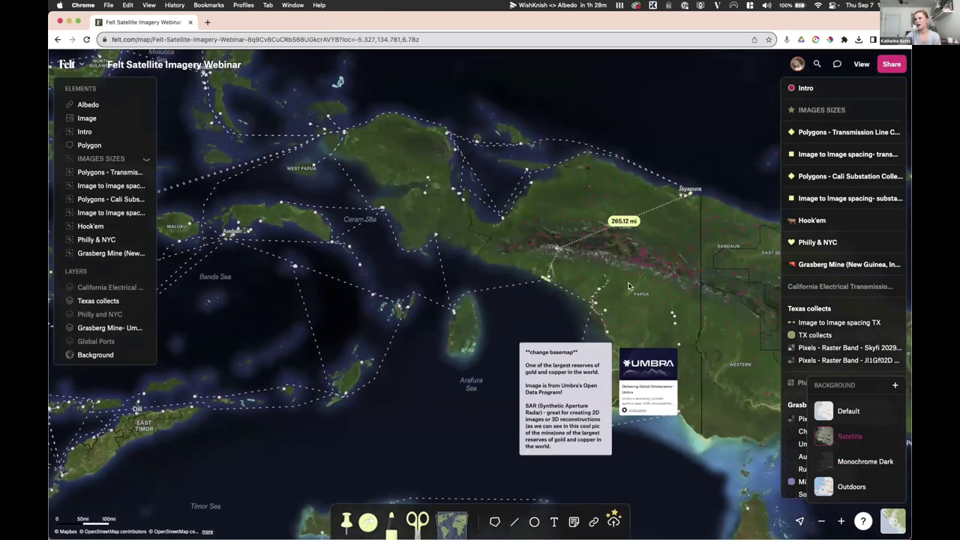
scroll(604, 283, up, 5)
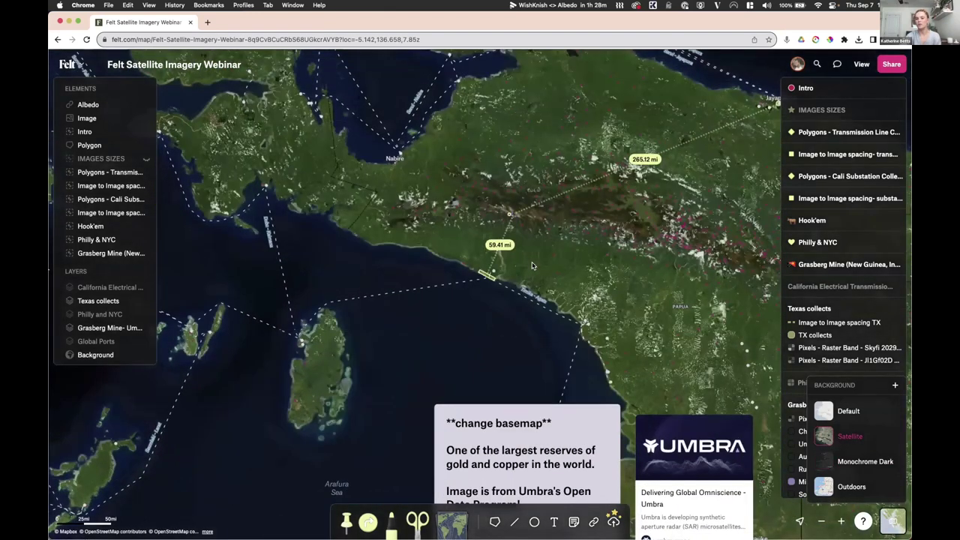
scroll(532, 265, up, 6)
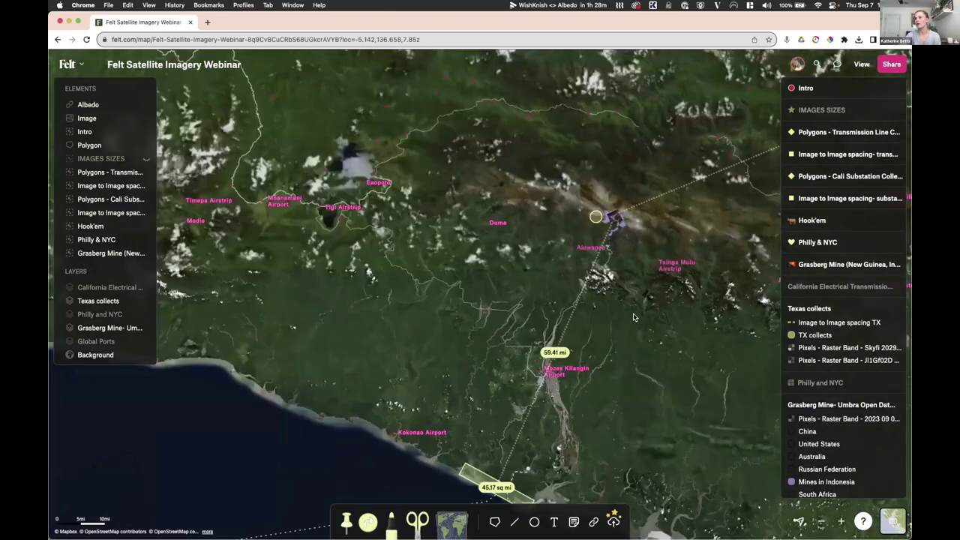
scroll(633, 316, up, 10)
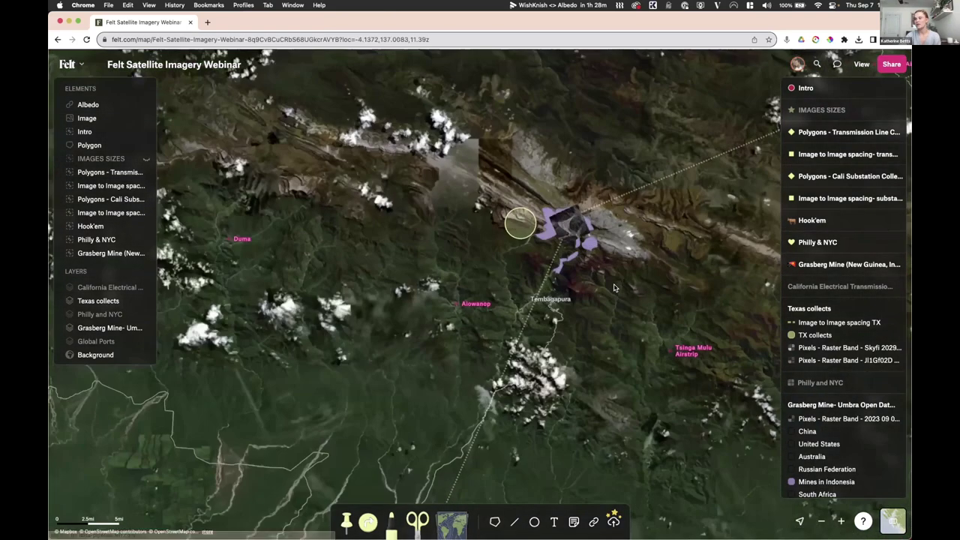
scroll(614, 287, up, 2)
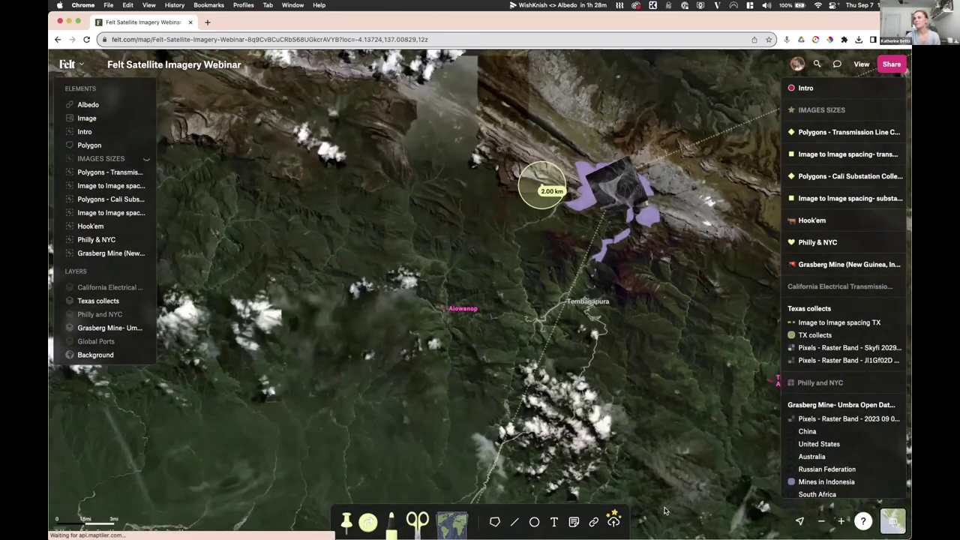
- Move the Grasberg Mine 2 km diameter circle east onto the mine image and deselect it
click(538, 179)
drag(538, 178, 614, 179)
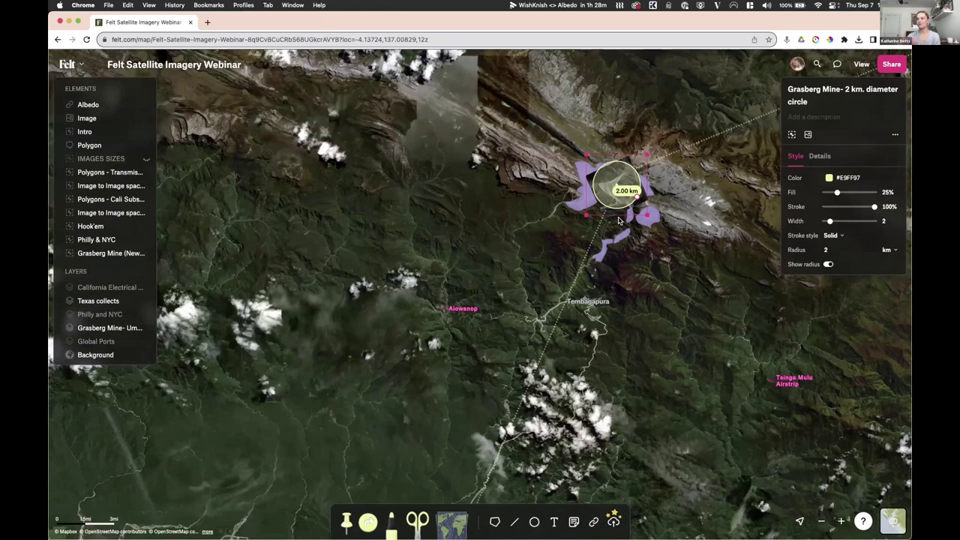
scroll(619, 220, down, 10)
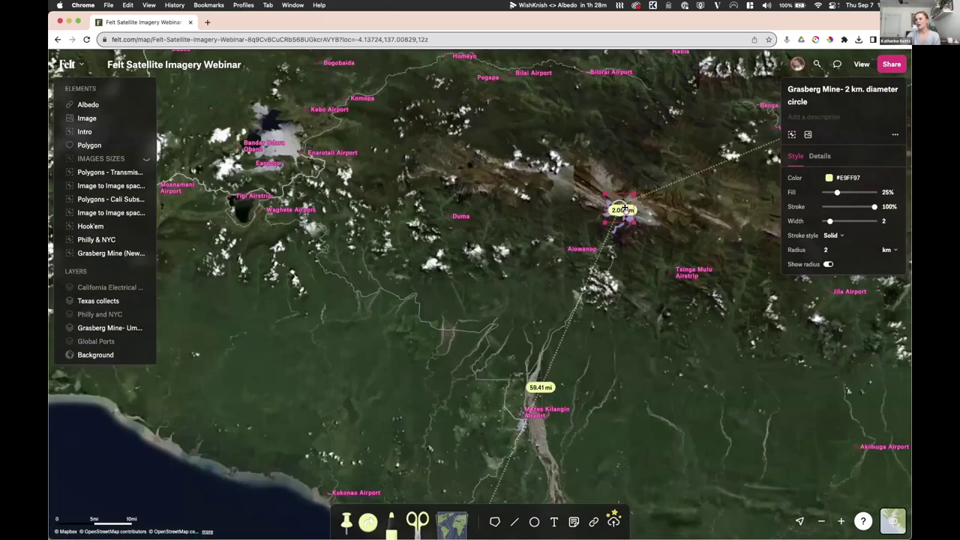
scroll(619, 213, down, 5)
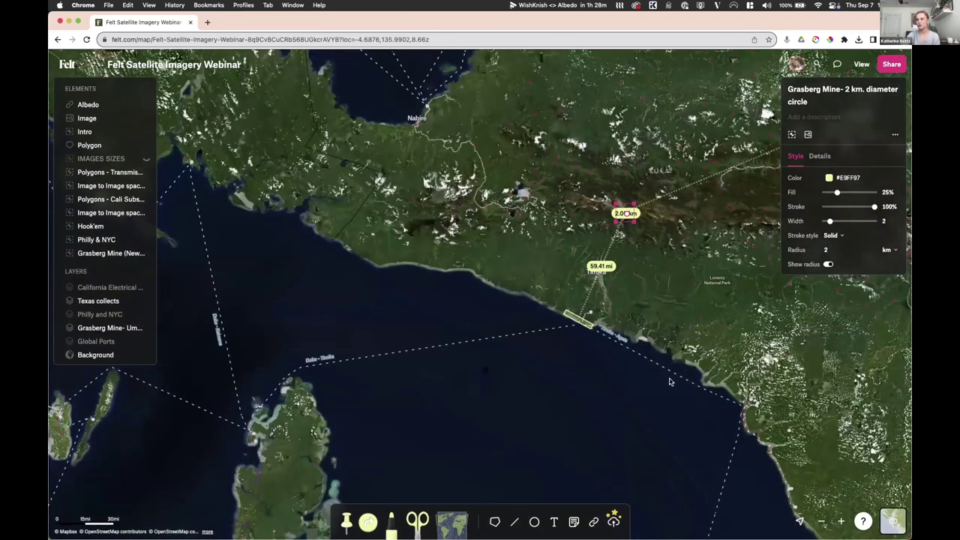
click(722, 281)
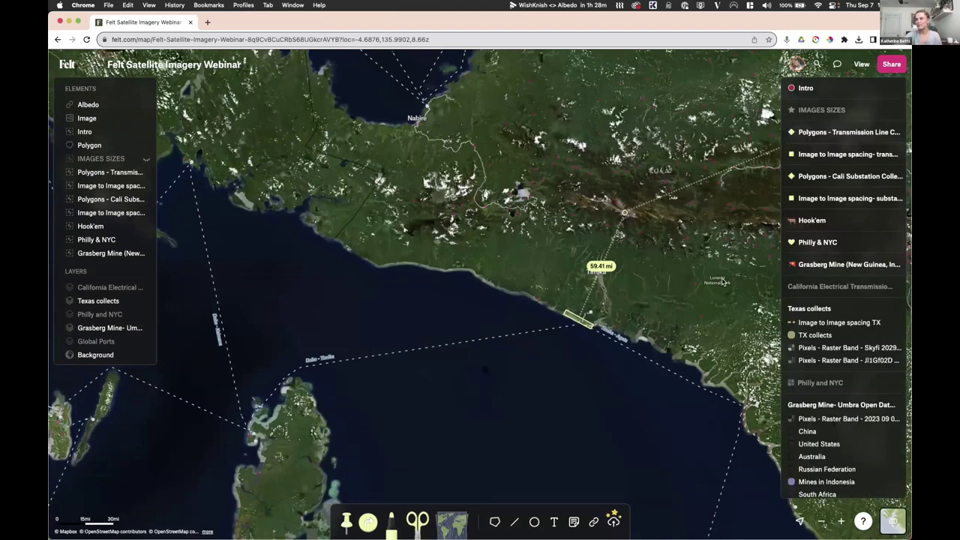
- Look through the Grasberg Mine Umbra Open Data legend entries and view the wider region from Indonesia to Australia
scroll(840, 297, down, 4)
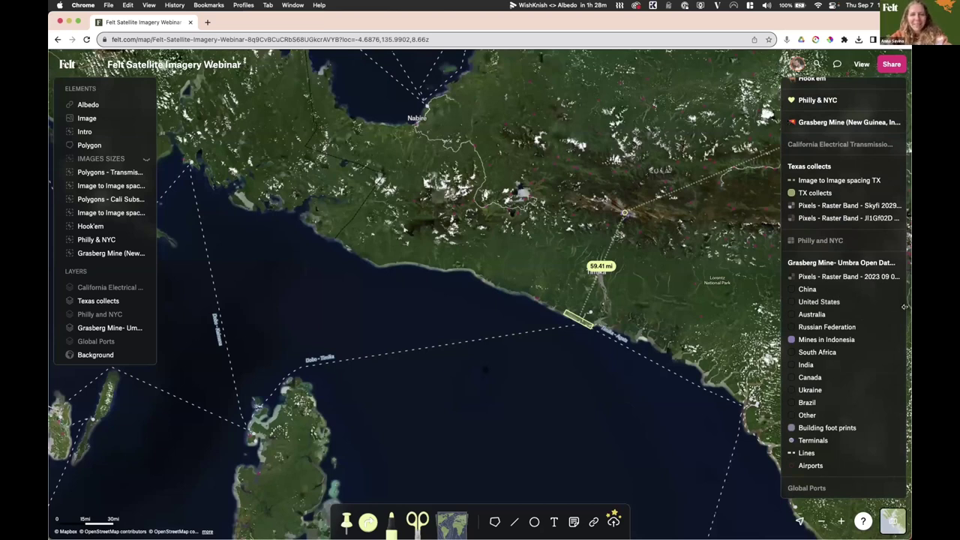
key(minus)
key(minus)
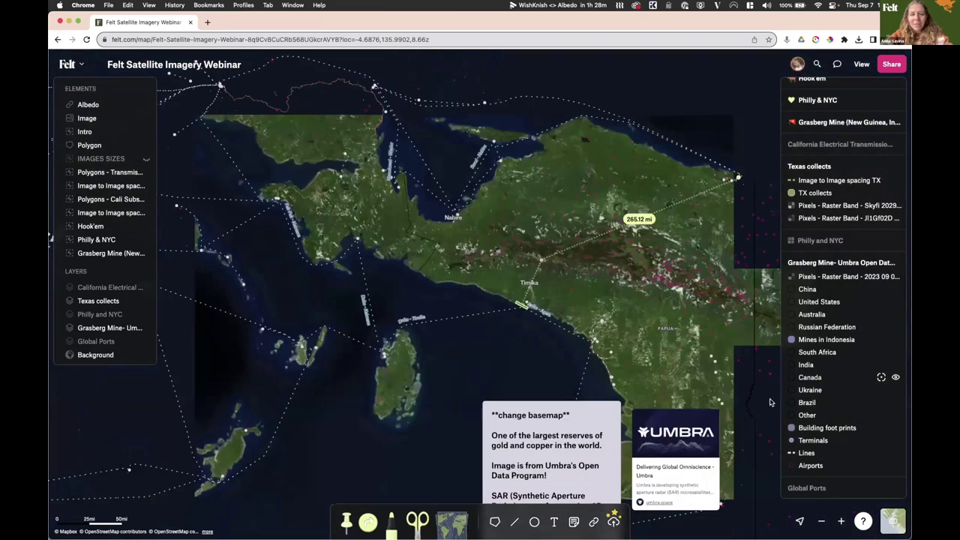
key(minus)
key(minus)
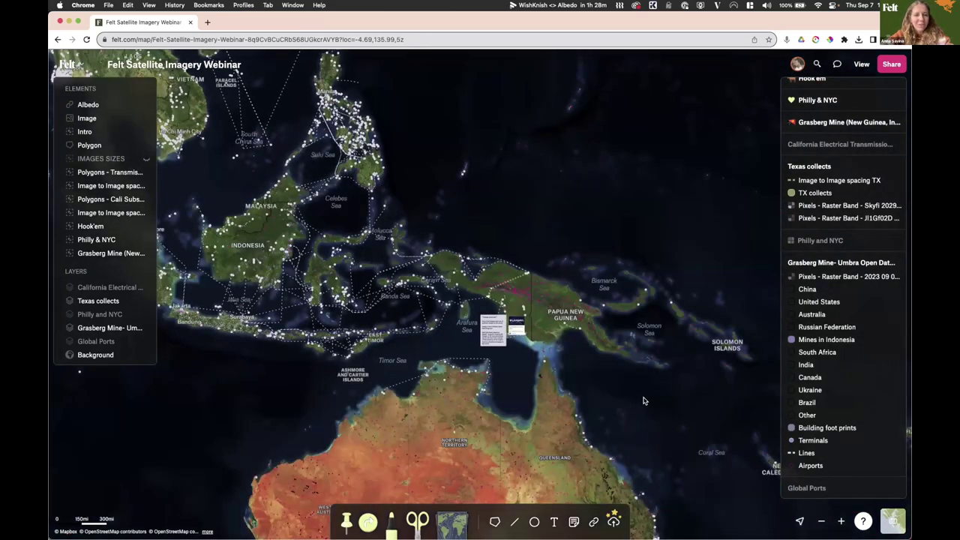
scroll(586, 446, down, 1)
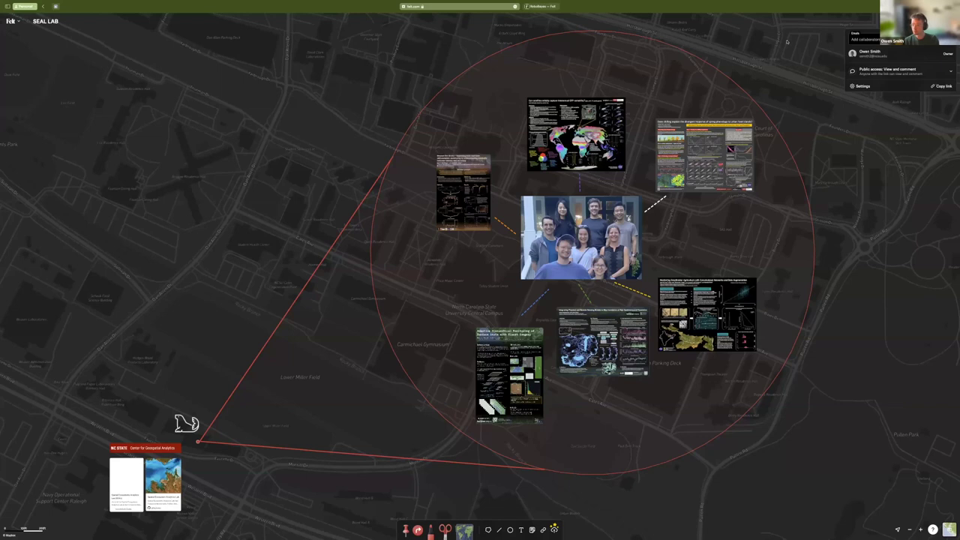
- Close the sharing settings on the SEAL LAB map and show the NC State Center for Geospatial Analytics link cards
click(787, 41)
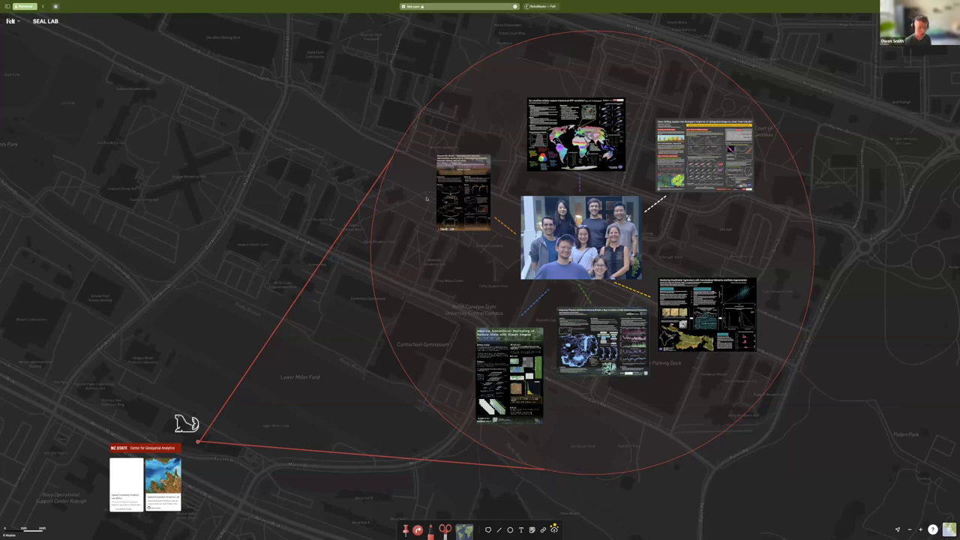
scroll(273, 216, down, 10)
scroll(274, 216, left, 6)
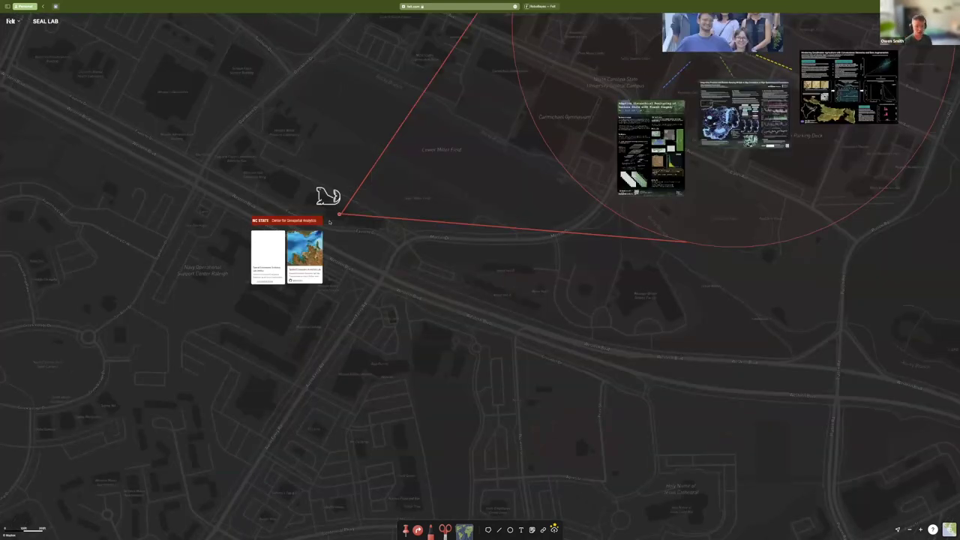
scroll(328, 222, up, 2)
scroll(328, 222, up, 2)
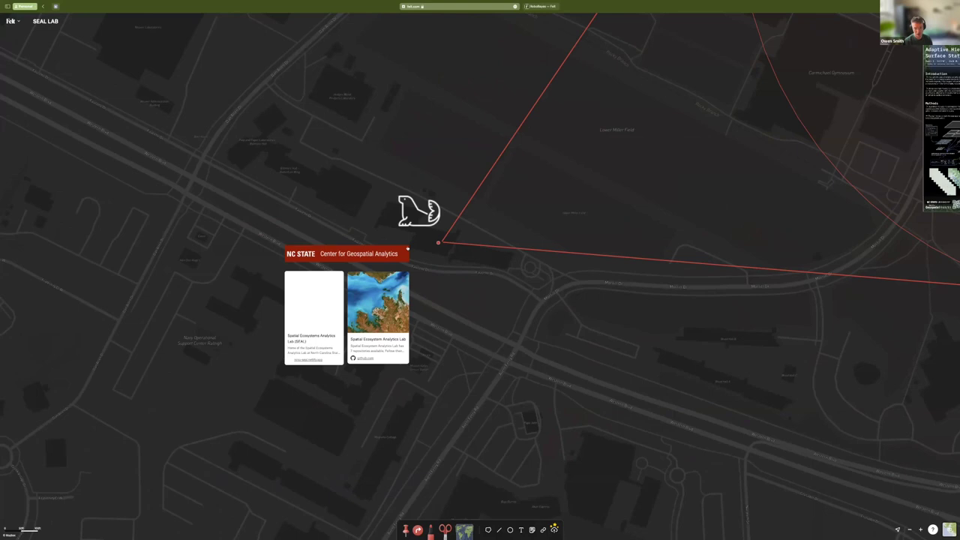
- Bring the circled group photo and its surrounding research posters into view, northeast of the NC State link cards
key(Right)
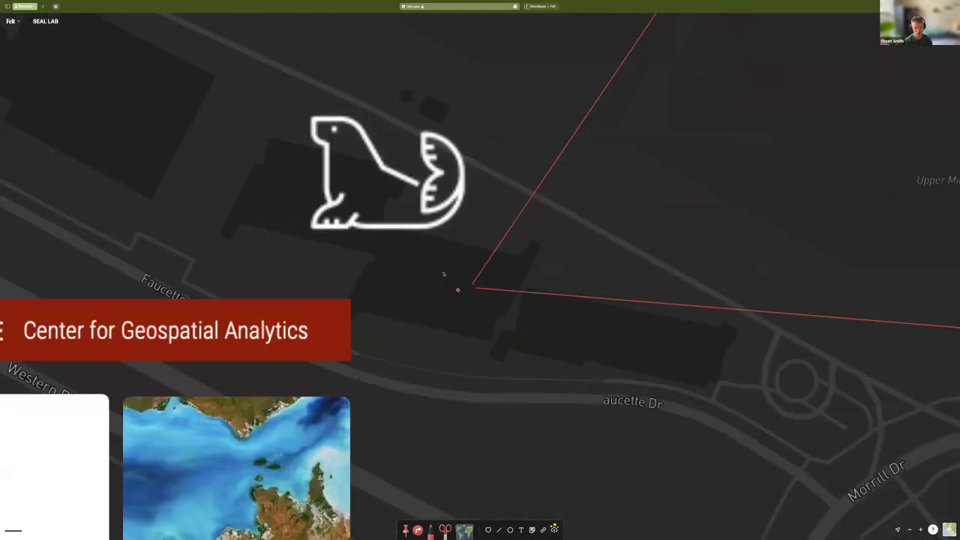
key(Right)
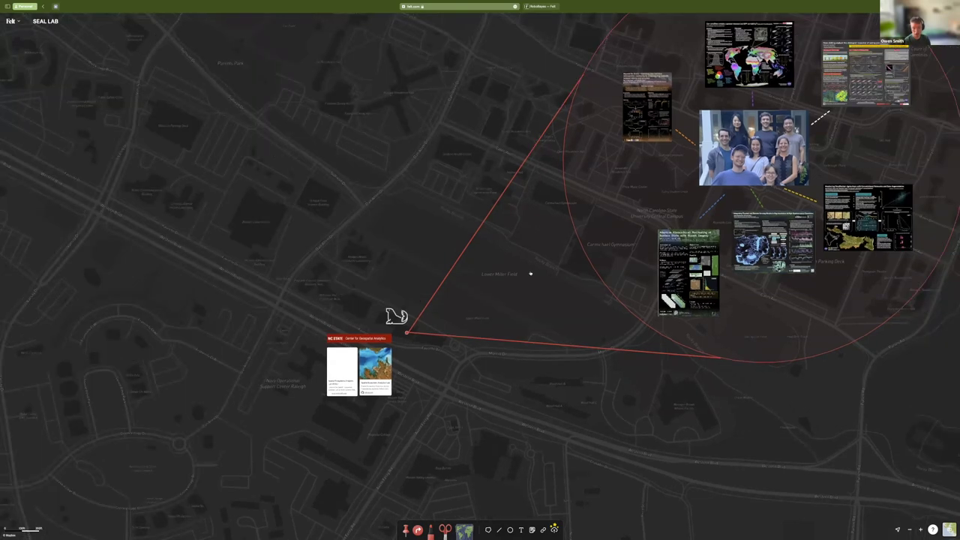
drag(397, 315, 197, 422)
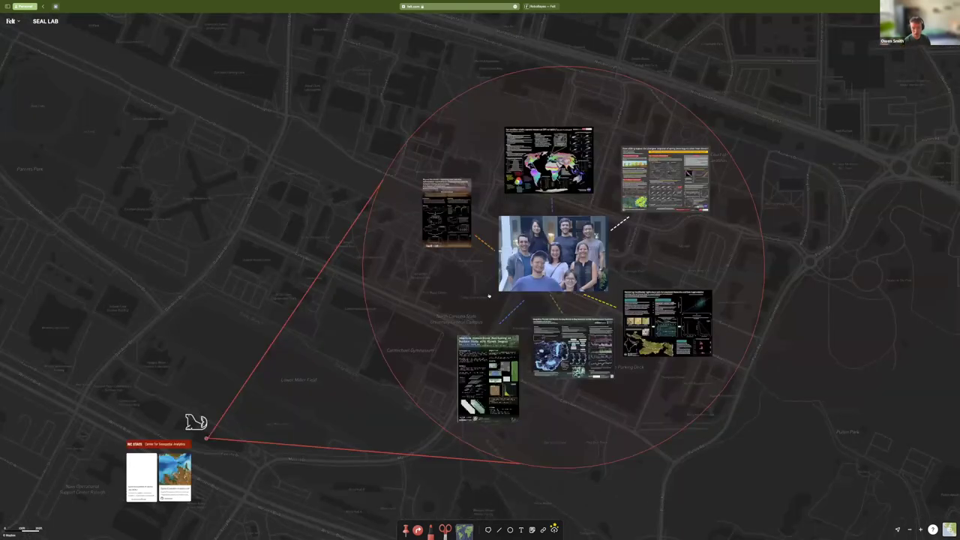
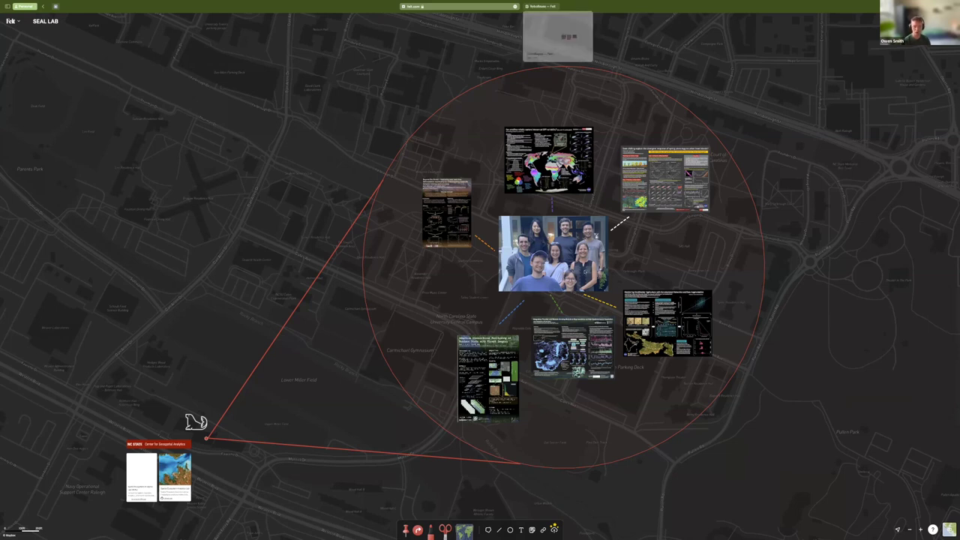
- Switch to the RoboBayes map and look through the 12/2012, 9/2017 and 3/2022 image timeline beside the 2016-05 : 2021-02 box
click(540, 6)
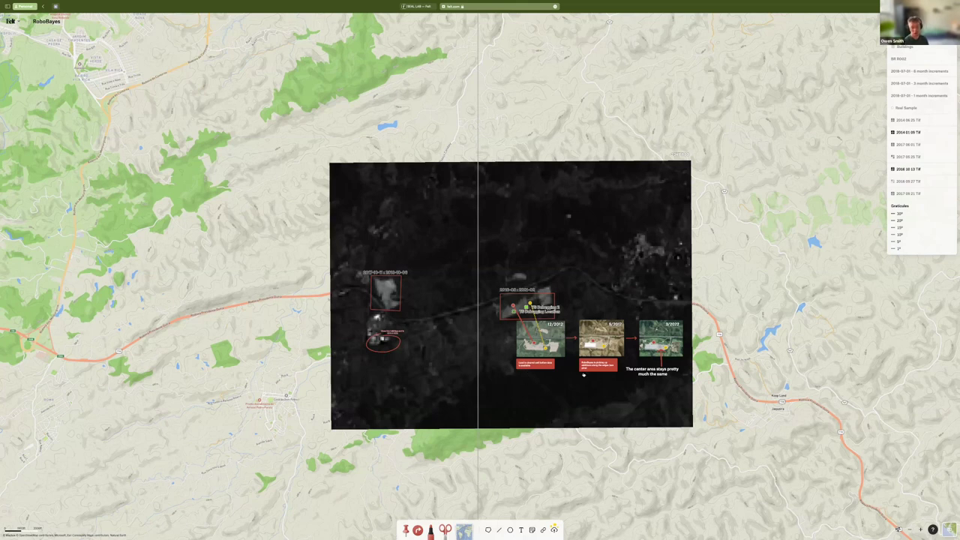
scroll(550, 338, up, 5)
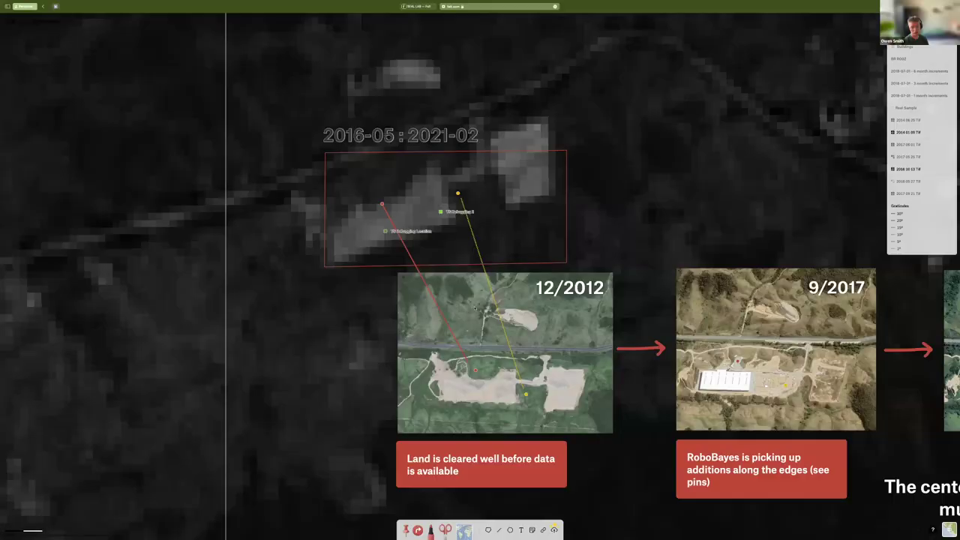
scroll(474, 307, down, 3)
scroll(475, 307, right, 4)
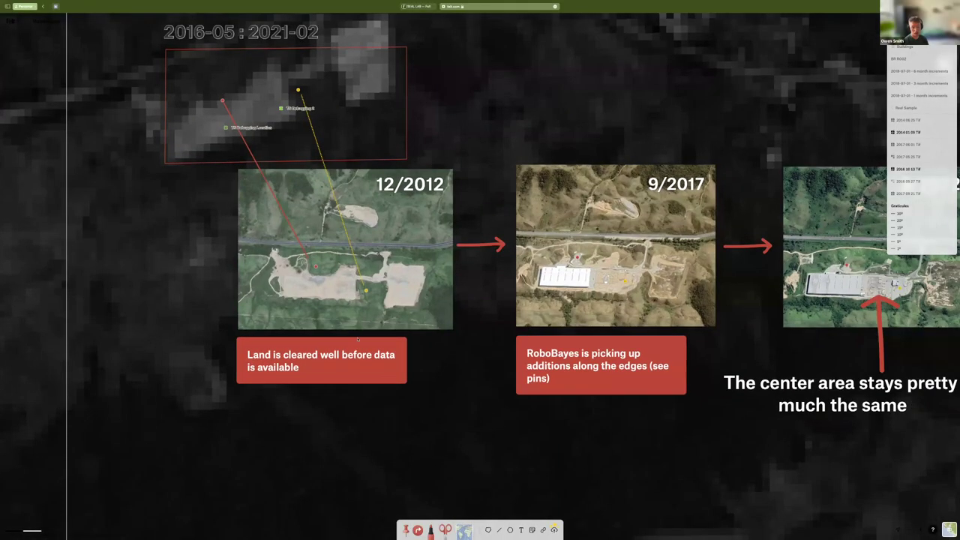
scroll(357, 339, right, 4)
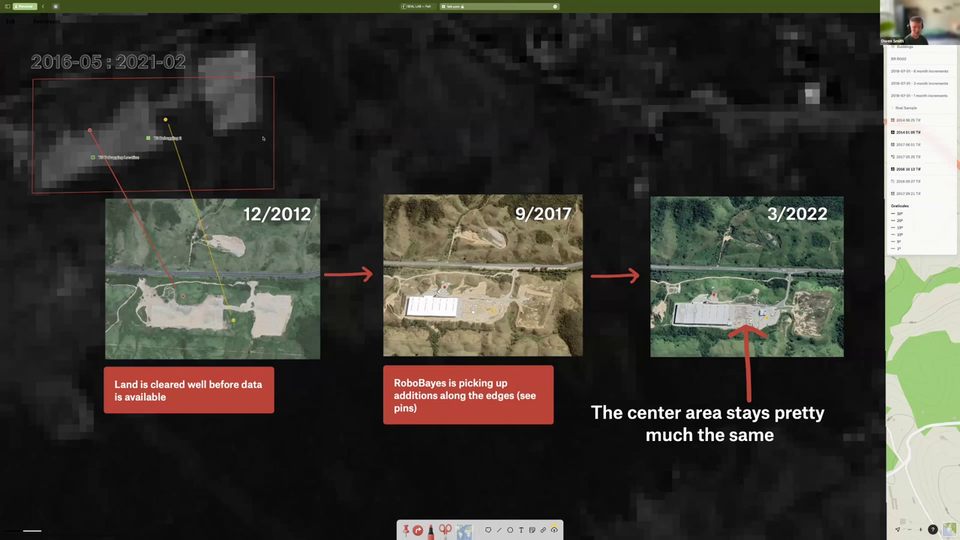
scroll(189, 227, left, 5)
scroll(190, 226, up, 2)
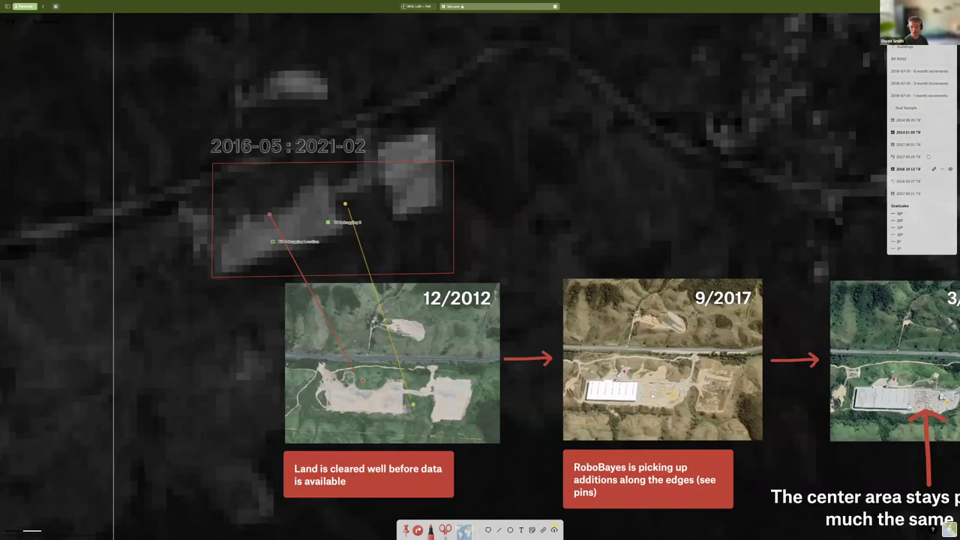
- Toggle the visibility of the 2014 01 09 Tif layer to compare it with the 2018 10 13 Tif imagery
click(950, 170)
mouse_move(949, 132)
click(949, 132)
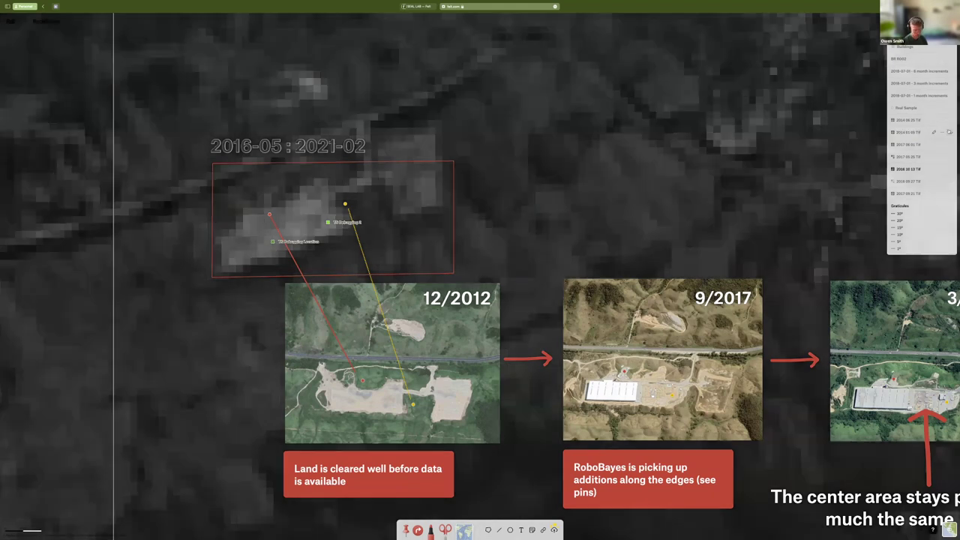
click(949, 132)
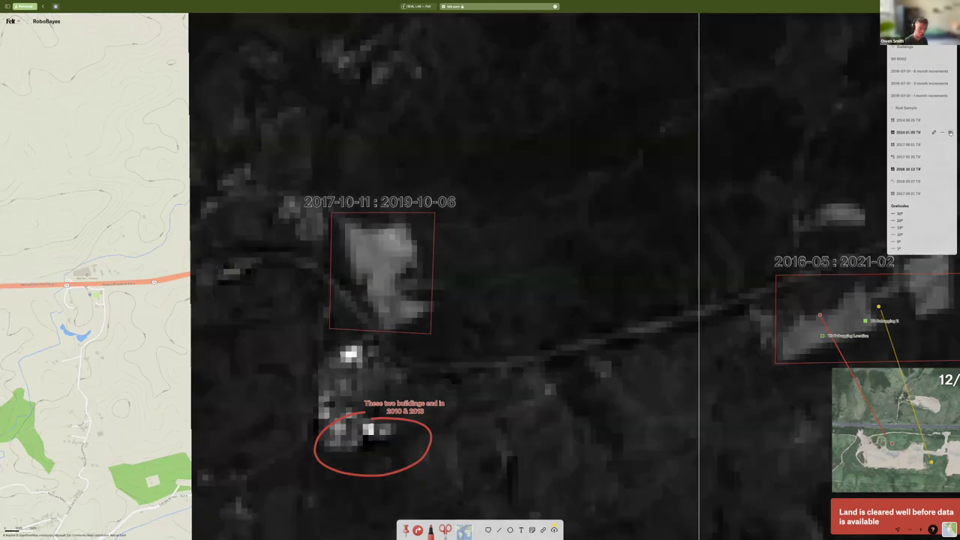
click(950, 133)
click(950, 132)
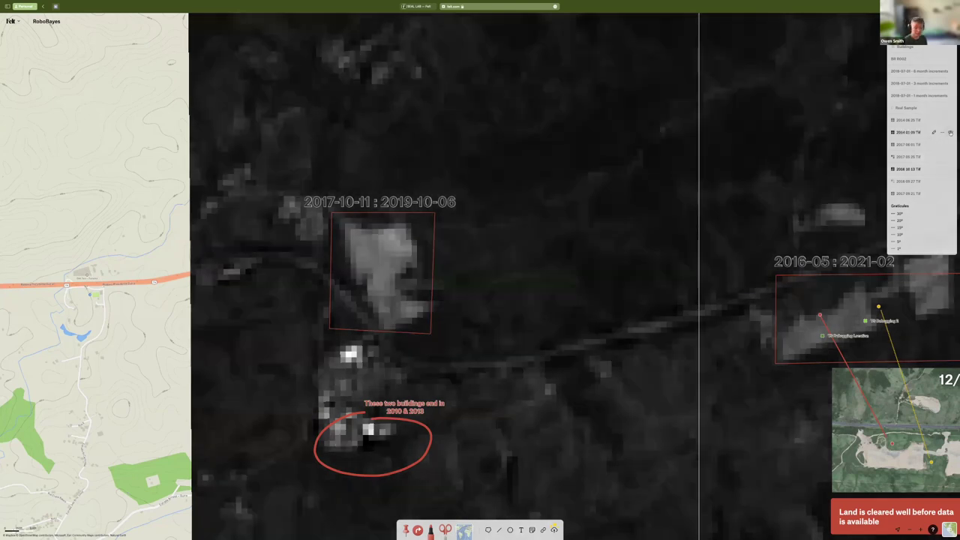
- View the full extent of the RoboBayes sample imagery with both dated boxes and the image timeline
scroll(545, 171, right, 5)
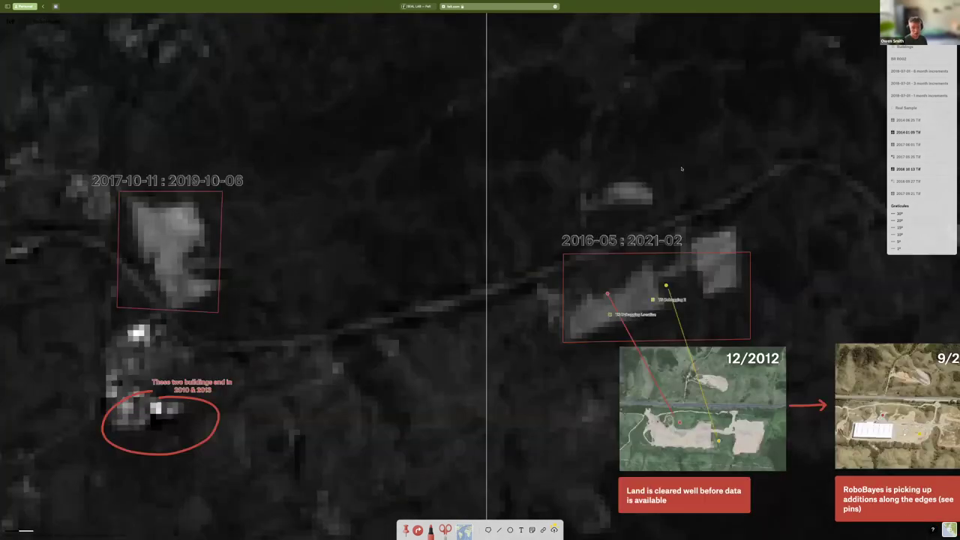
scroll(681, 169, right, 2)
scroll(589, 267, down, 3)
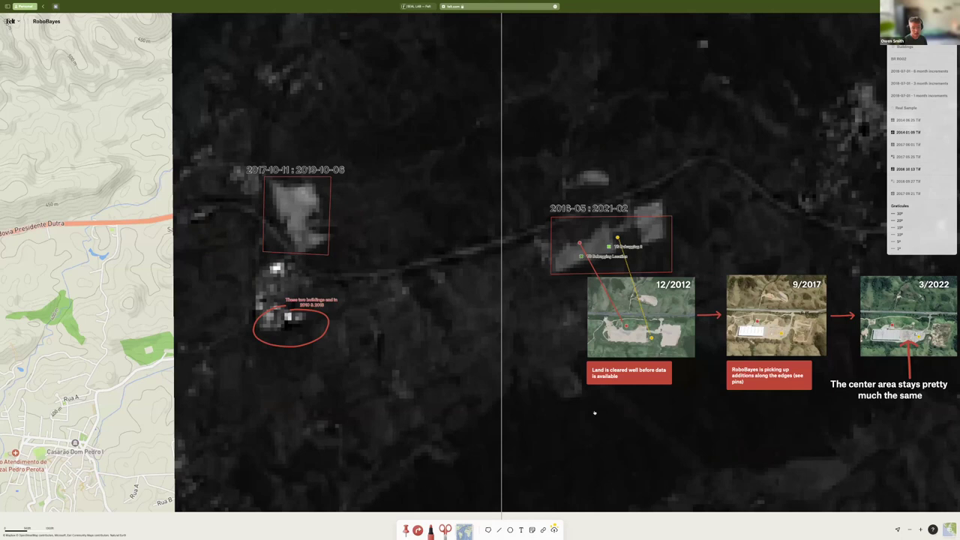
scroll(543, 403, down, 2)
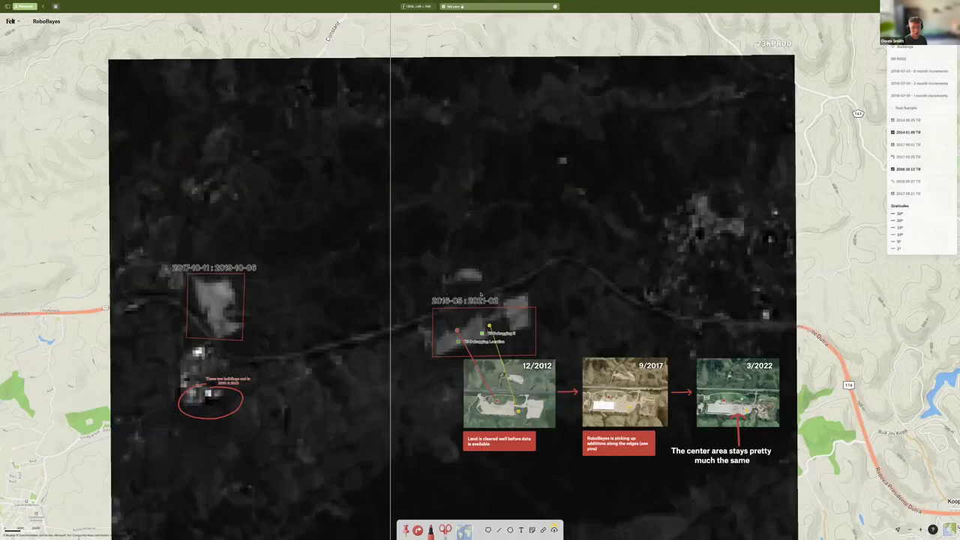
scroll(480, 295, down, 2)
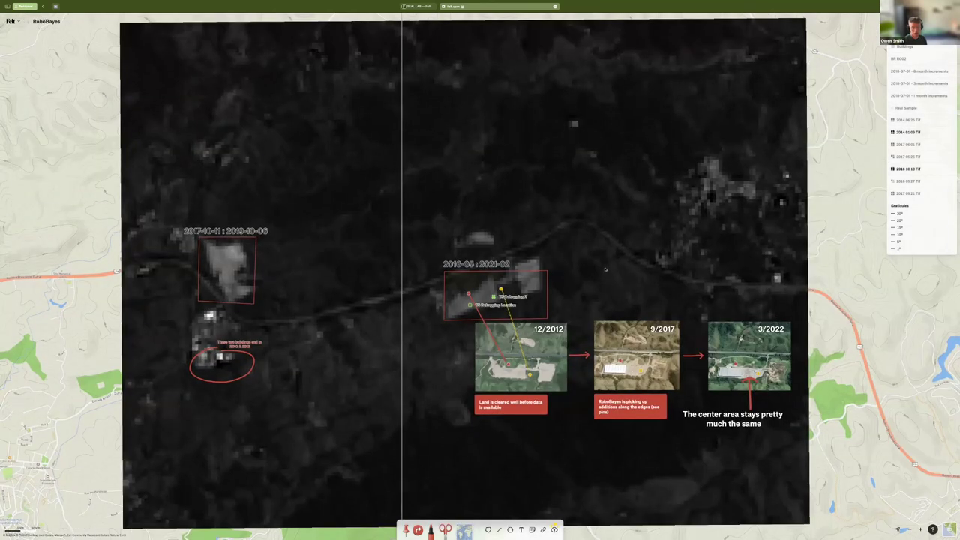
scroll(521, 423, right, 2)
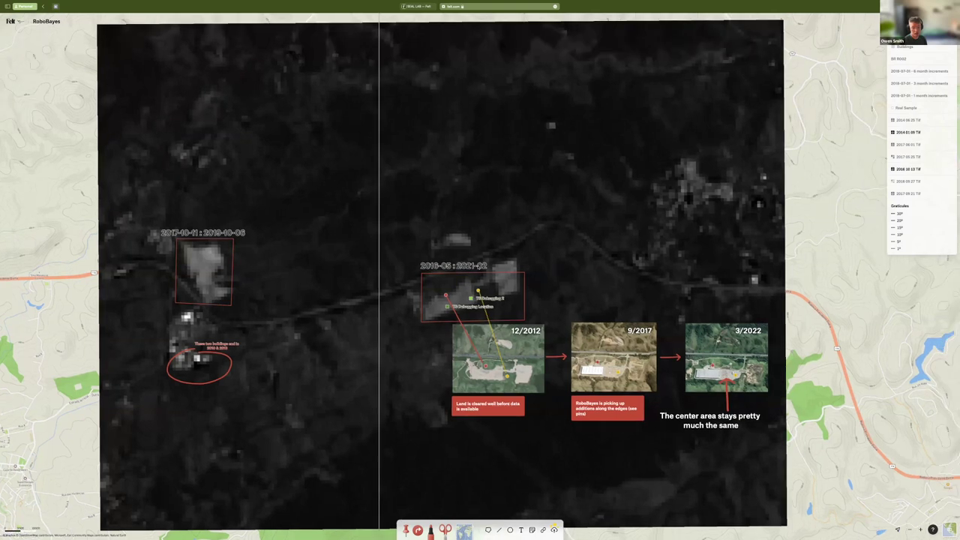
scroll(453, 277, down, 1)
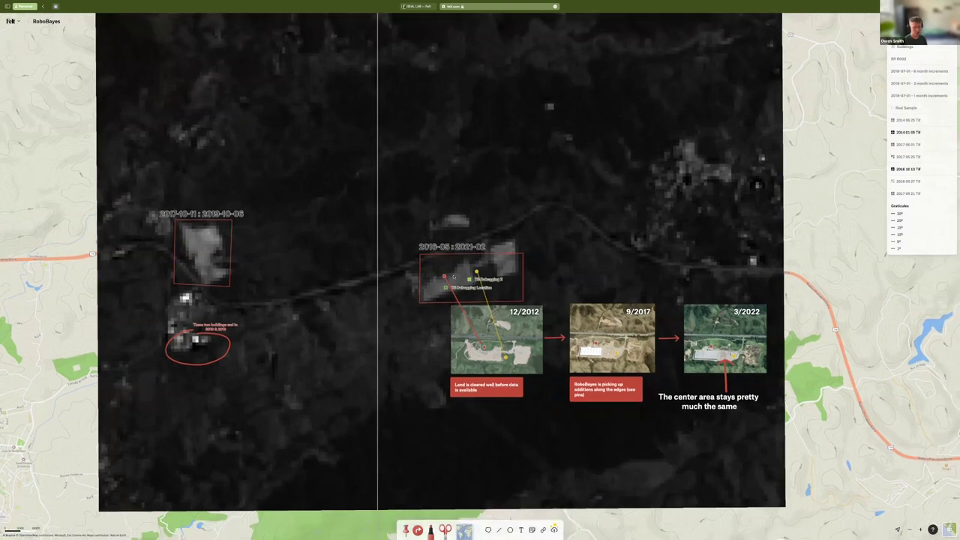
- Copy the map link for a point inside the 2016-05 : 2021-02 box
scroll(453, 277, up, 5)
right_click(454, 279)
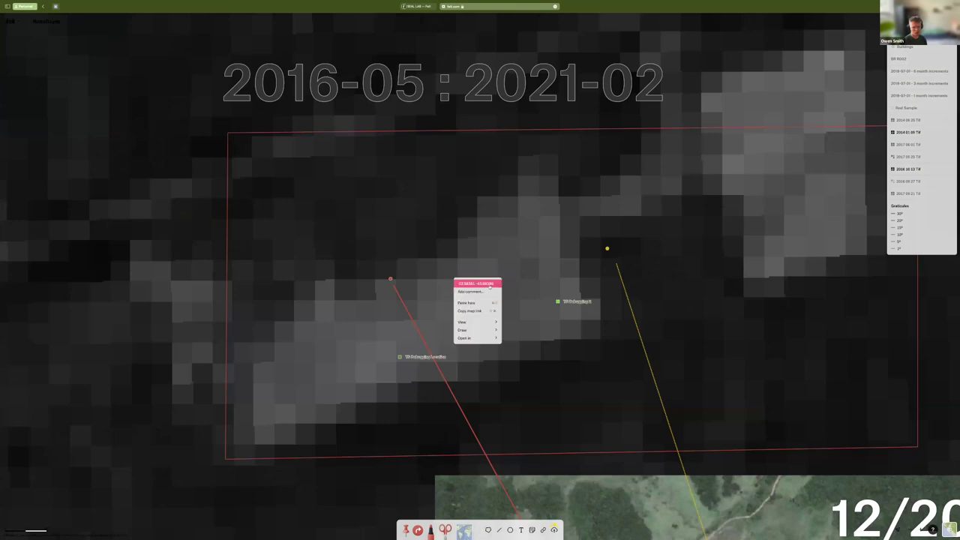
click(487, 310)
- Examine the annotated image timeline and the pins in the 2016-05 : 2021-02 box against the whole sample area
scroll(487, 311, down, 1)
scroll(487, 311, down, 3)
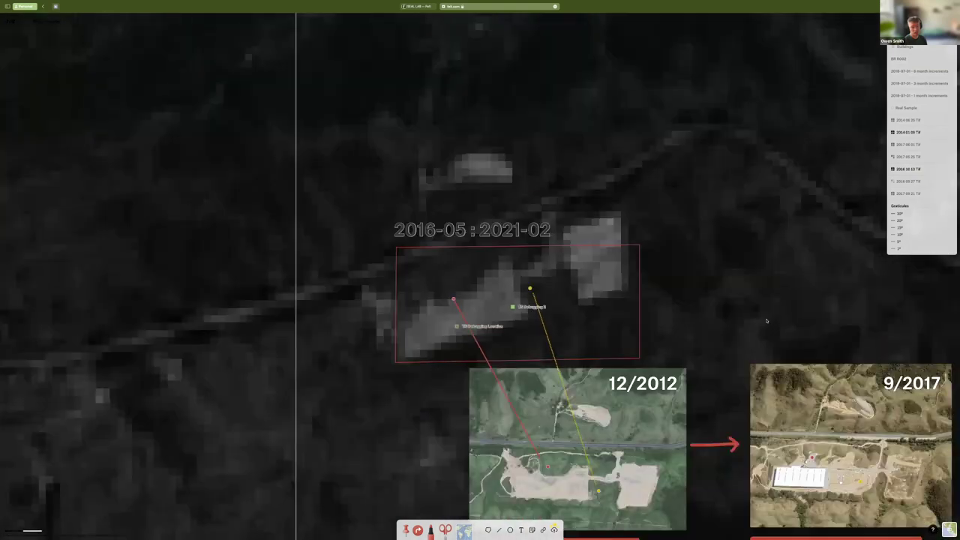
scroll(606, 209, down, 3)
scroll(606, 209, right, 4)
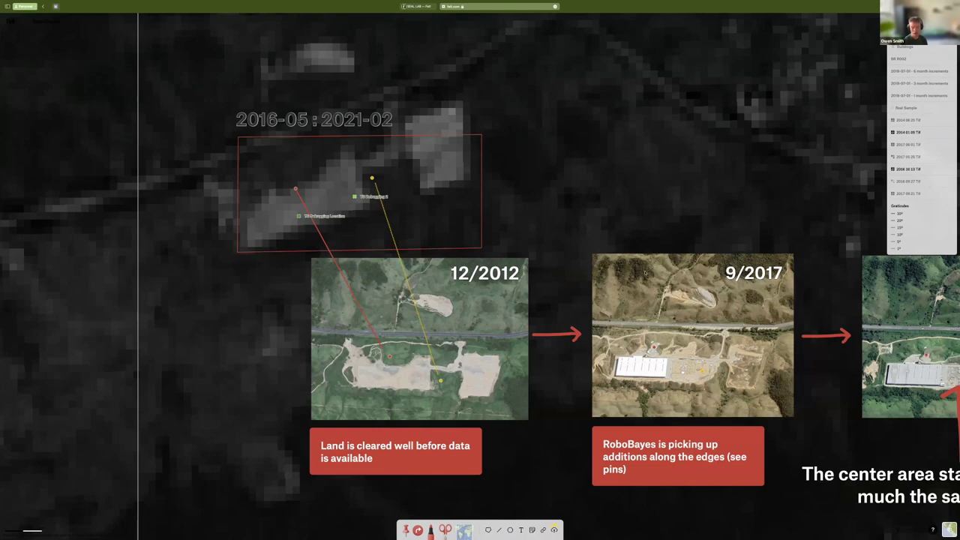
scroll(608, 207, down, 5)
scroll(644, 274, up, 3)
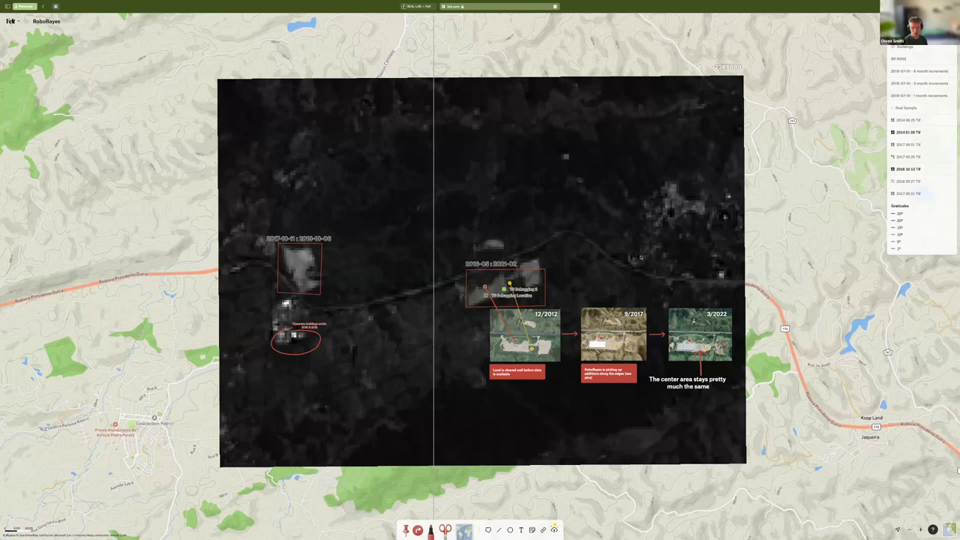
scroll(640, 257, up, 1)
scroll(609, 190, up, 2)
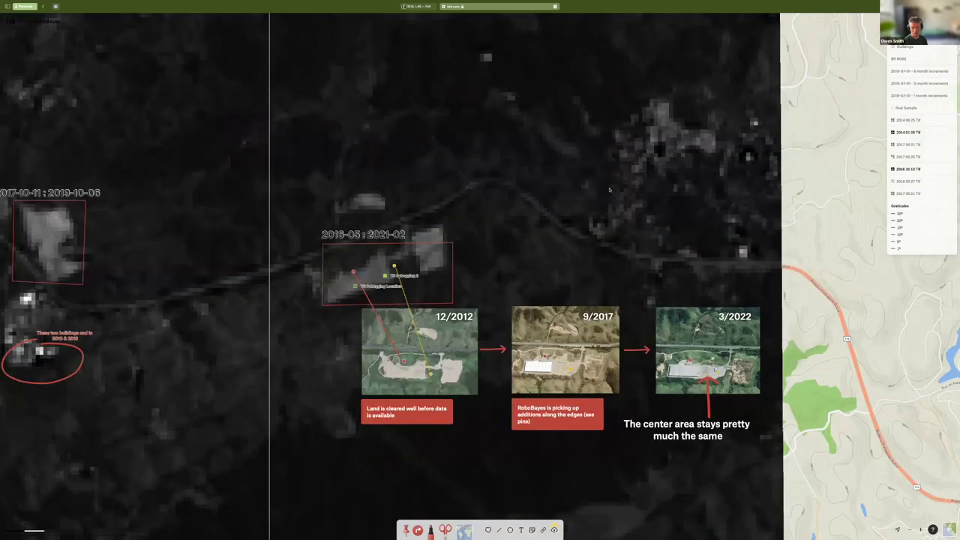
scroll(610, 189, down, 2)
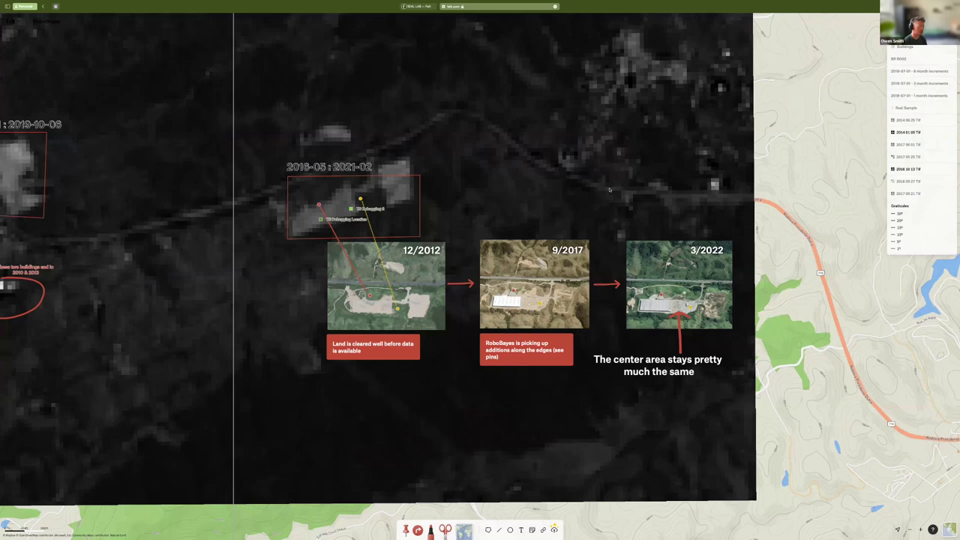
scroll(609, 190, up, 1)
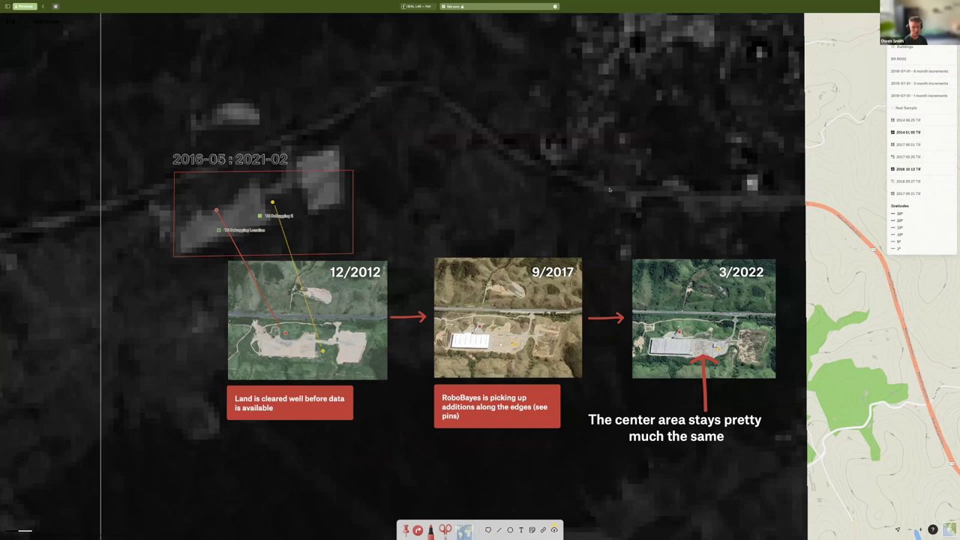
- Return to the list of recent maps and open the ST544 Kriging map
click(12, 22)
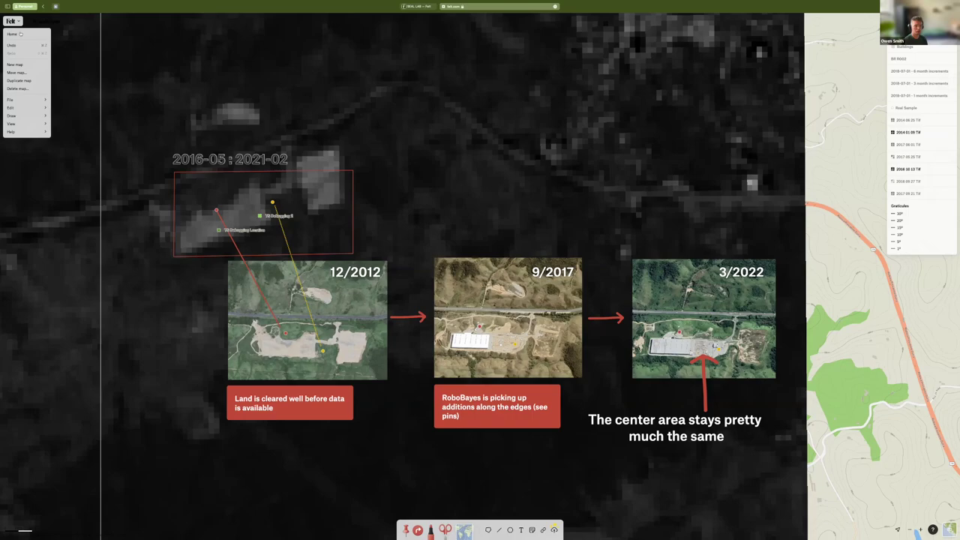
click(21, 35)
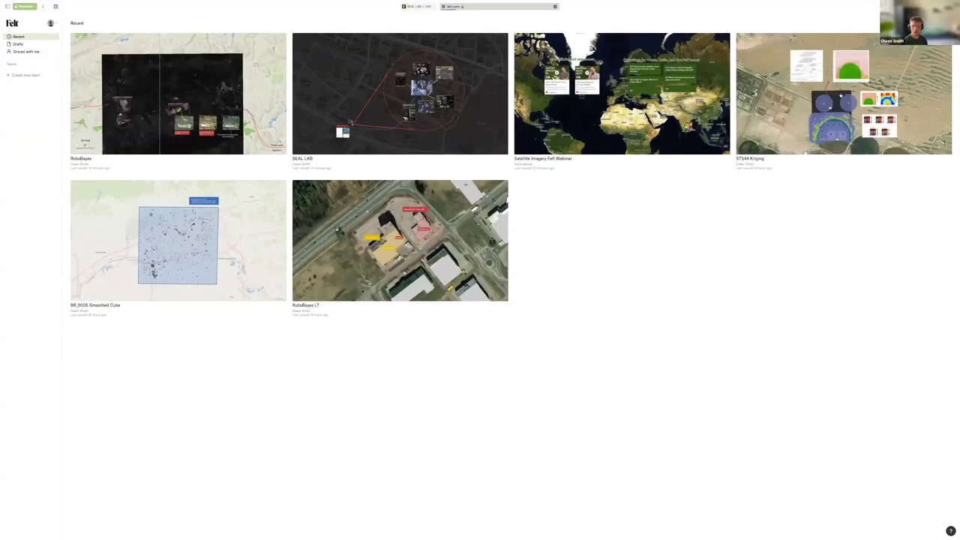
click(784, 128)
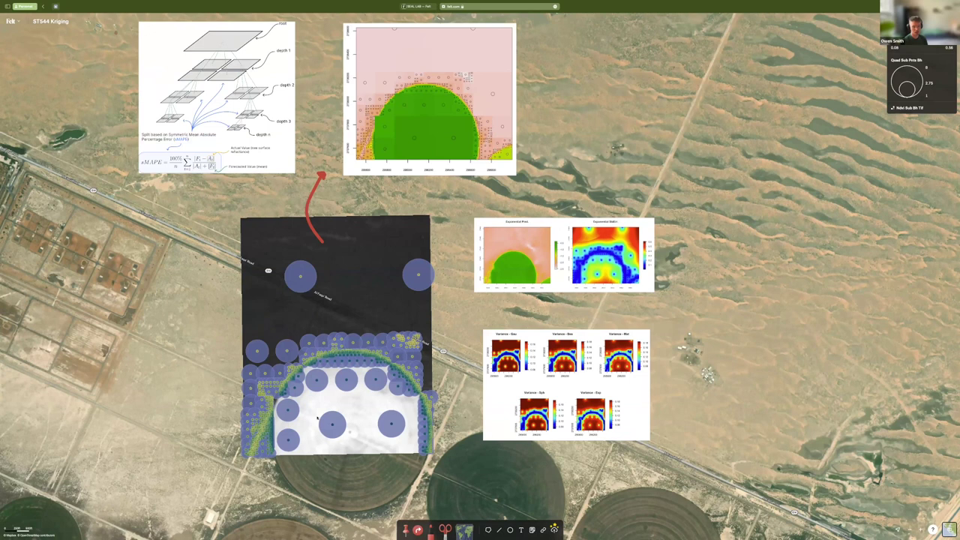
- Examine the sample point circles over the NDVI image and the neighbouring exponential prediction and variance plots
scroll(384, 405, up, 1)
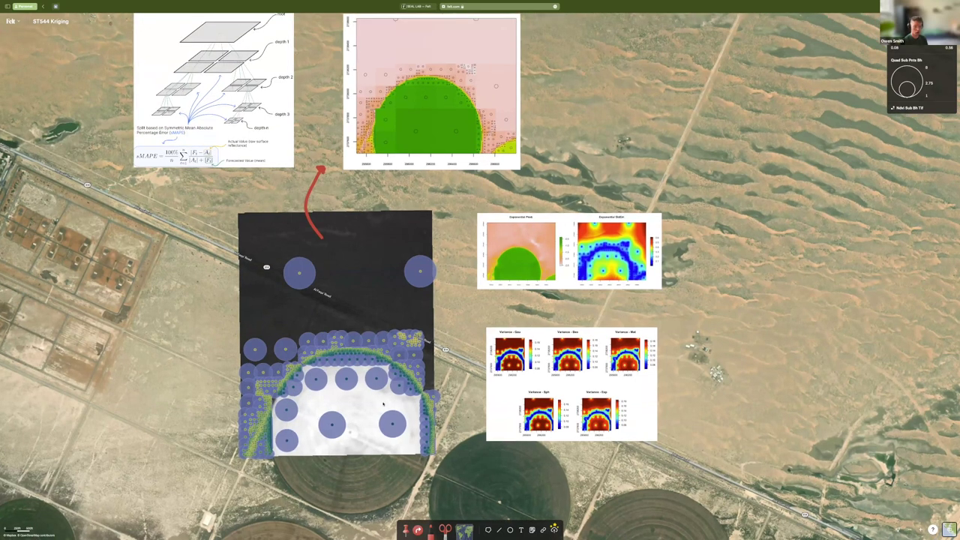
drag(383, 404, 420, 389)
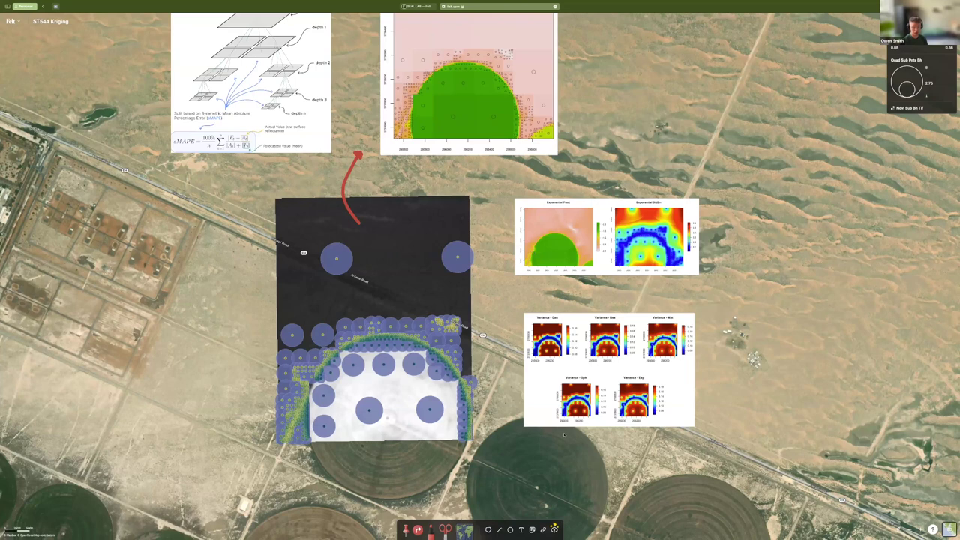
scroll(385, 417, up, 3)
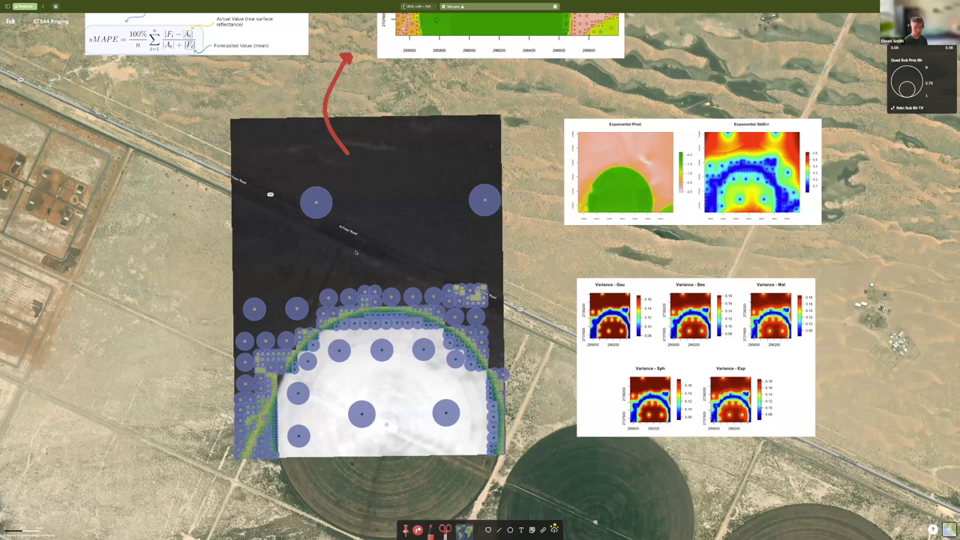
scroll(356, 253, up, 5)
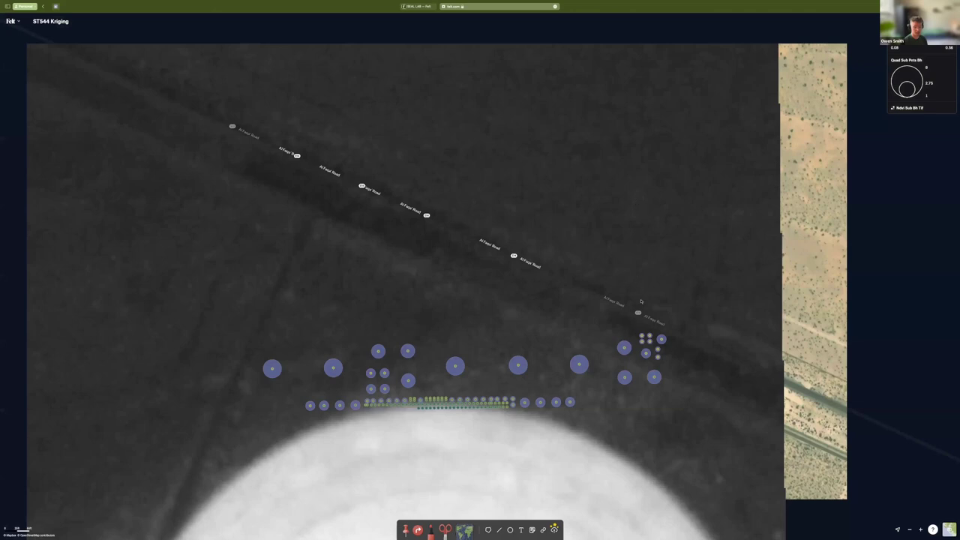
scroll(640, 300, down, 5)
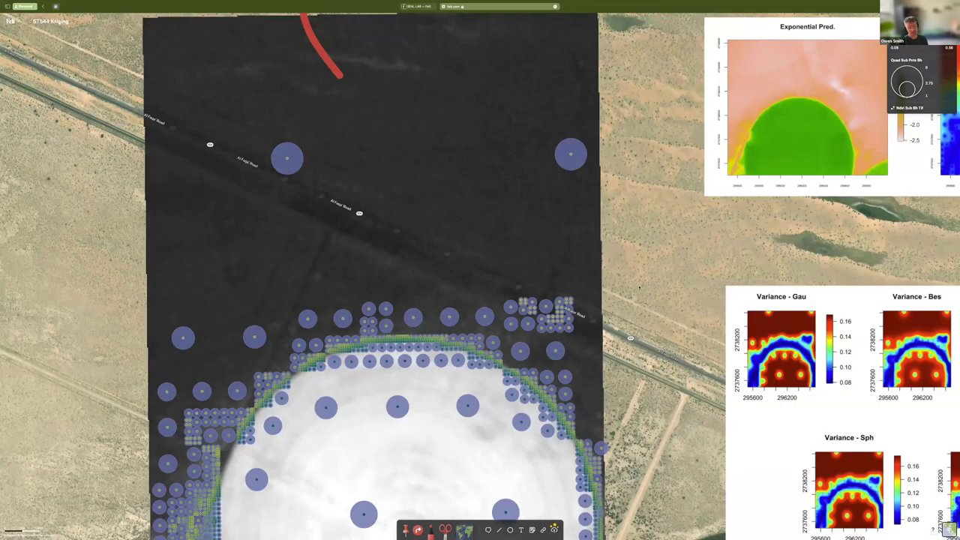
scroll(639, 287, down, 2)
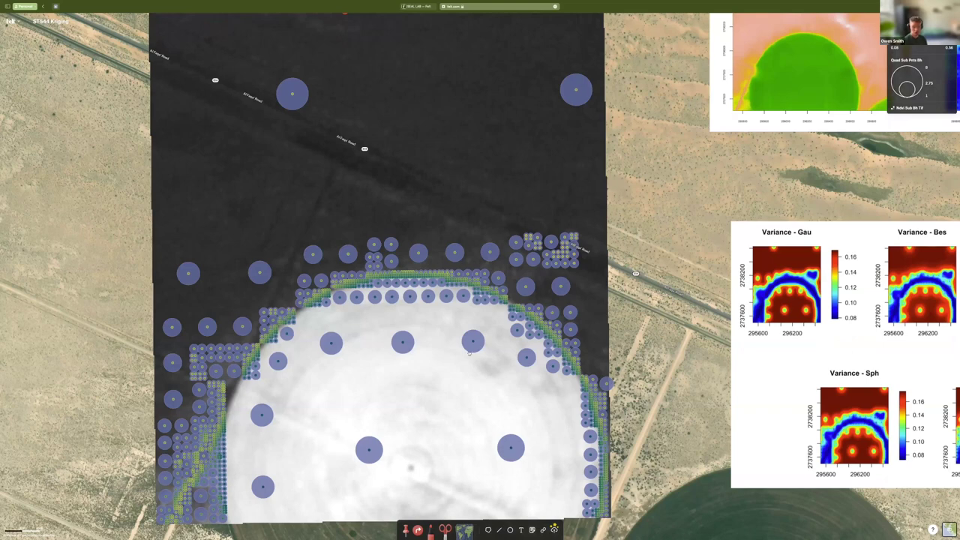
scroll(468, 352, down, 2)
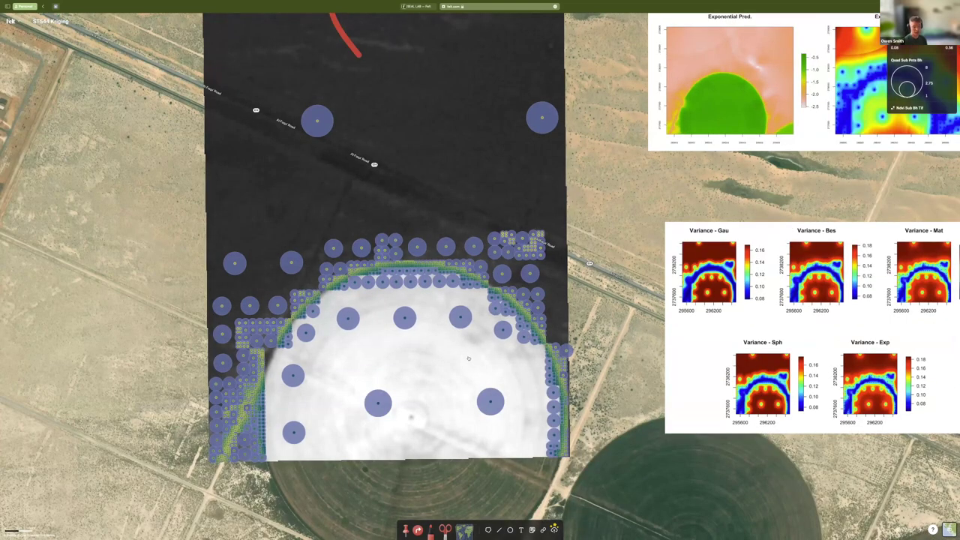
- Compare the NDVI image and its sample circles with the quadtree splitting diagram and the gridded sample plot above it
scroll(472, 356, down, 5)
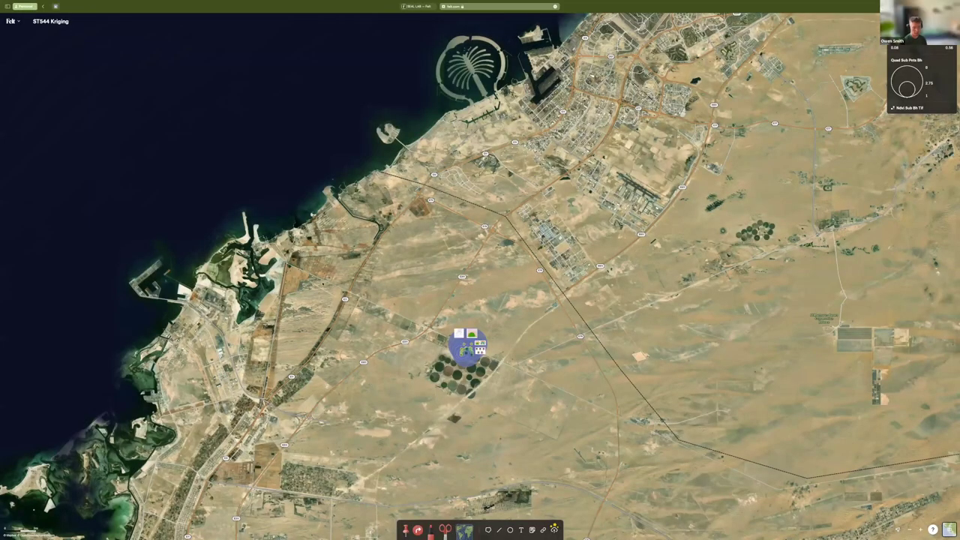
scroll(472, 355, up, 5)
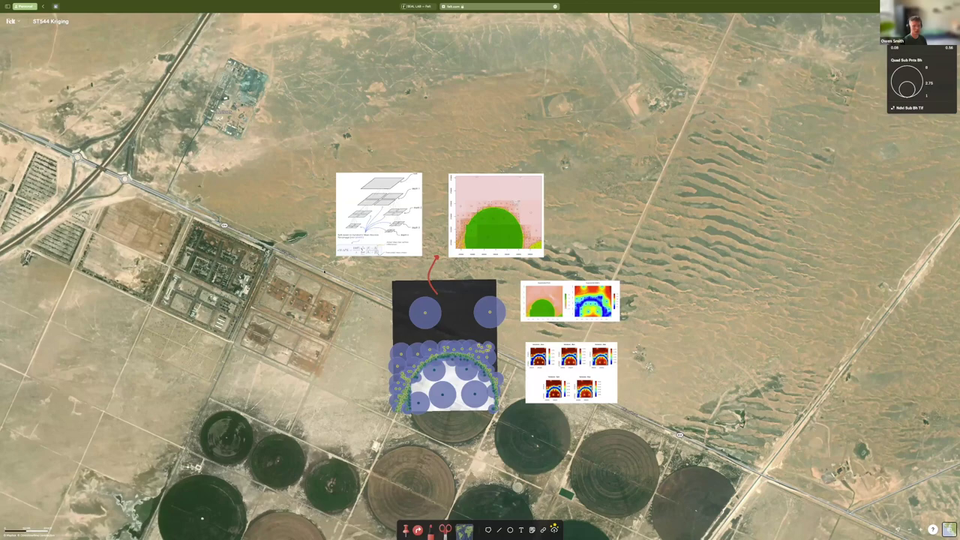
scroll(497, 409, up, 3)
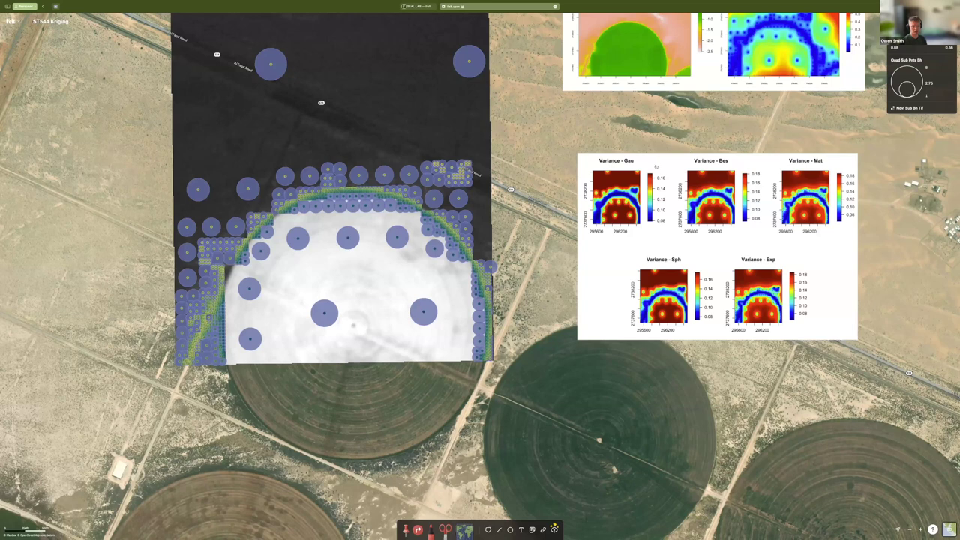
scroll(464, 136, up, 3)
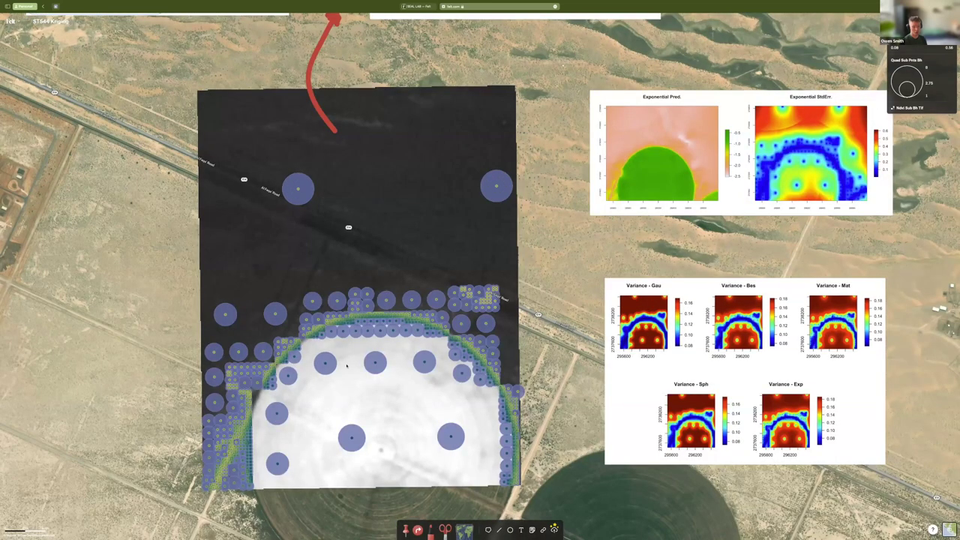
scroll(578, 299, up, 5)
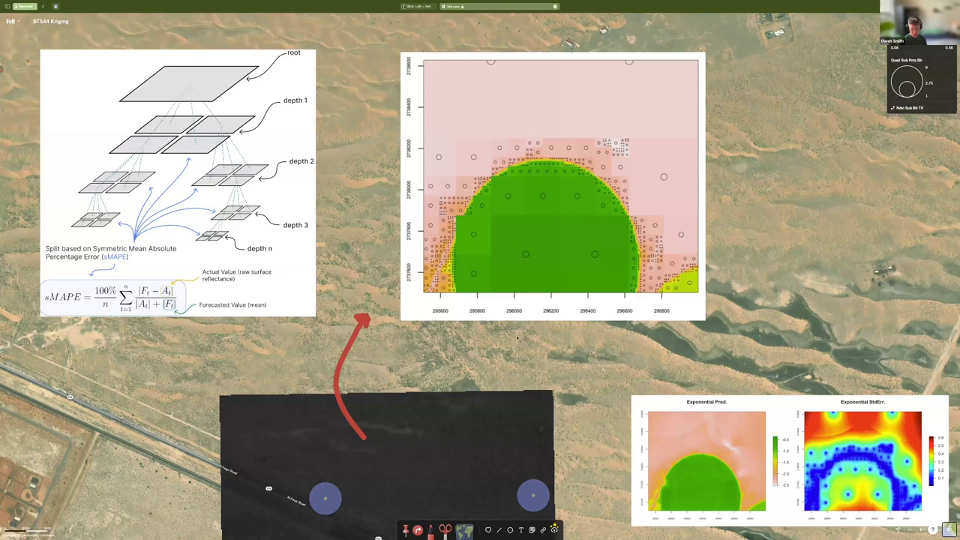
scroll(544, 326, down, 5)
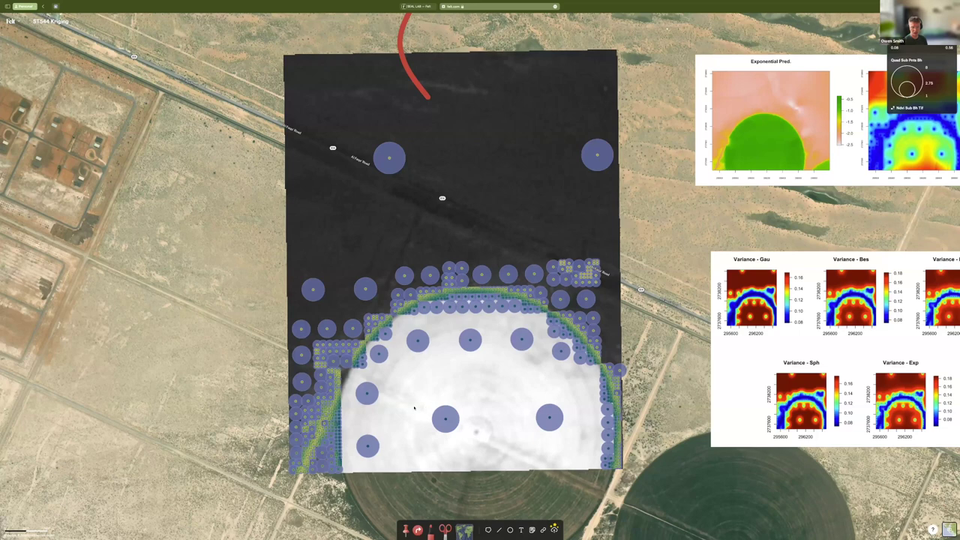
- Examine the Exponential Pred. and StdErr. plots and the five variance plots beside the NDVI image
scroll(435, 463, right, 4)
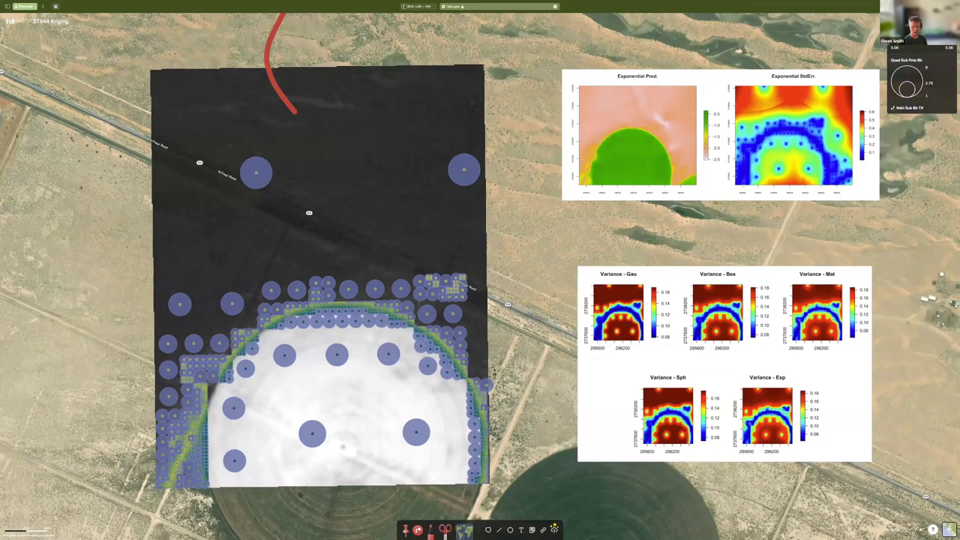
scroll(479, 276, right, 1)
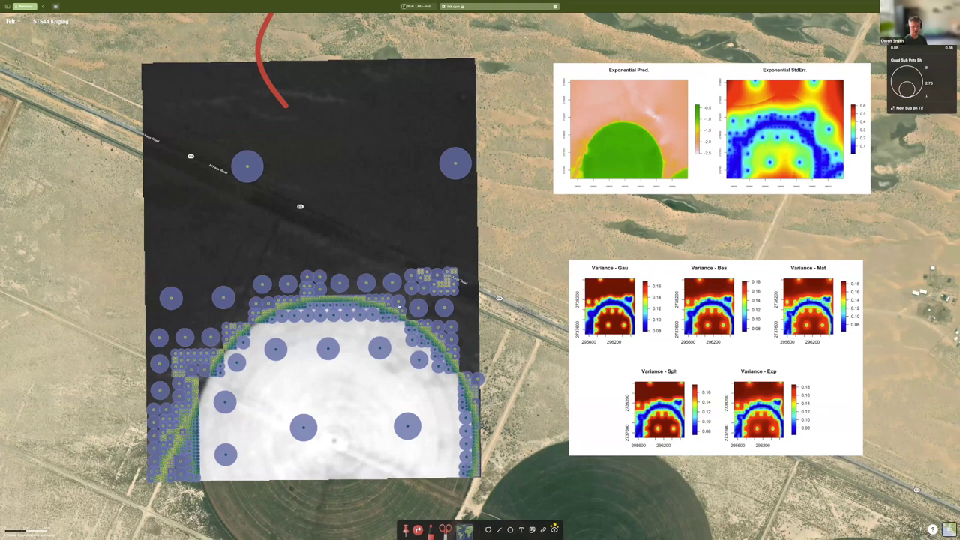
scroll(406, 373, right, 7)
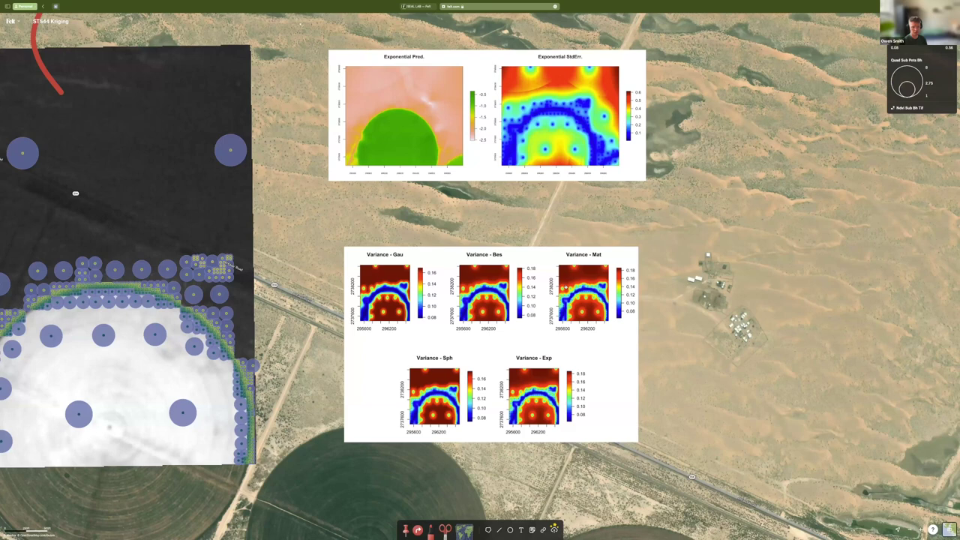
scroll(615, 319, left, 5)
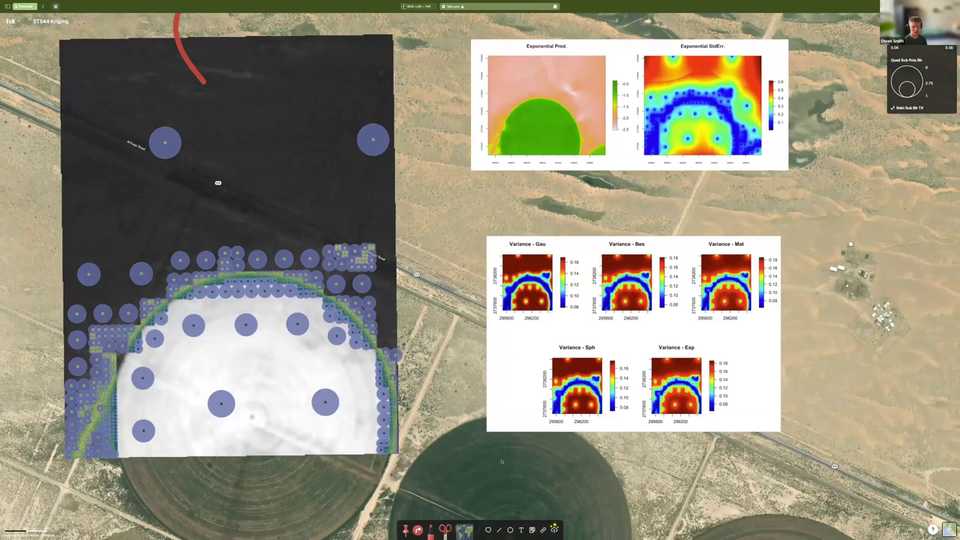
scroll(574, 492, up, 3)
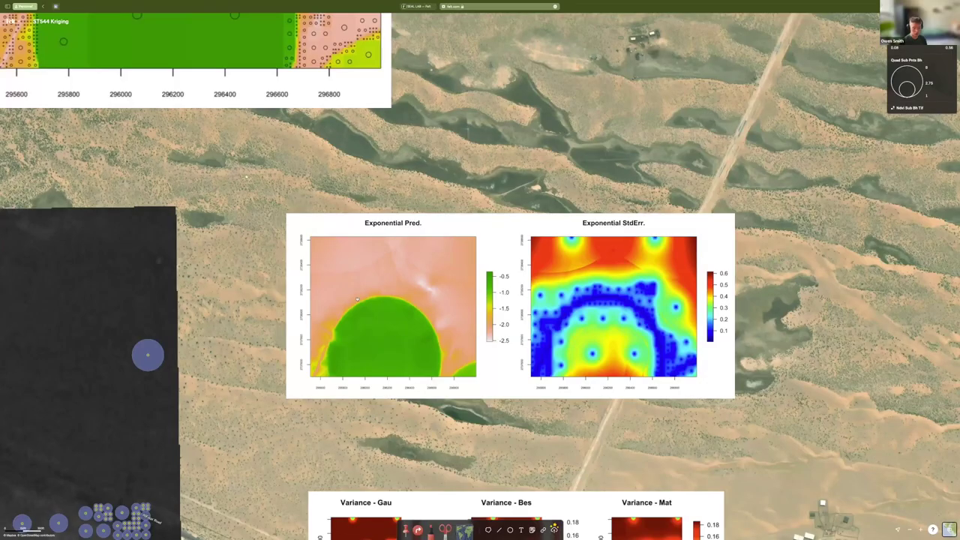
scroll(531, 306, down, 2)
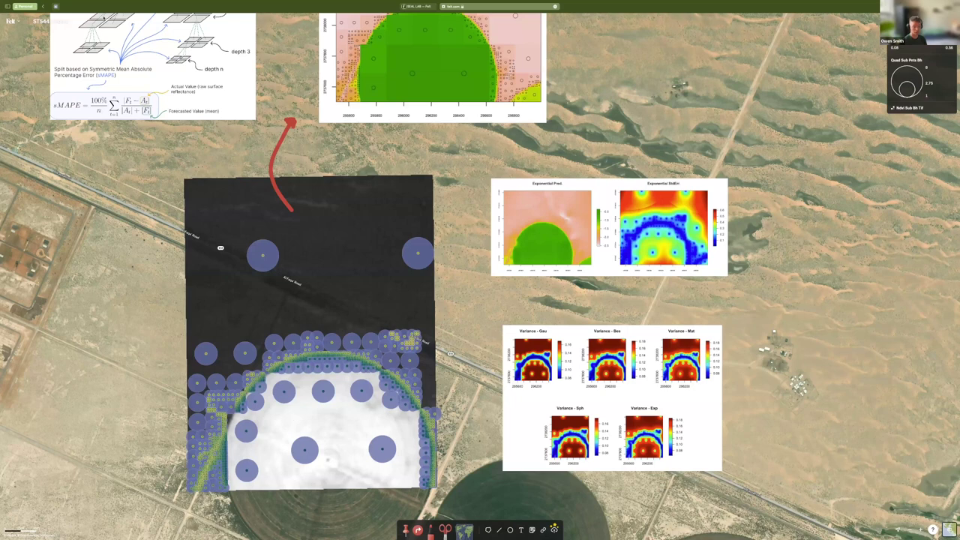
scroll(460, 290, down, 2)
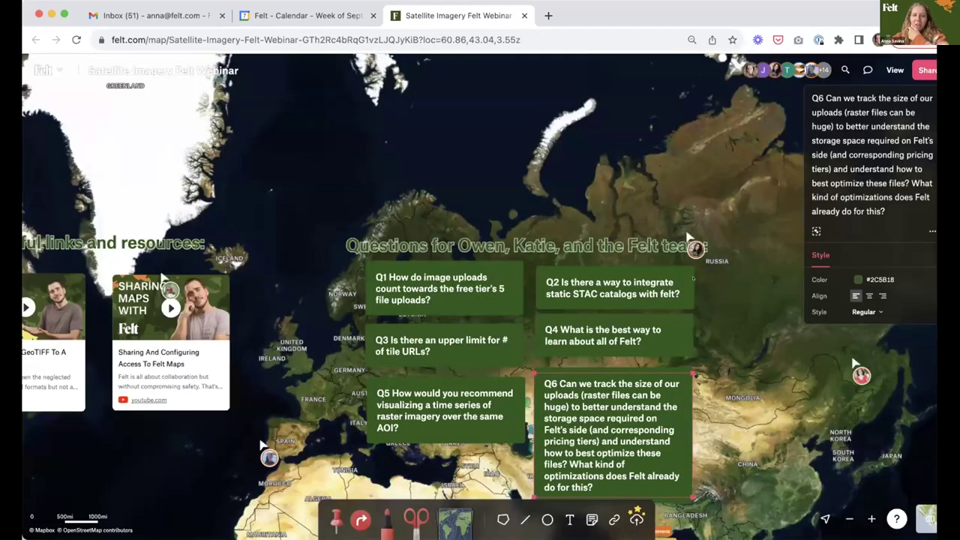
- Review questions Q1 to Q6 for the Felt team on the Satellite Imagery Felt Webinar map and deselect the Q6 note
scroll(480, 300, down, 5)
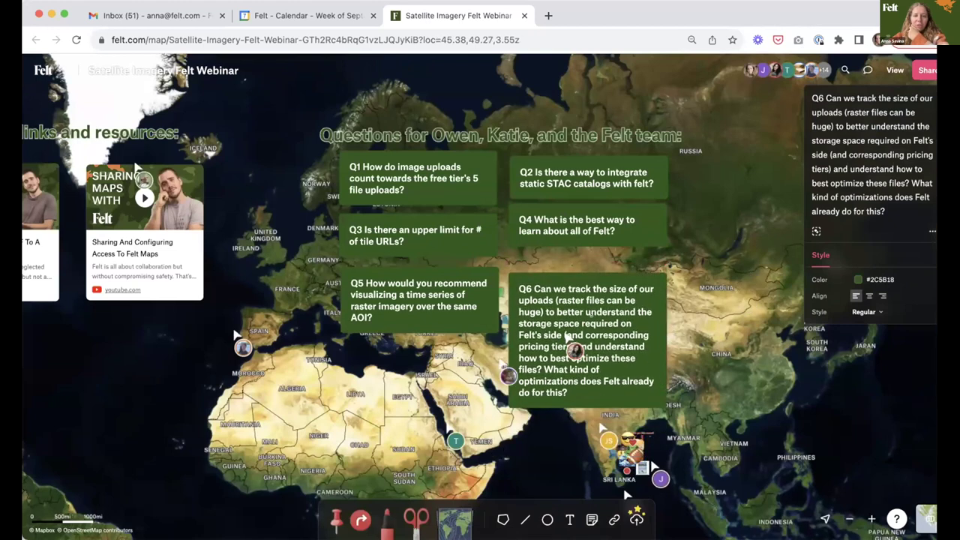
scroll(480, 300, up, 3)
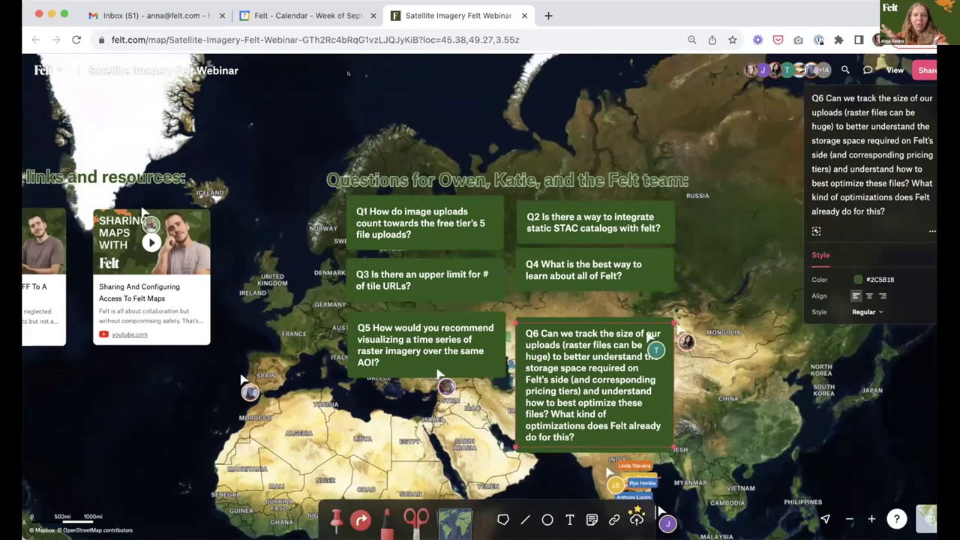
key(super+l)
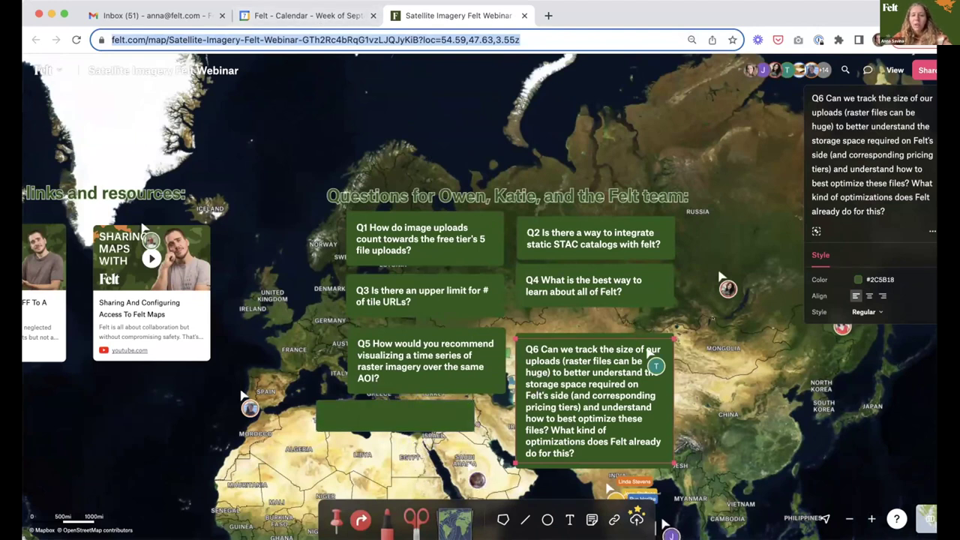
click(359, 75)
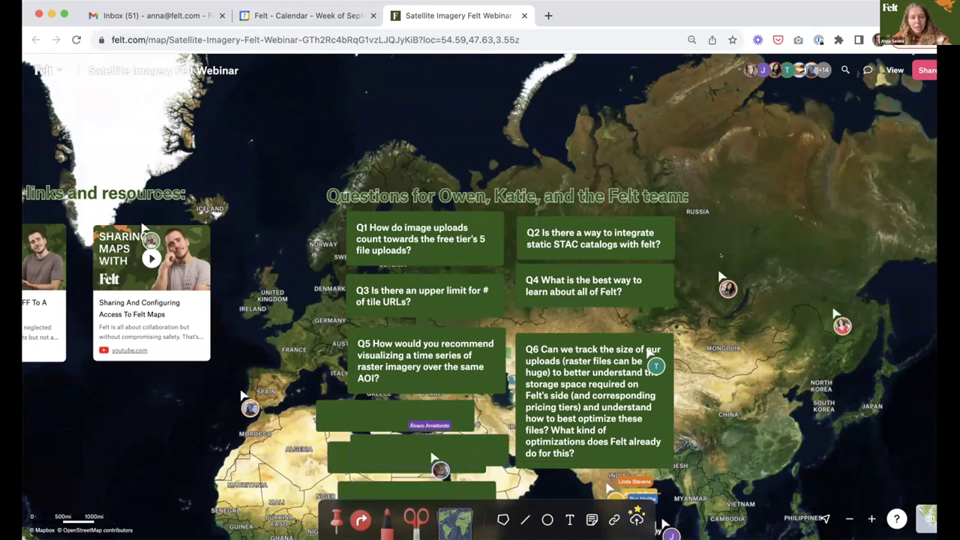
scroll(731, 247, down, 5)
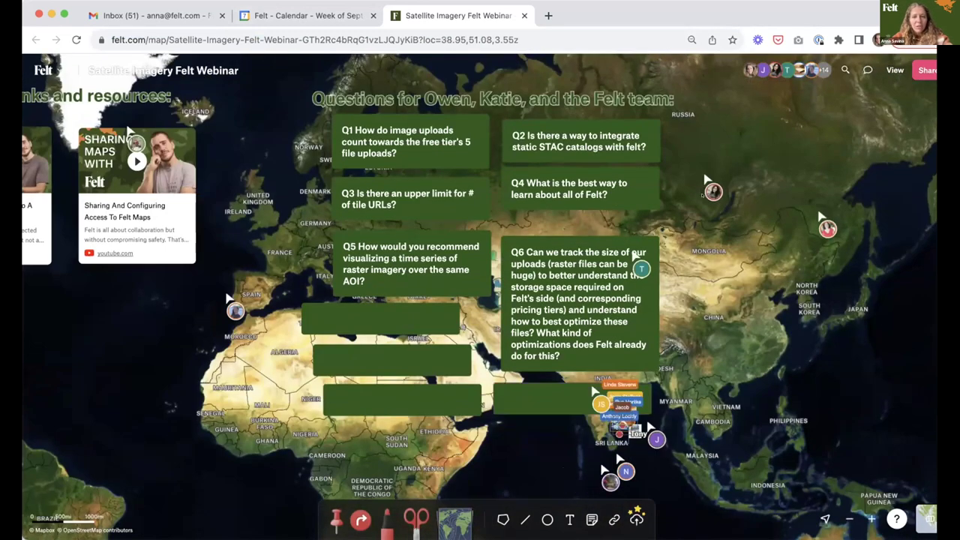
scroll(480, 296, up, 3)
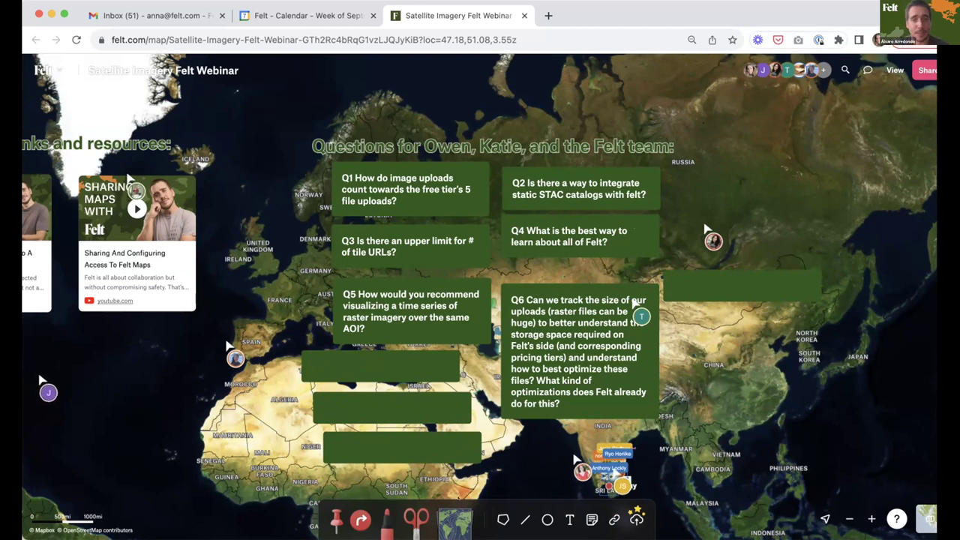
- Draw red marker check marks on the Q1, Q6, Q3, Q2 and Q4 question notes
click(387, 519)
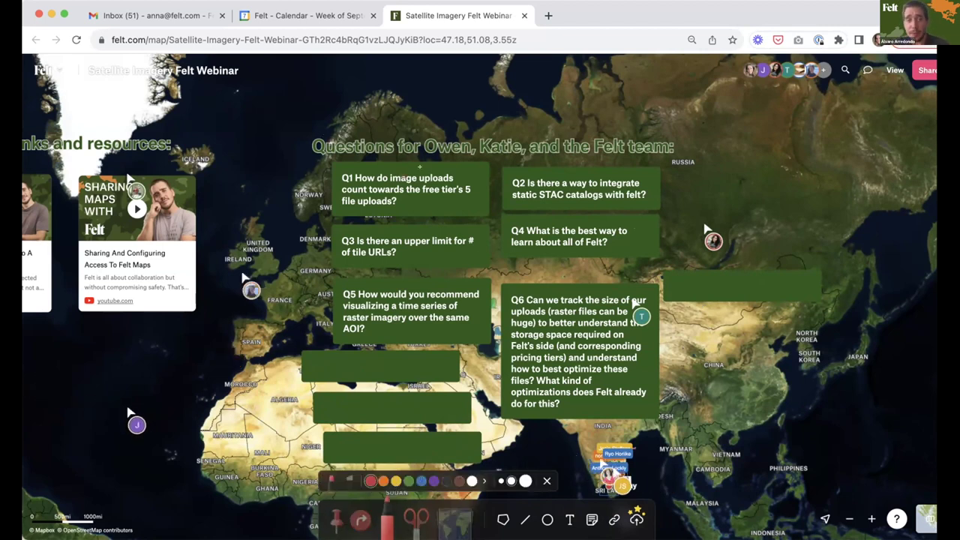
mouse_move(468, 169)
mouse_down()
mouse_move(472, 180)
mouse_move(485, 155)
mouse_up()
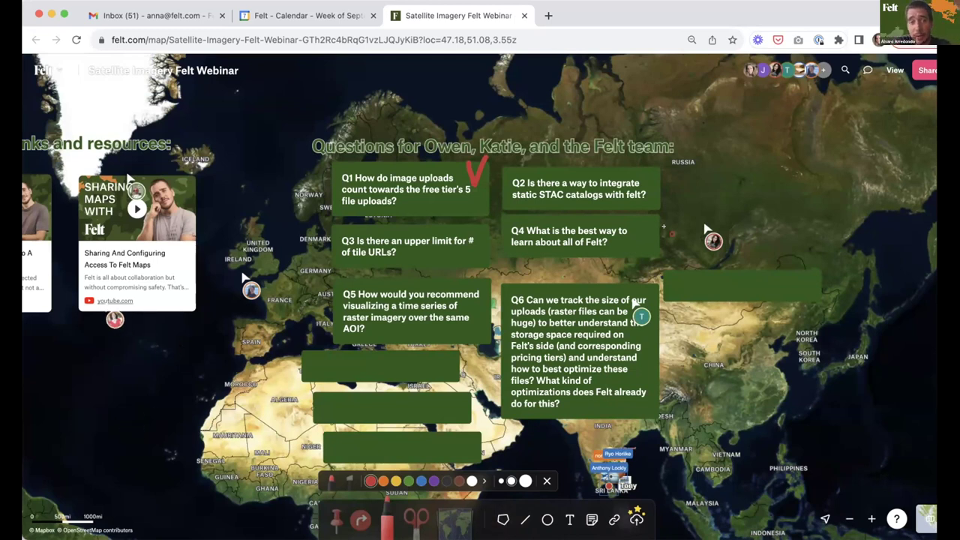
mouse_move(650, 282)
mouse_down()
mouse_move(655, 297)
mouse_move(677, 260)
mouse_up()
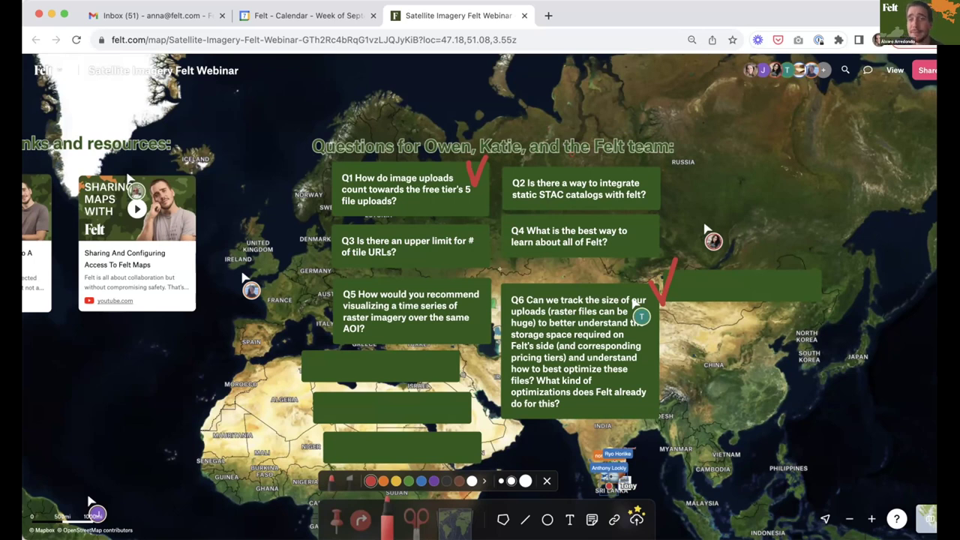
mouse_move(476, 223)
mouse_down()
mouse_move(480, 246)
mouse_move(494, 213)
mouse_up()
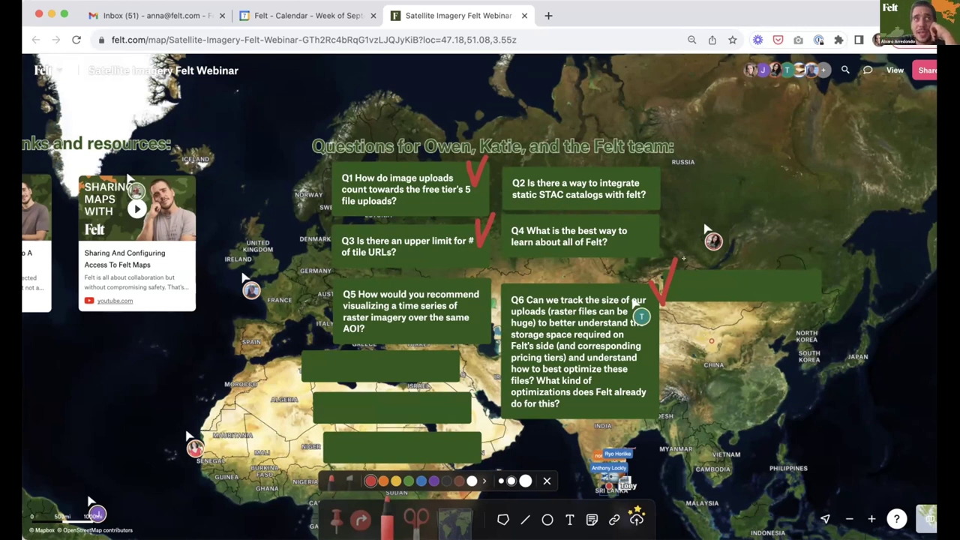
mouse_move(650, 163)
mouse_down()
mouse_move(655, 188)
mouse_move(671, 155)
mouse_up()
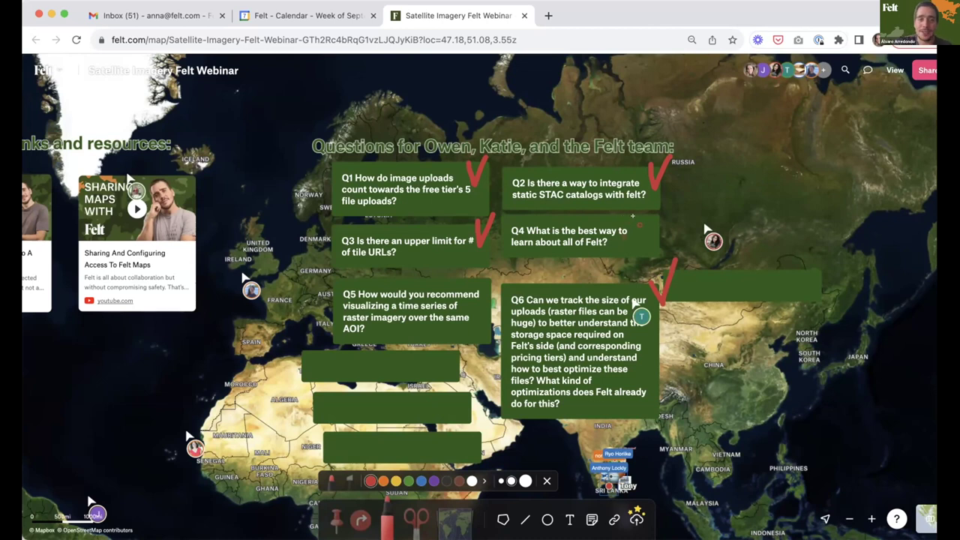
scroll(613, 215, down, 2)
drag(643, 235, 672, 197)
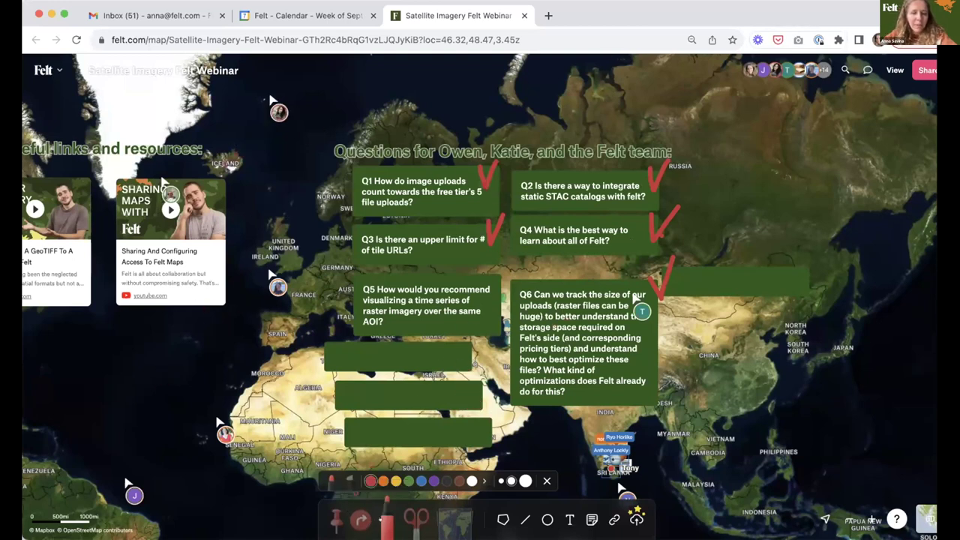
key(Escape)
- Draw a red marker check mark on the Q5 note about visualizing a time series of raster imagery
drag(479, 300, 682, 307)
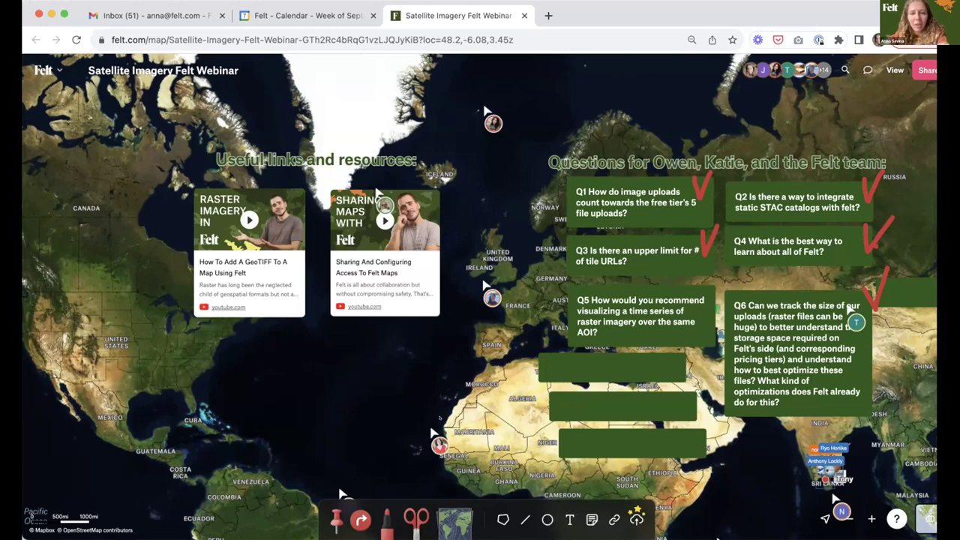
scroll(279, 377, right, 10)
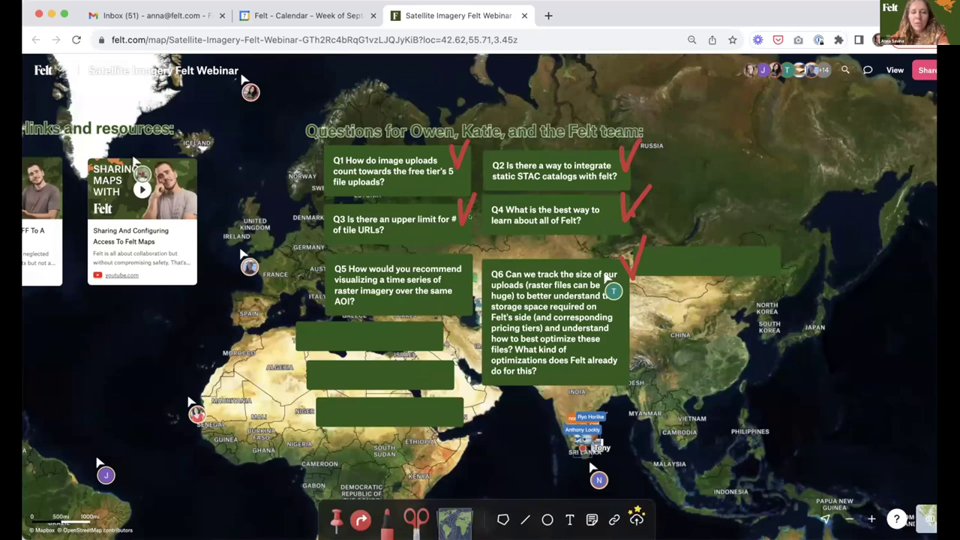
scroll(457, 277, down, 3)
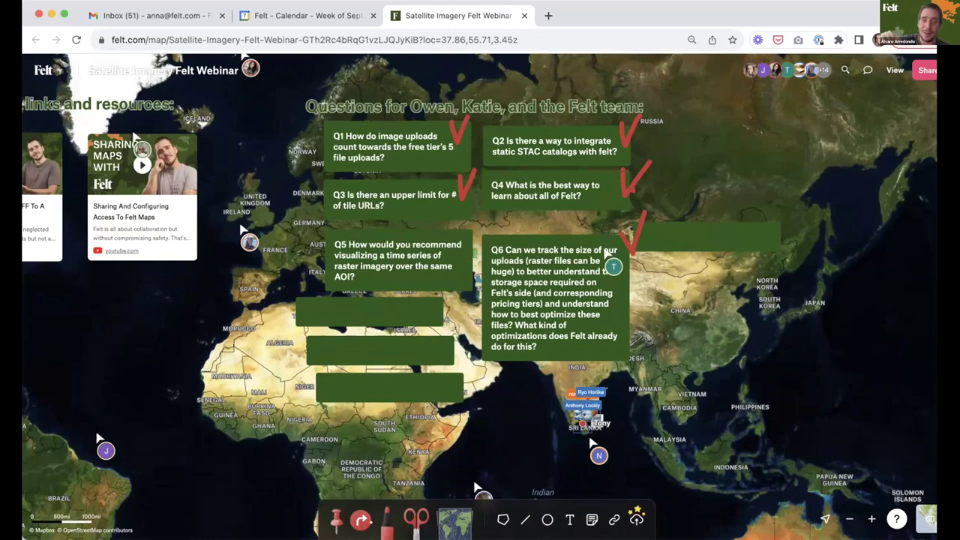
click(387, 519)
mouse_move(460, 235)
mouse_down()
mouse_move(472, 235)
mouse_move(488, 207)
mouse_up()
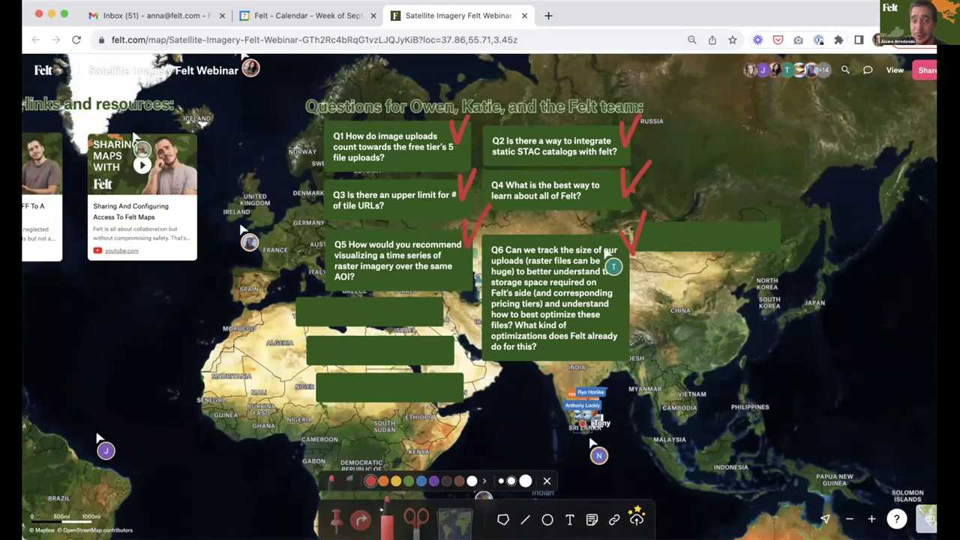
key(Escape)
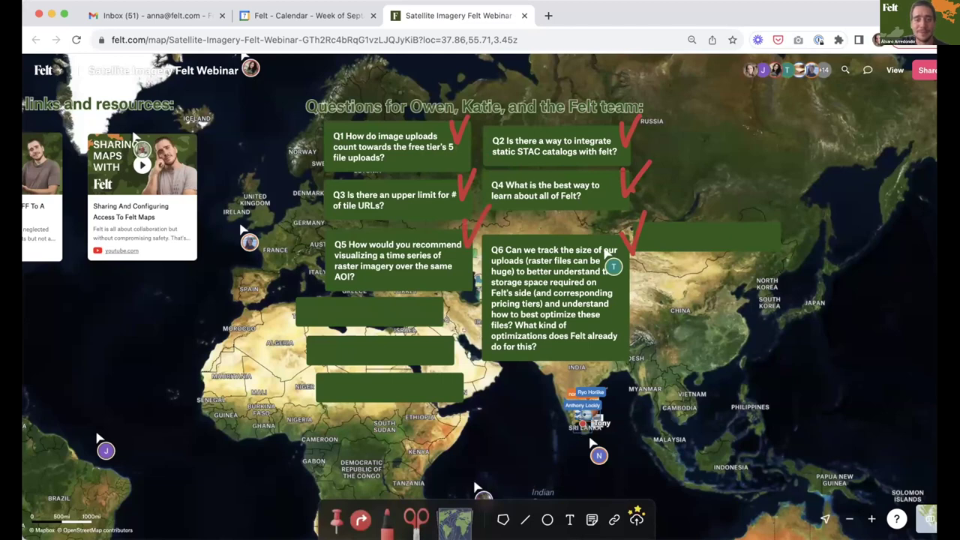
scroll(518, 277, up, 1)
scroll(480, 300, up, 2)
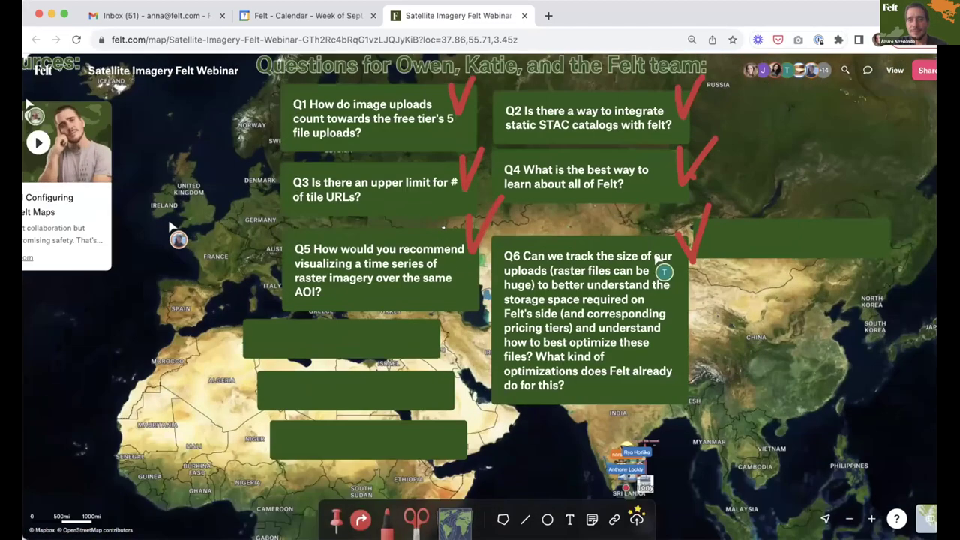
scroll(479, 300, down, 2)
scroll(454, 232, down, 2)
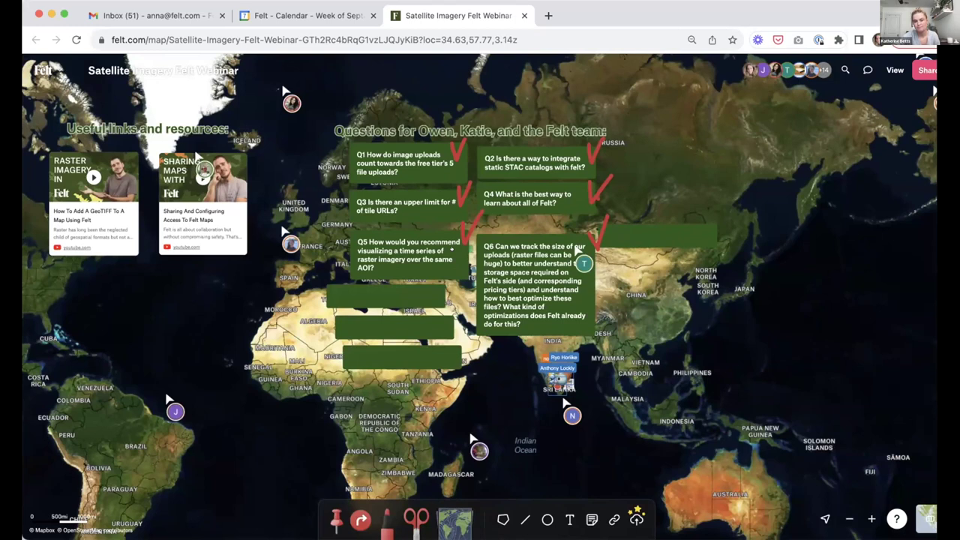
scroll(517, 324, down, 2)
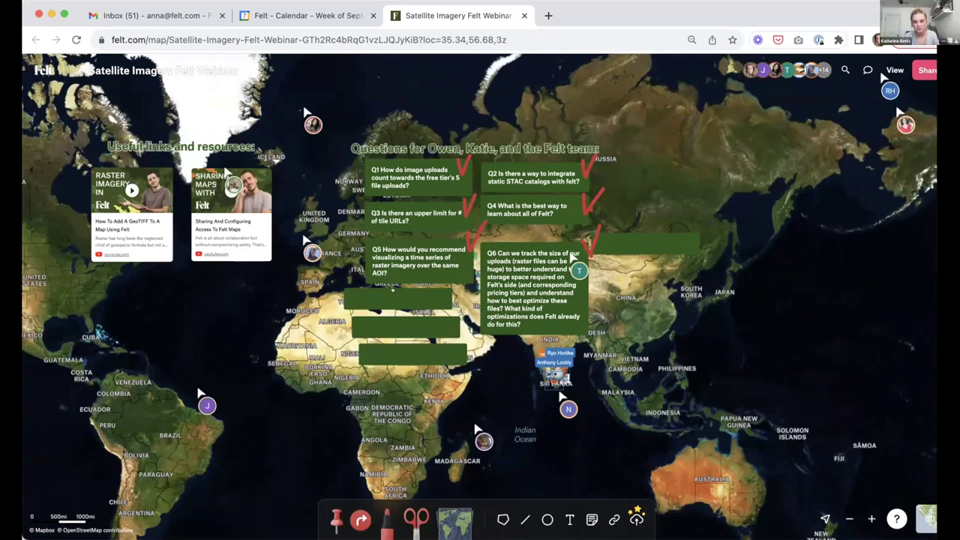
scroll(434, 407, up, 2)
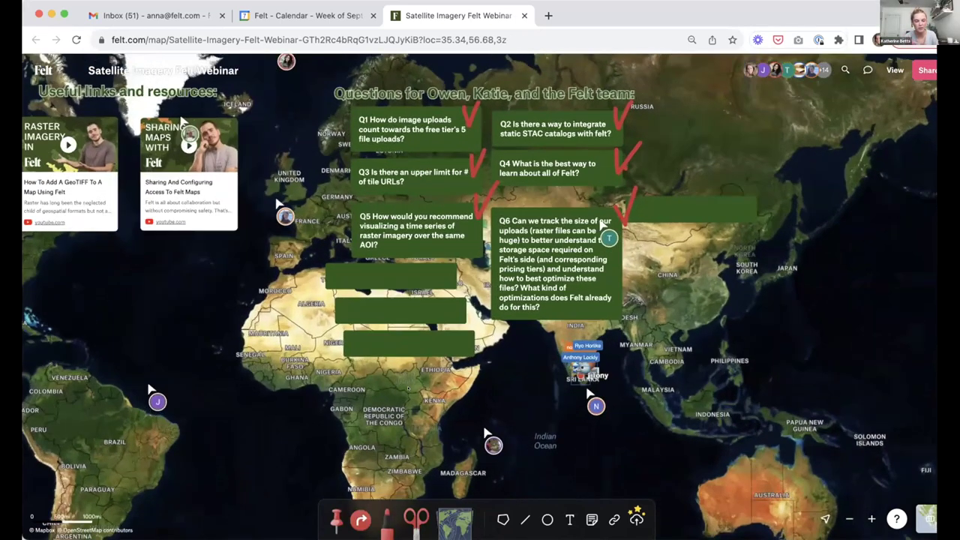
scroll(411, 378, up, 3)
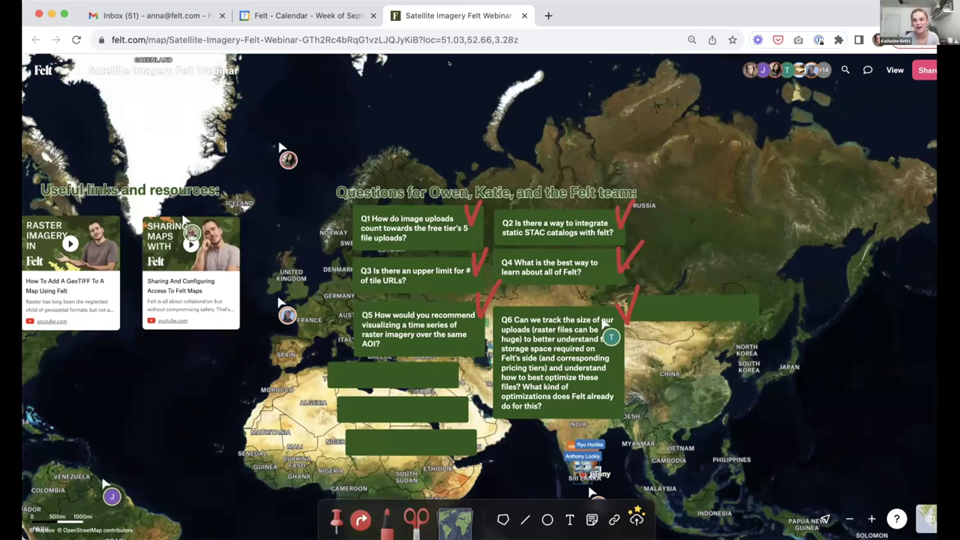
scroll(561, 430, down, 5)
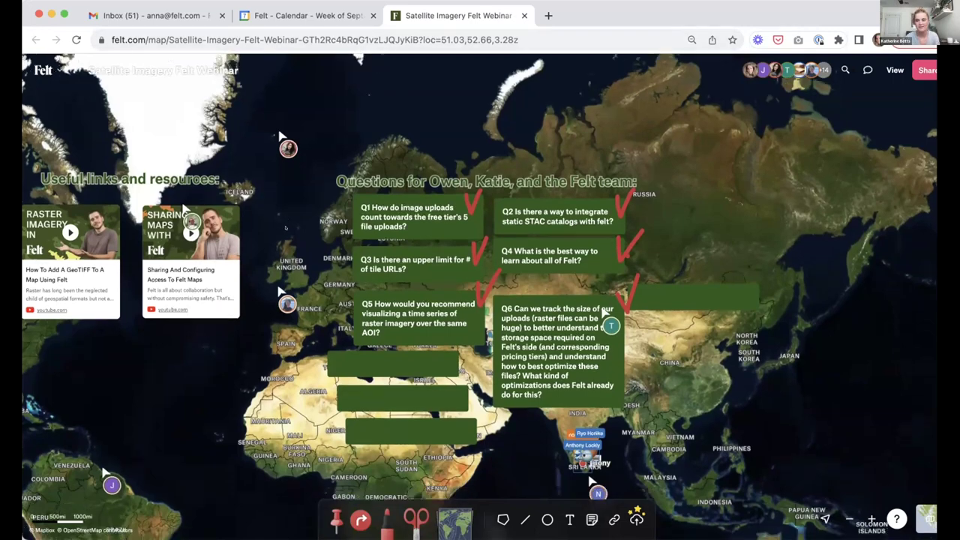
scroll(479, 300, up, 2)
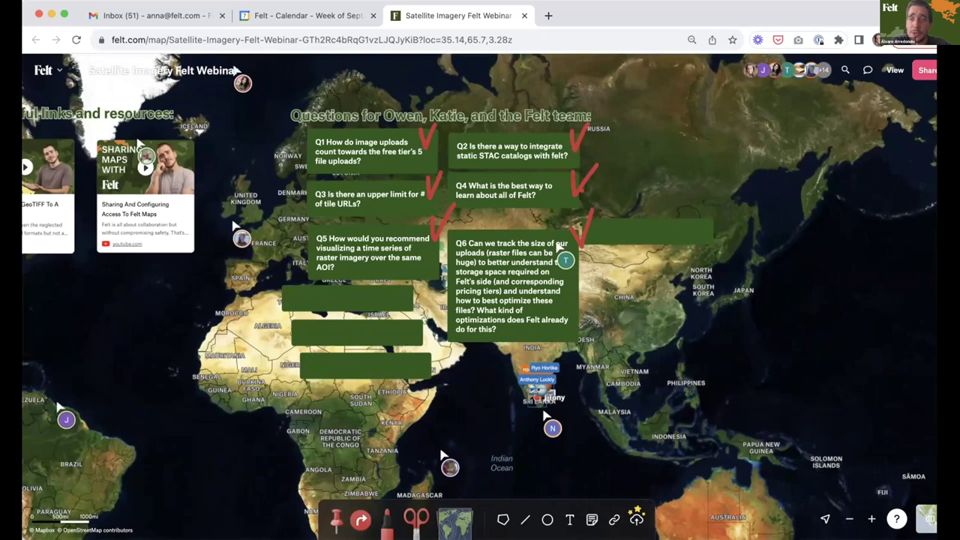
scroll(693, 418, down, 2)
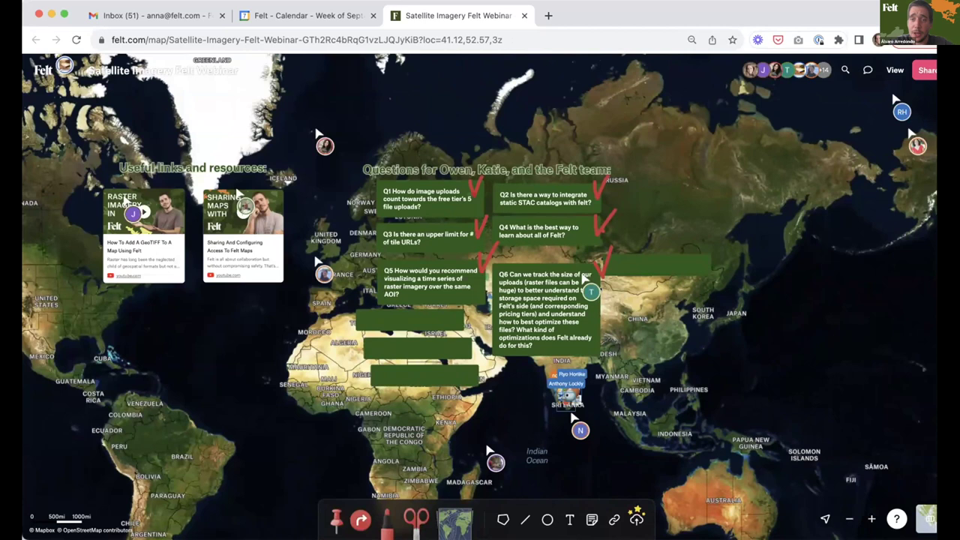